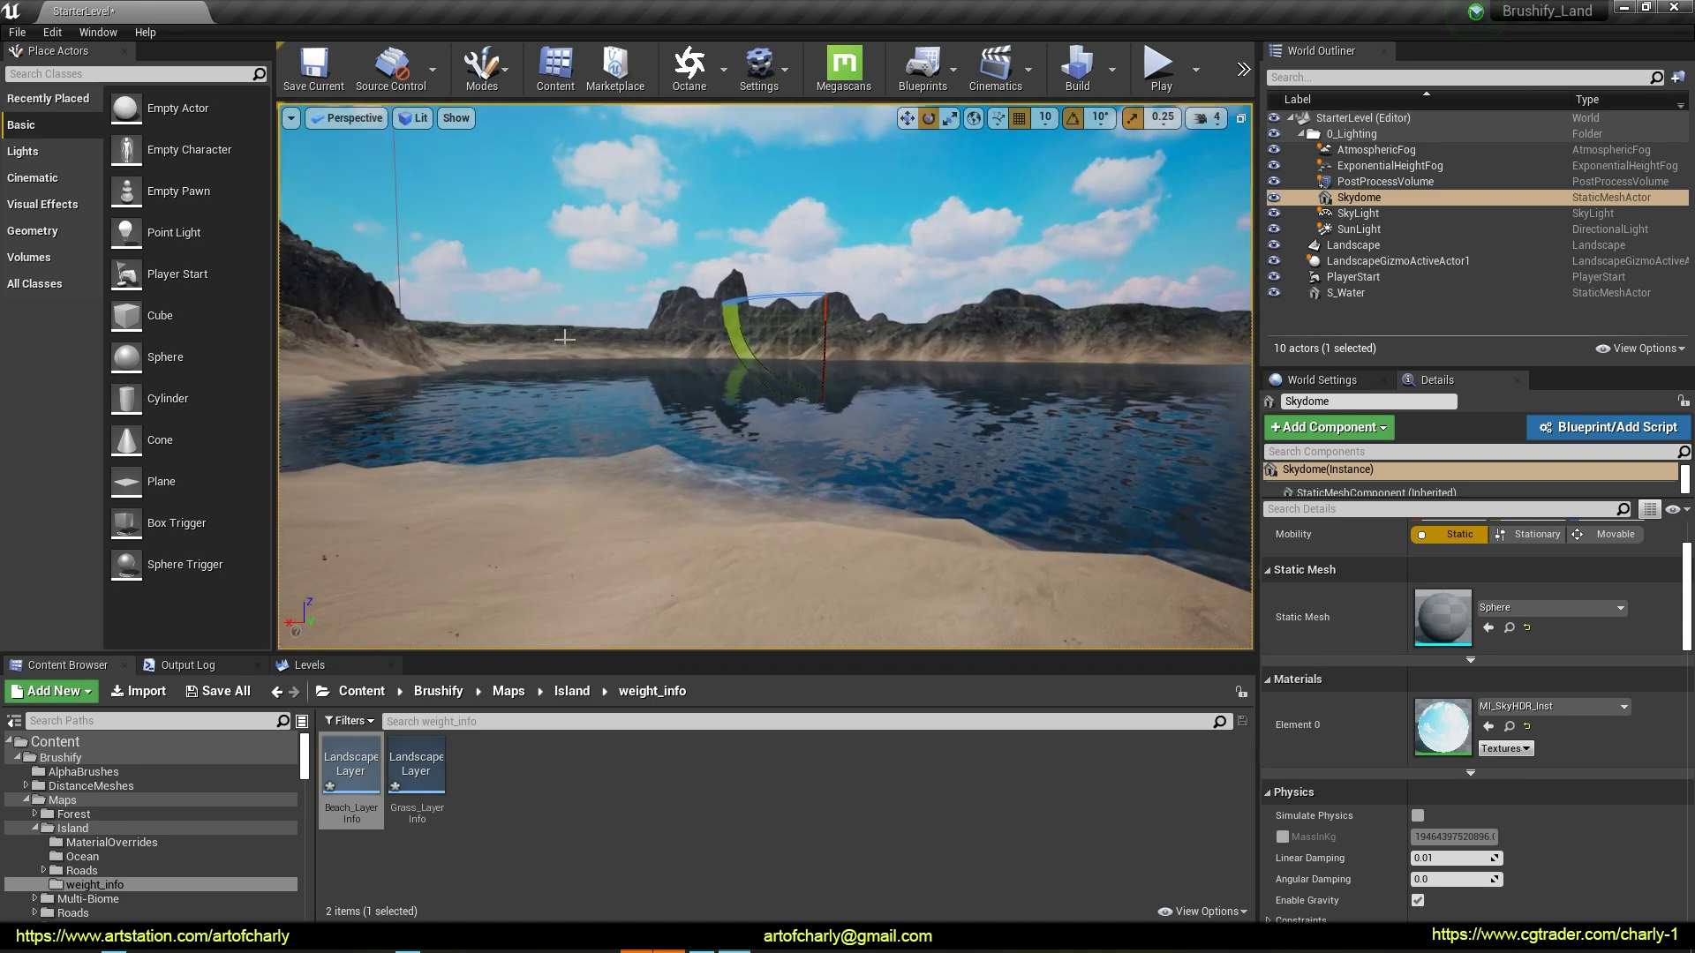
Raise the Procedural Foliage Volume's Z brush size so the box stands taller over the island
right_click_drag(918, 436, 918, 436)
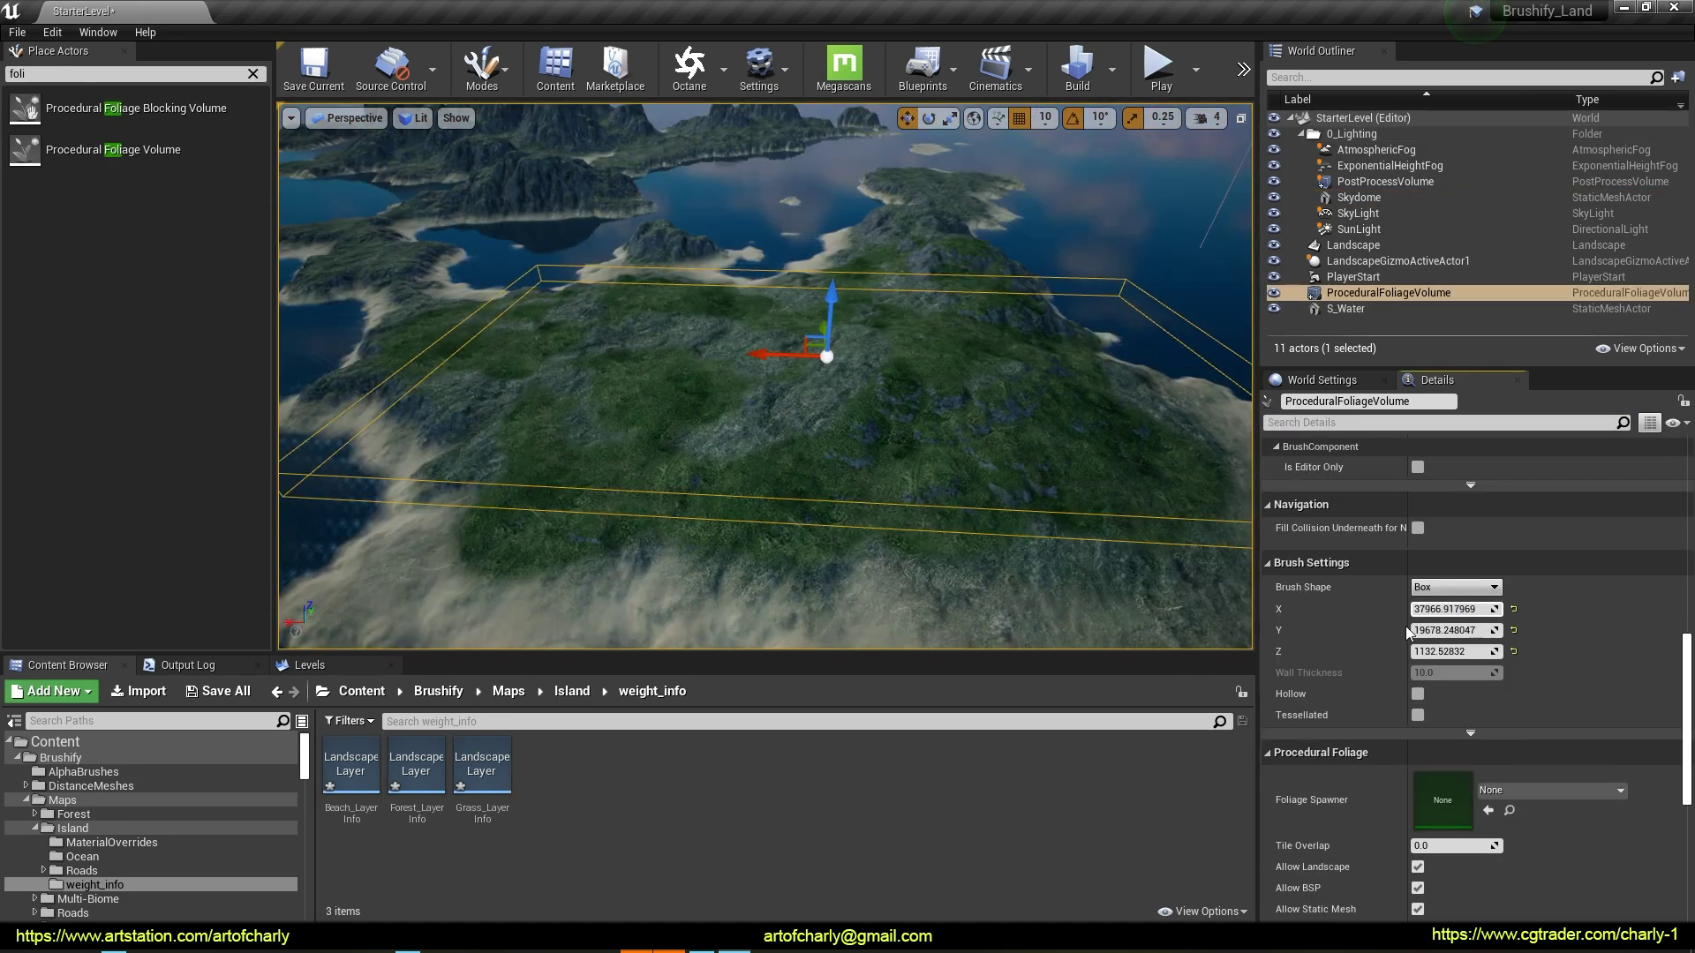
left_click_drag(1436, 652, 1483, 652)
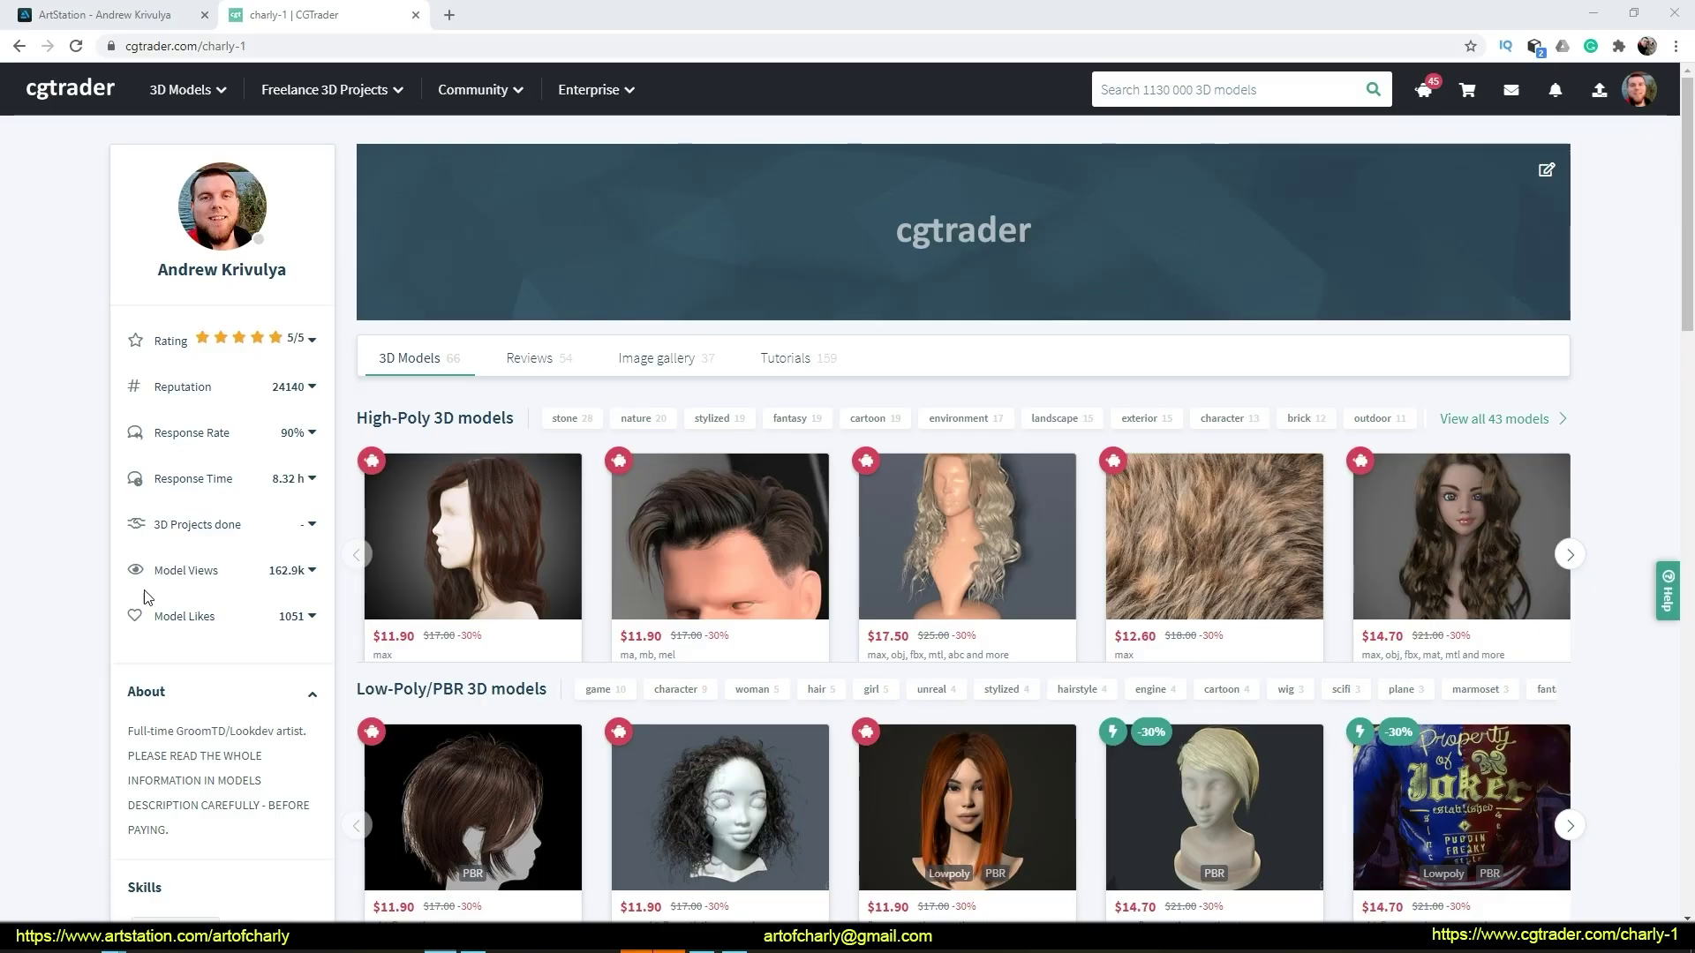
Switch from the CGTrader profile to the ArtStation store and open its Prints section
scroll(803, 495, "down", 14)
scroll(803, 503, "up", 6)
scroll(821, 353, "up", 10)
left_click(104, 14)
scroll(552, 607, "up", 2)
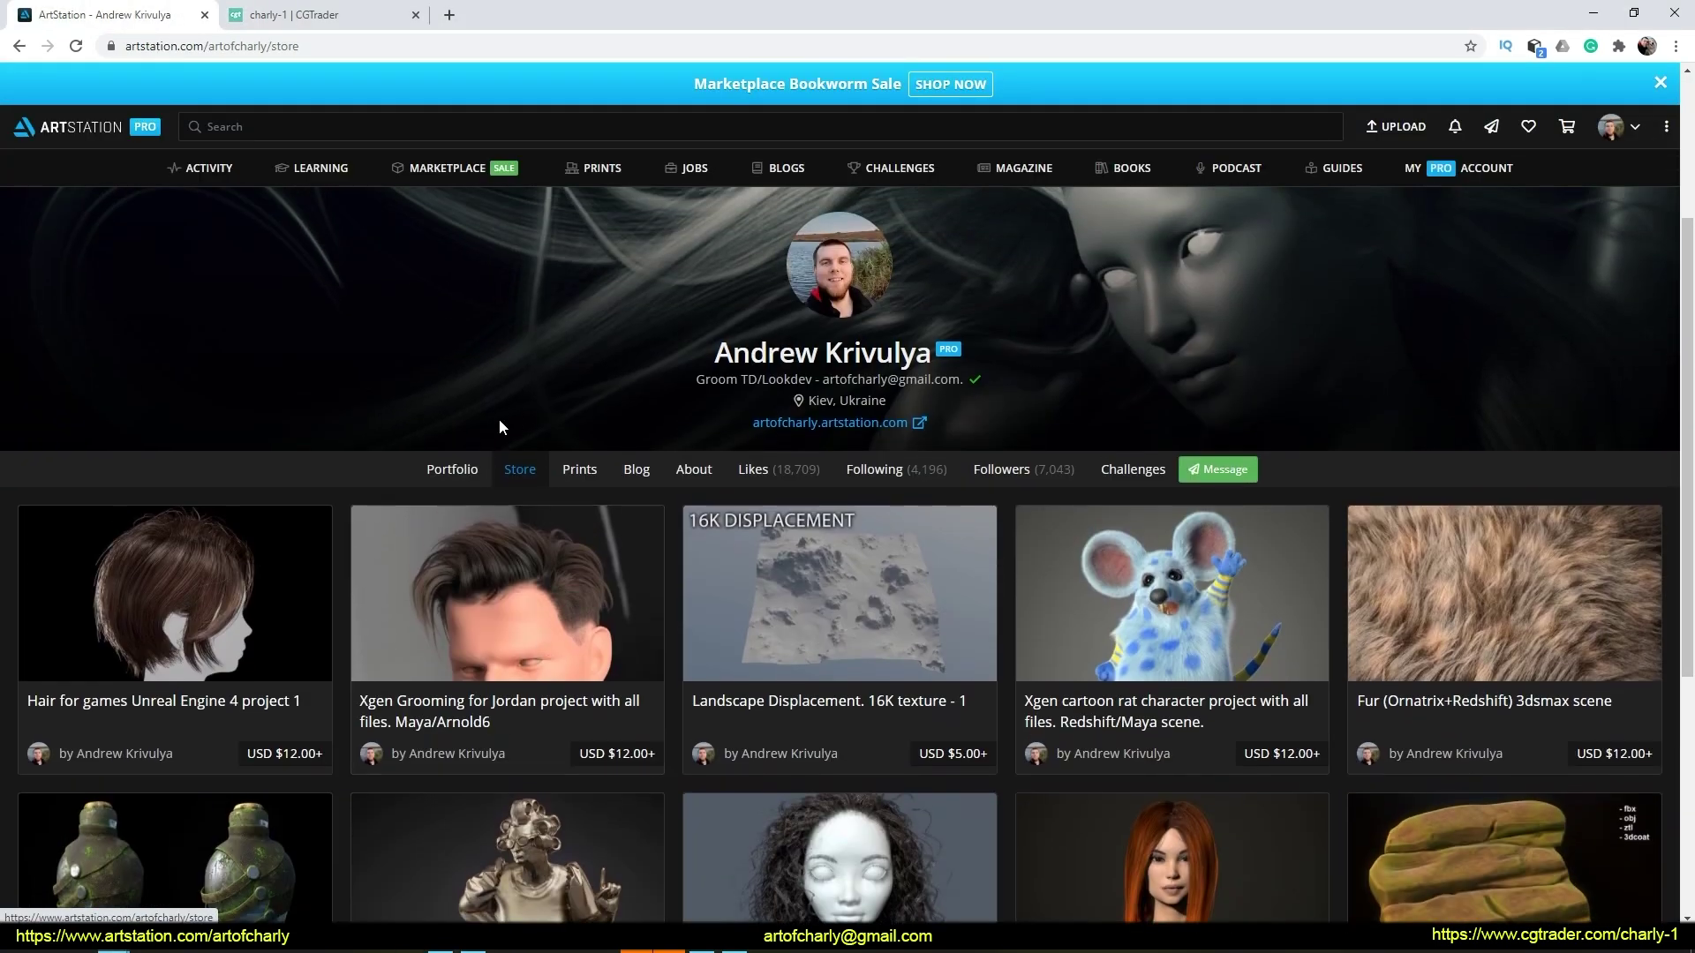
left_click(589, 474)
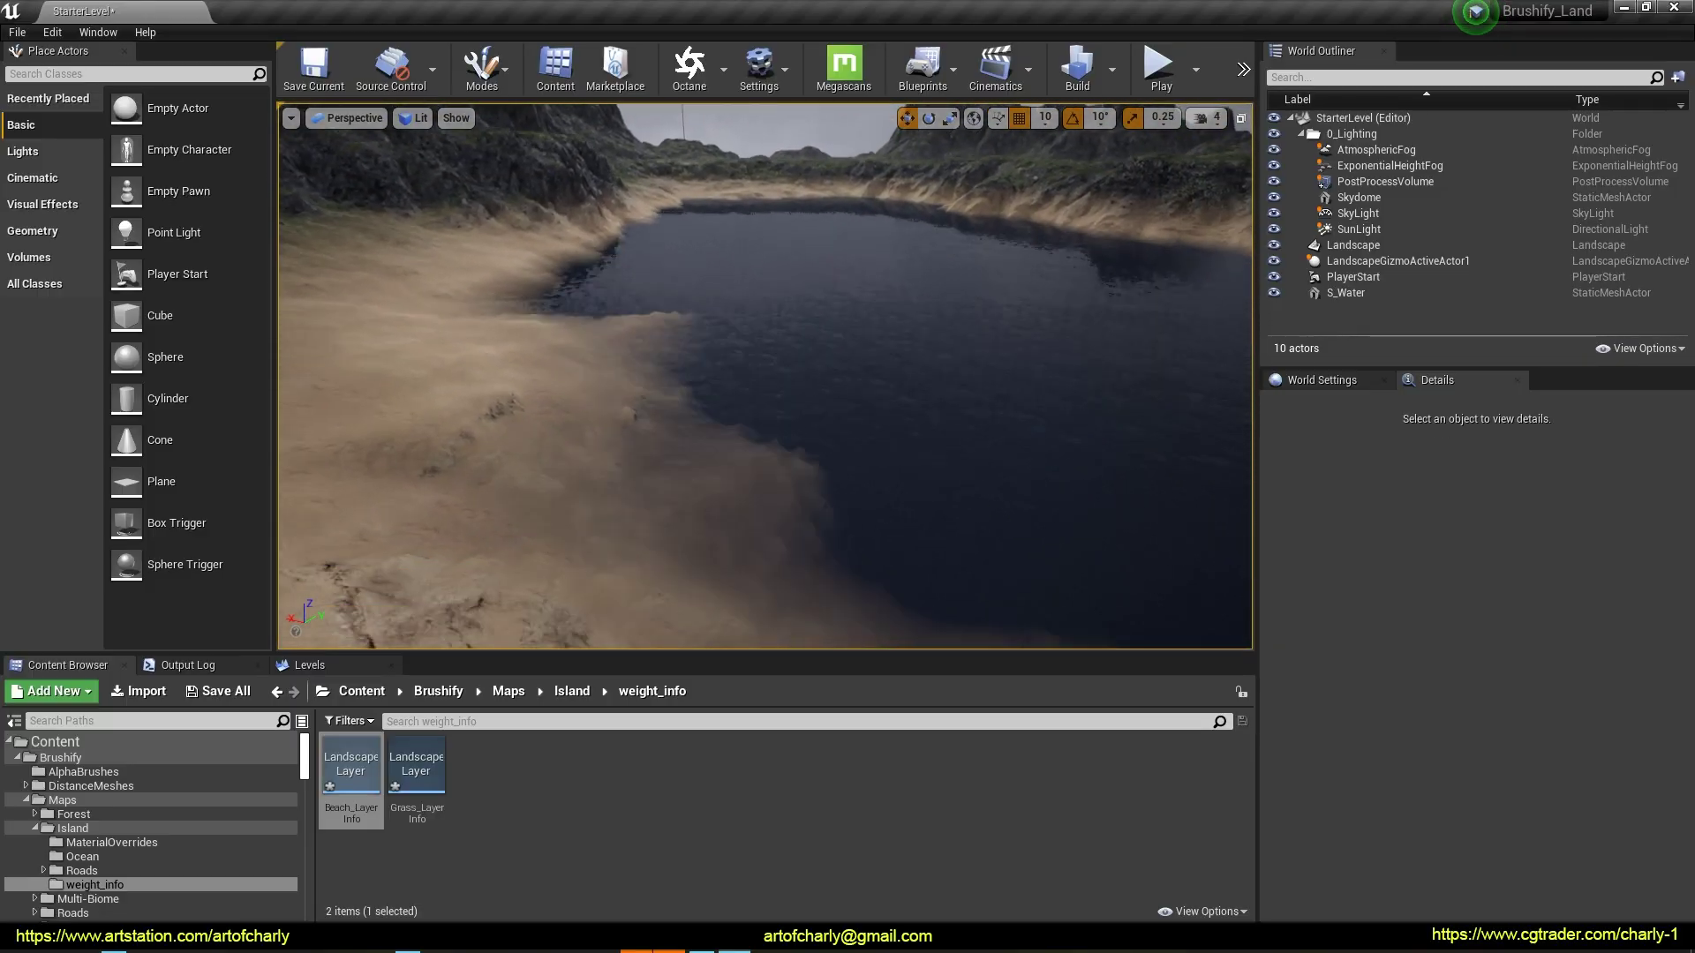
Select S_Water and open its MI_Ocean_Inst material instance, moving the editor over the viewport
left_click(879, 332)
scroll(1393, 649, "down", 3)
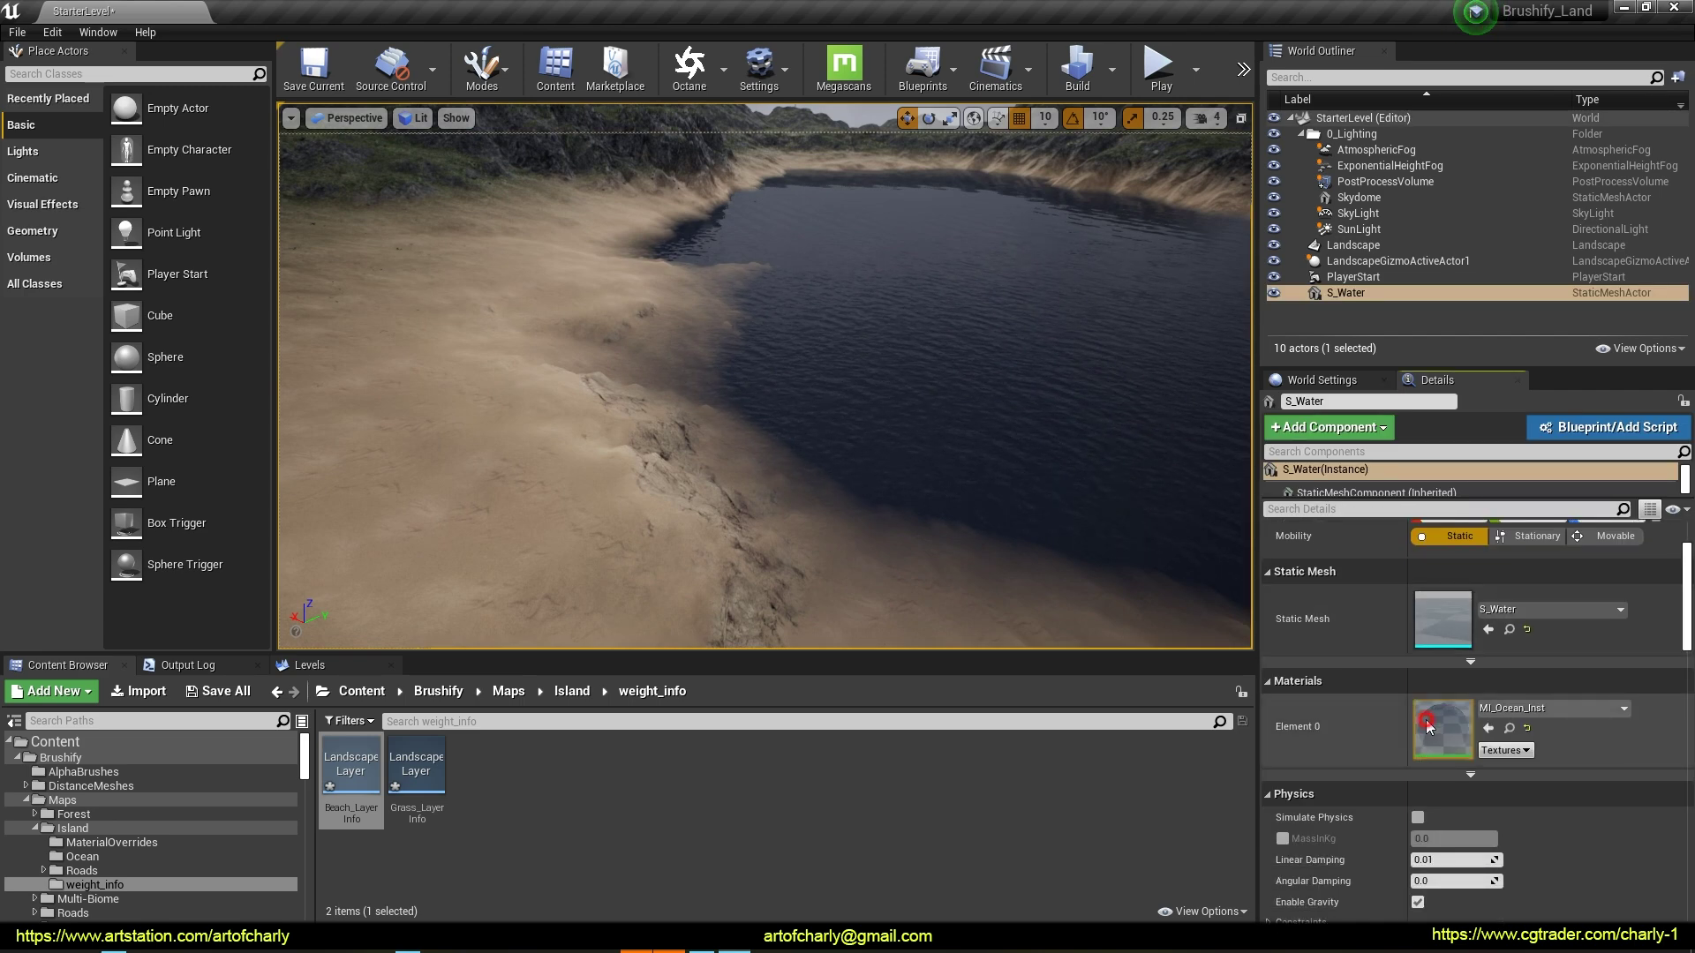
double_click(1426, 719)
left_click_drag(1331, 129, 605, 177)
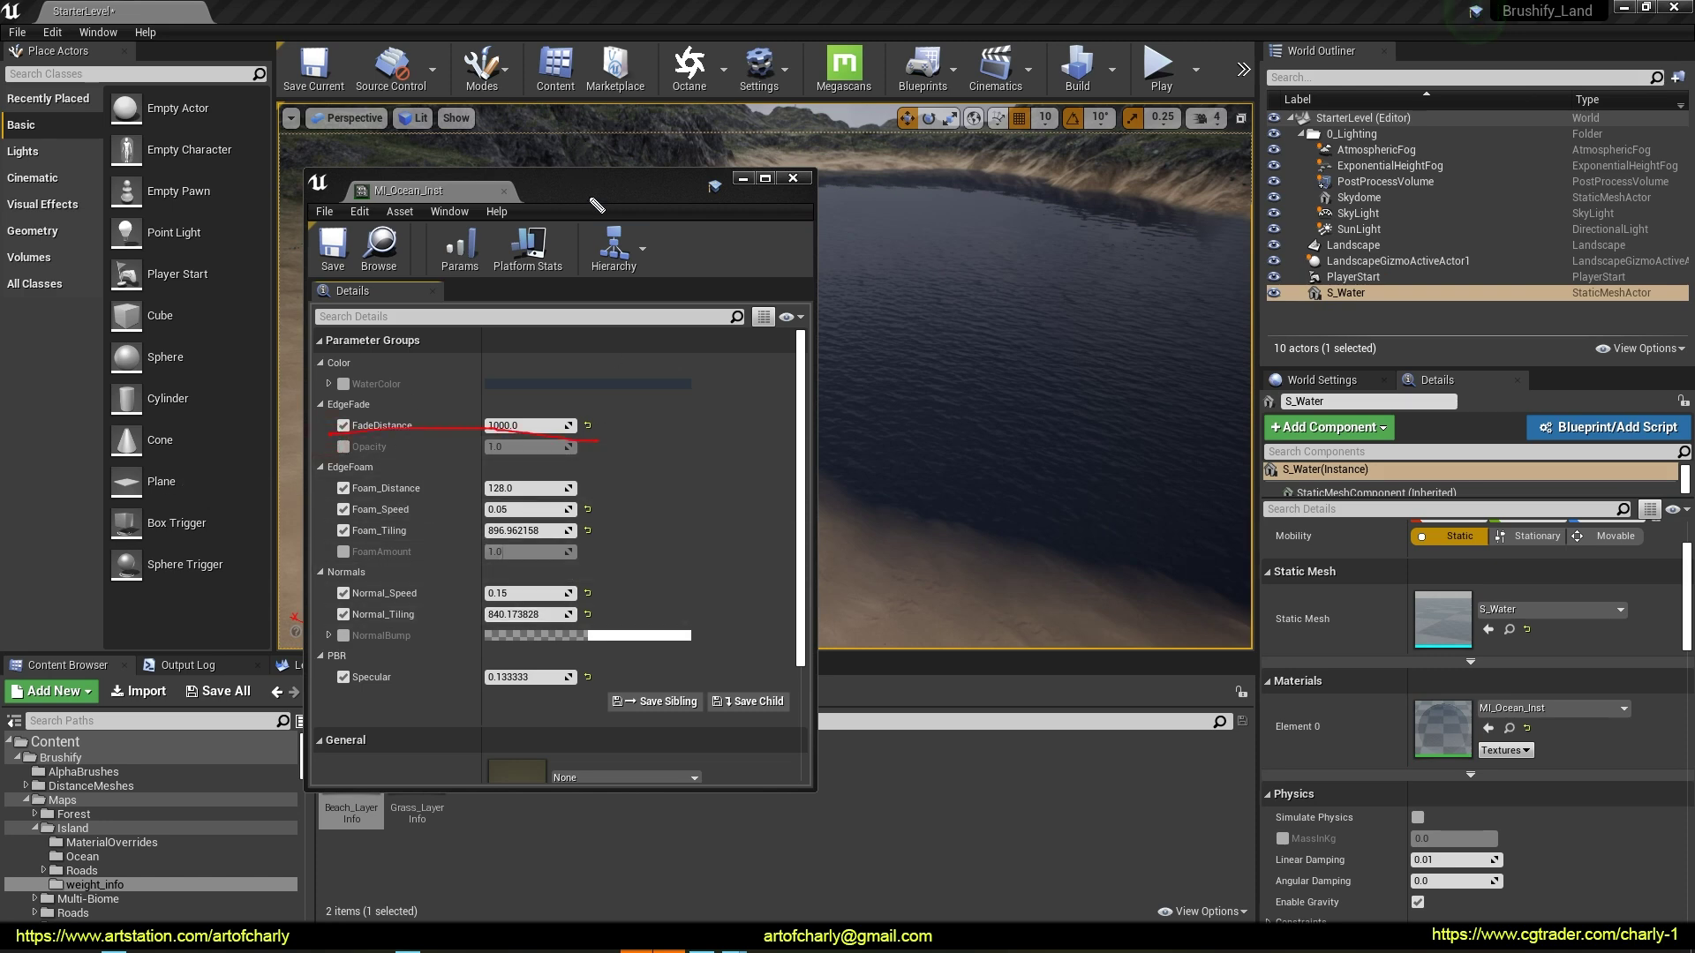
Test several FadeDistance values, settling at about 308.97 for a softer sand-water edge
left_click_drag(596, 205, 1372, 176)
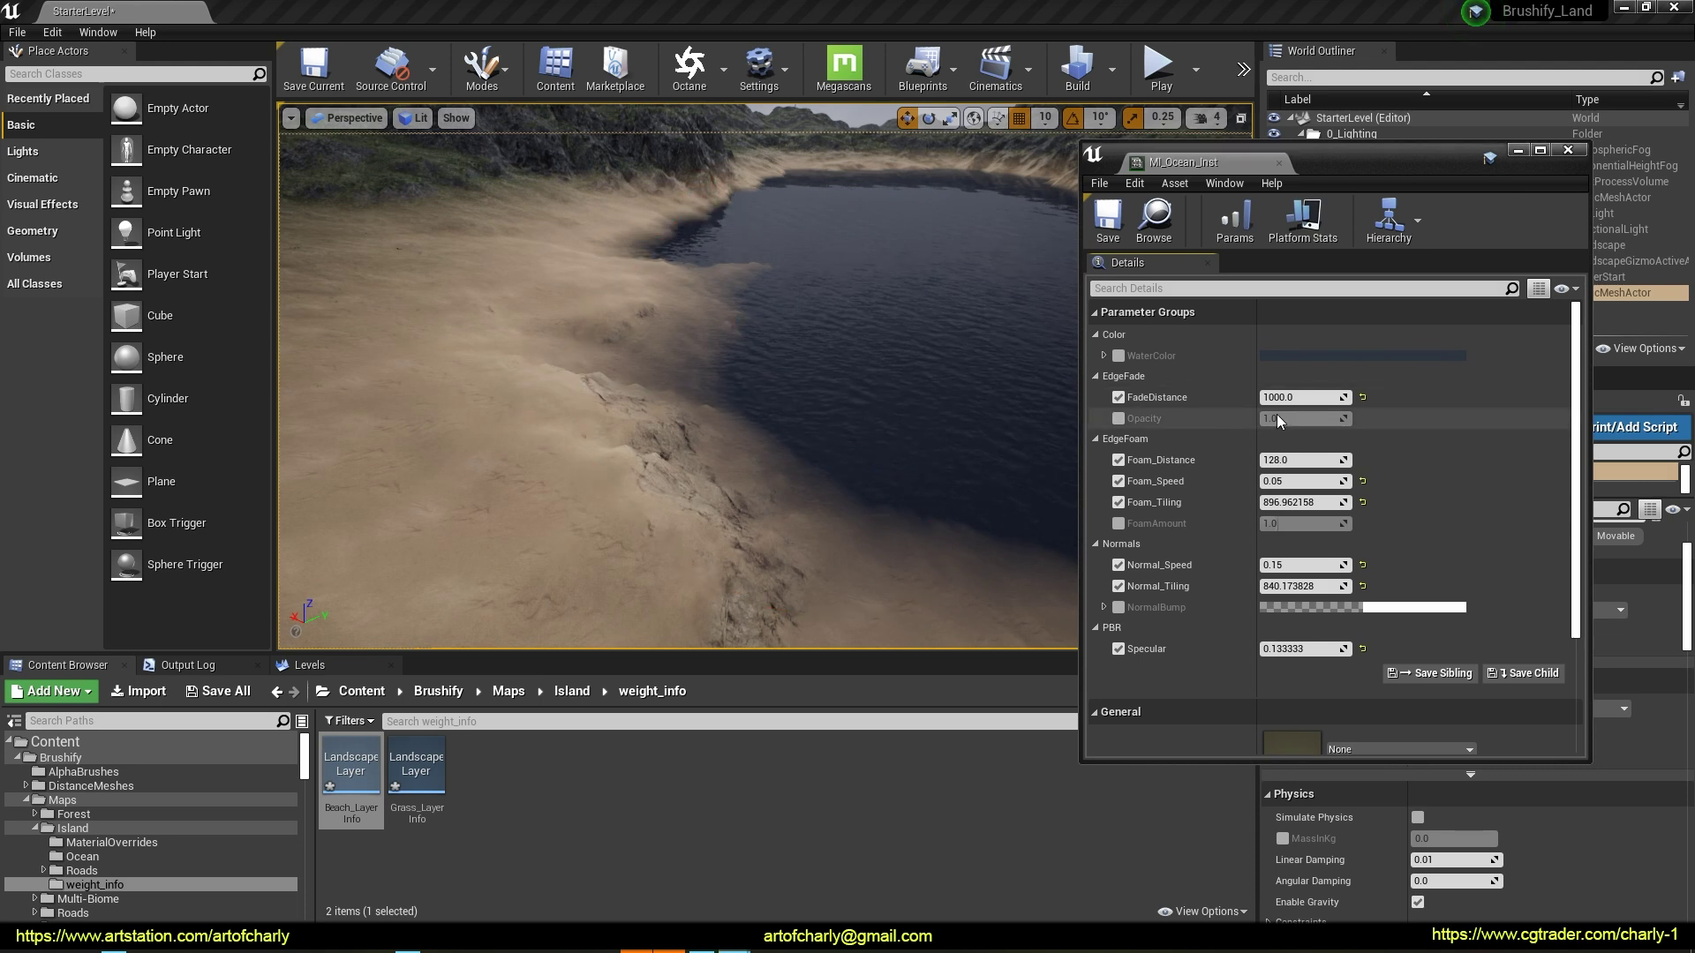
left_click_drag(1297, 397, 1395, 397)
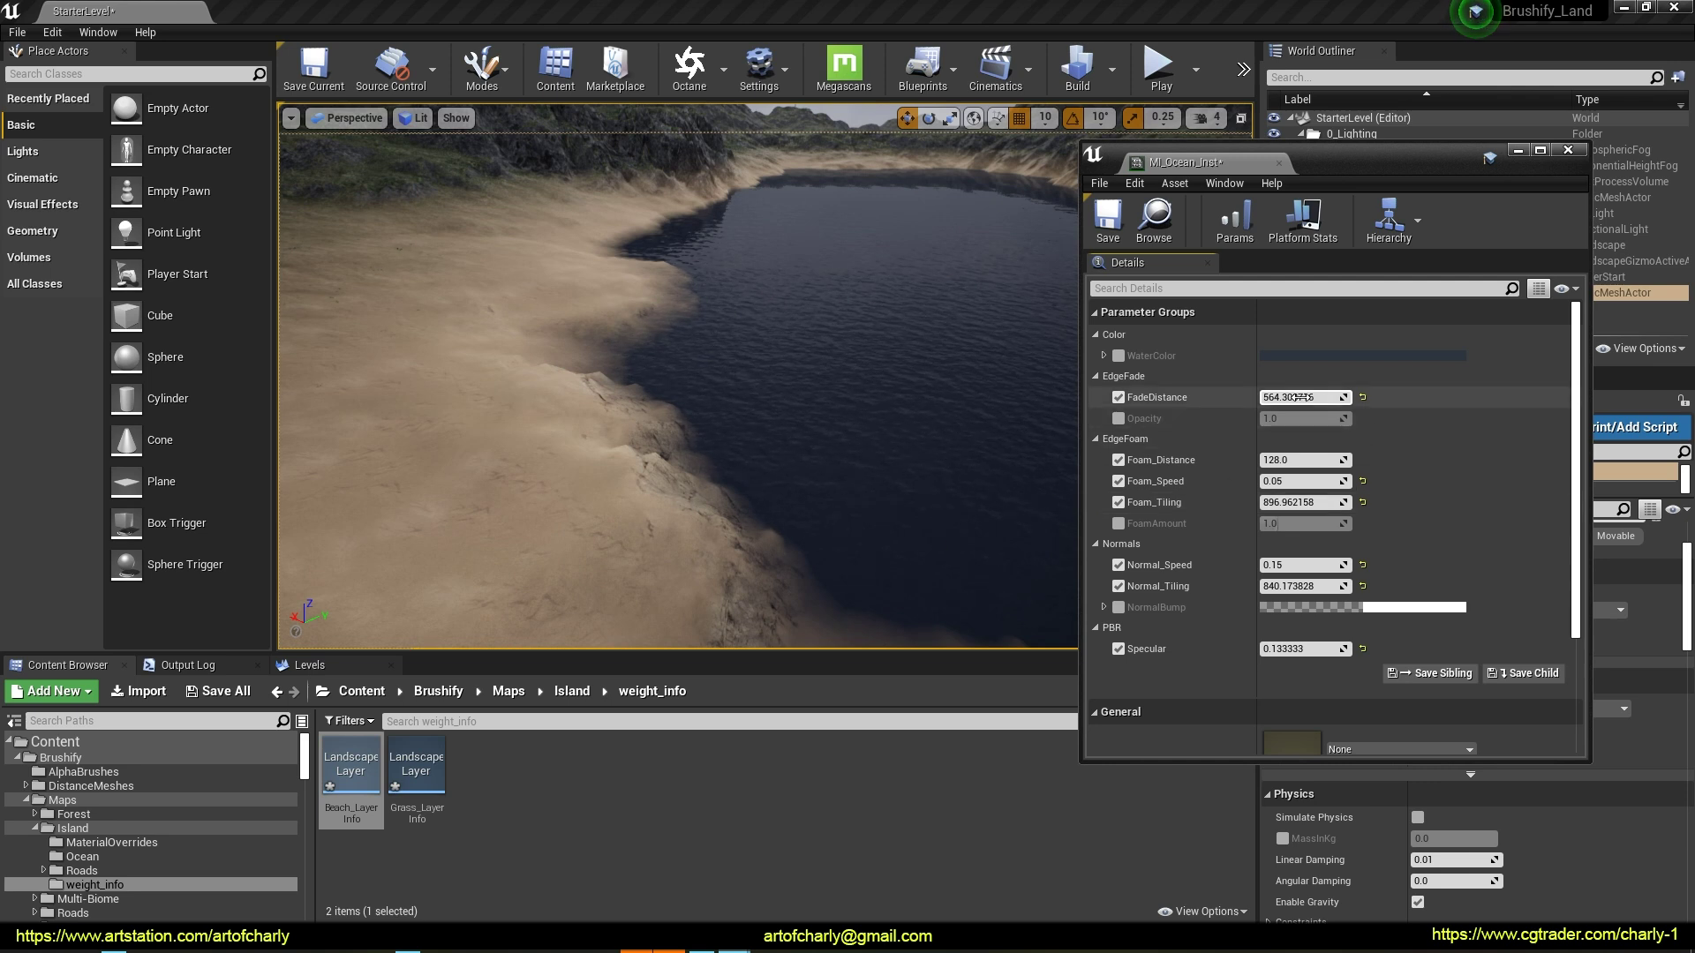
left_click_drag(1394, 397, 1306, 397)
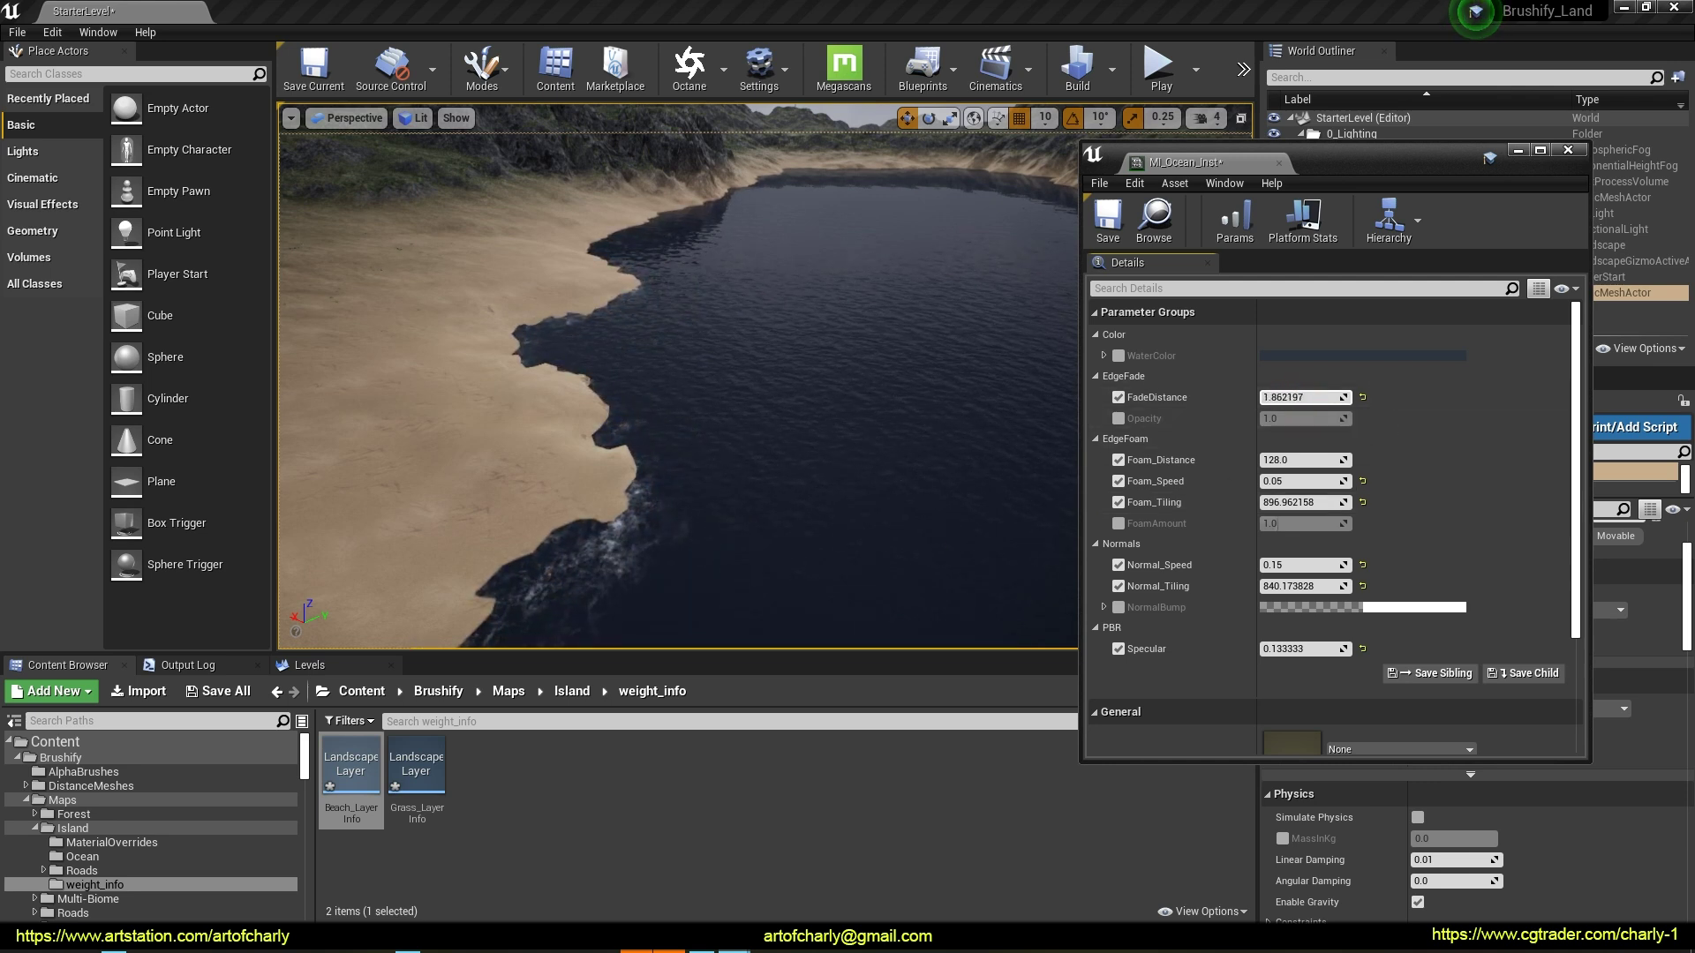
left_click(1272, 397)
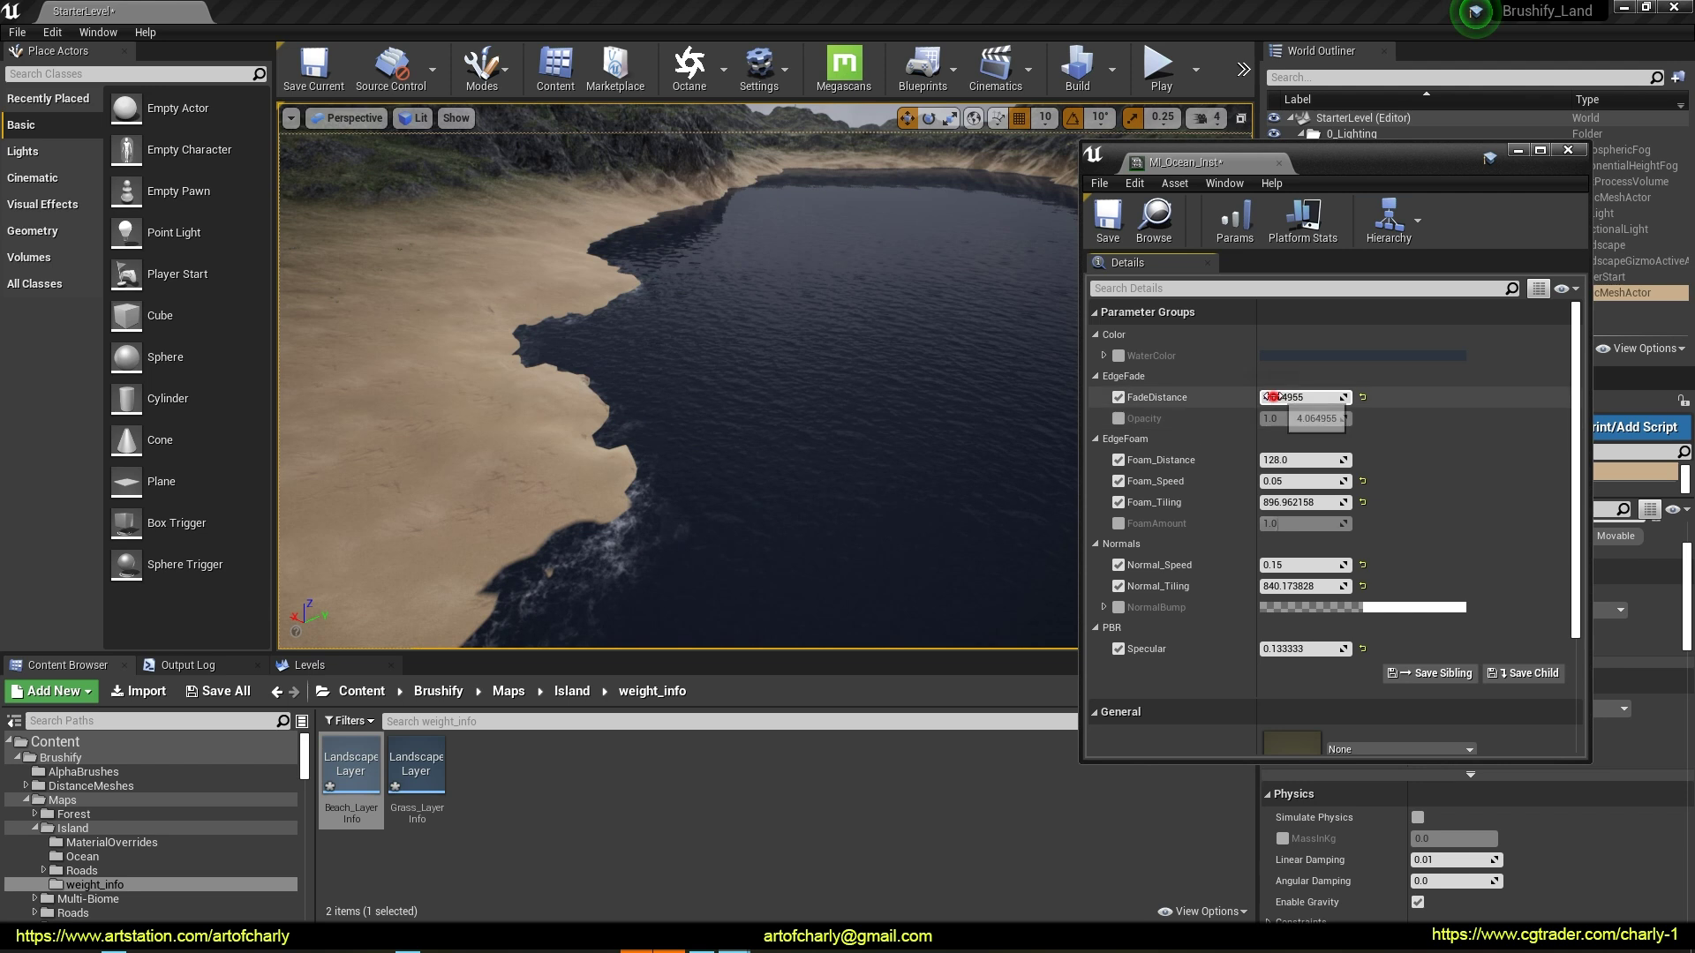
left_click_drag(1272, 397, 1324, 398)
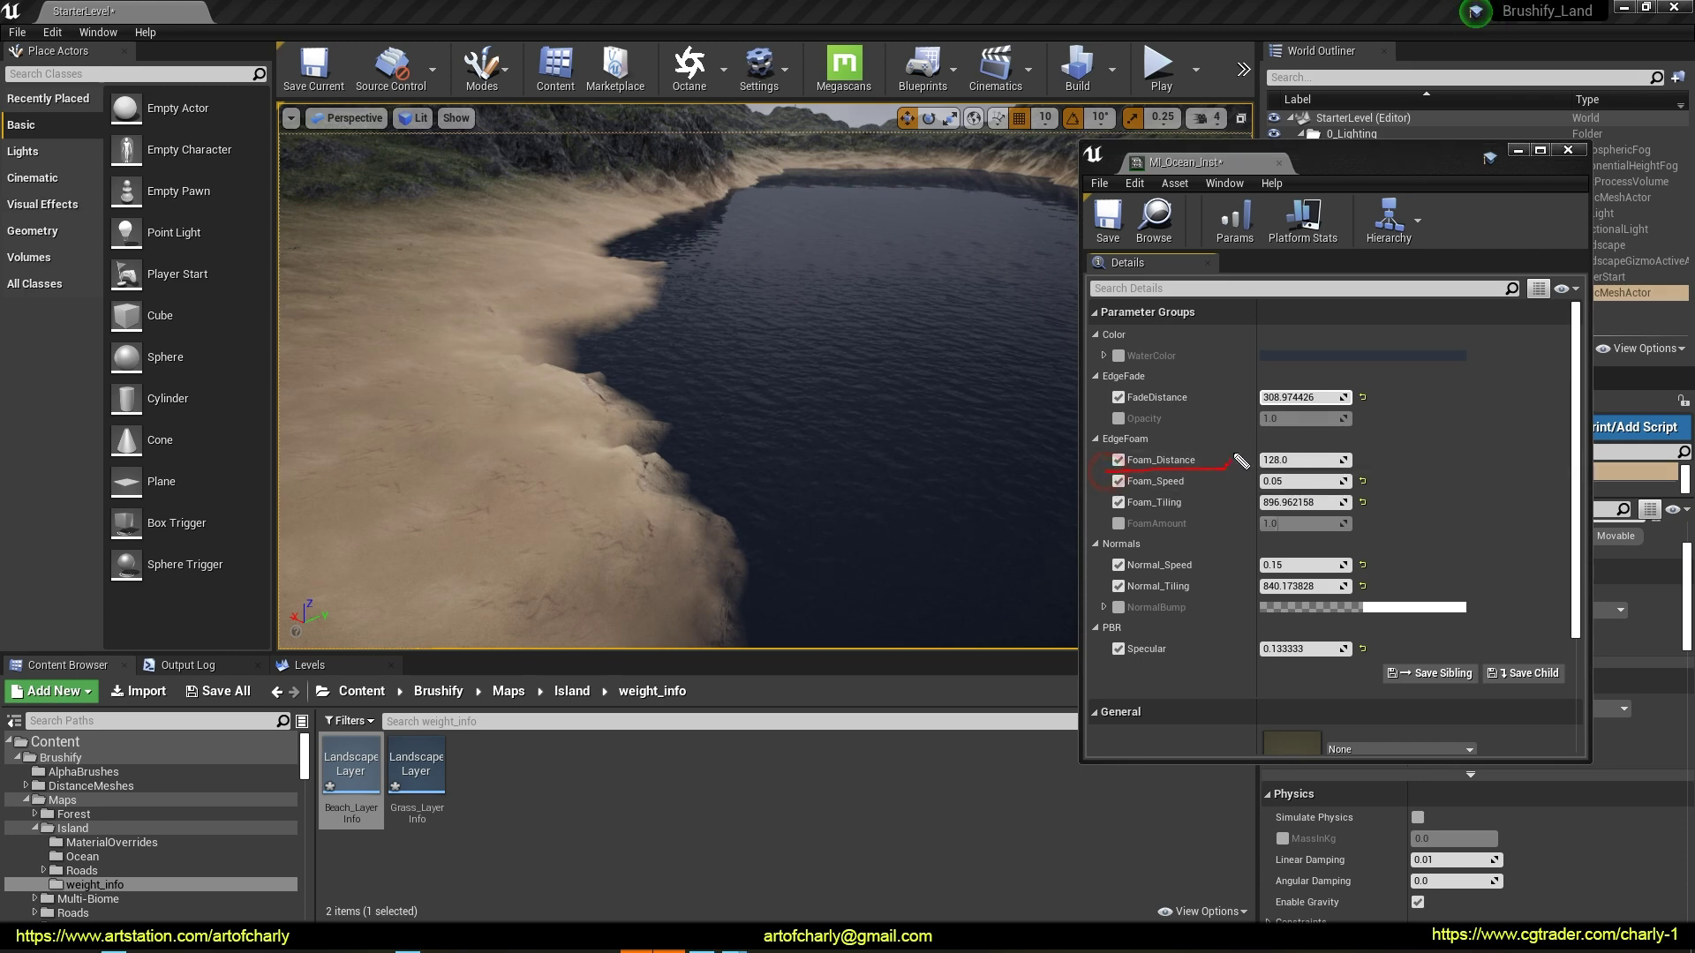
Set Foam_Distance to about 752.9, Foam_Speed to 0.269 and Foam_Tiling to 1141.7
left_click_drag(1270, 460, 1342, 459)
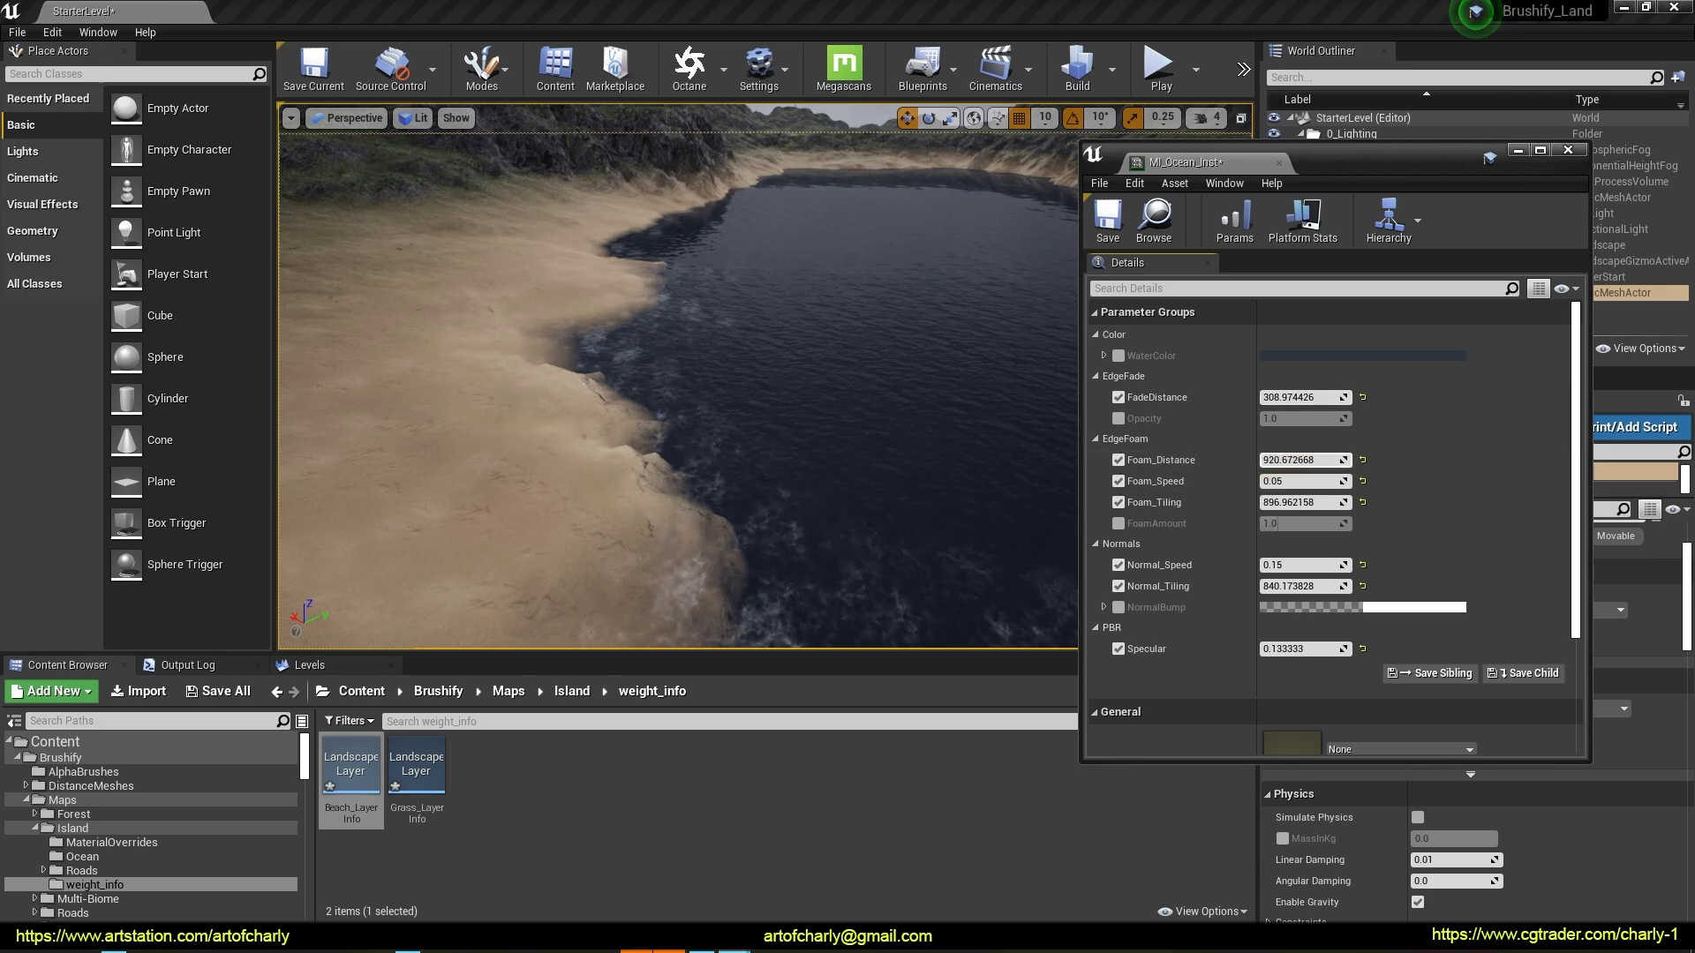
right_click_drag(776, 516, 777, 516)
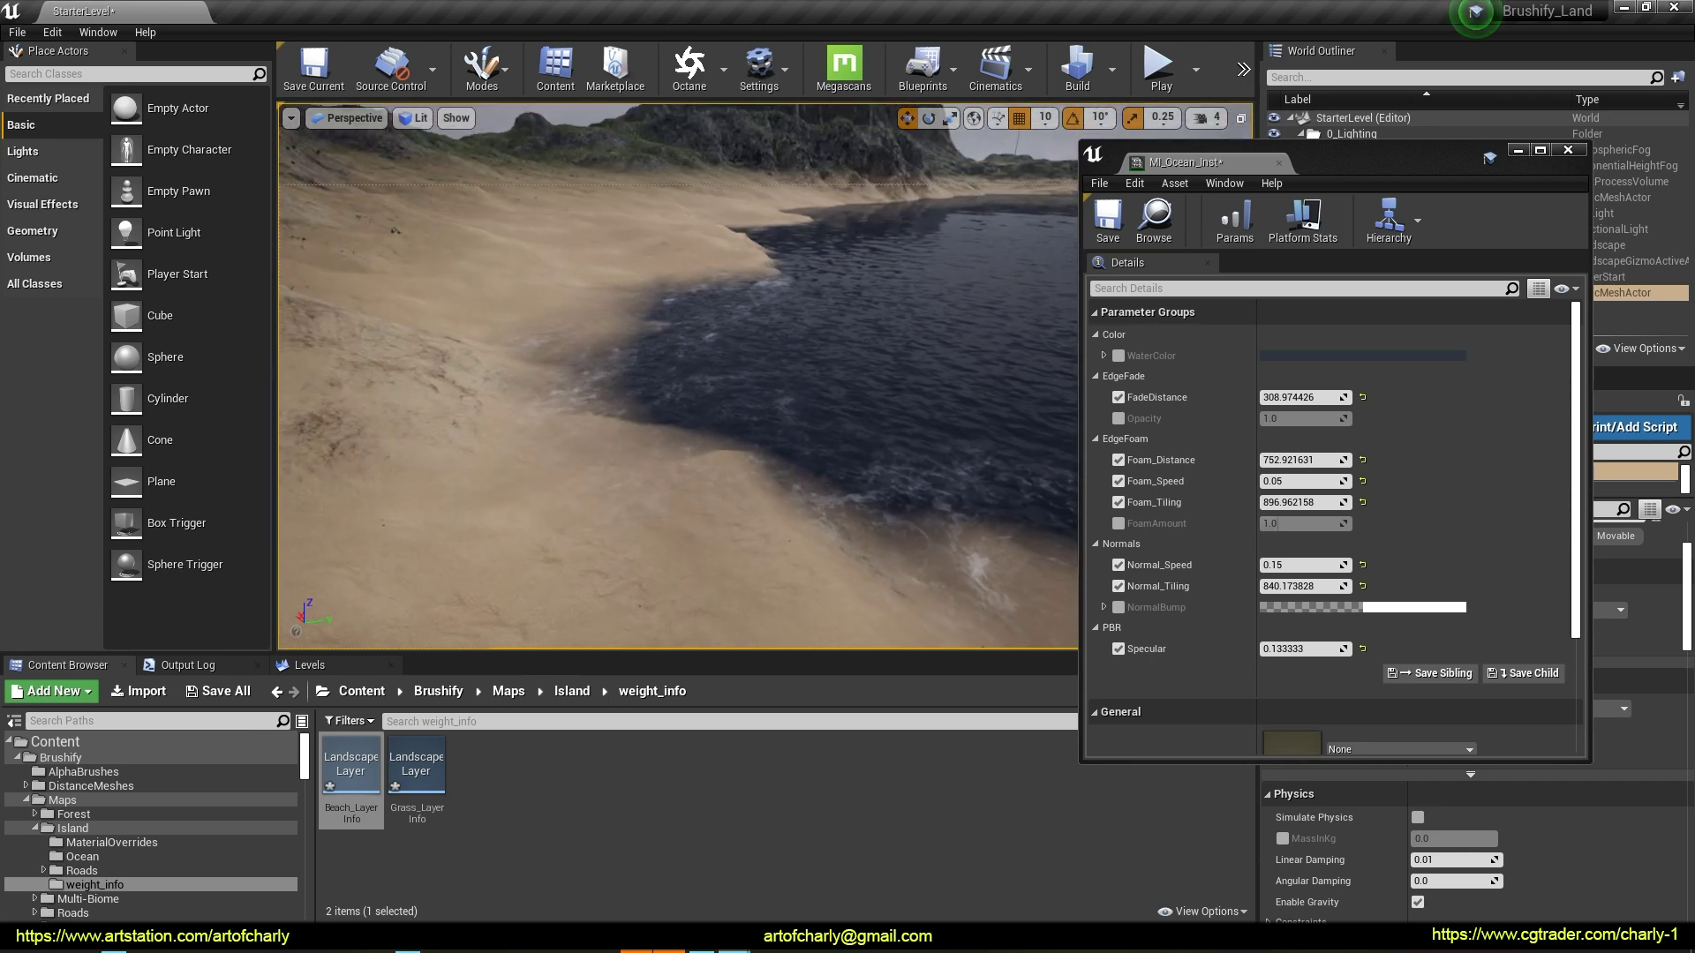
left_click_drag(1284, 481, 1305, 481)
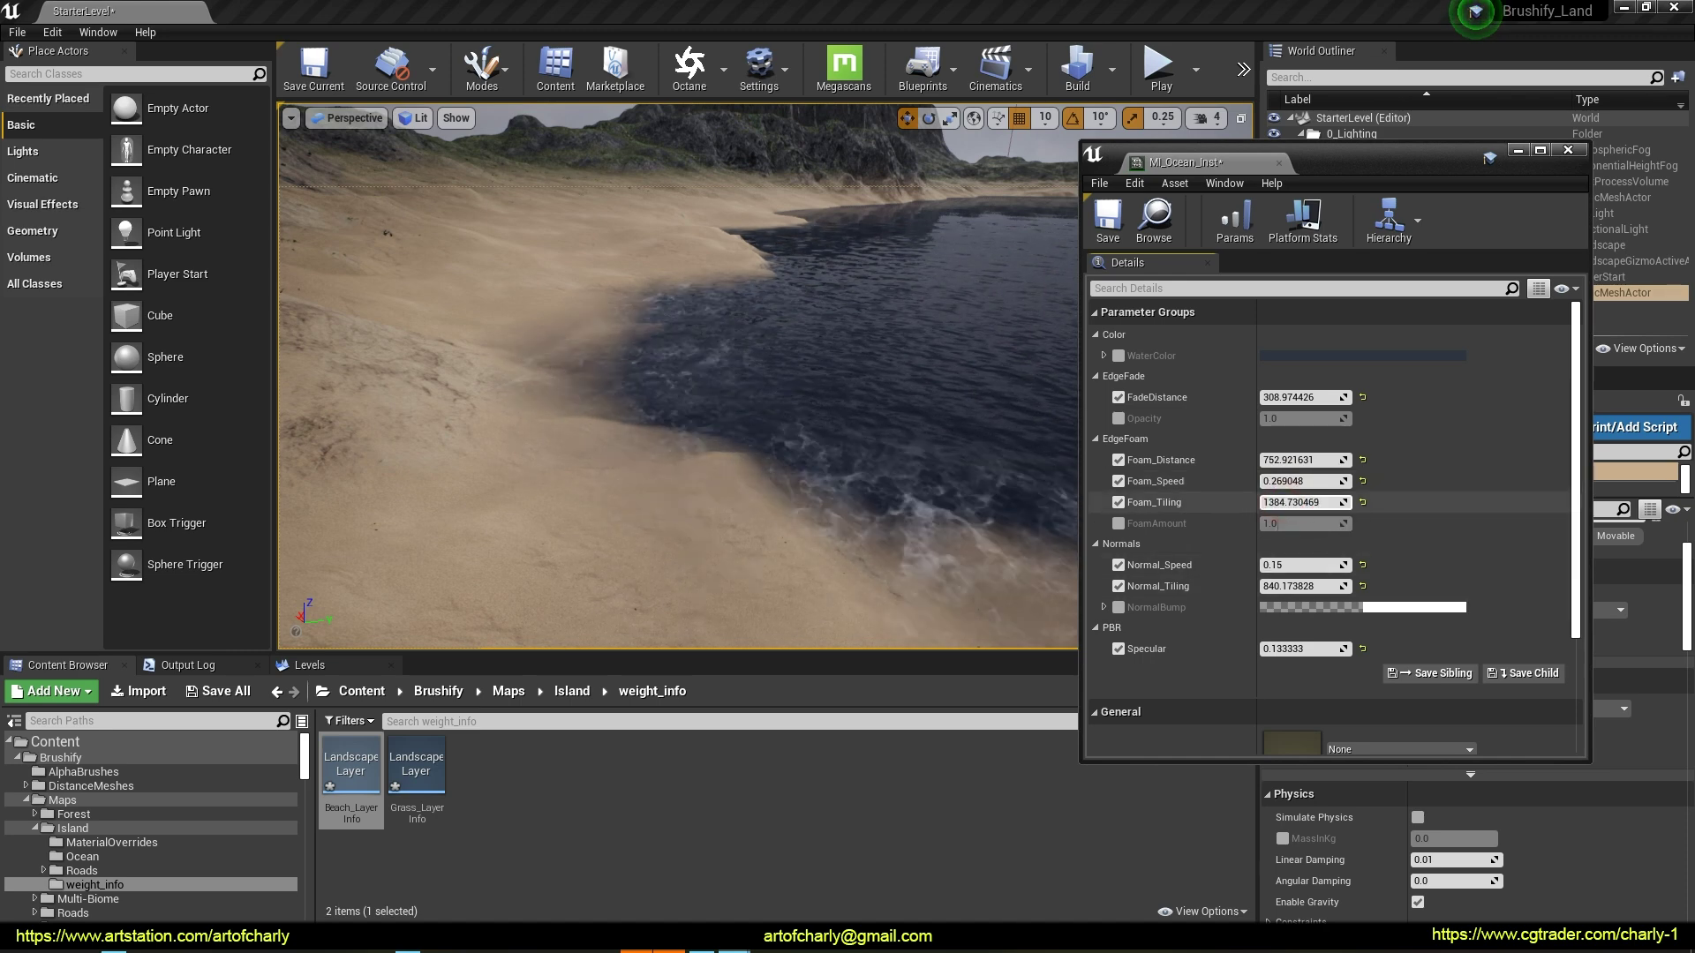
left_click_drag(1293, 502, 1311, 502)
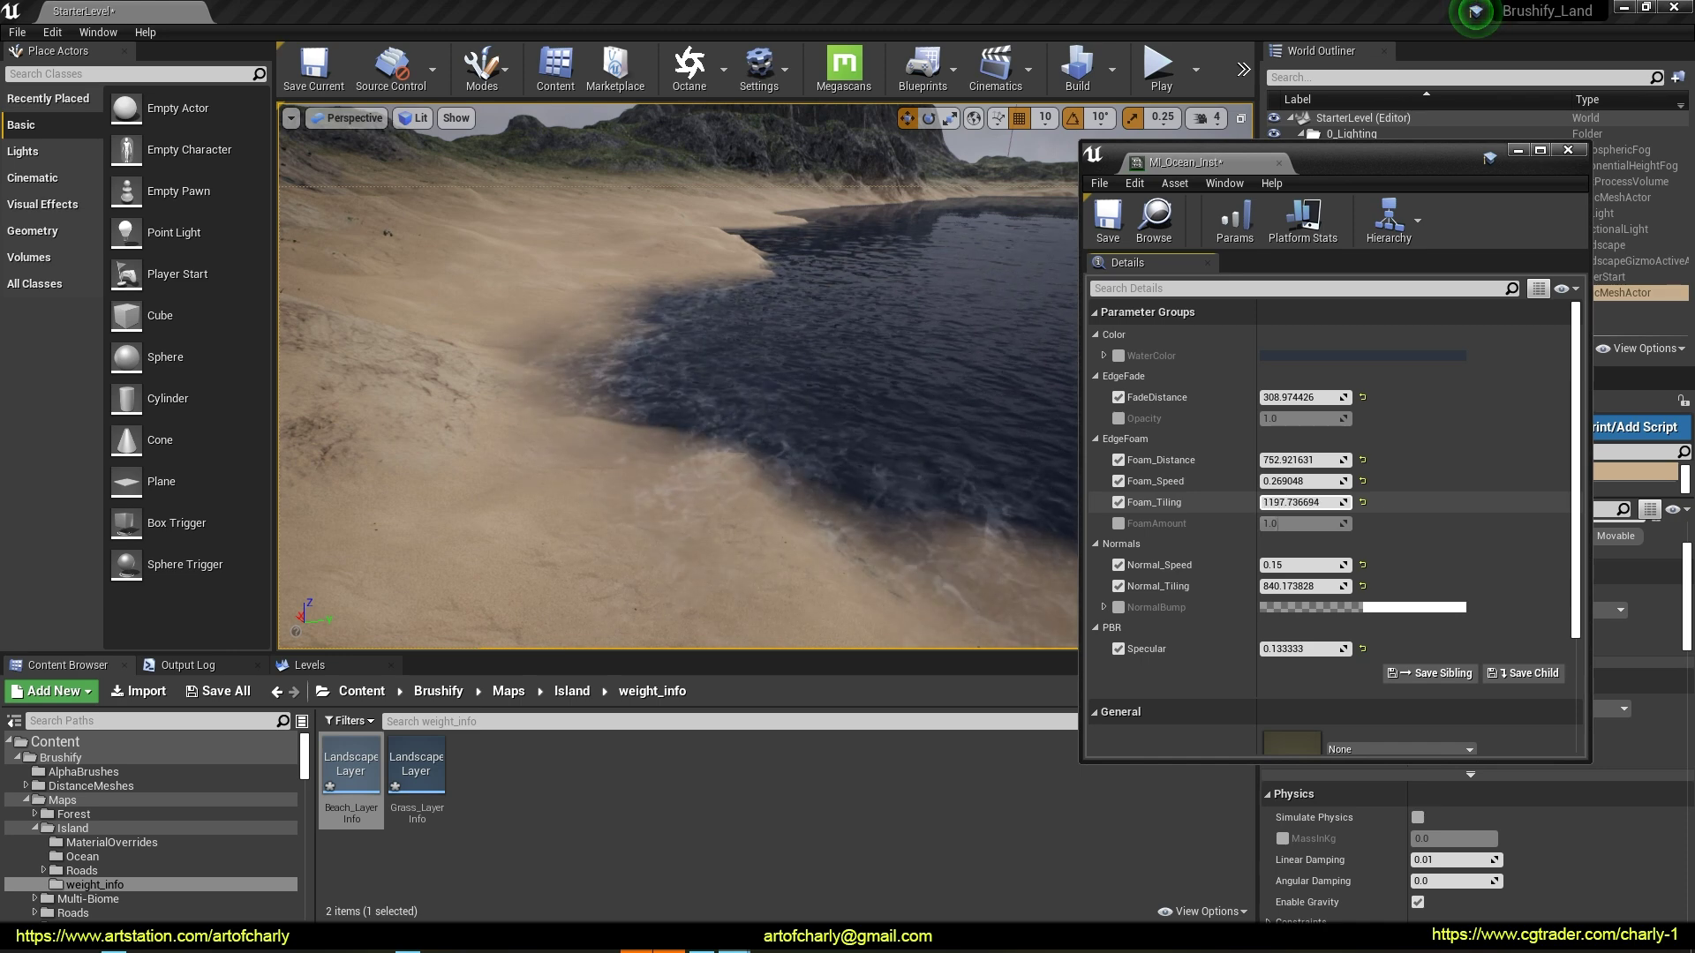
mouse_move(806, 454)
left_mouse_down()
mouse_move(805, 494)
mouse_move(759, 477)
mouse_move(744, 417)
mouse_move(817, 462)
left_mouse_up()
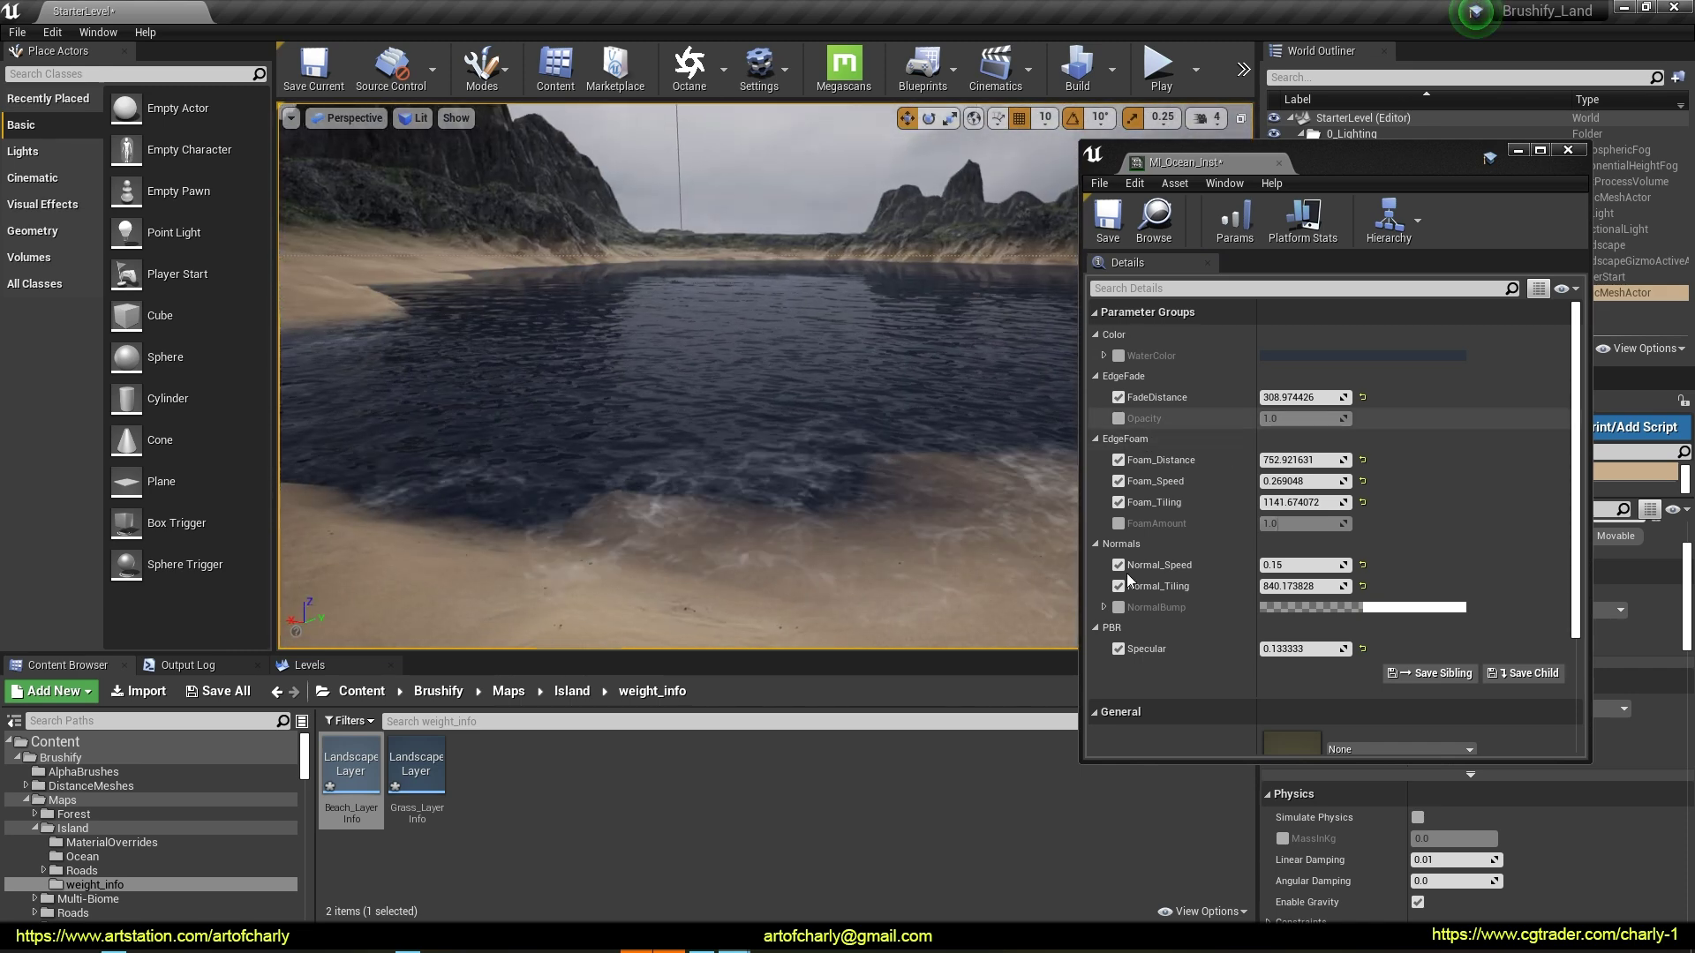
Enable the NormalBump parameter and set its G channel to 0
scroll(1165, 483, "down", 3)
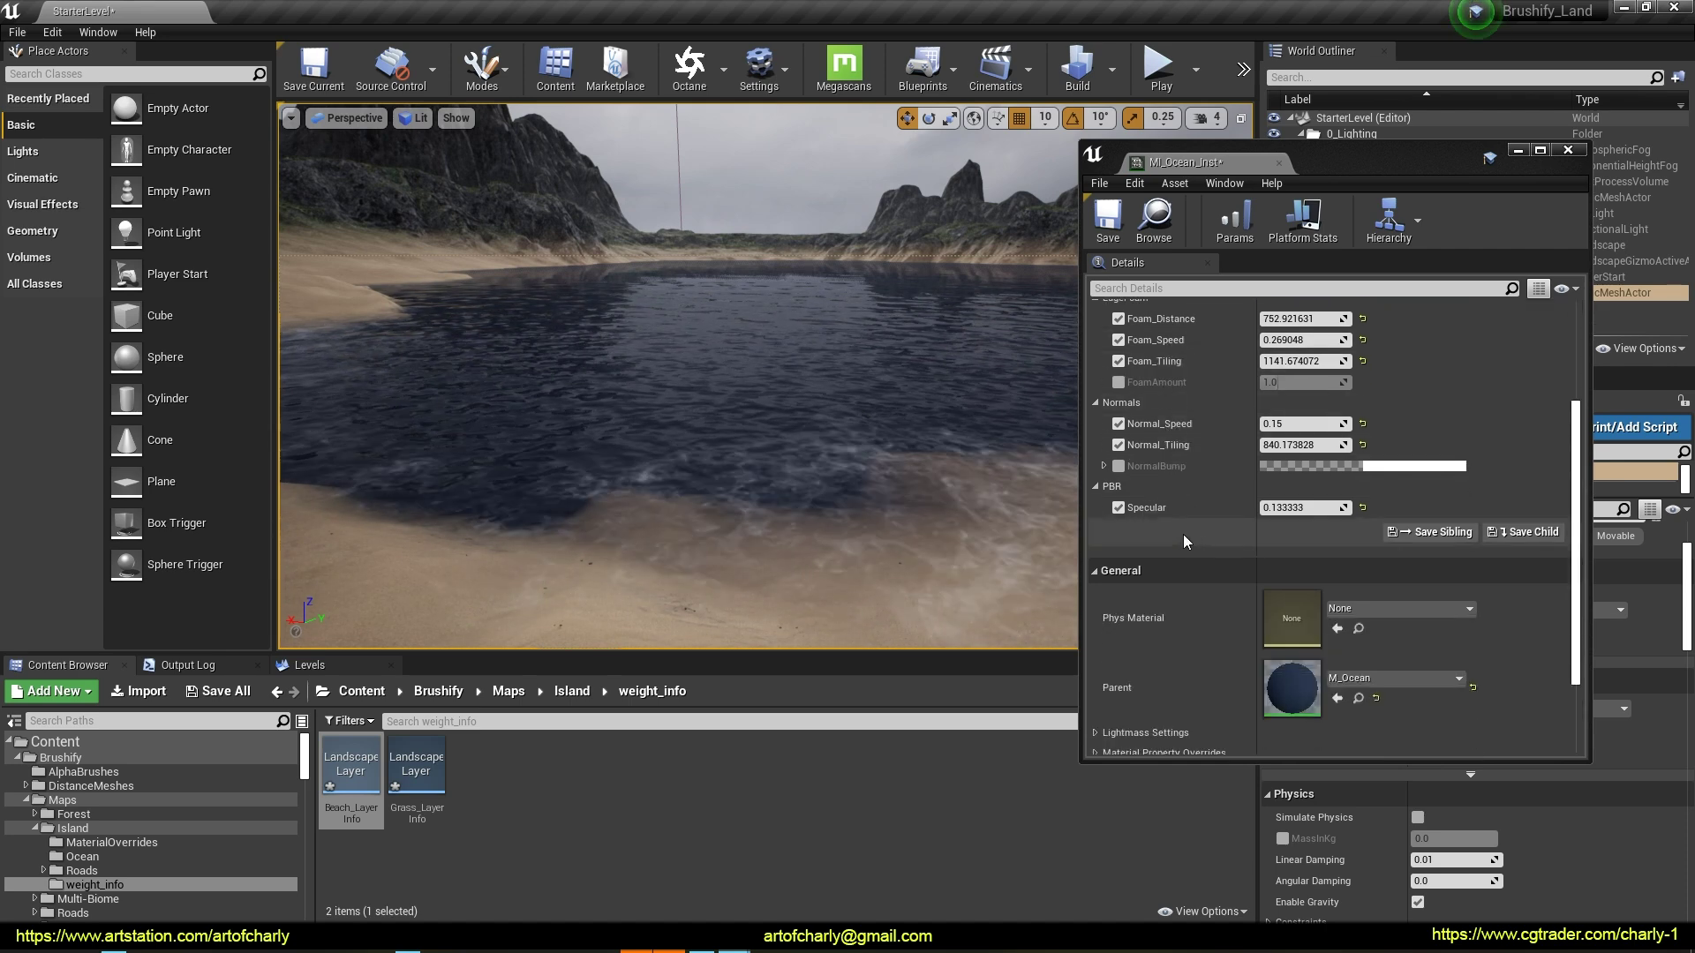
left_click(1118, 466)
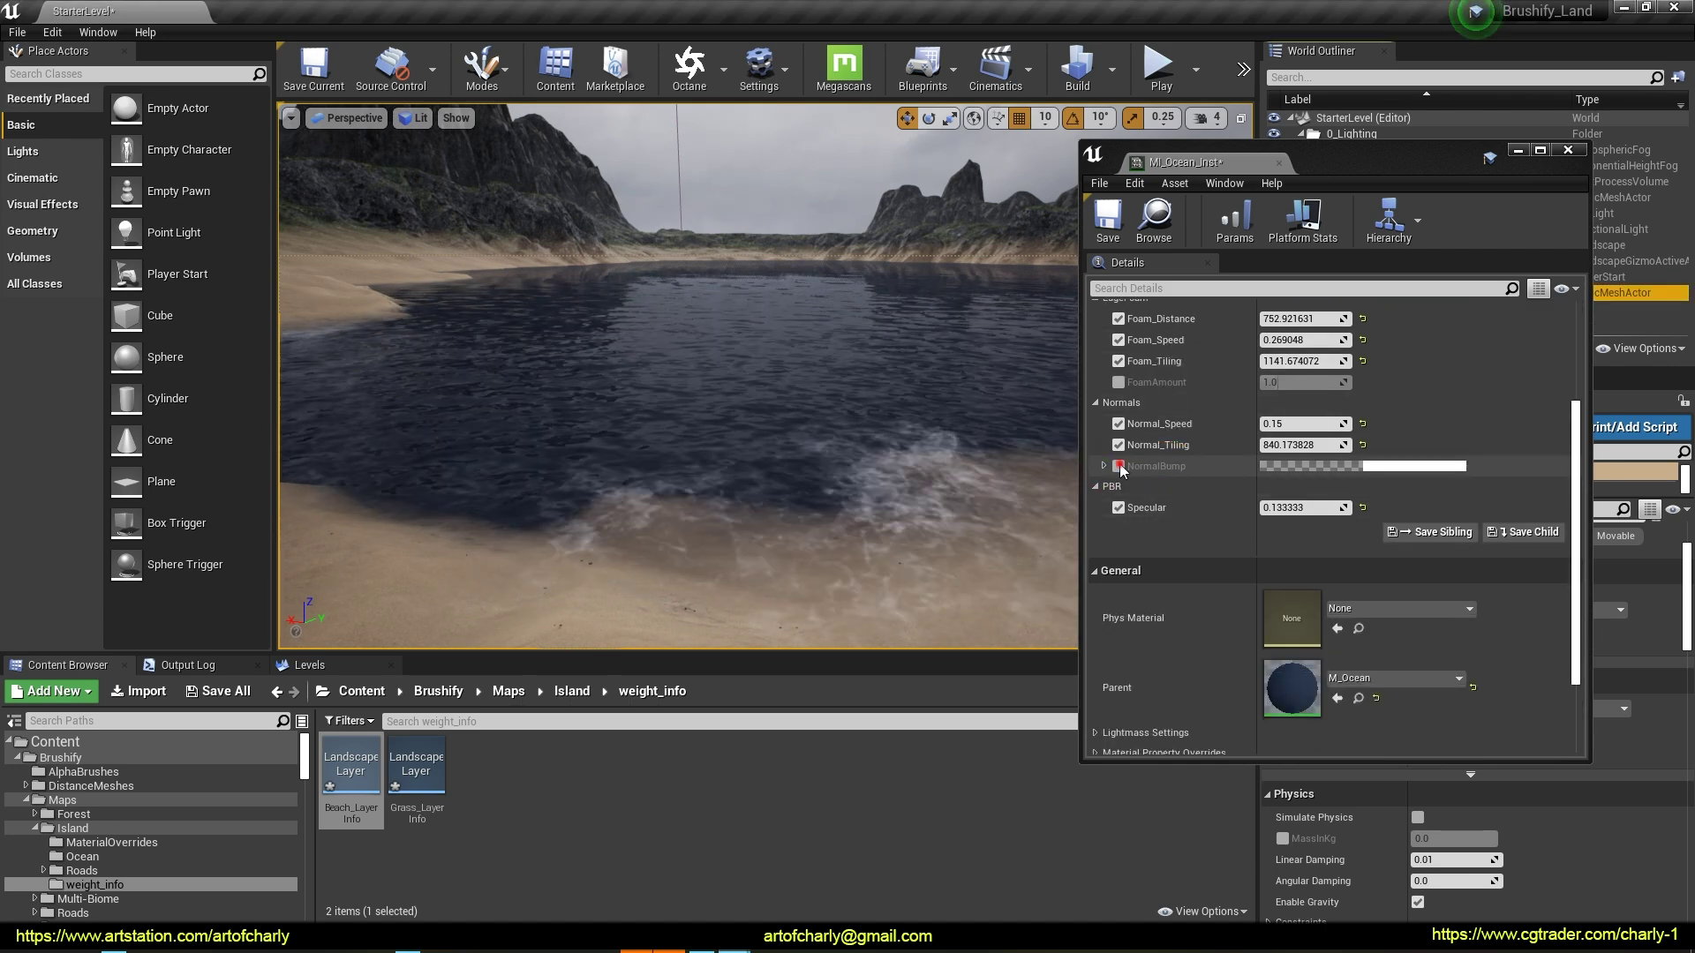
left_click(1103, 465)
left_click(1103, 466)
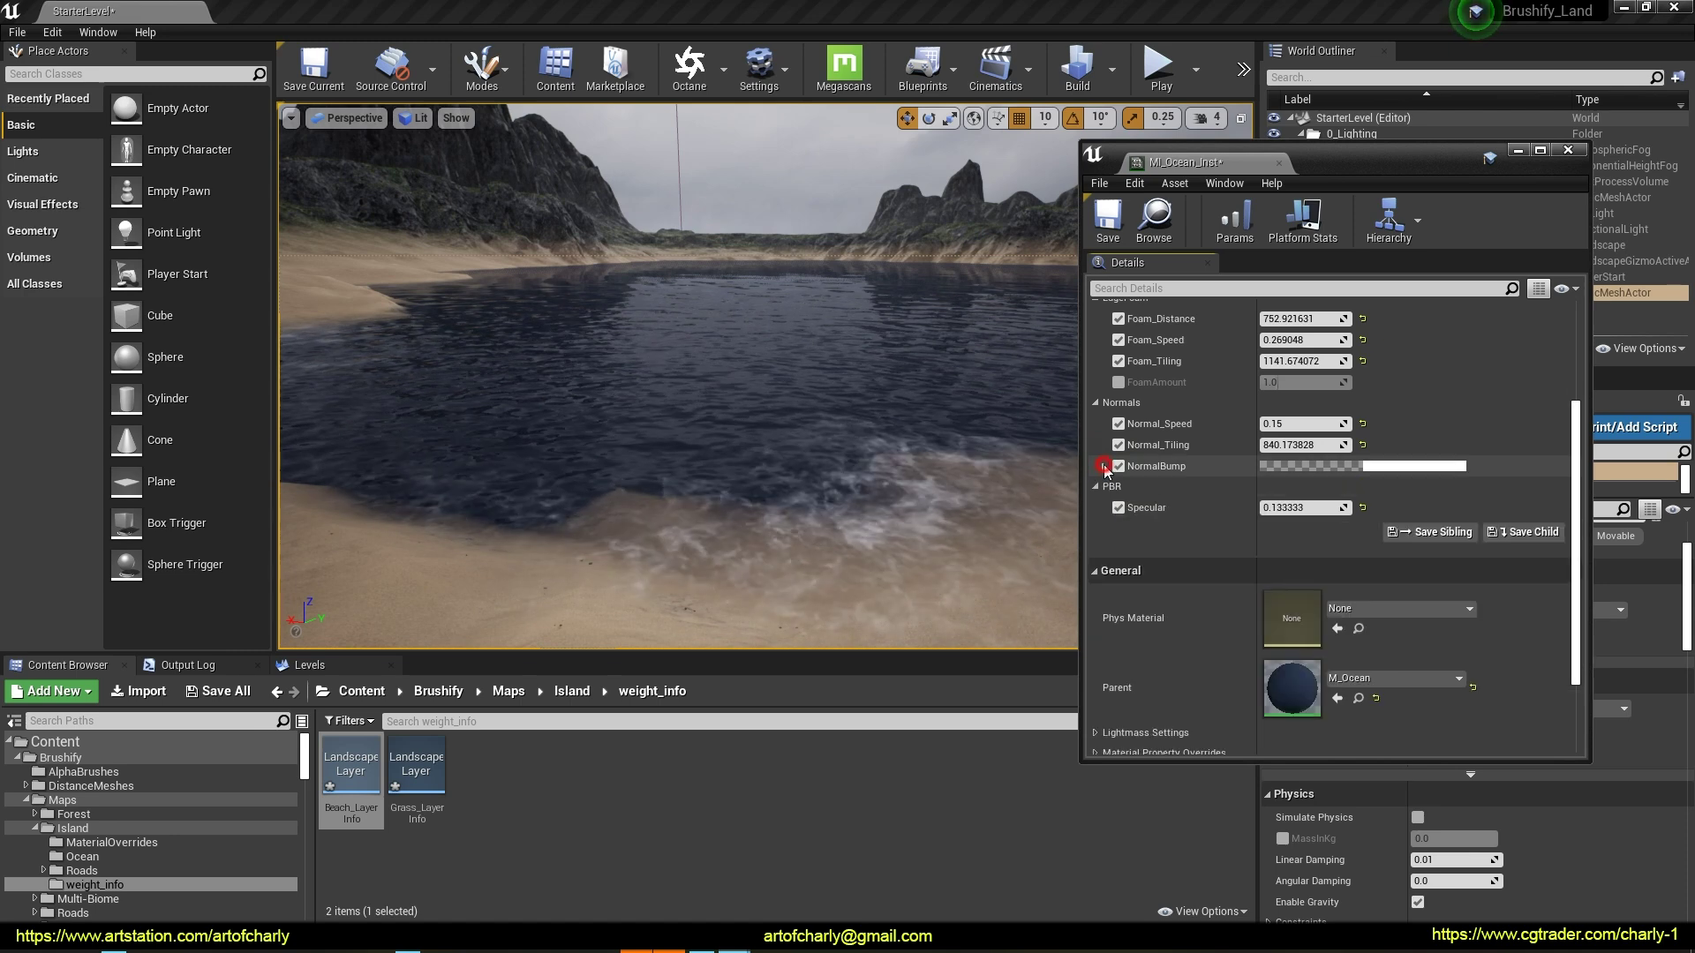
left_click(1103, 466)
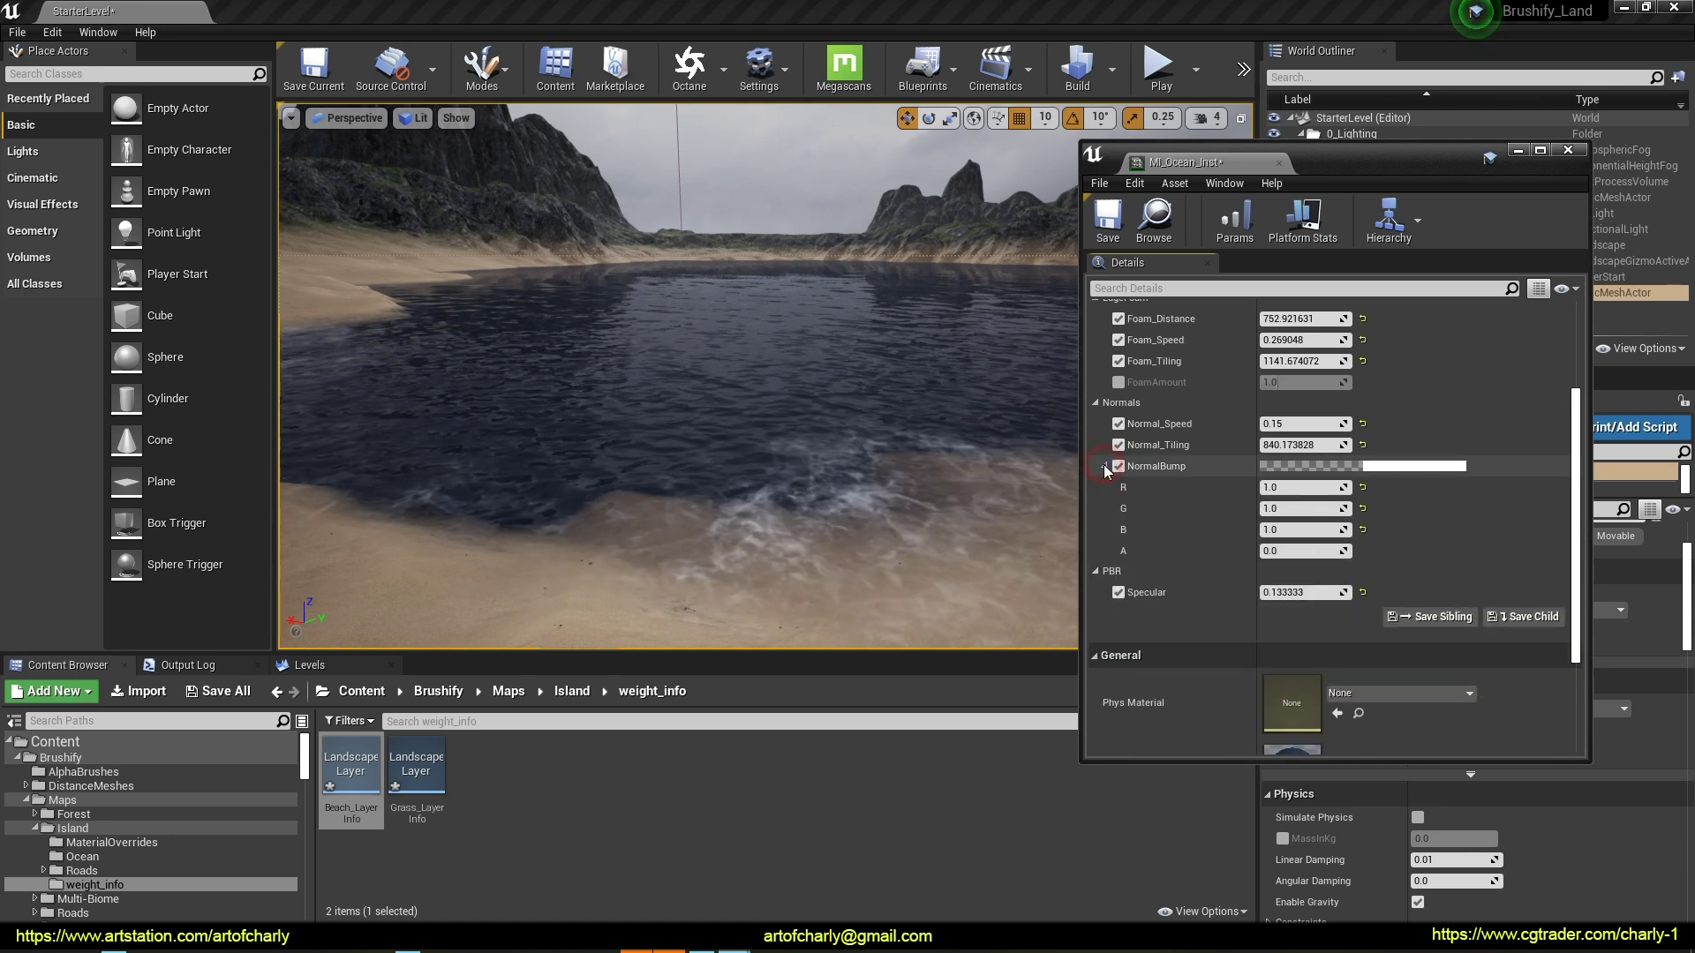
left_click(1269, 509)
type("0")
key("Return")
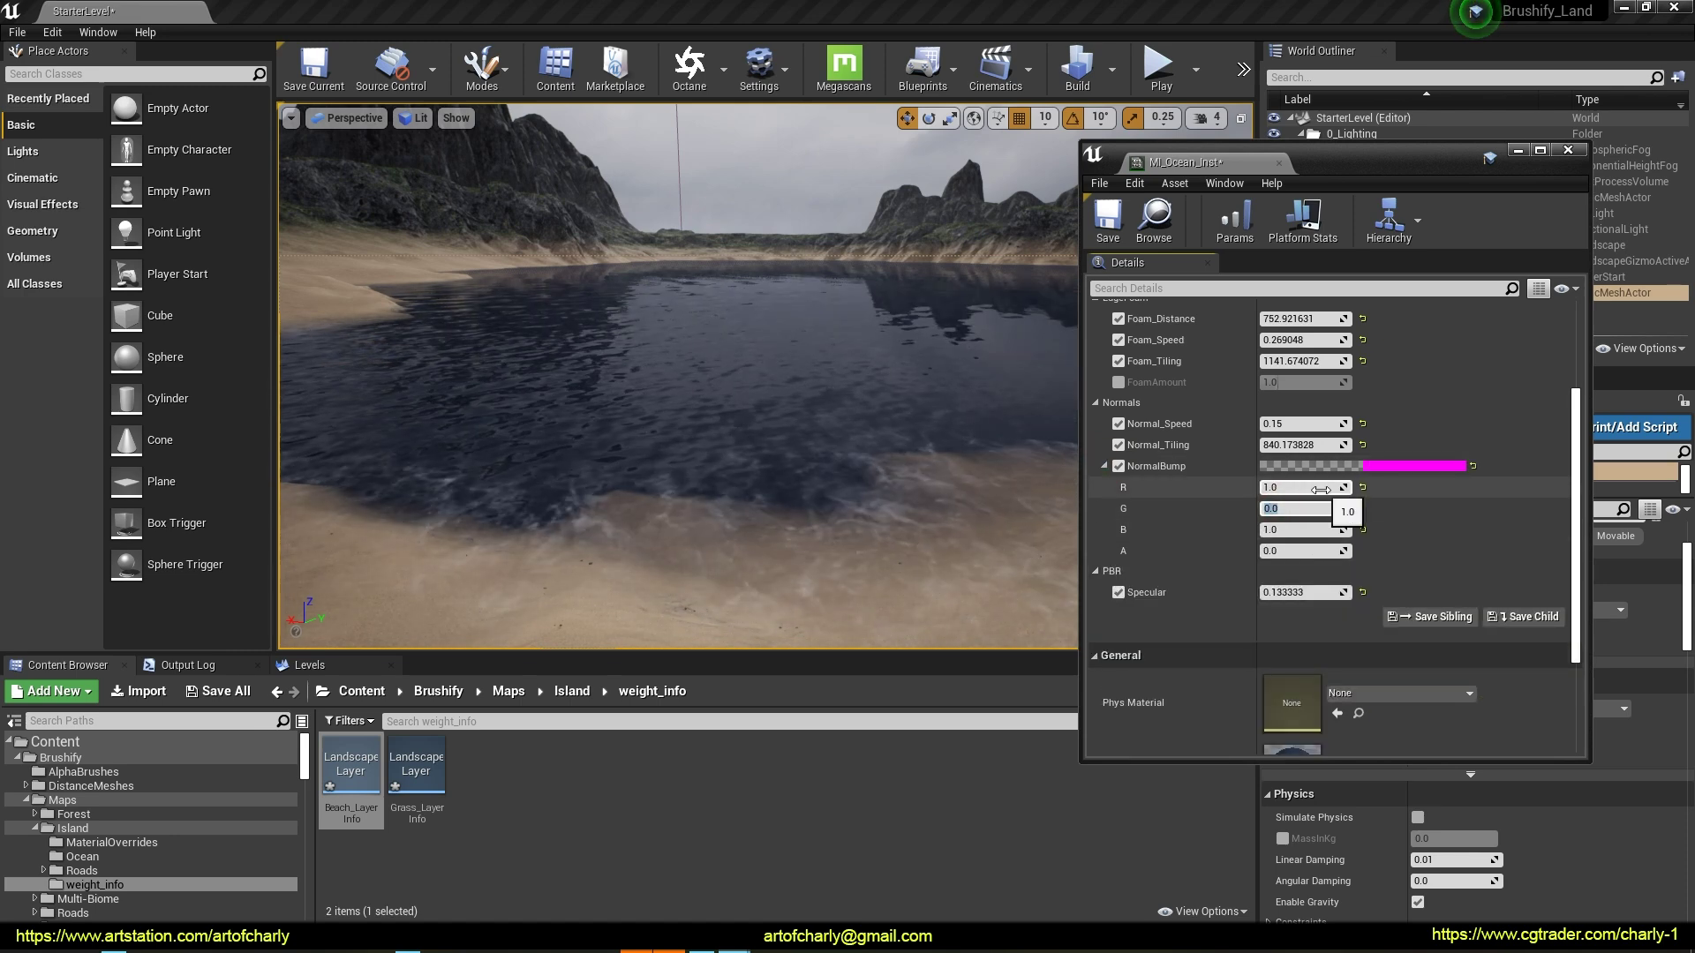
Set NormalBump R and B to 0.5, then save MI_Ocean_Inst
right_click_drag(719, 397, 718, 397)
left_click(1305, 490)
type("0.5")
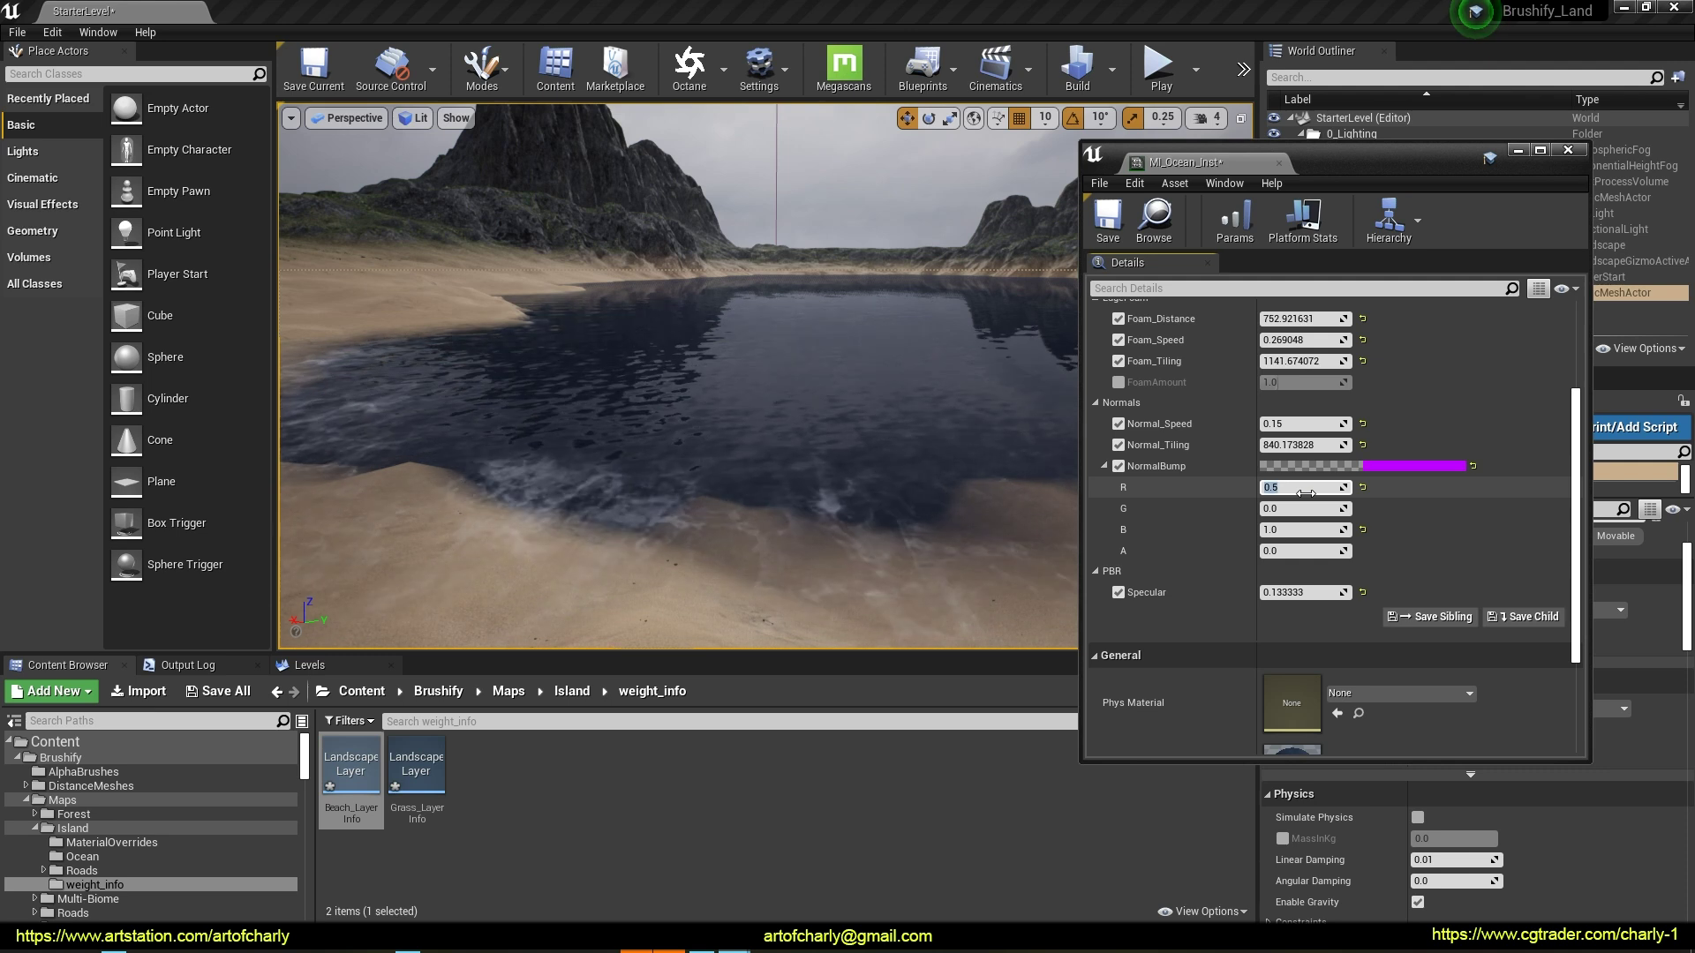
left_click(1284, 529)
type("0.3")
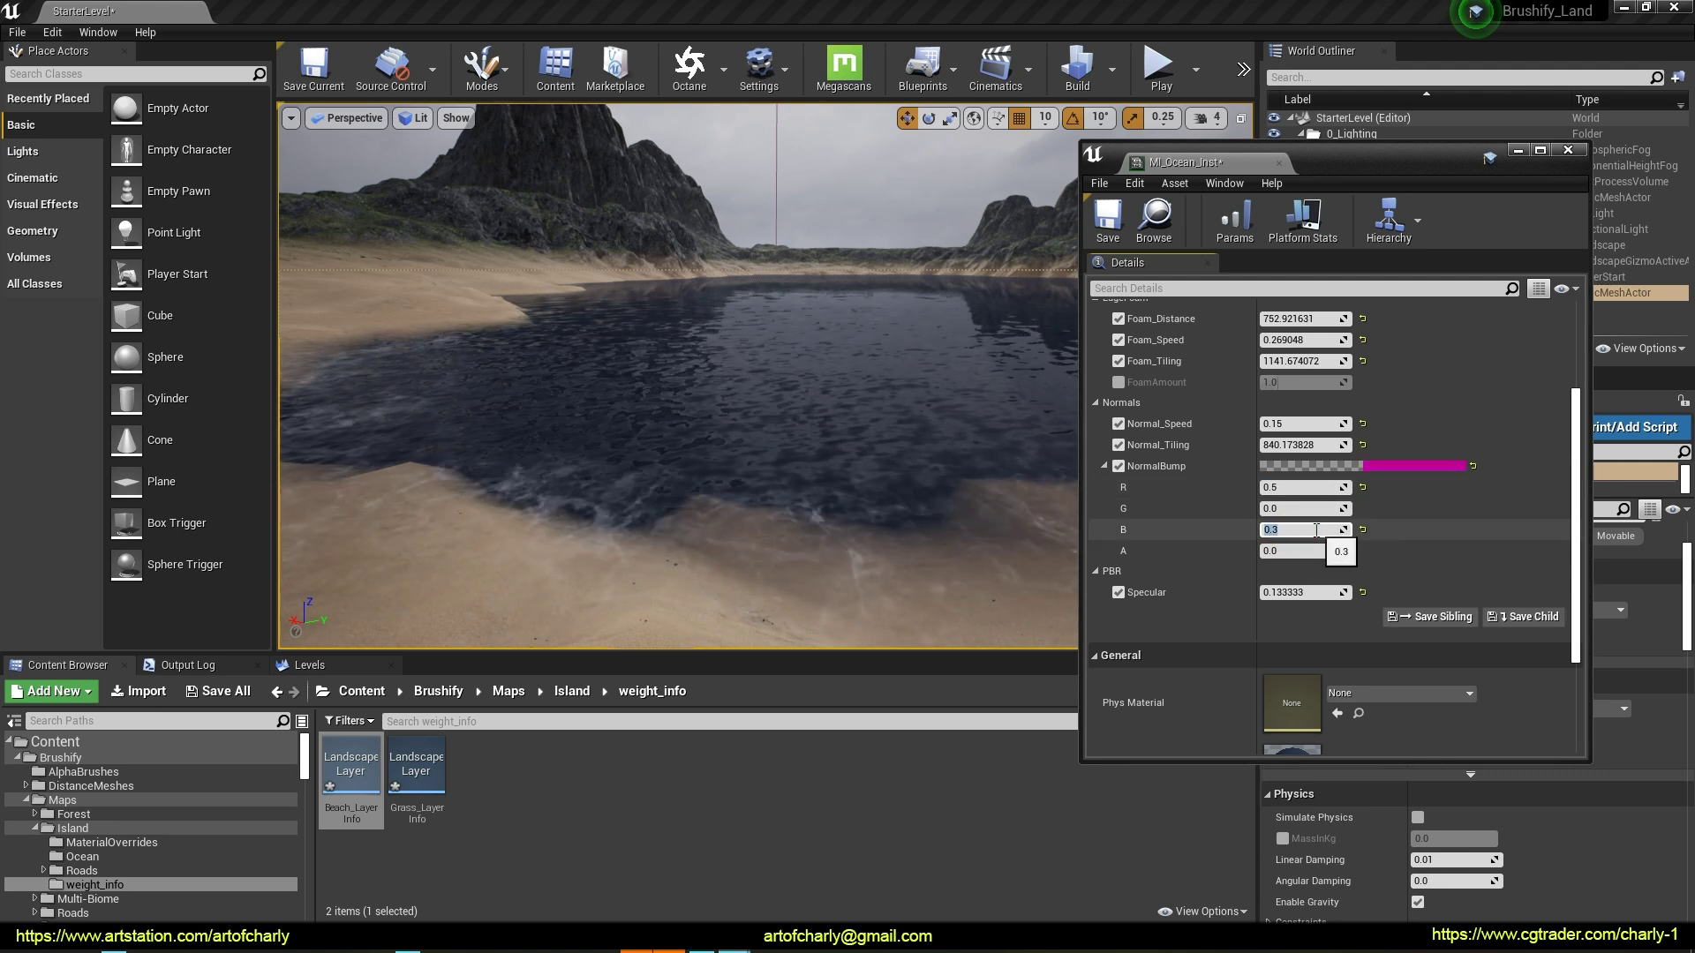
right_click_drag(594, 495, 681, 492)
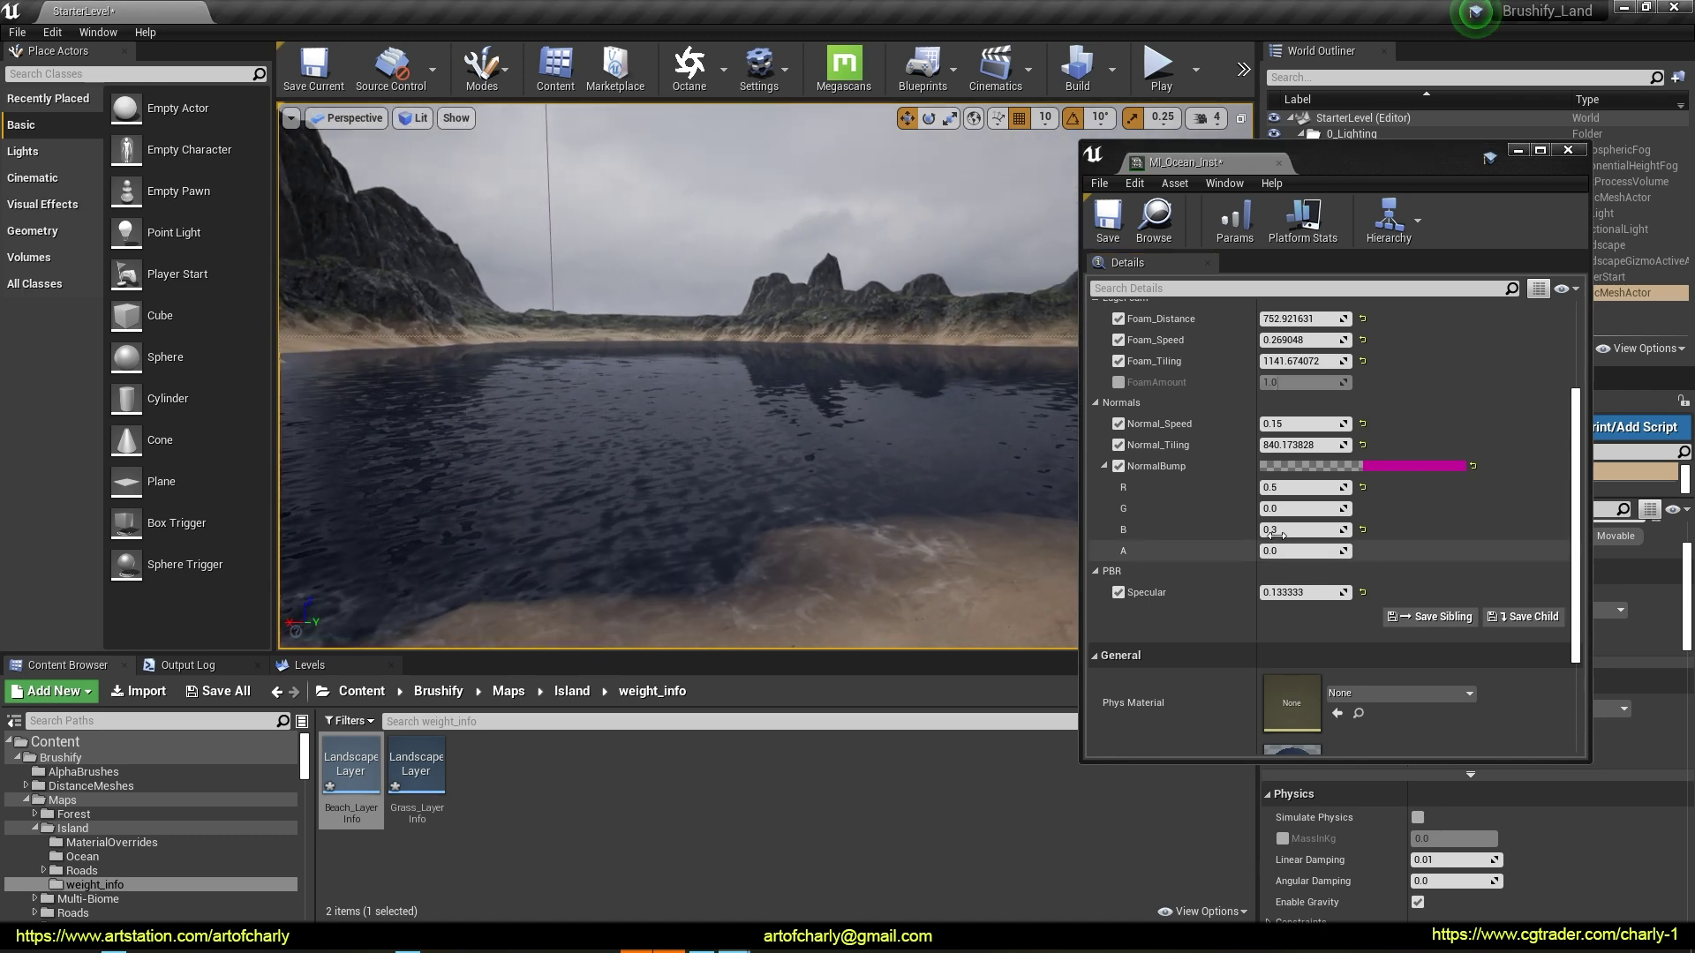
left_click(1280, 529)
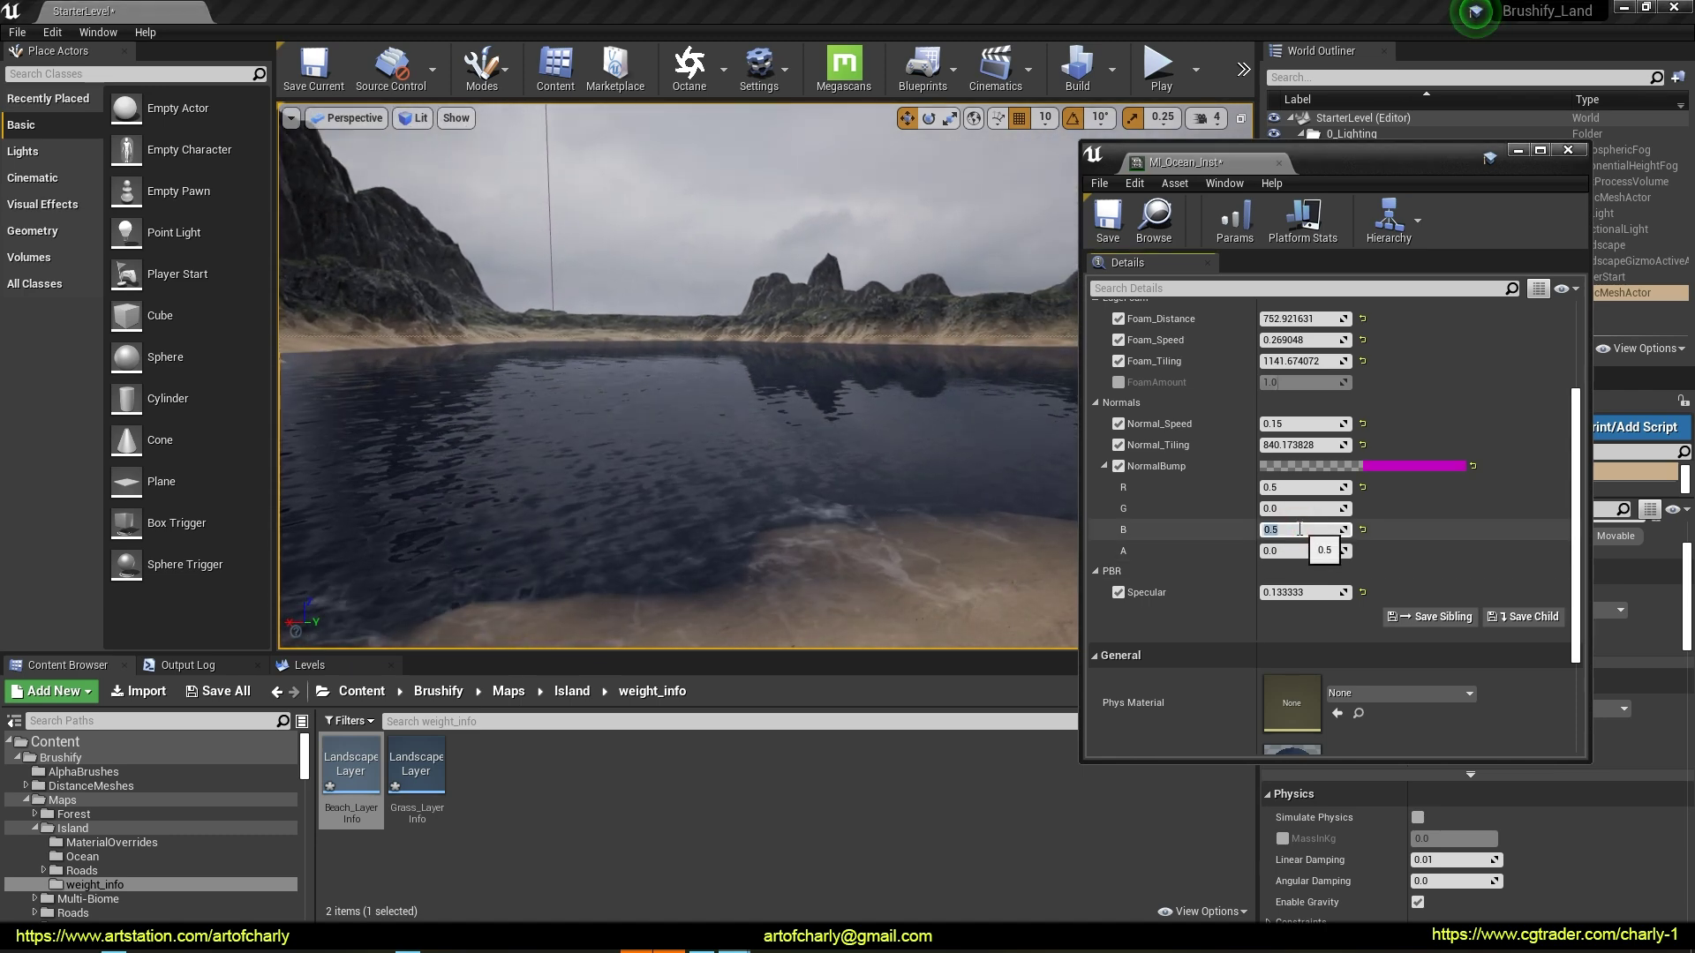
right_click_drag(900, 530, 795, 529)
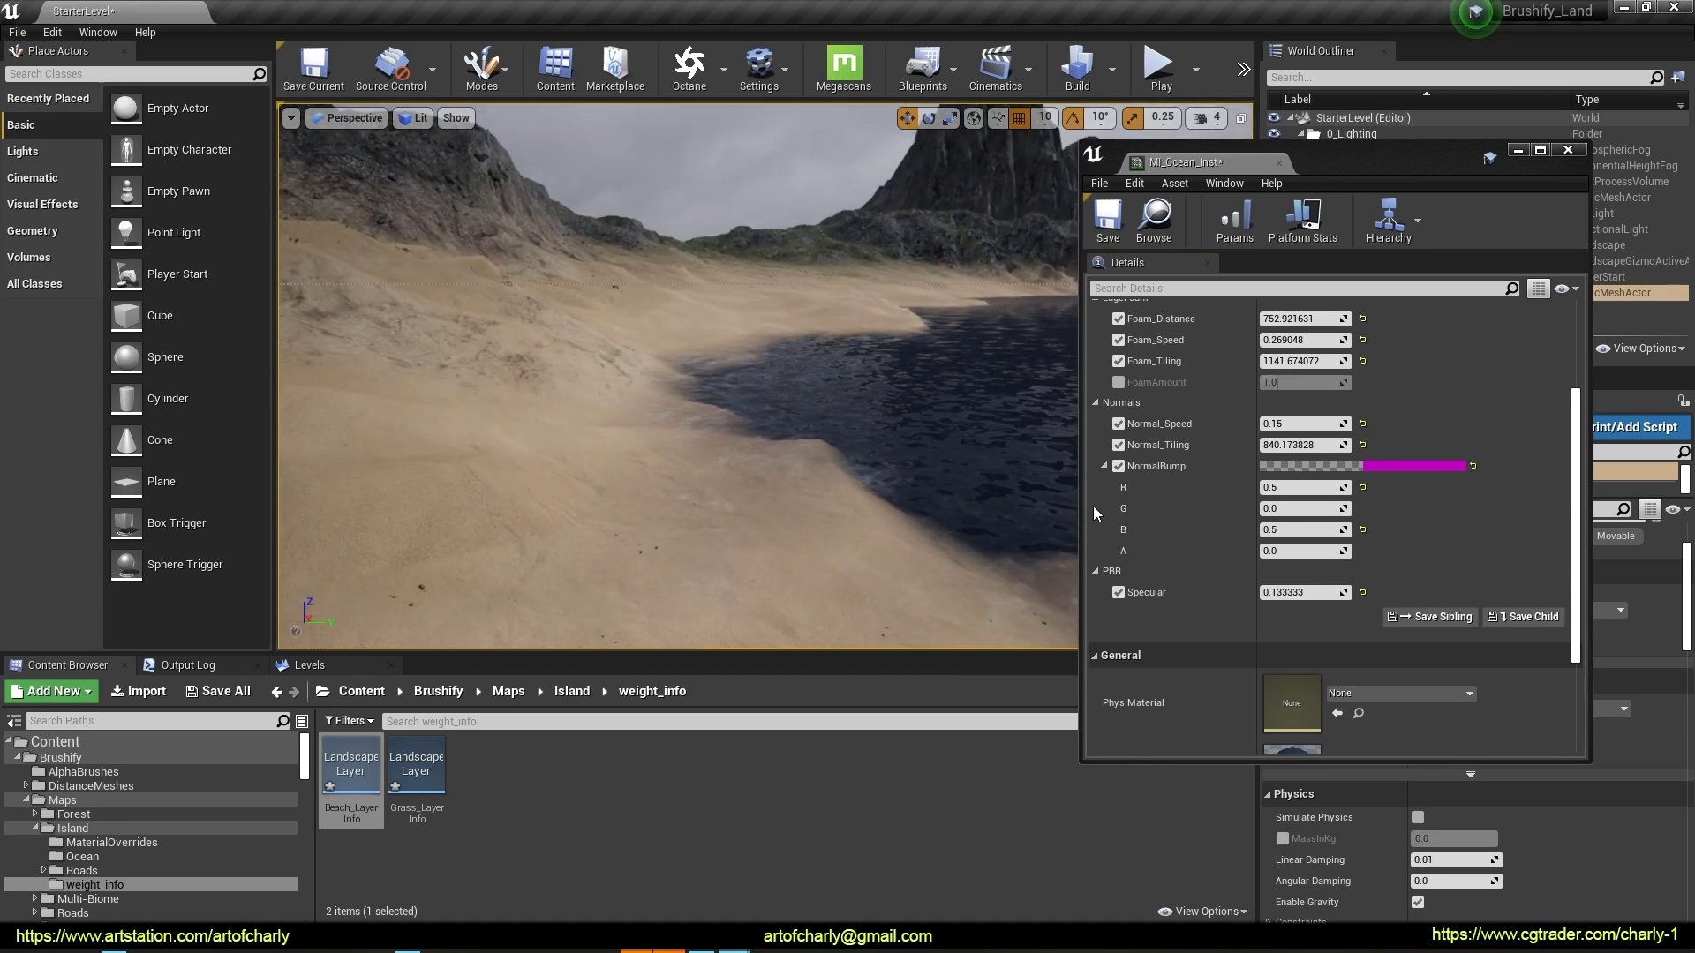
left_click(1107, 220)
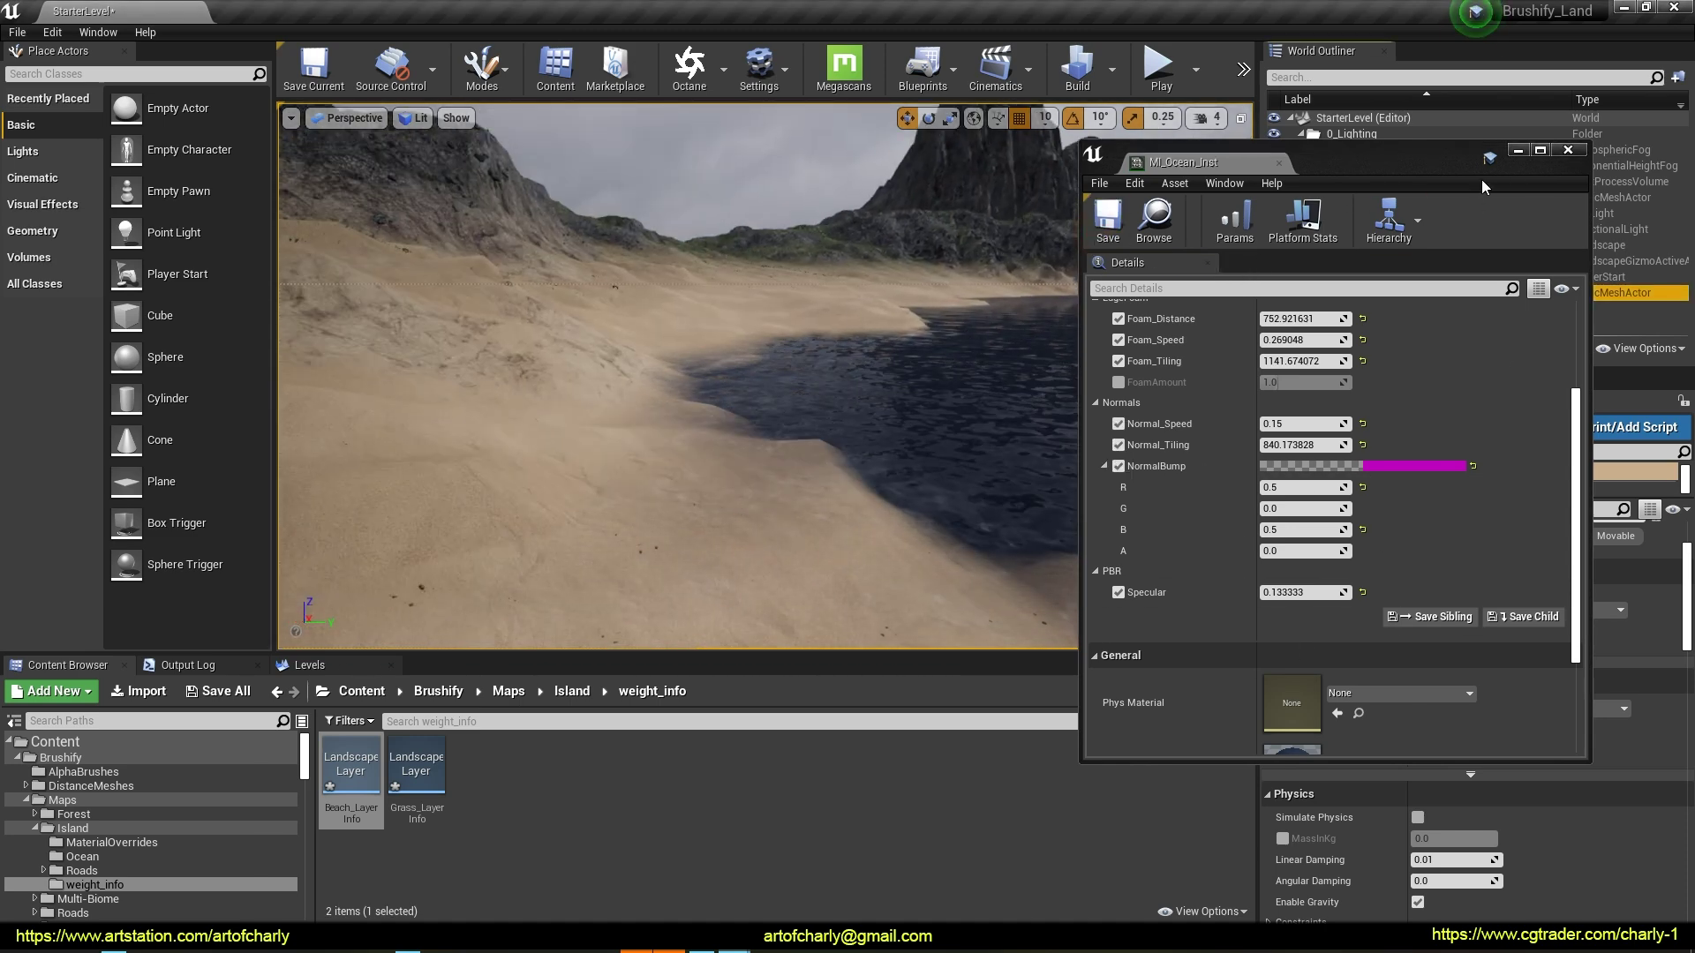
Close the MI_Ocean_Inst editor, select PlayerStart and fly to it on the beach
left_click(1576, 152)
mouse_move(706, 397)
right_mouse_down()
mouse_move(839, 397)
mouse_move(883, 375)
right_mouse_up()
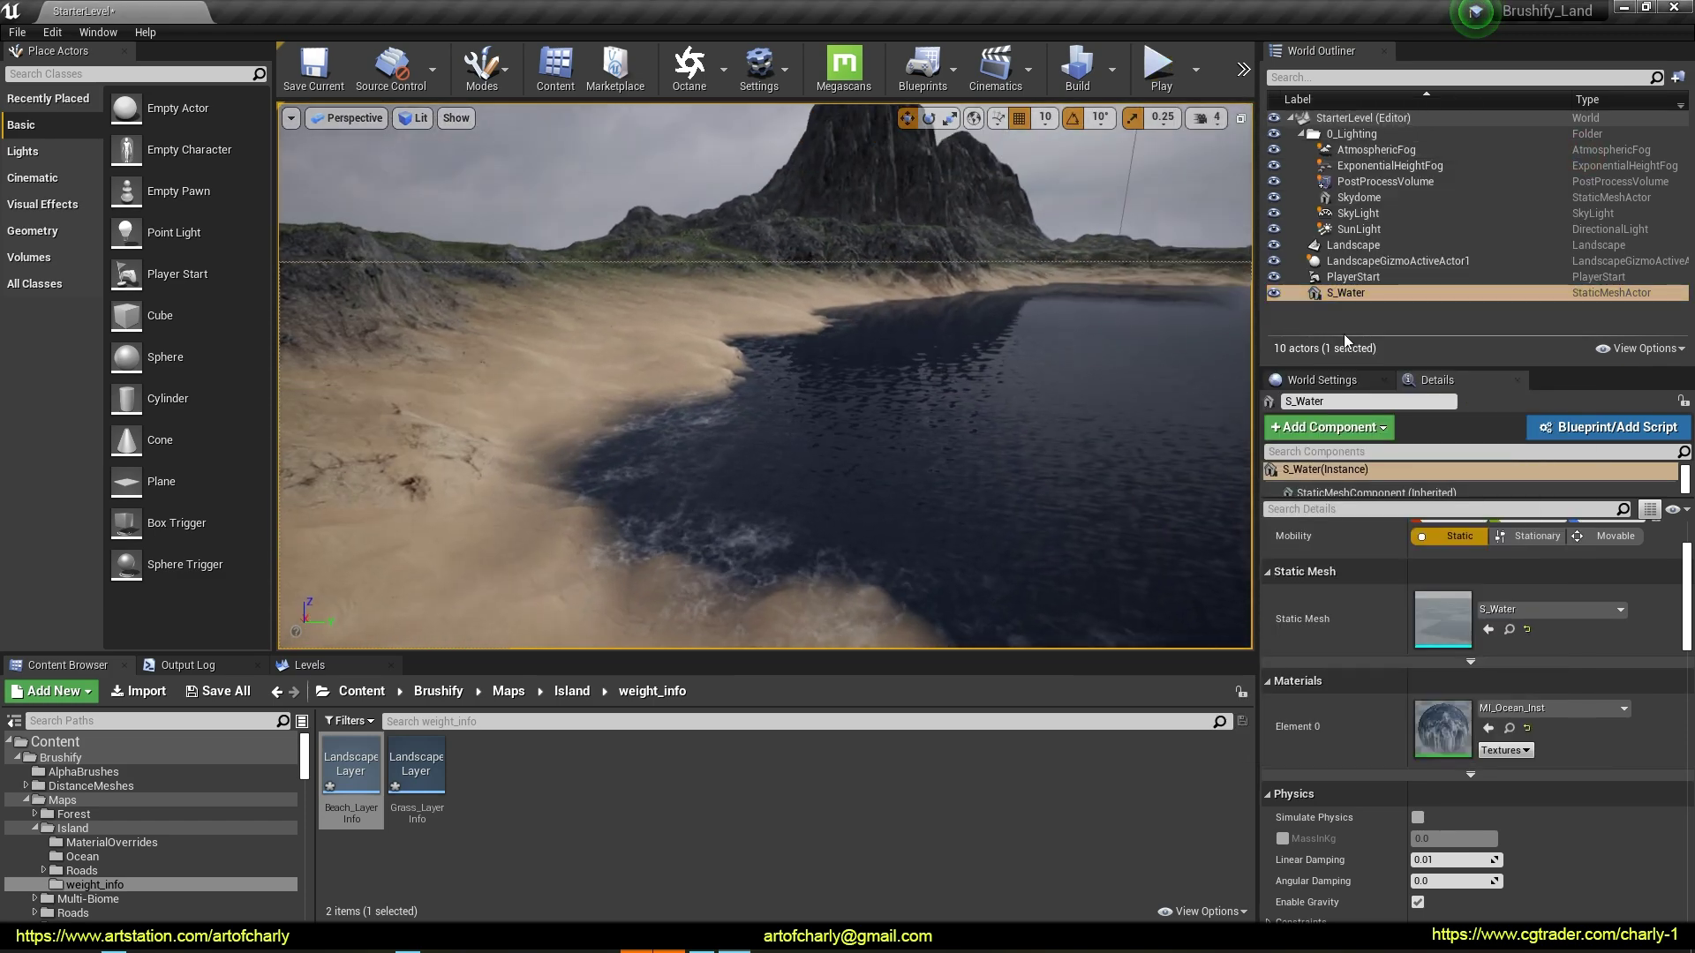
left_click(1352, 279)
mouse_move(585, 225)
right_mouse_down()
mouse_move(526, 171)
mouse_move(750, 146)
right_mouse_up()
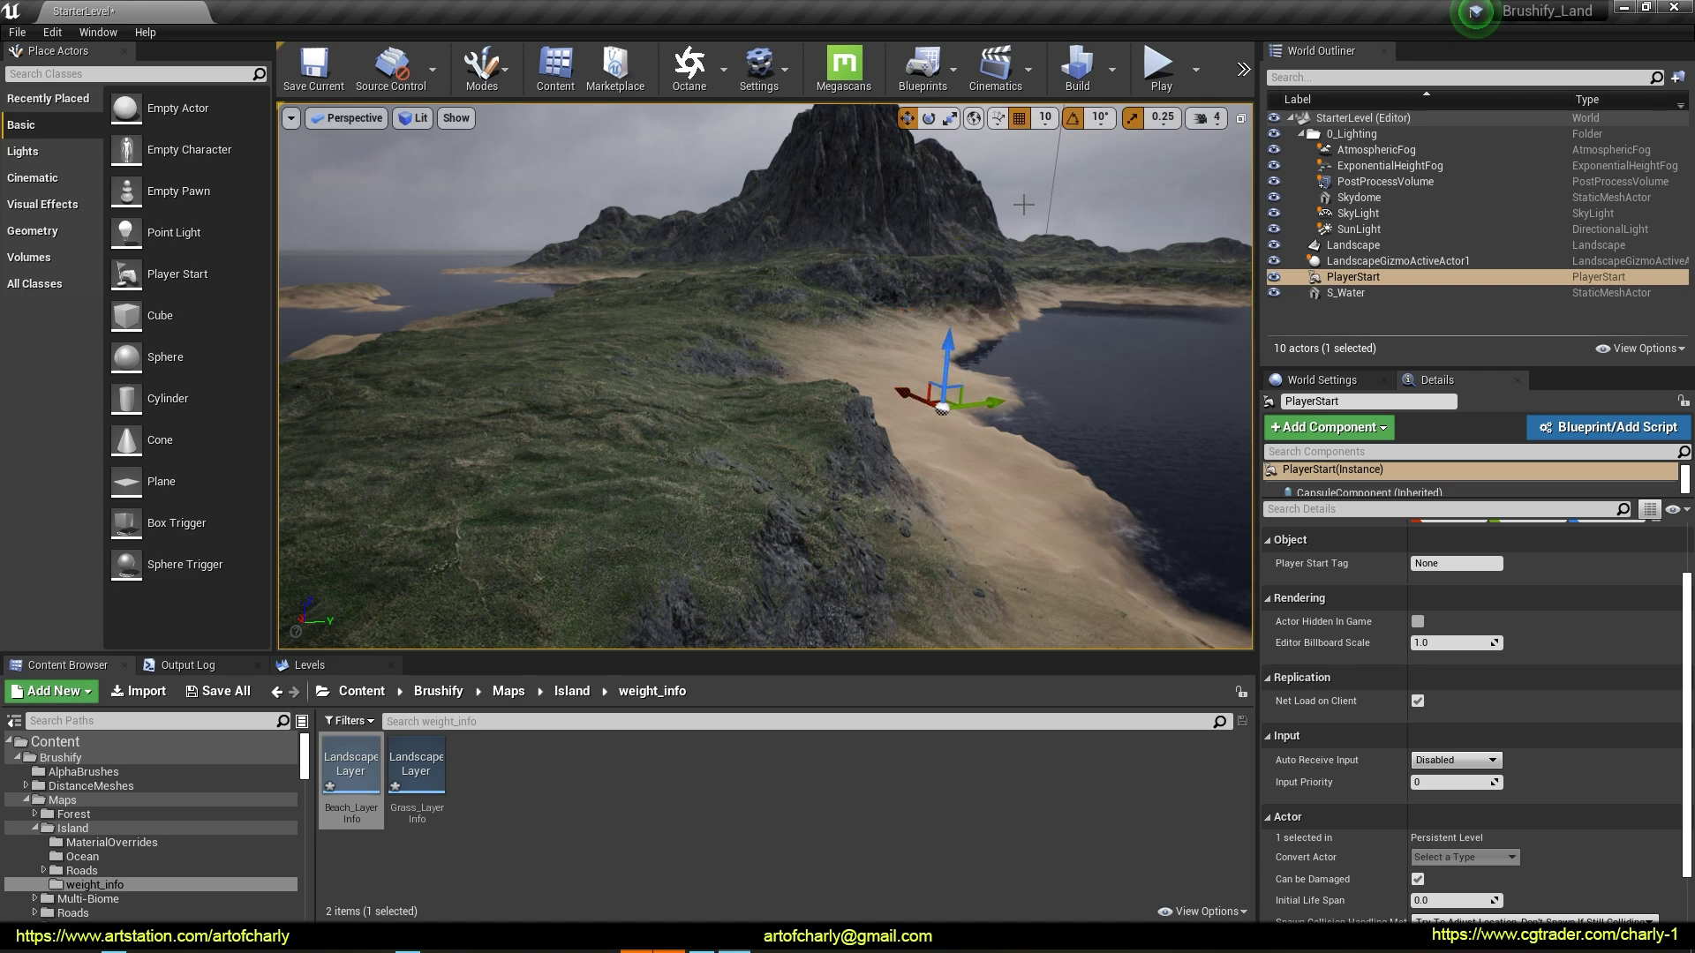
left_click(1155, 73)
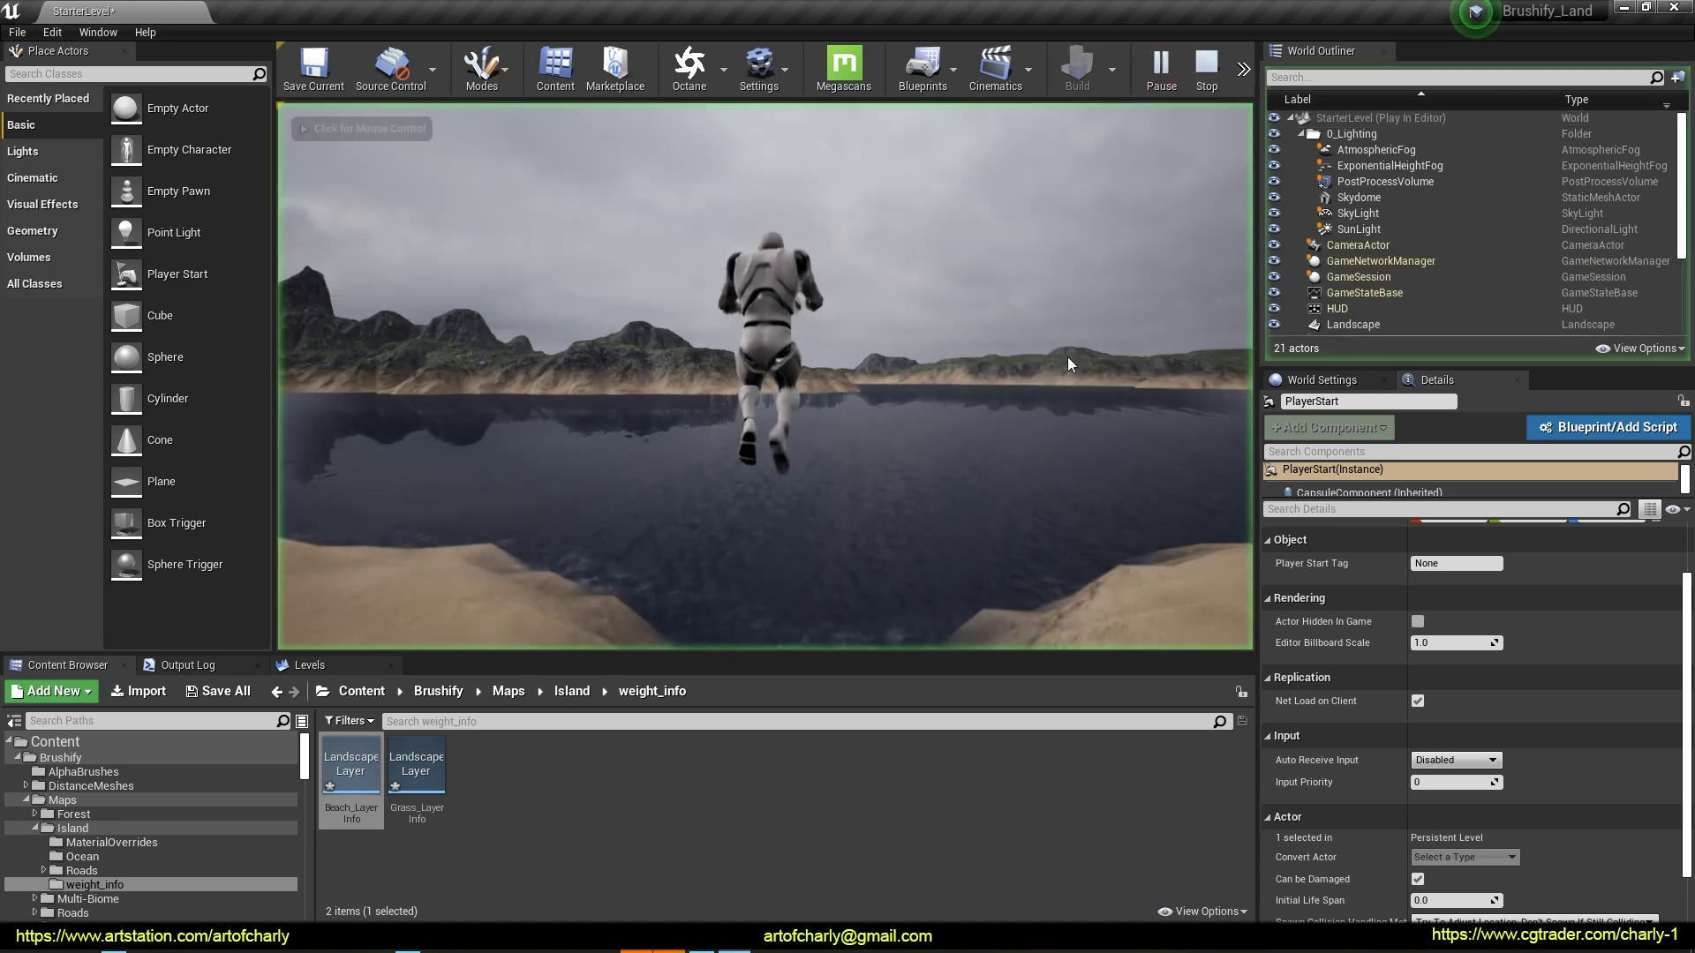
key("w")
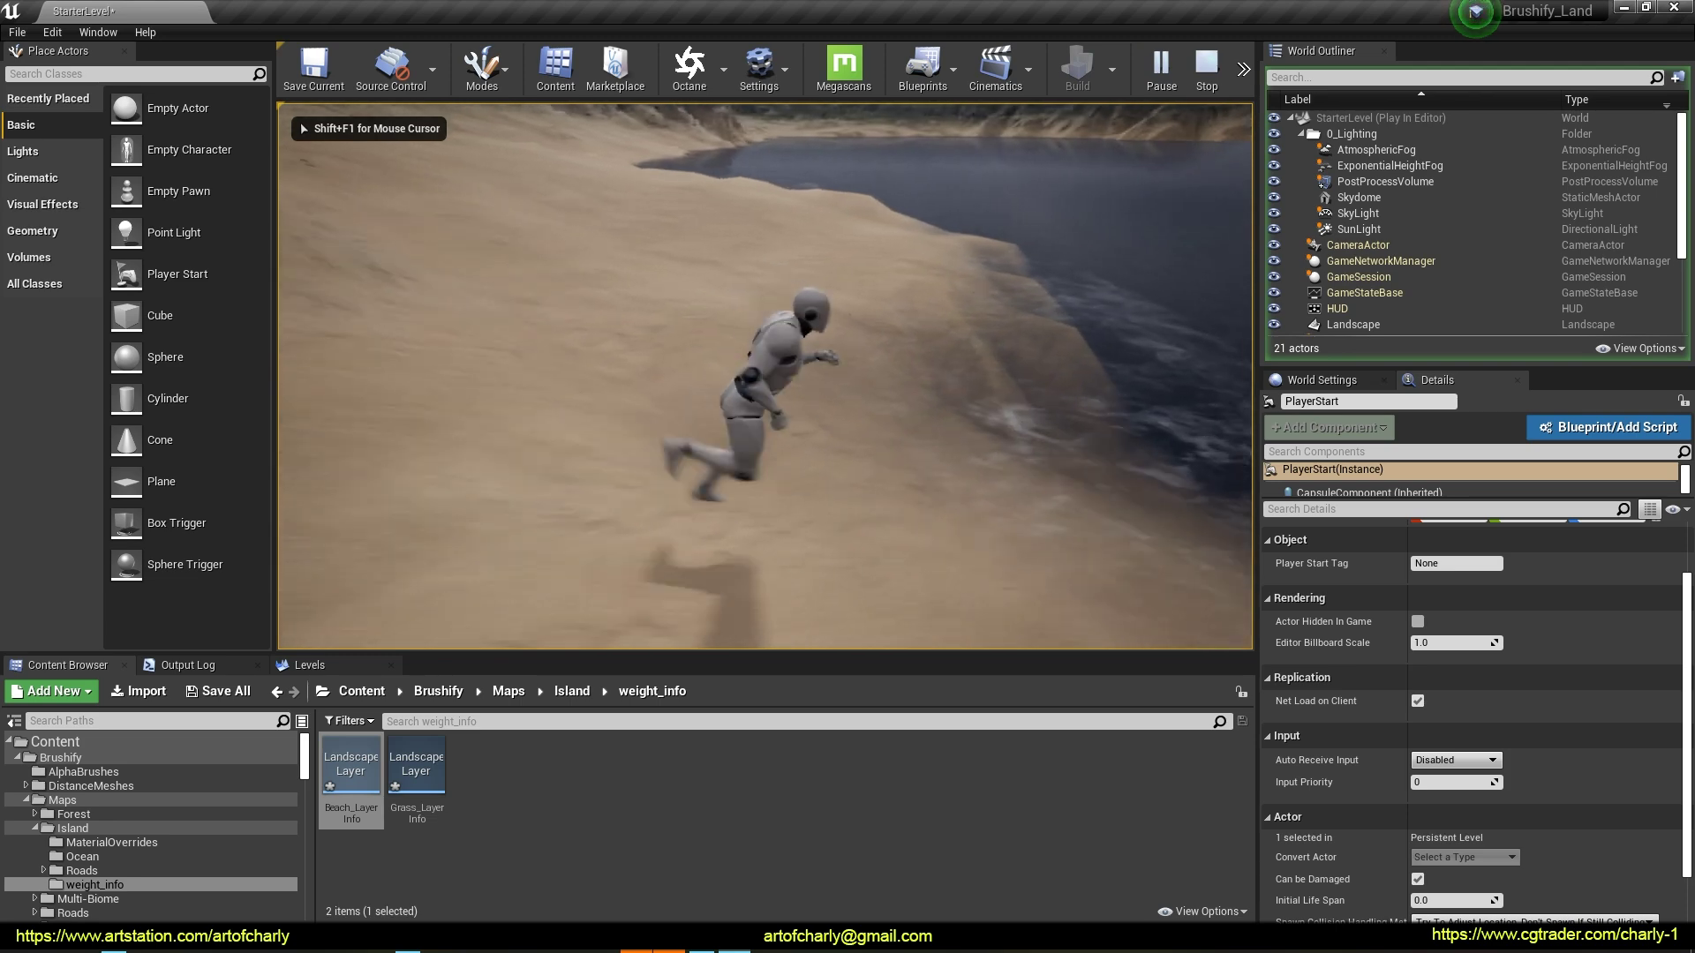
key("s")
key("w")
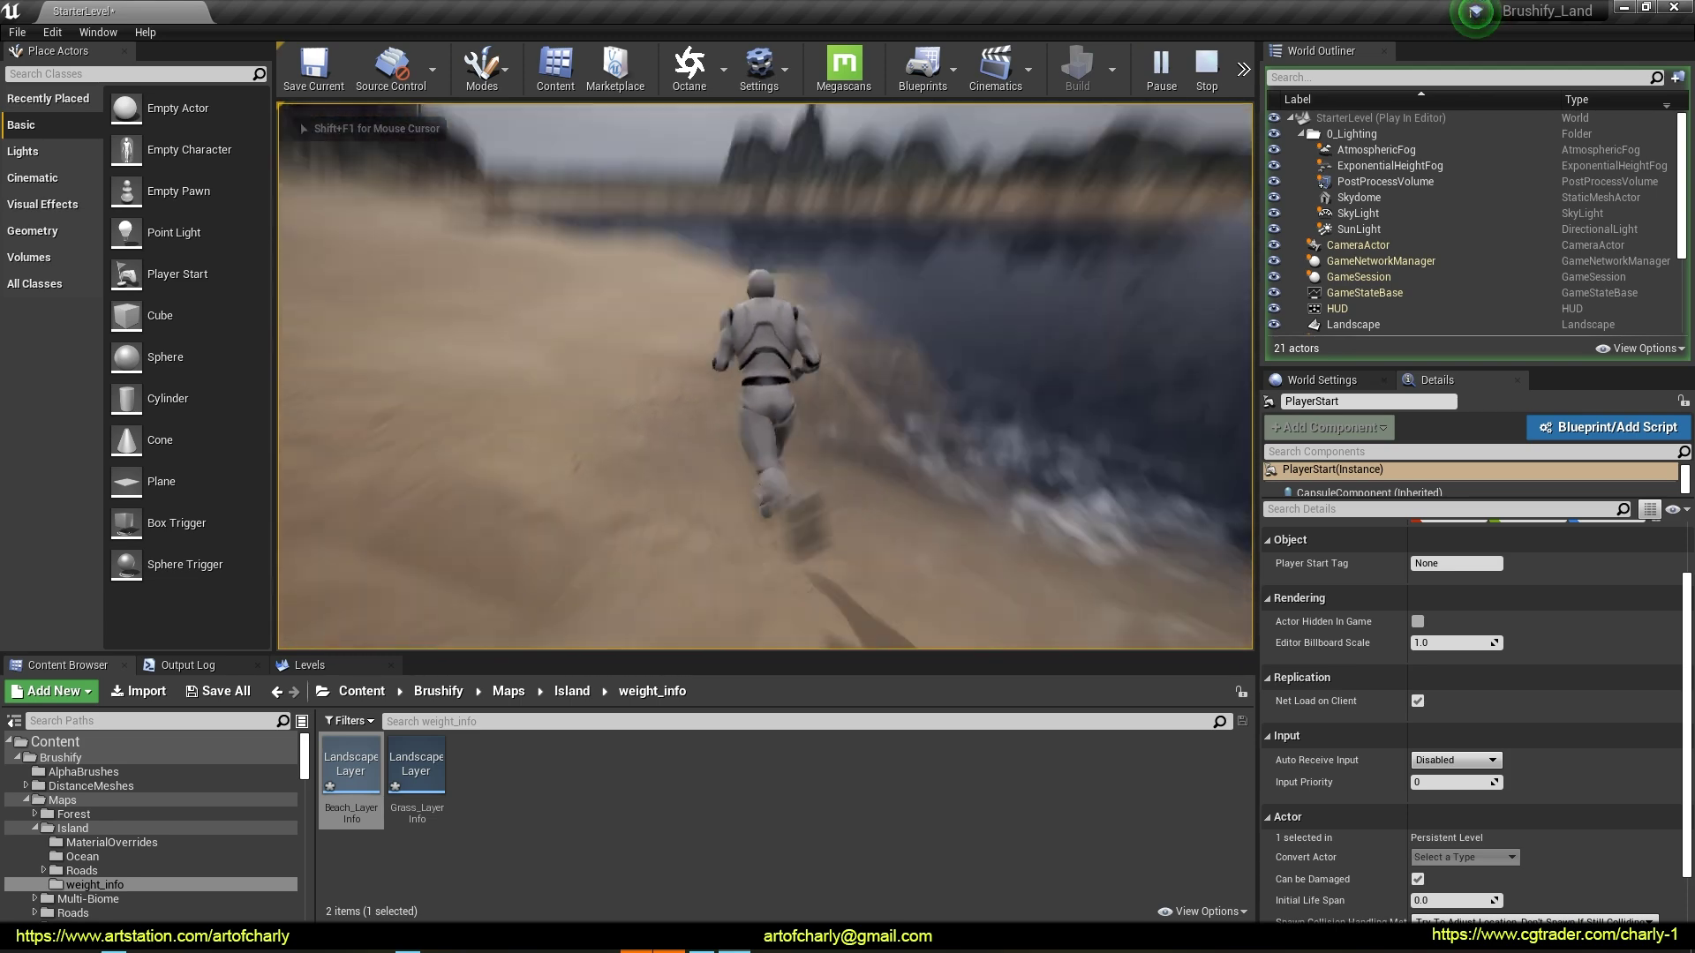
key("w")
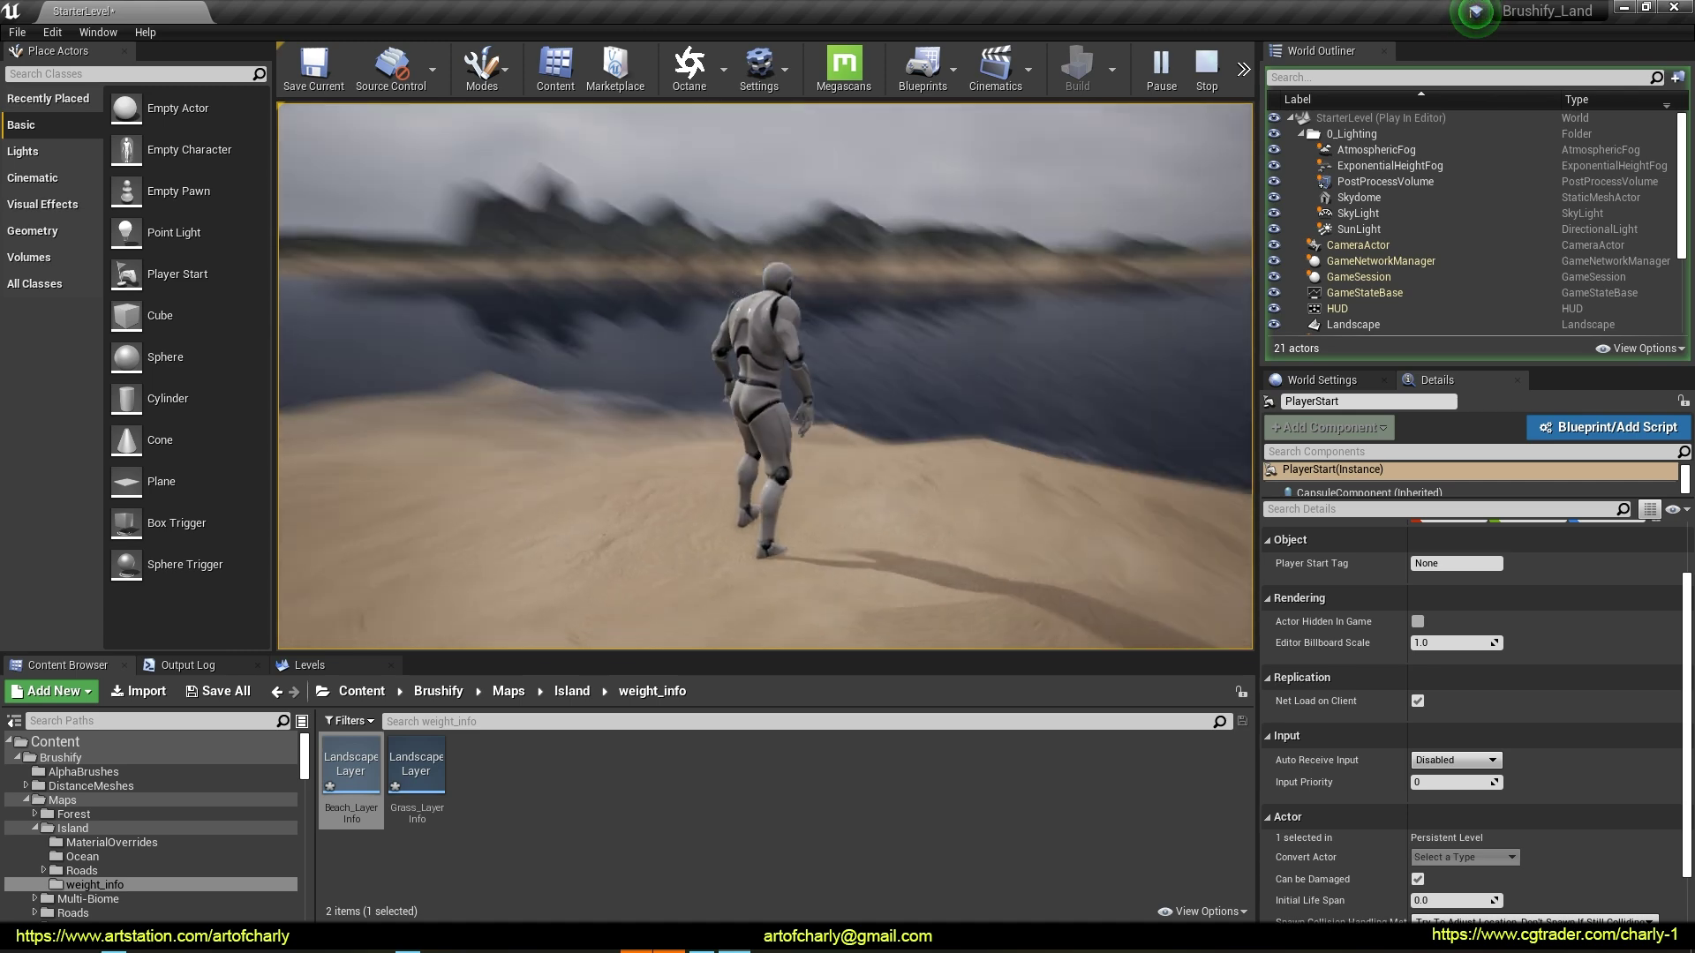
key("Escape")
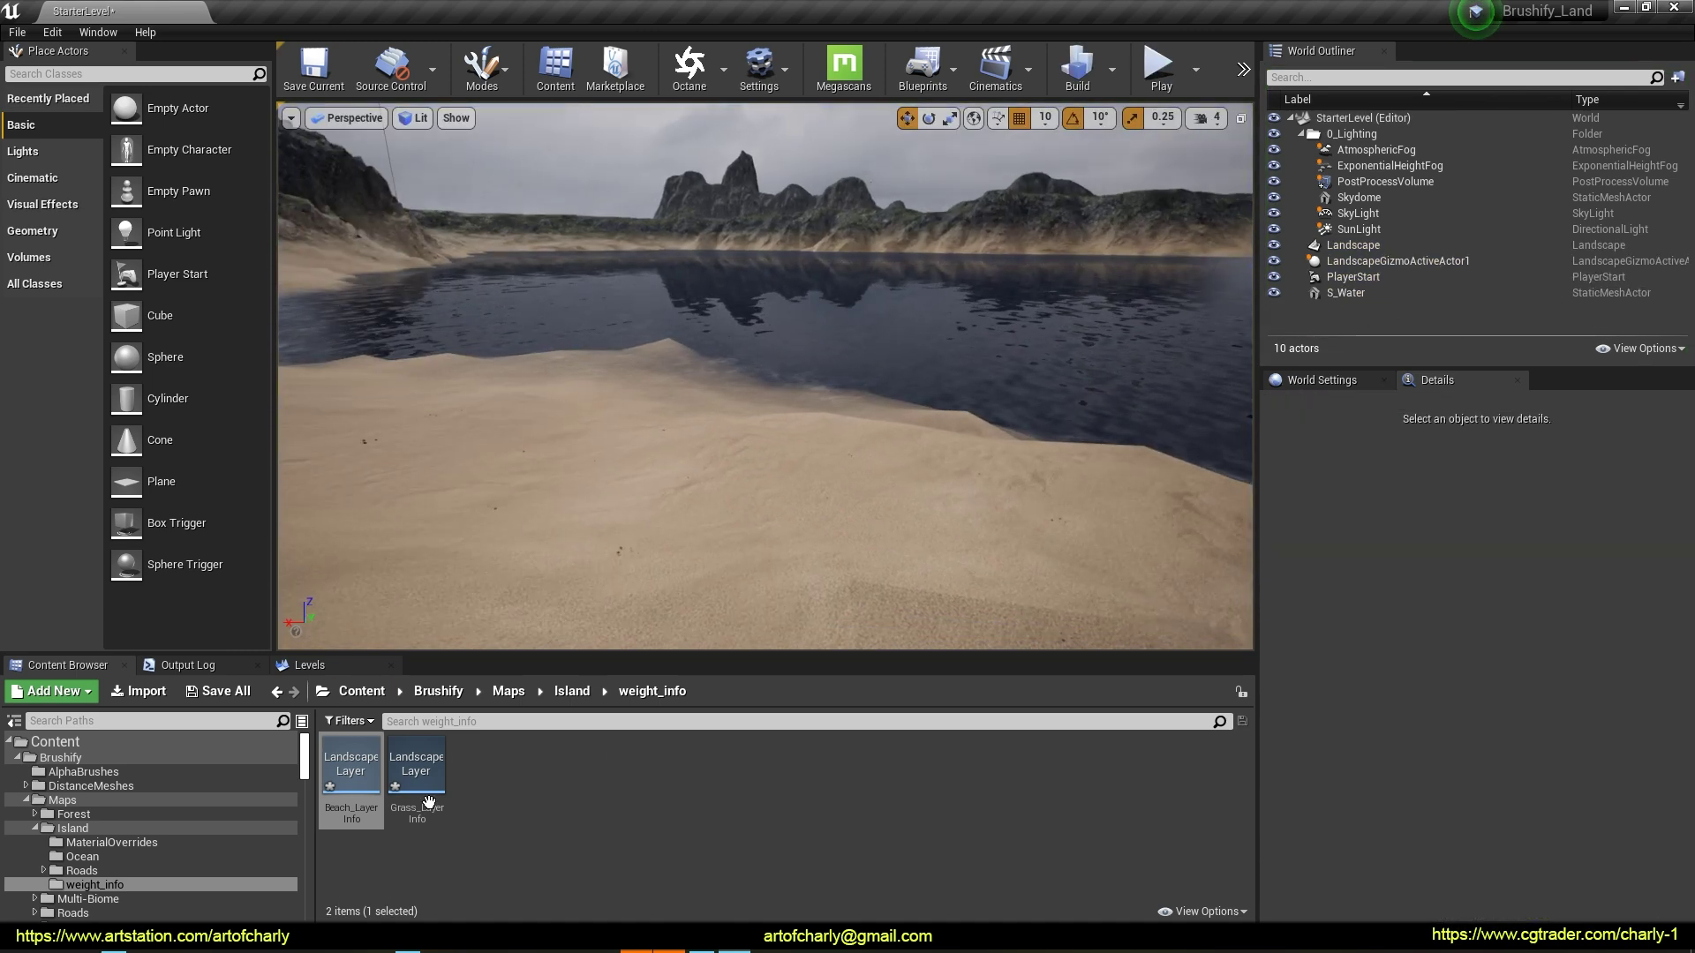
Reopen the water's MI_Ocean_Inst material and enable its WaterColor parameter
left_click(1345, 292)
double_click(1439, 821)
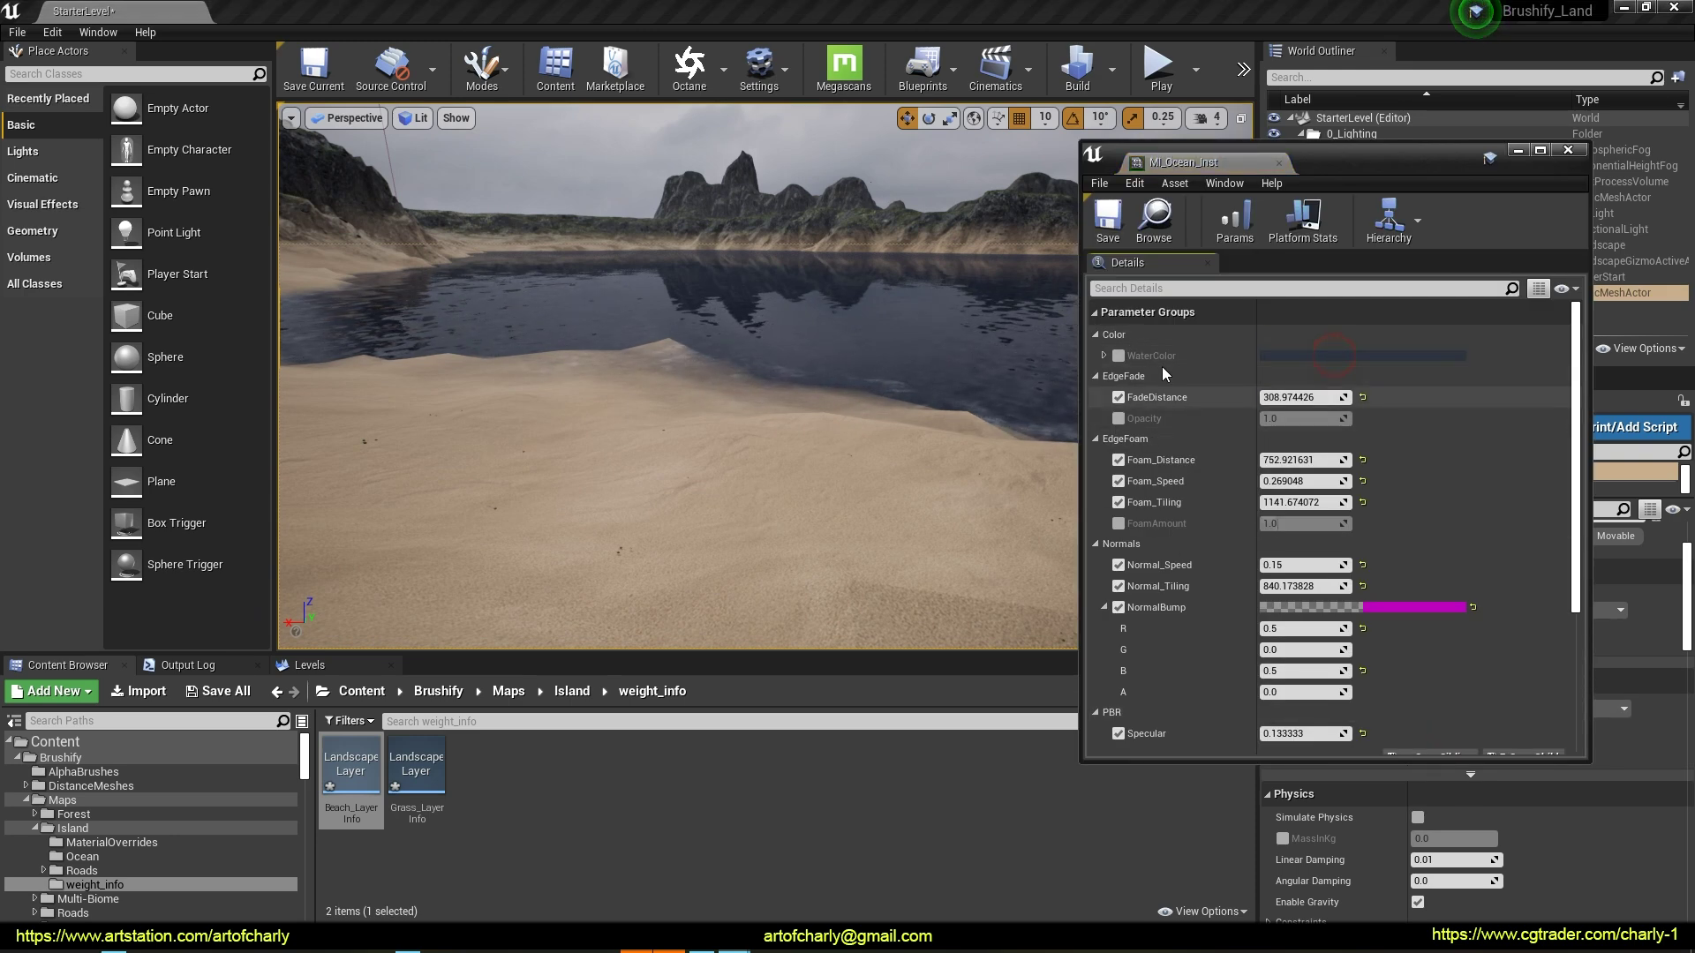
left_click(1121, 356)
left_click(1295, 354)
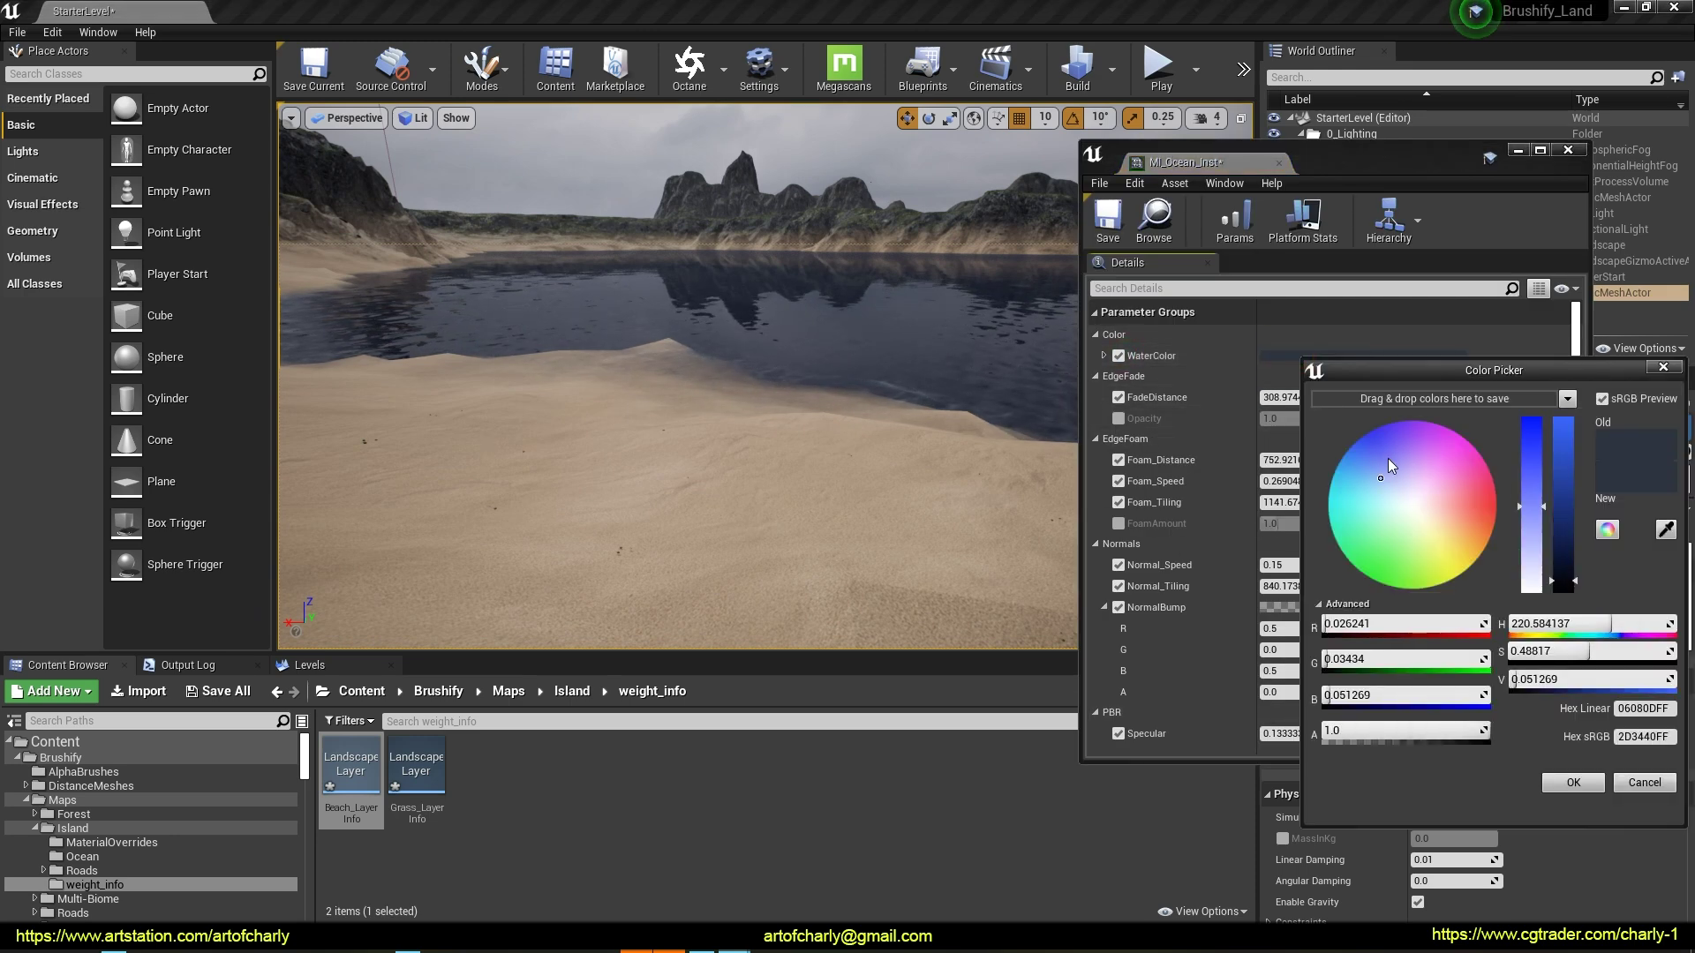
Choose a dark blue-grey water colour (sRGB 293A40), confirm it, and close the material editor
left_click_drag(1410, 480, 1392, 504)
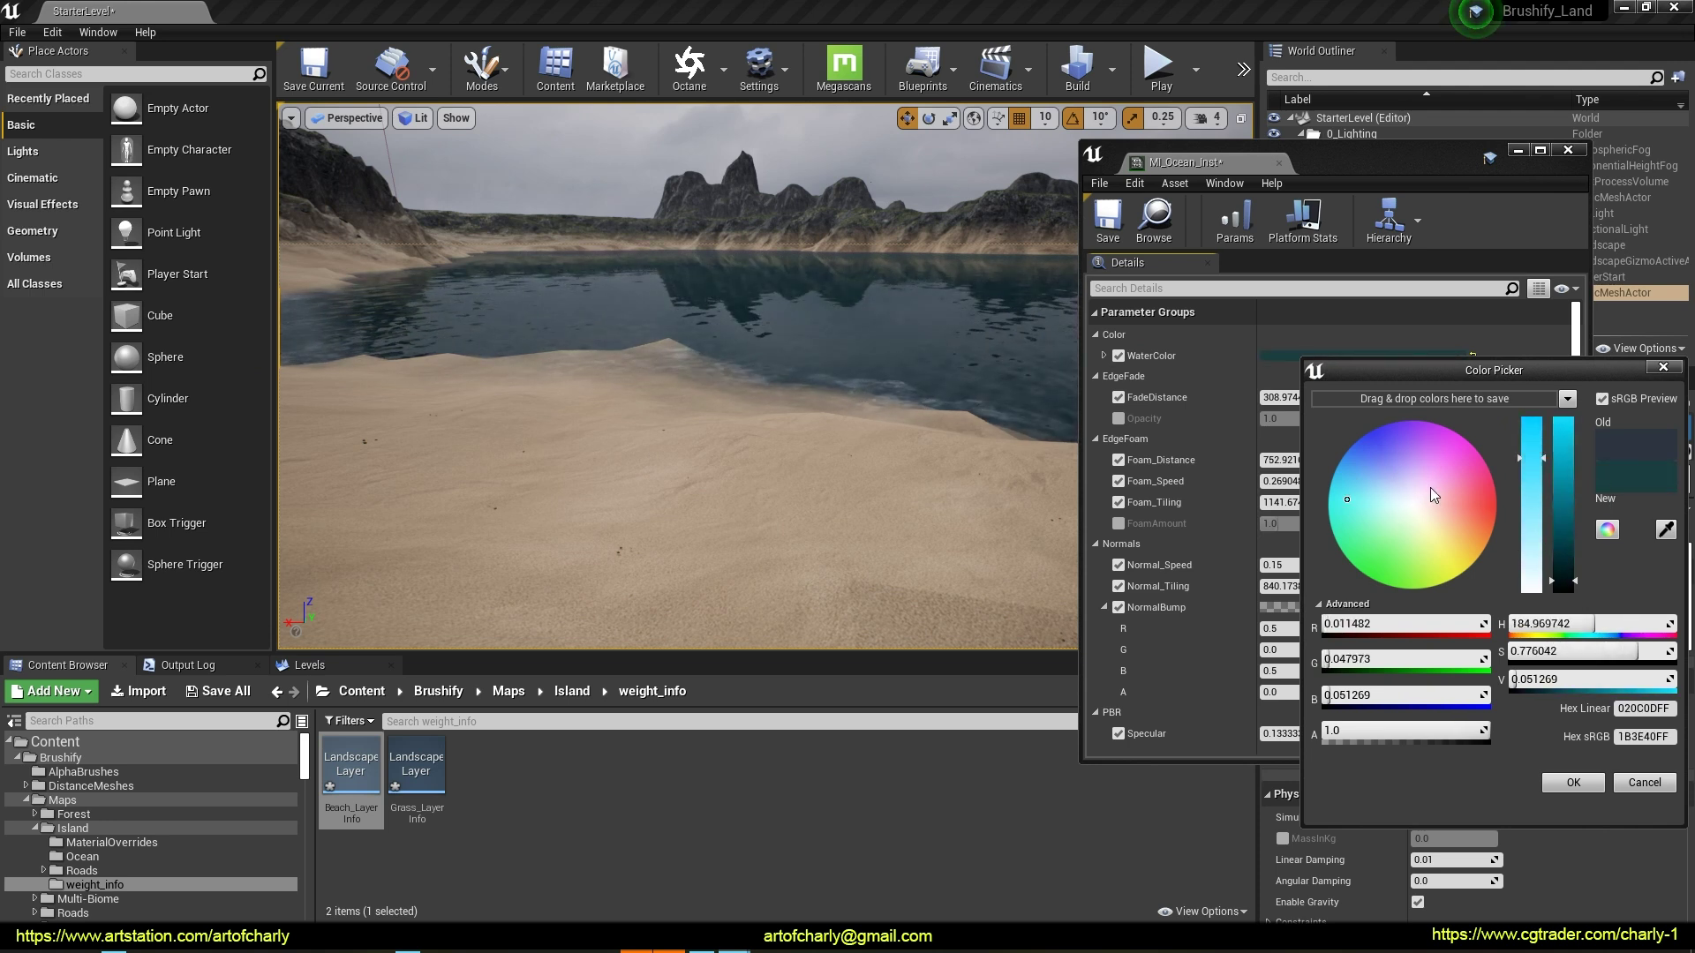
left_click_drag(1430, 487, 1373, 488)
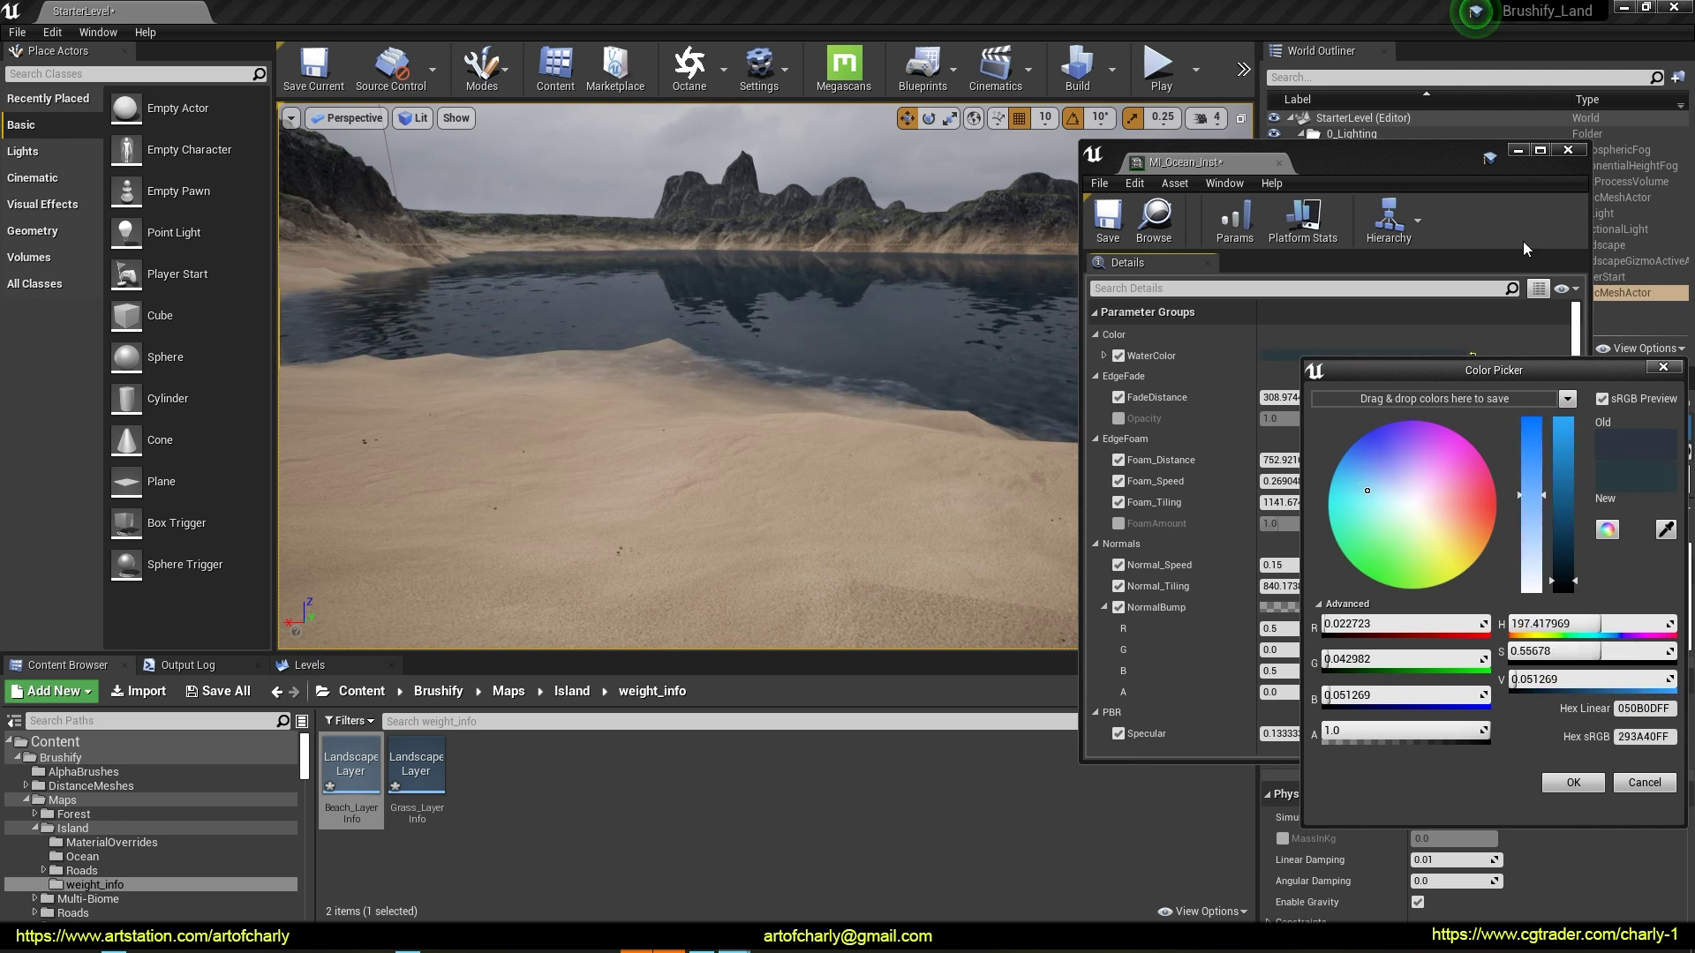
left_click(1571, 782)
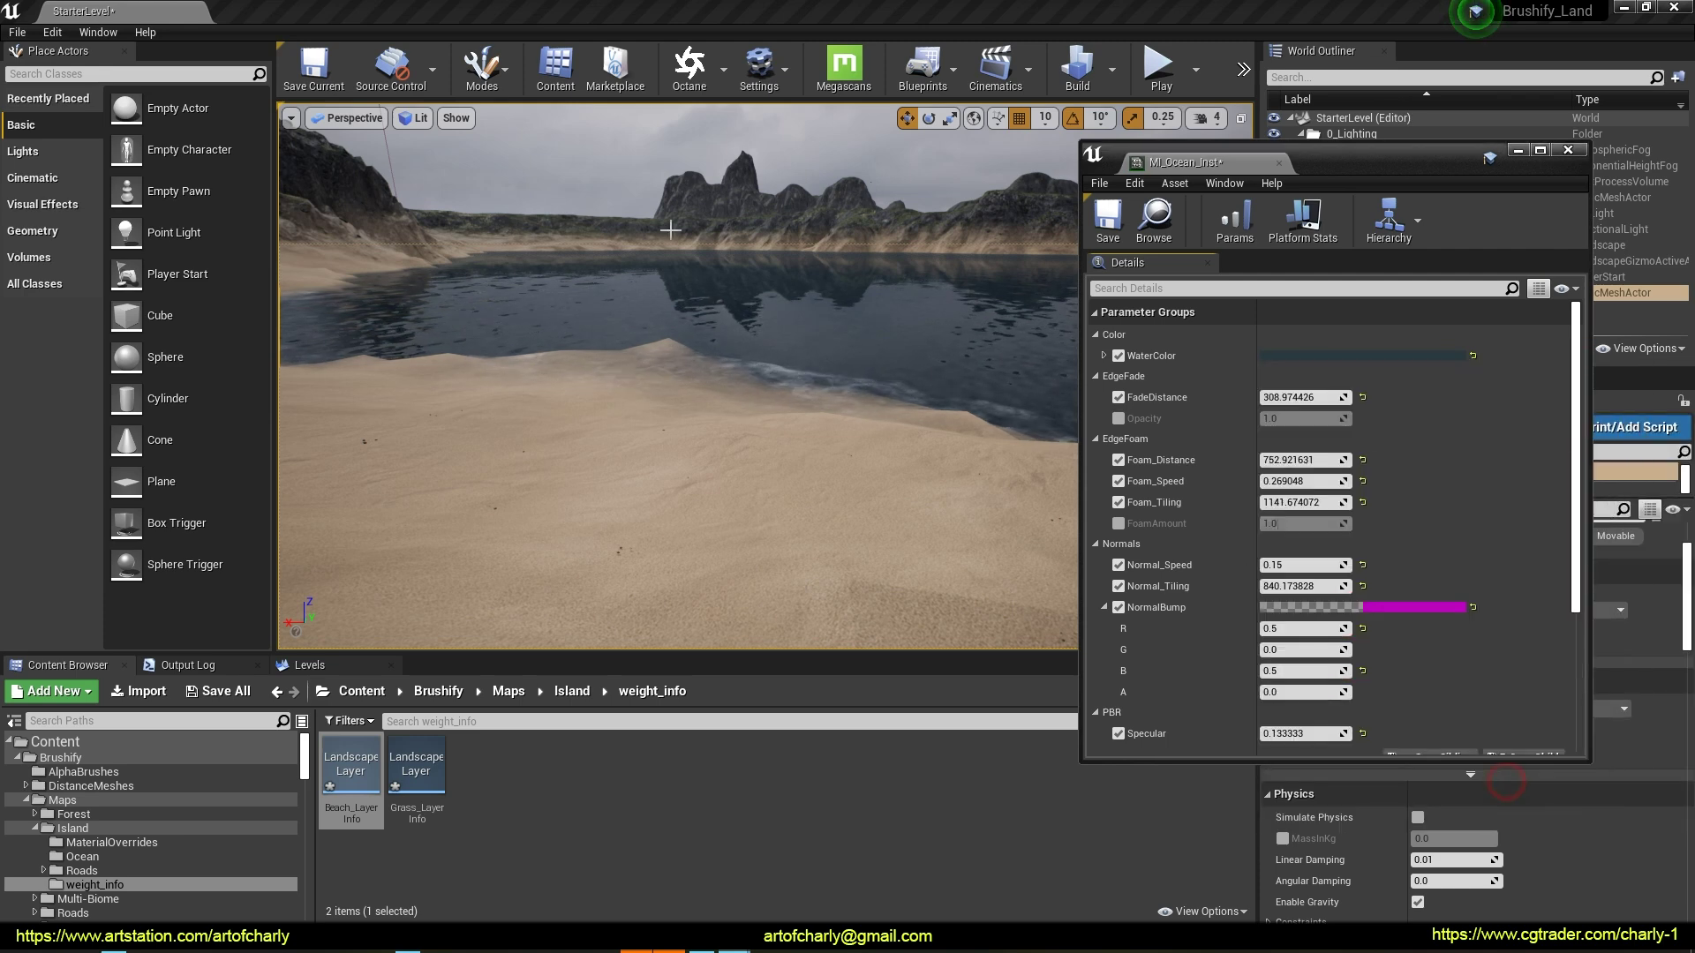
right_click_drag(680, 380, 565, 379)
right_click_drag(957, 253, 829, 256)
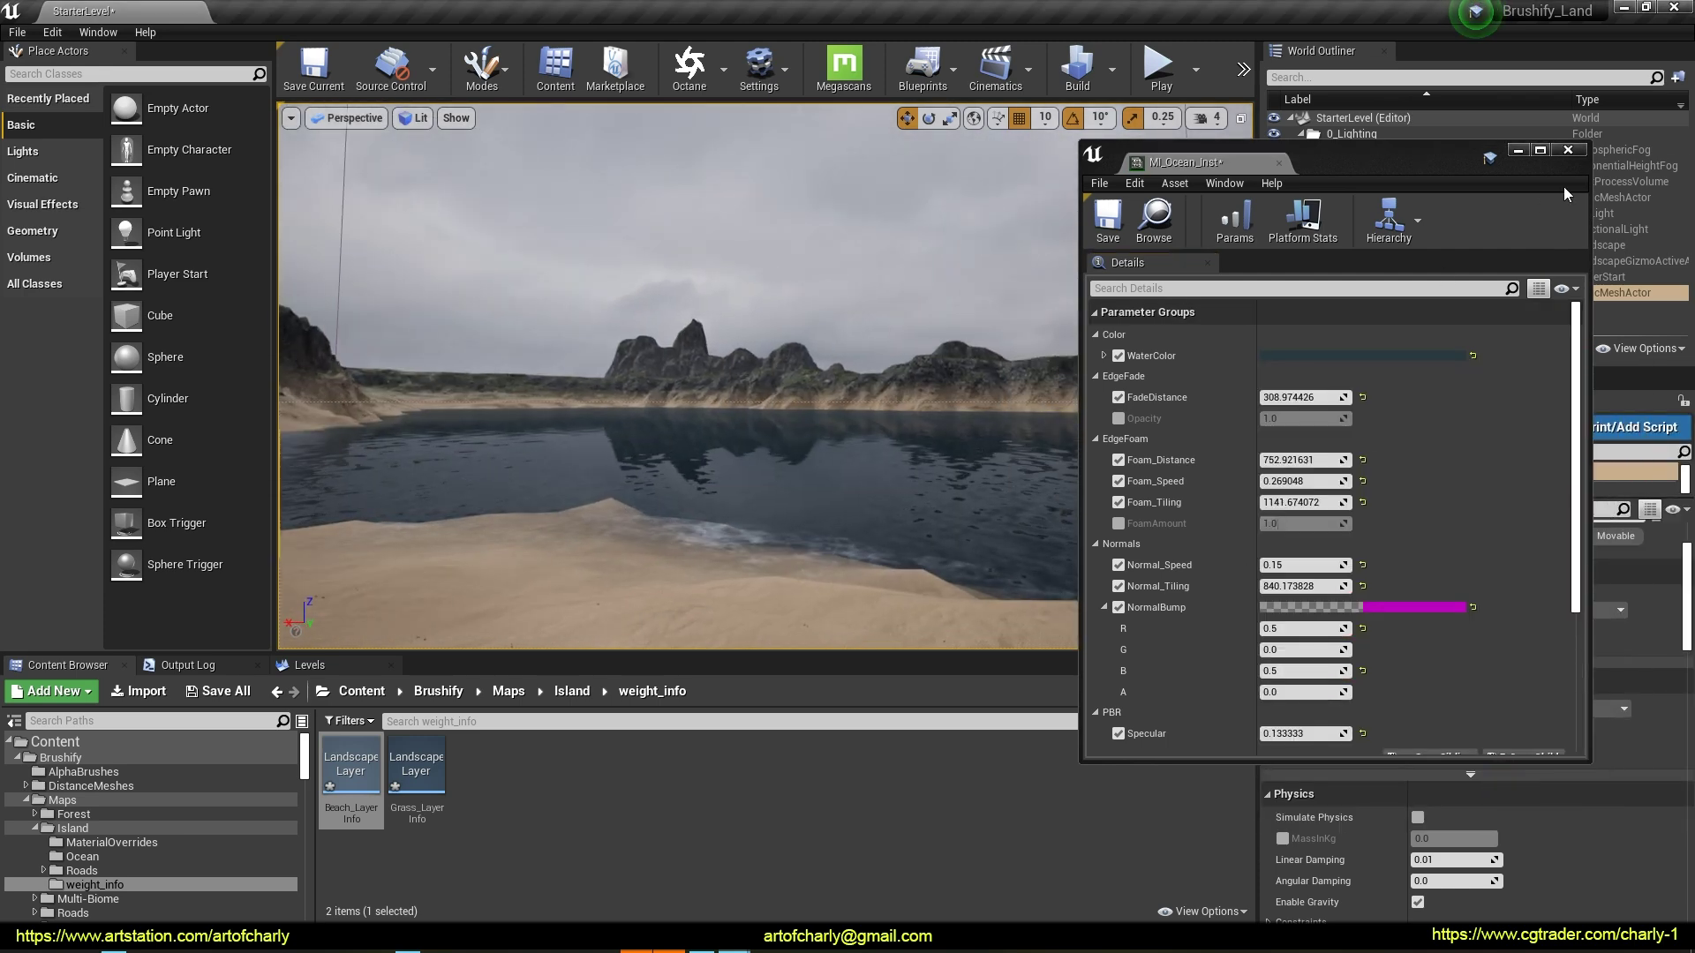
left_click(1568, 151)
Select the Skydome and apply a blue cloudy MI_SkyHDR_Inst material to its Element 0
right_click_drag(764, 376, 765, 348)
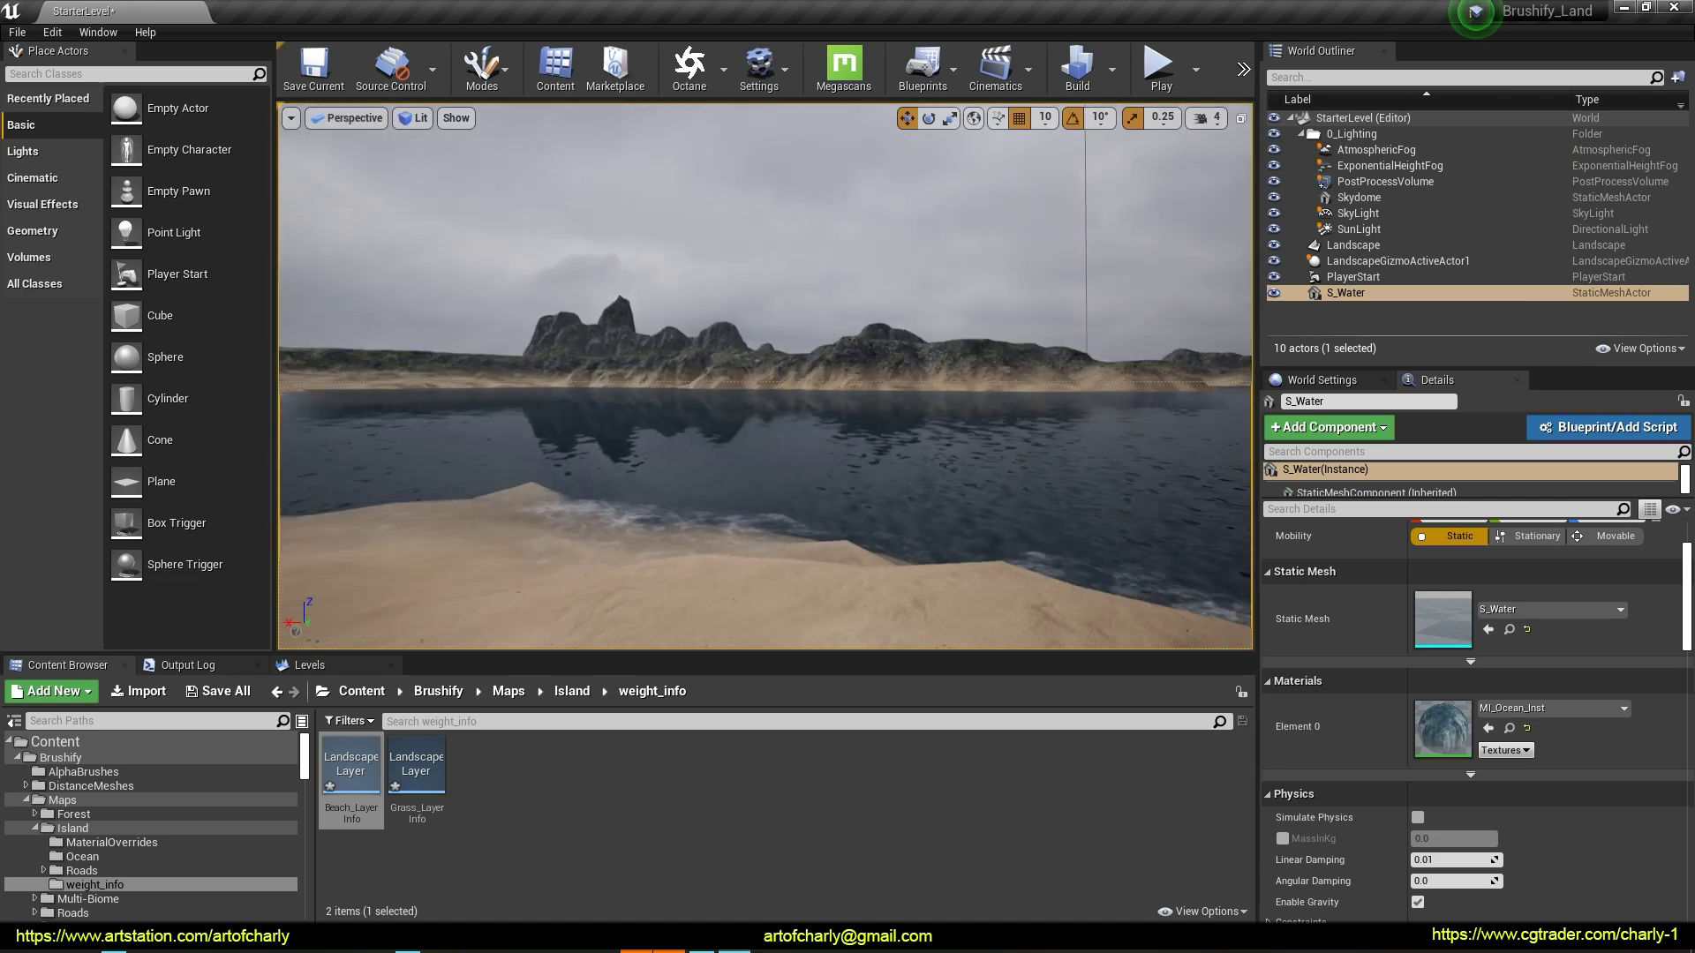
left_click(1359, 198)
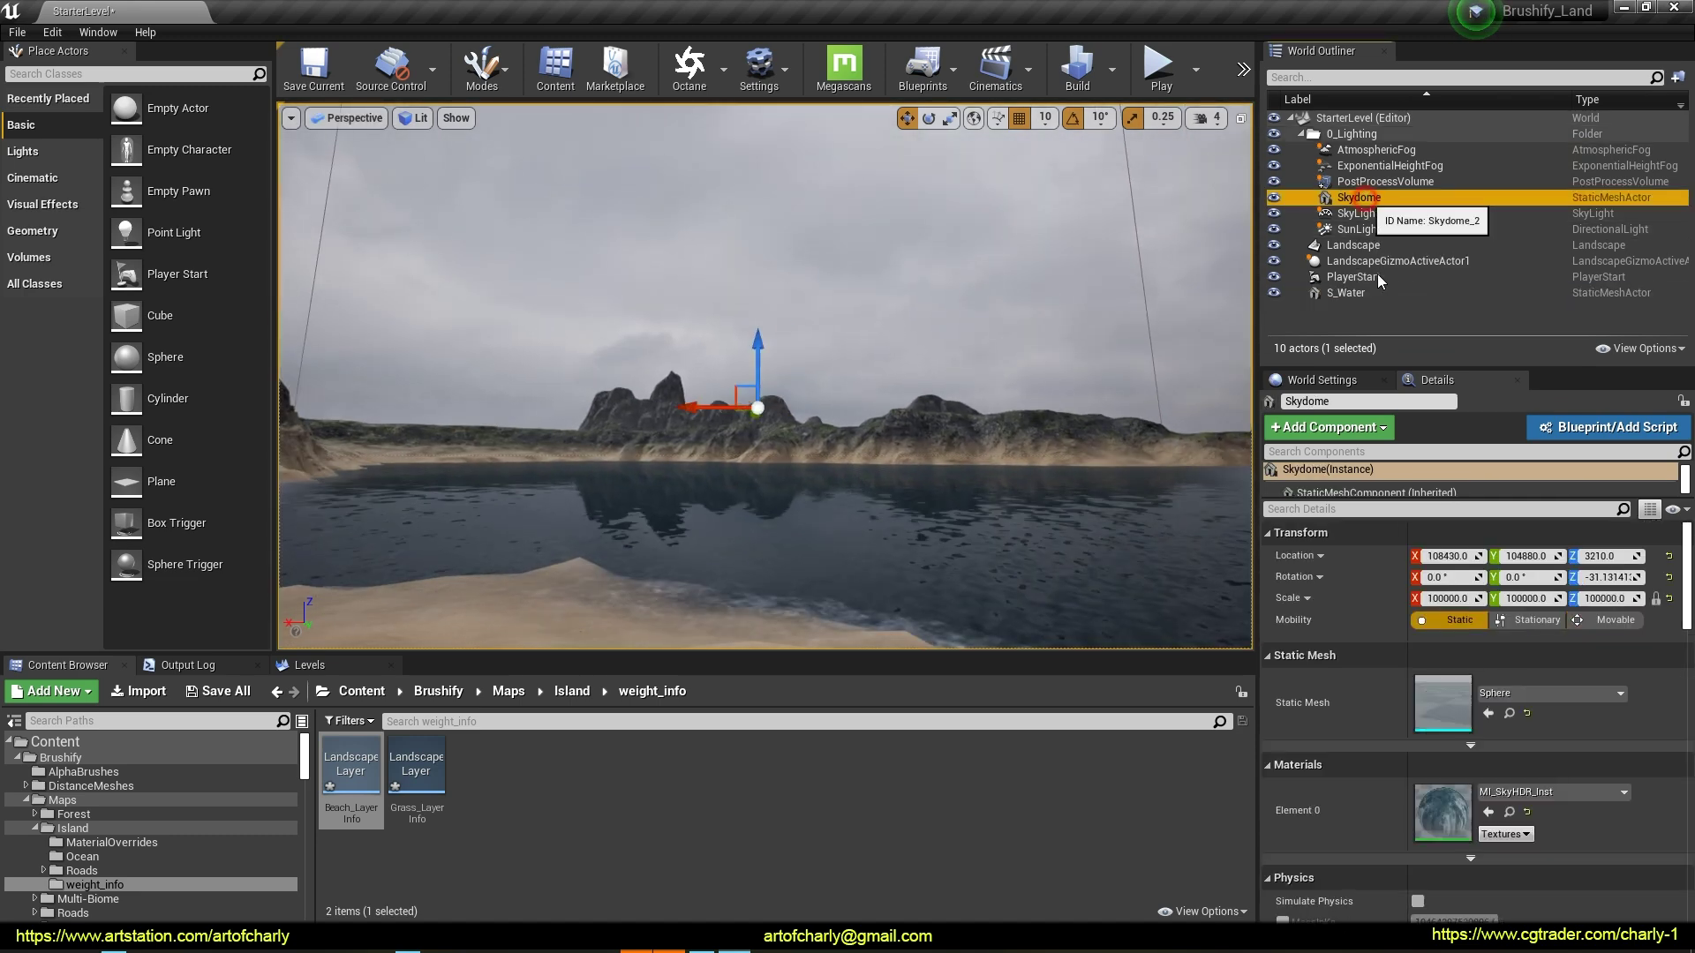
left_click(1296, 204)
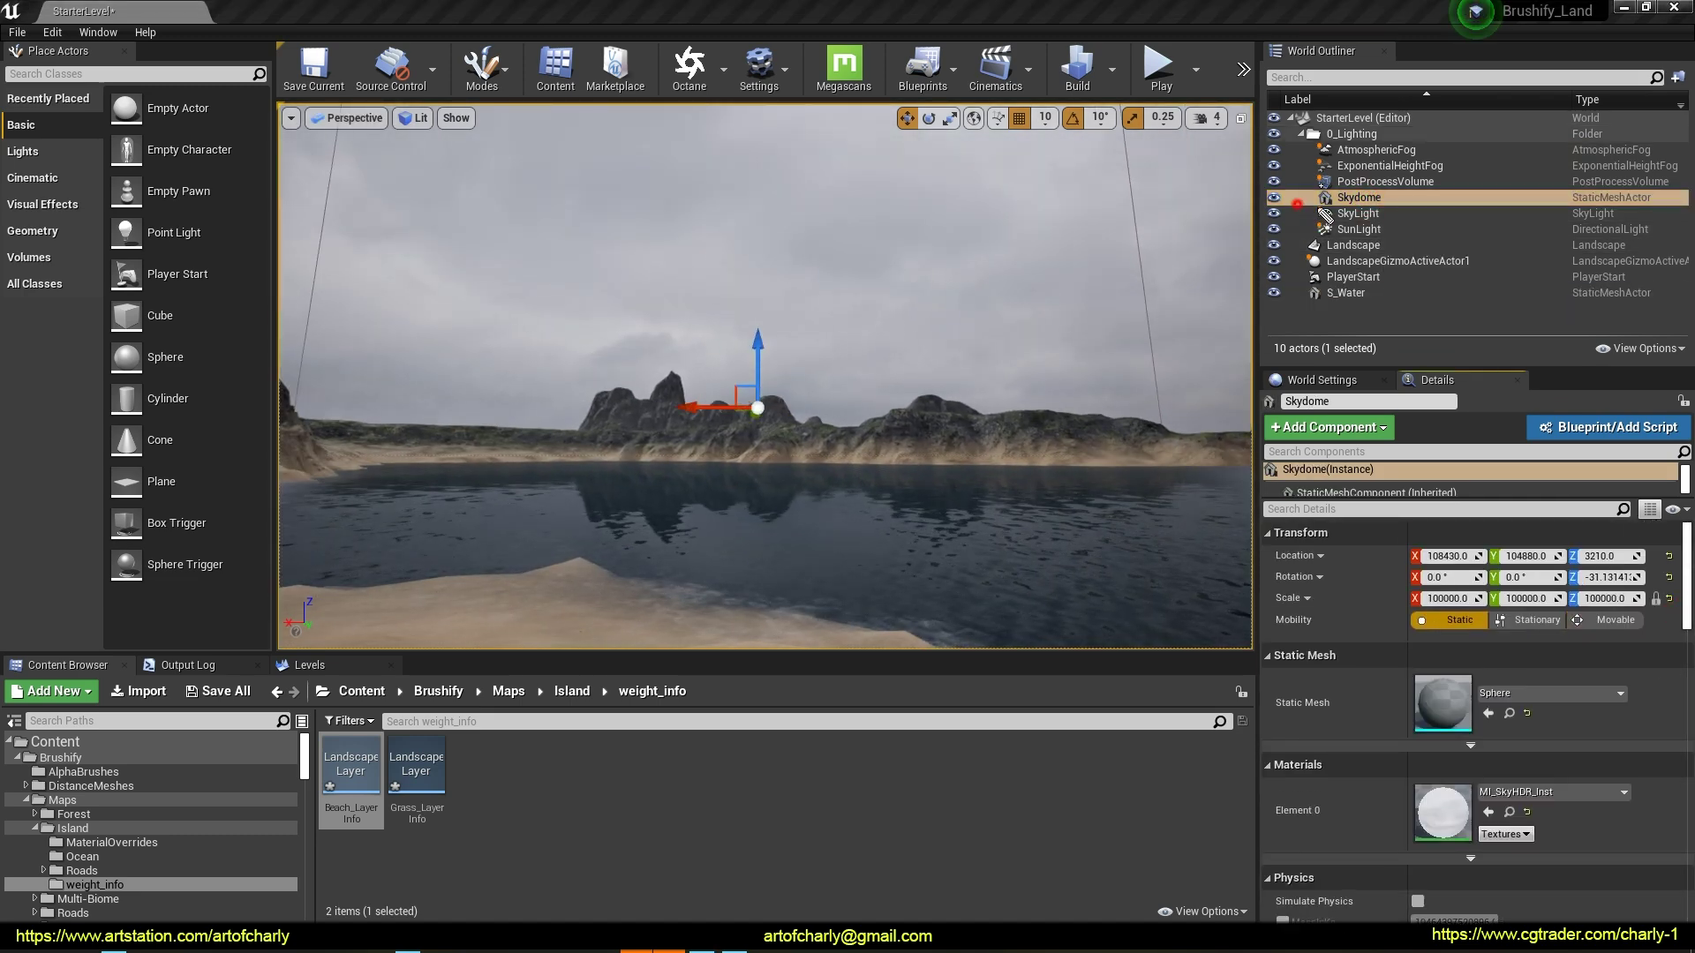
key("Escape")
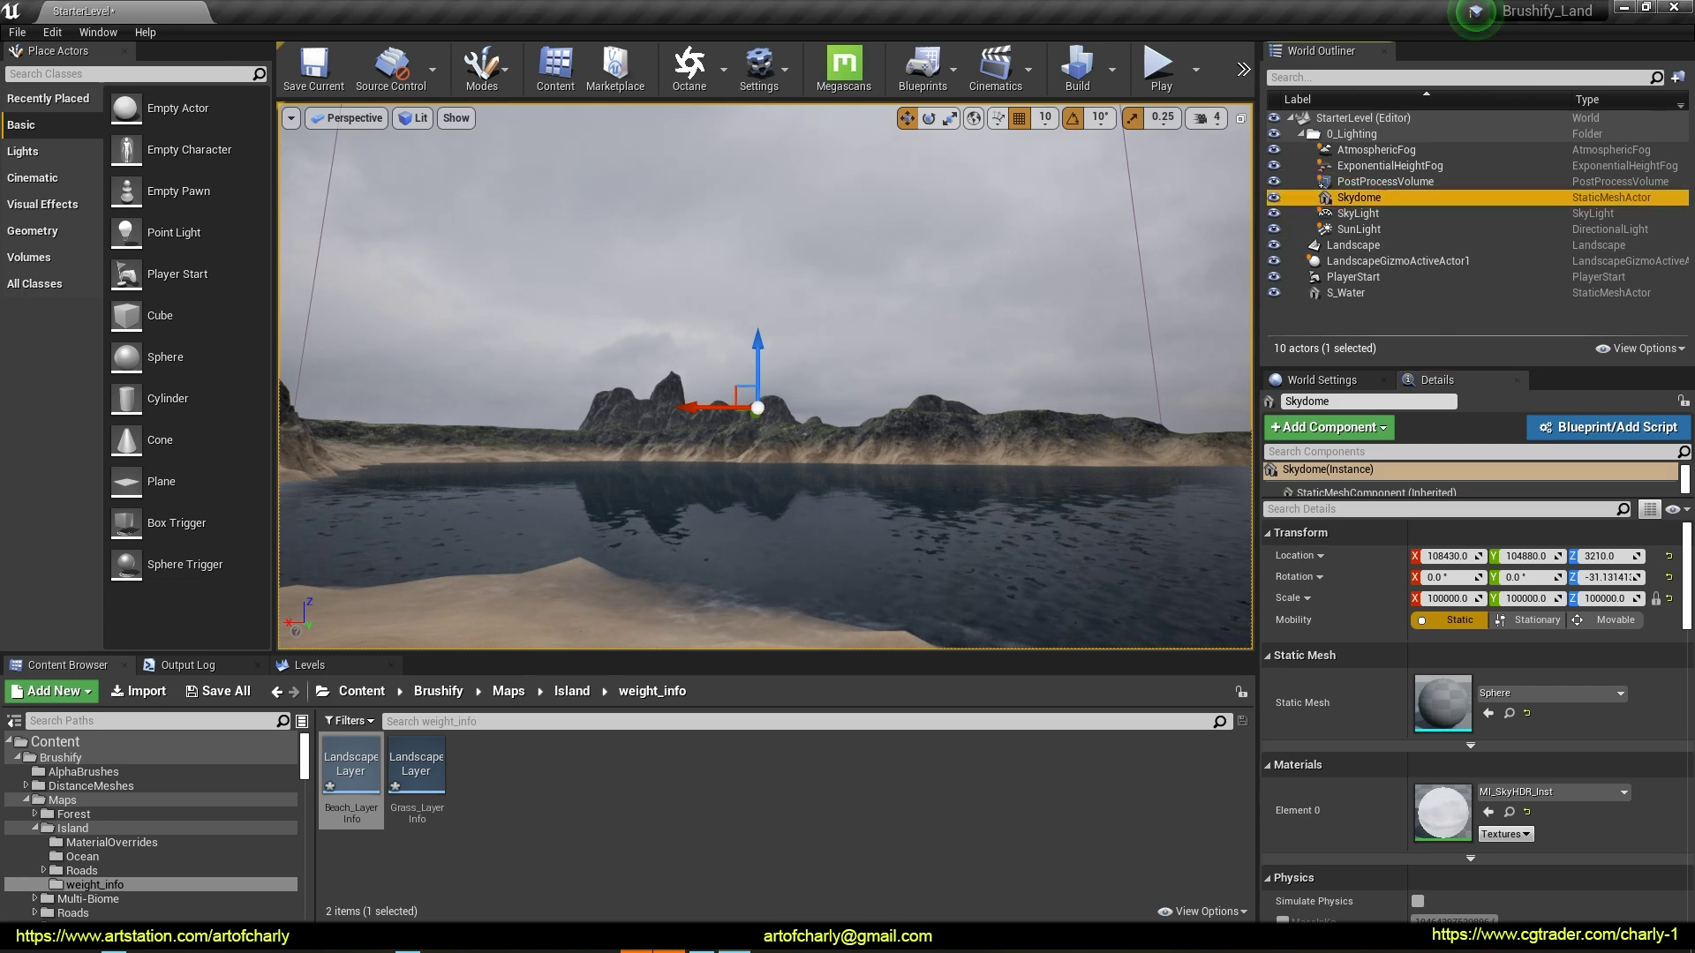
mouse_move(1684, 569)
left_mouse_down()
mouse_move(1676, 642)
mouse_move(1687, 583)
left_mouse_up()
left_click_drag(1403, 744, 1553, 728)
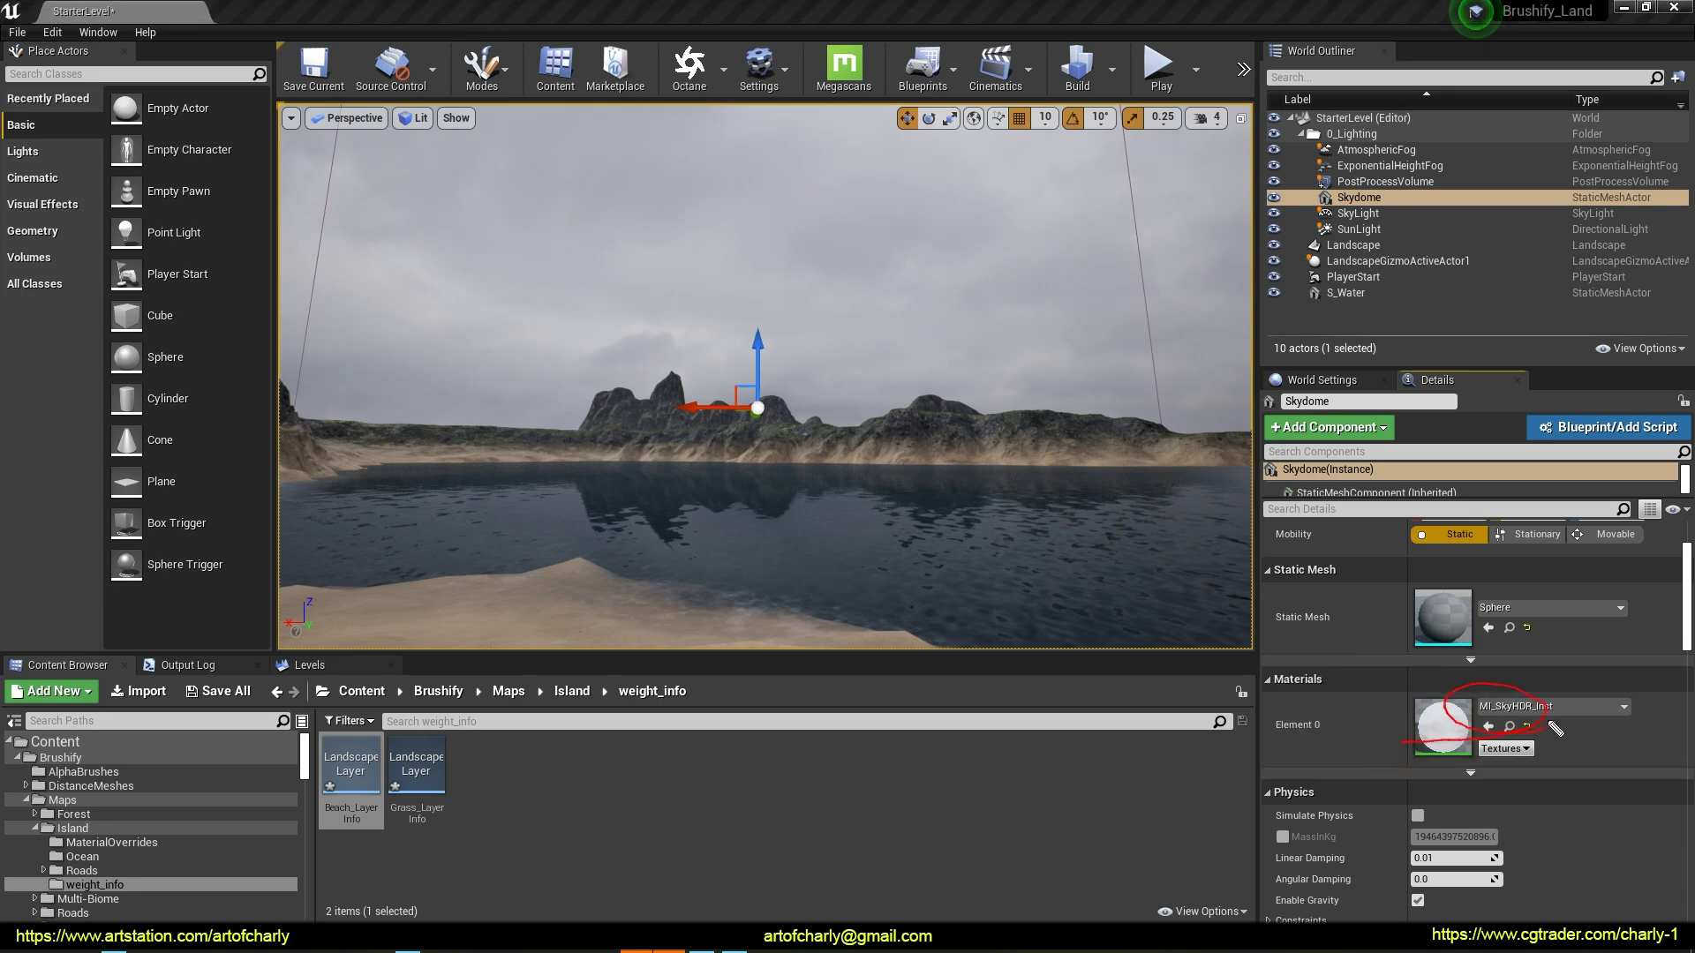
left_click(1548, 711)
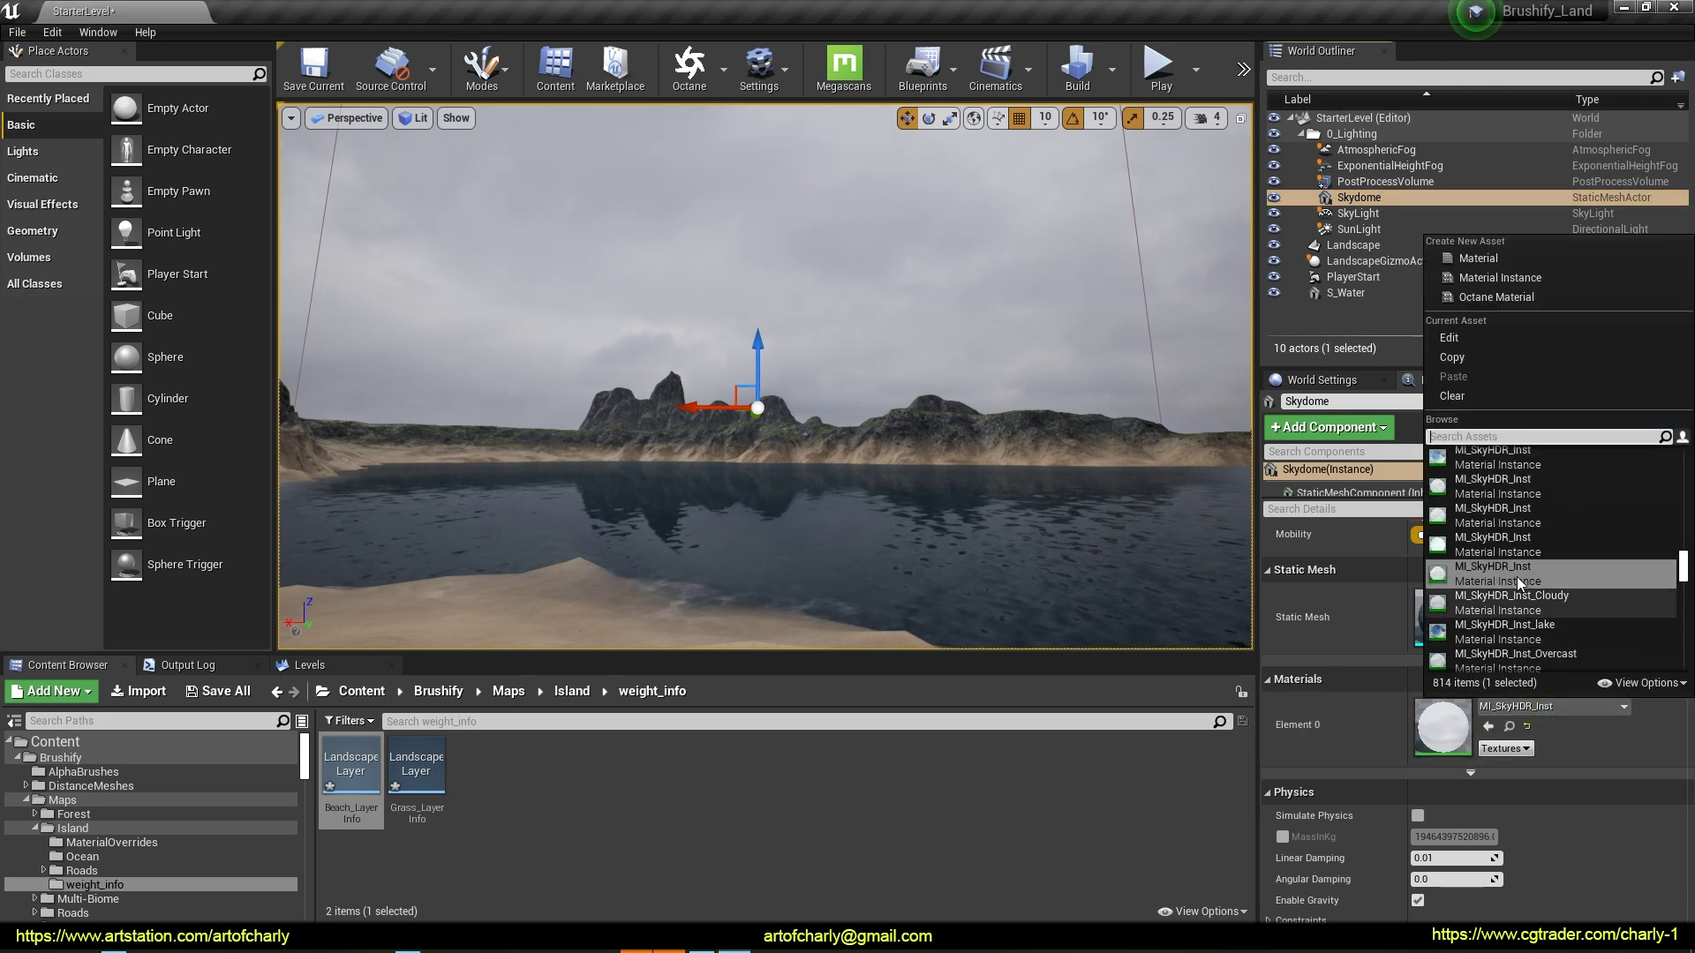
left_click(1502, 463)
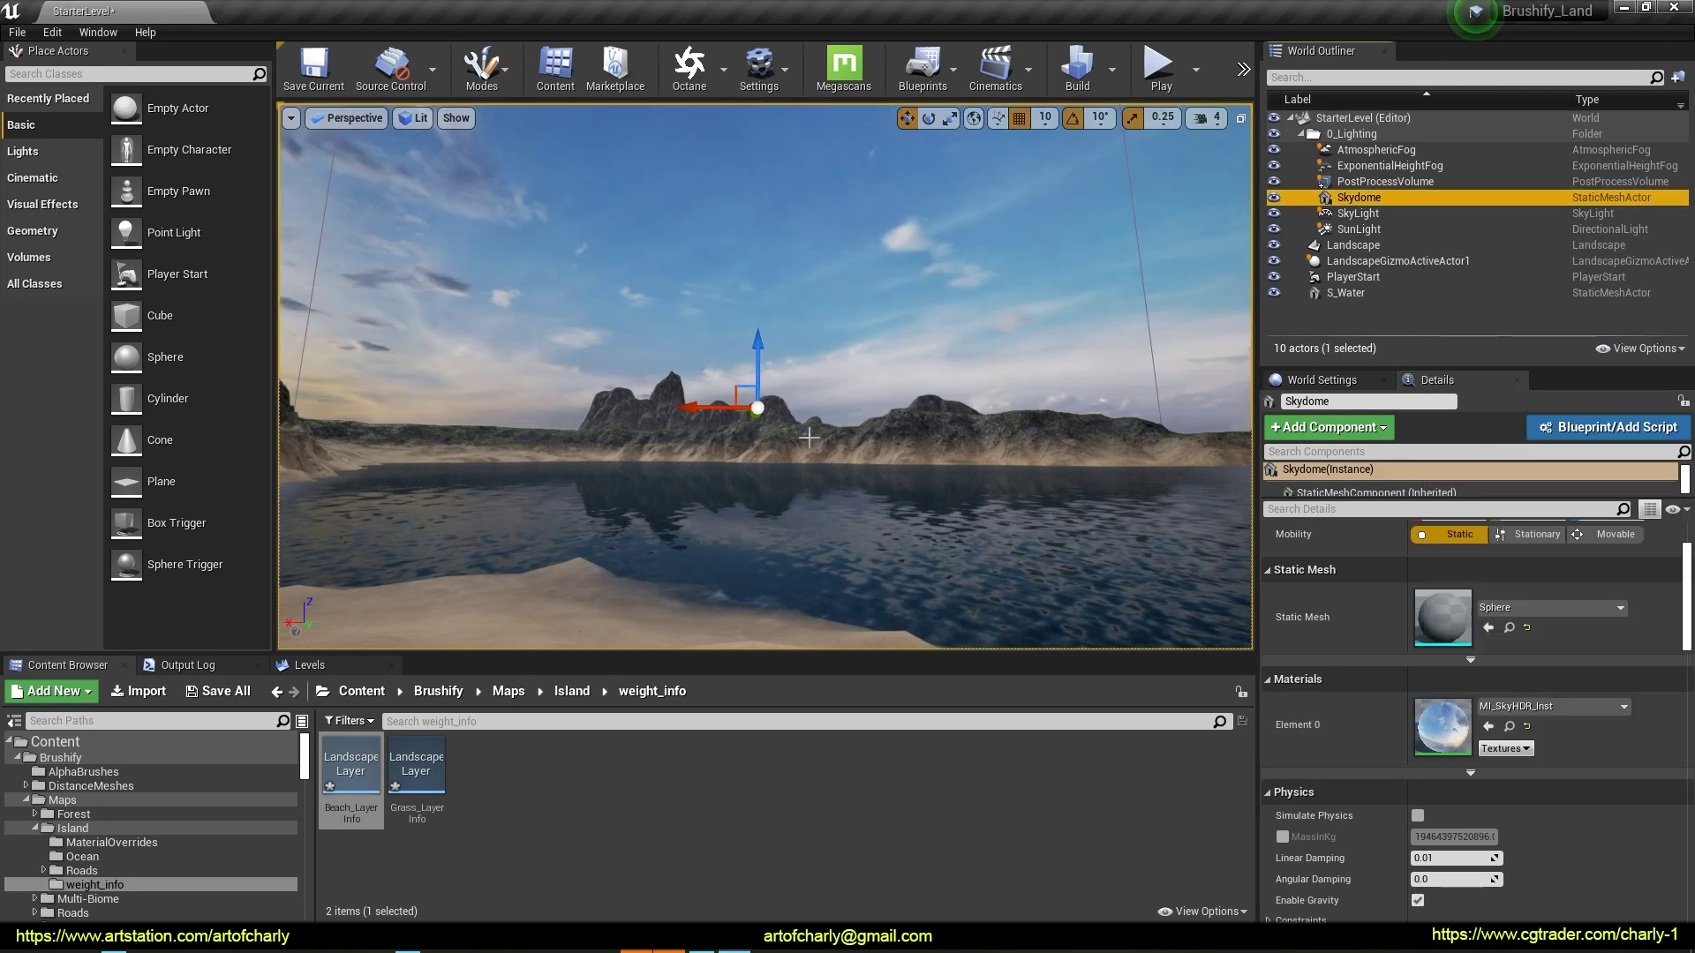
Try other sky materials before settling on the bright cloudy blue sky
right_click_drag(808, 436, 808, 436)
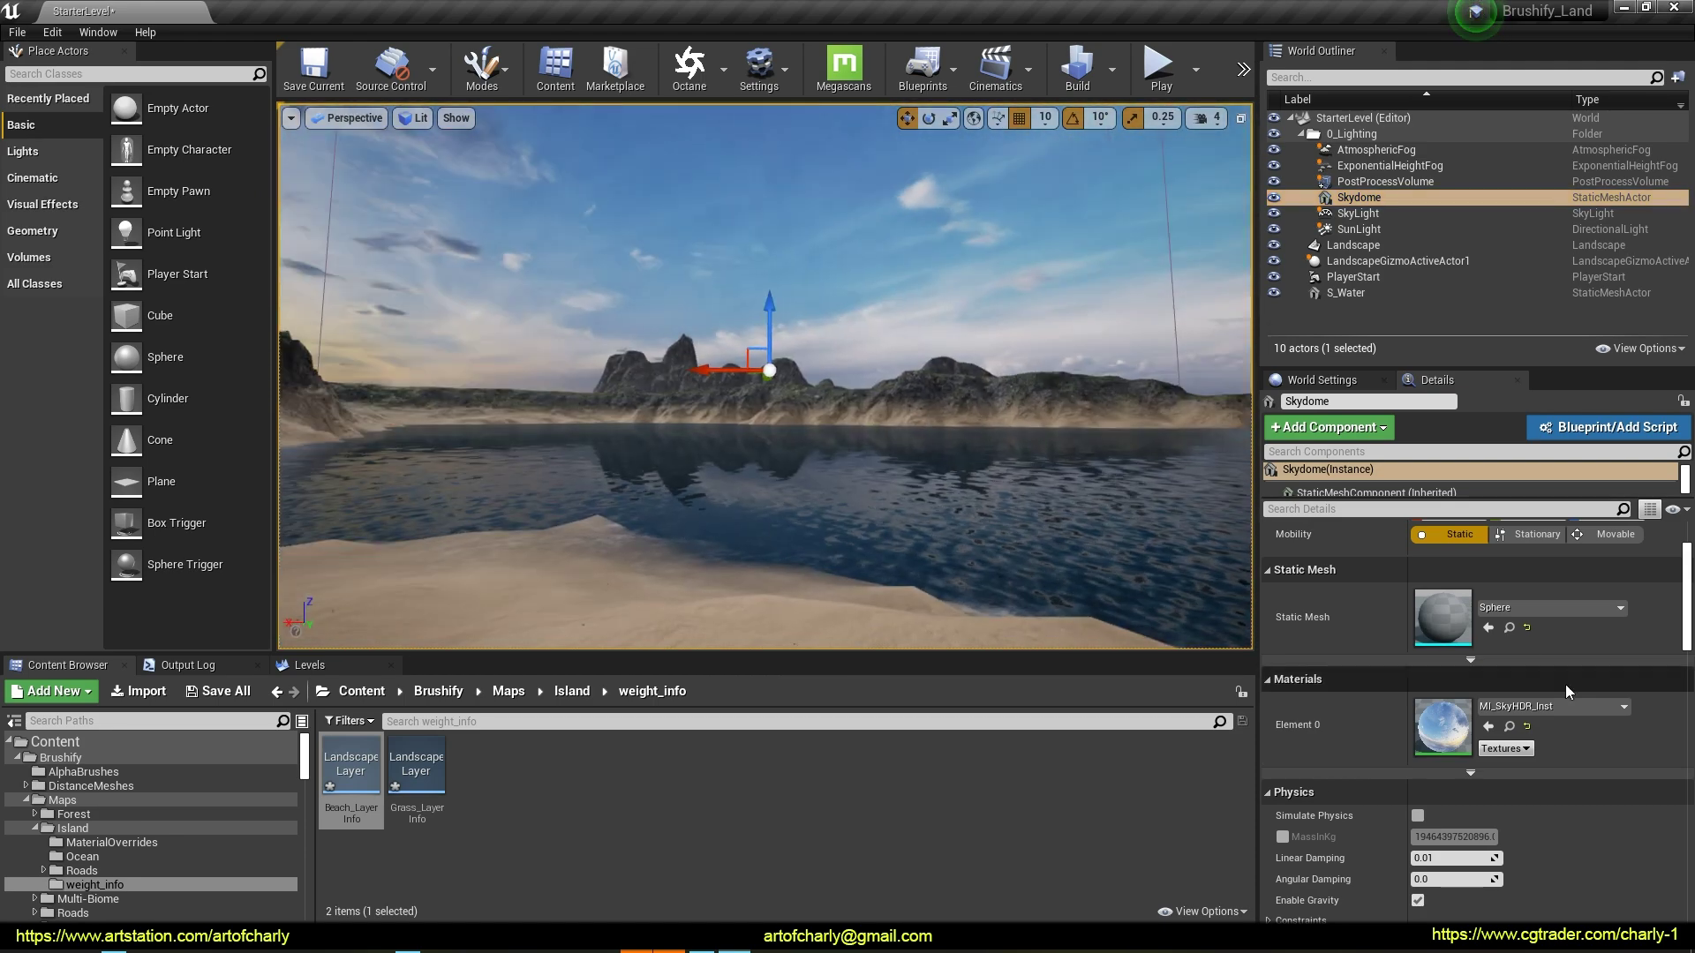
left_click(1553, 706)
left_click(1479, 516)
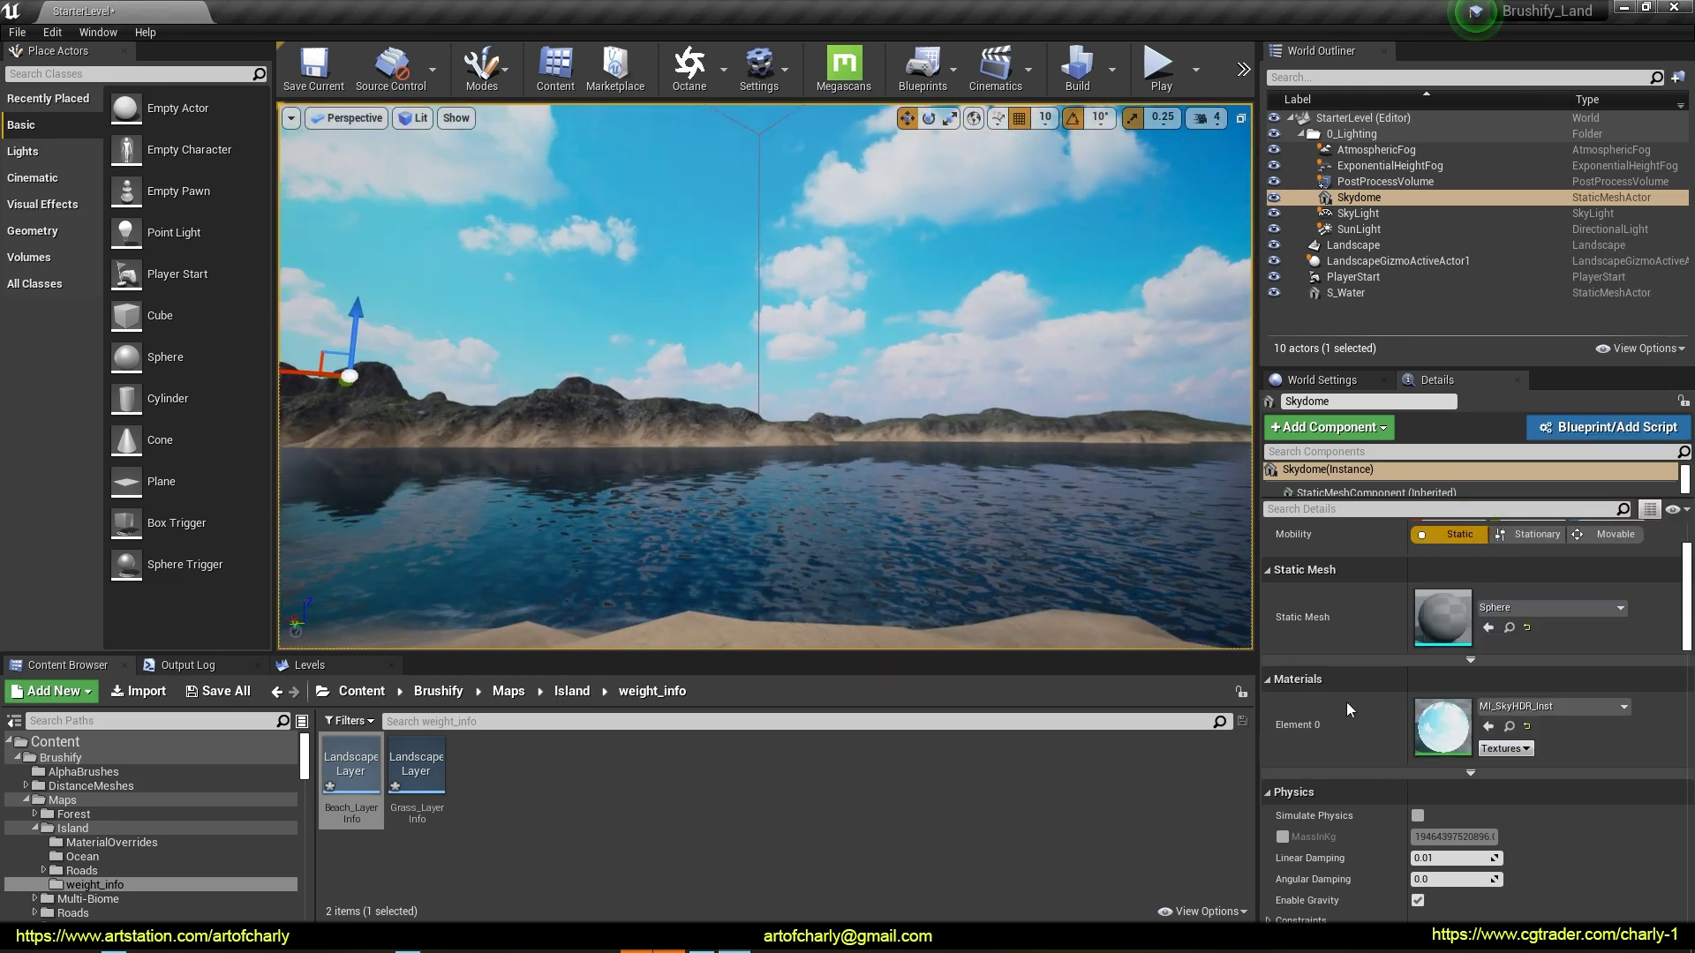
left_click(1553, 706)
left_click(1558, 733)
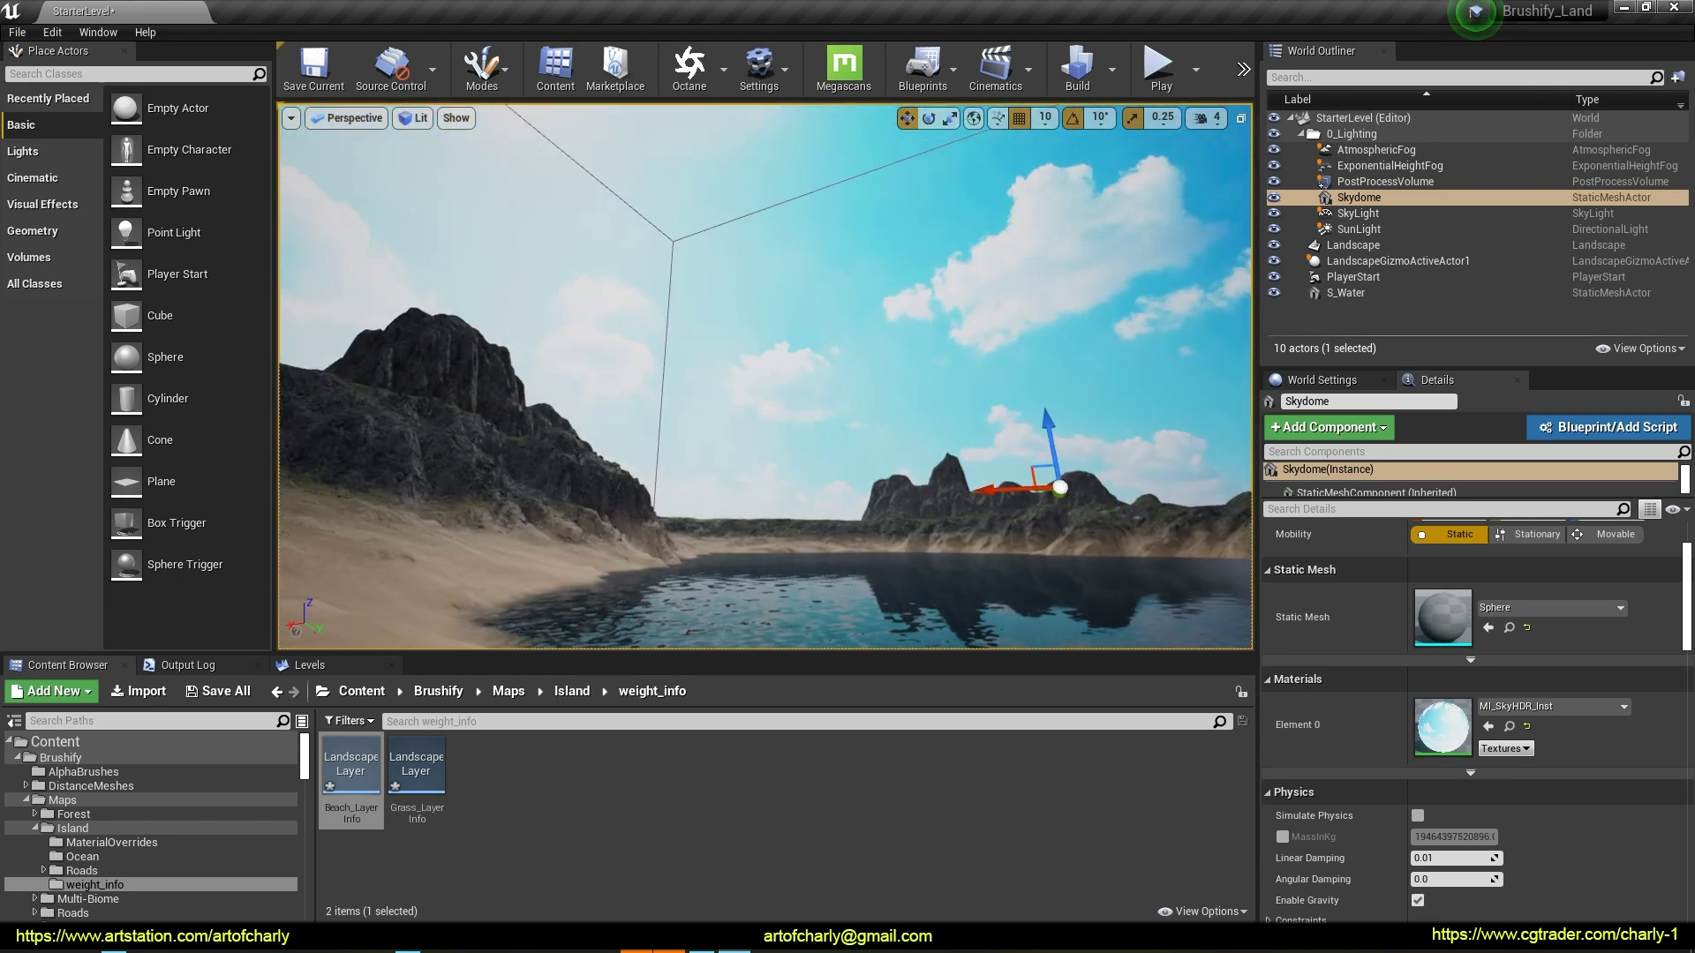
Rotate the Skydome about 60 degrees to reposition the clouds above the lake
key("e")
mouse_move(687, 463)
left_mouse_down()
mouse_move(653, 466)
mouse_move(777, 467)
left_mouse_up()
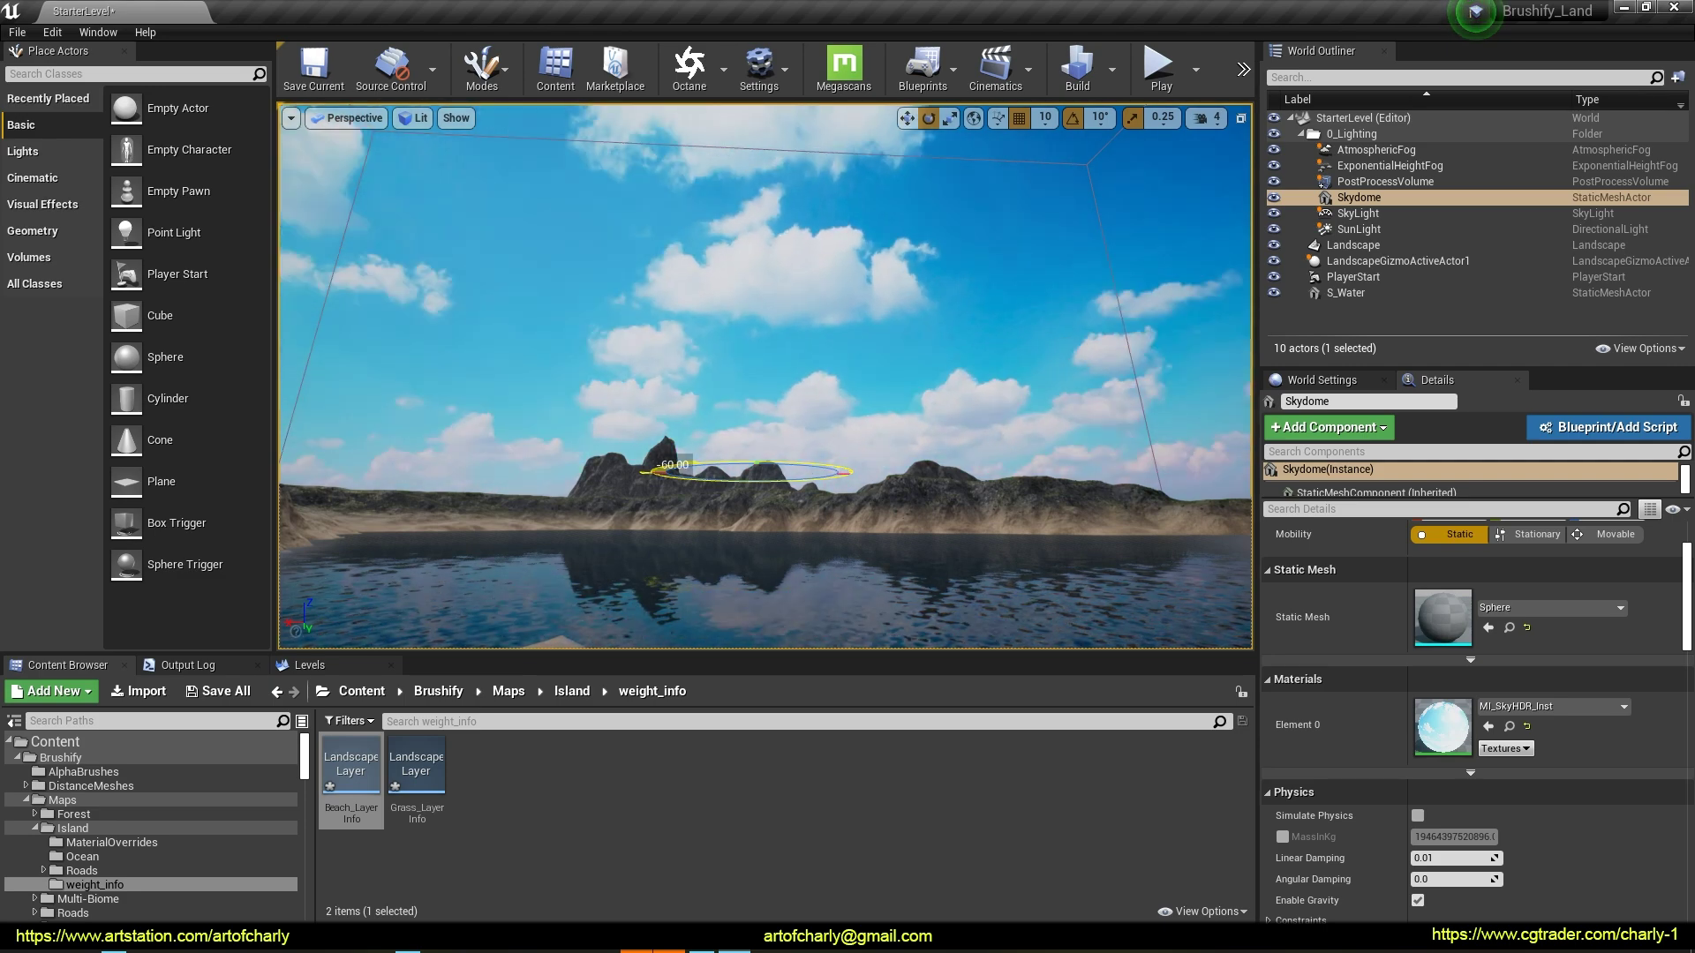
mouse_move(777, 467)
right_mouse_down()
mouse_move(896, 311)
mouse_move(794, 318)
right_mouse_up()
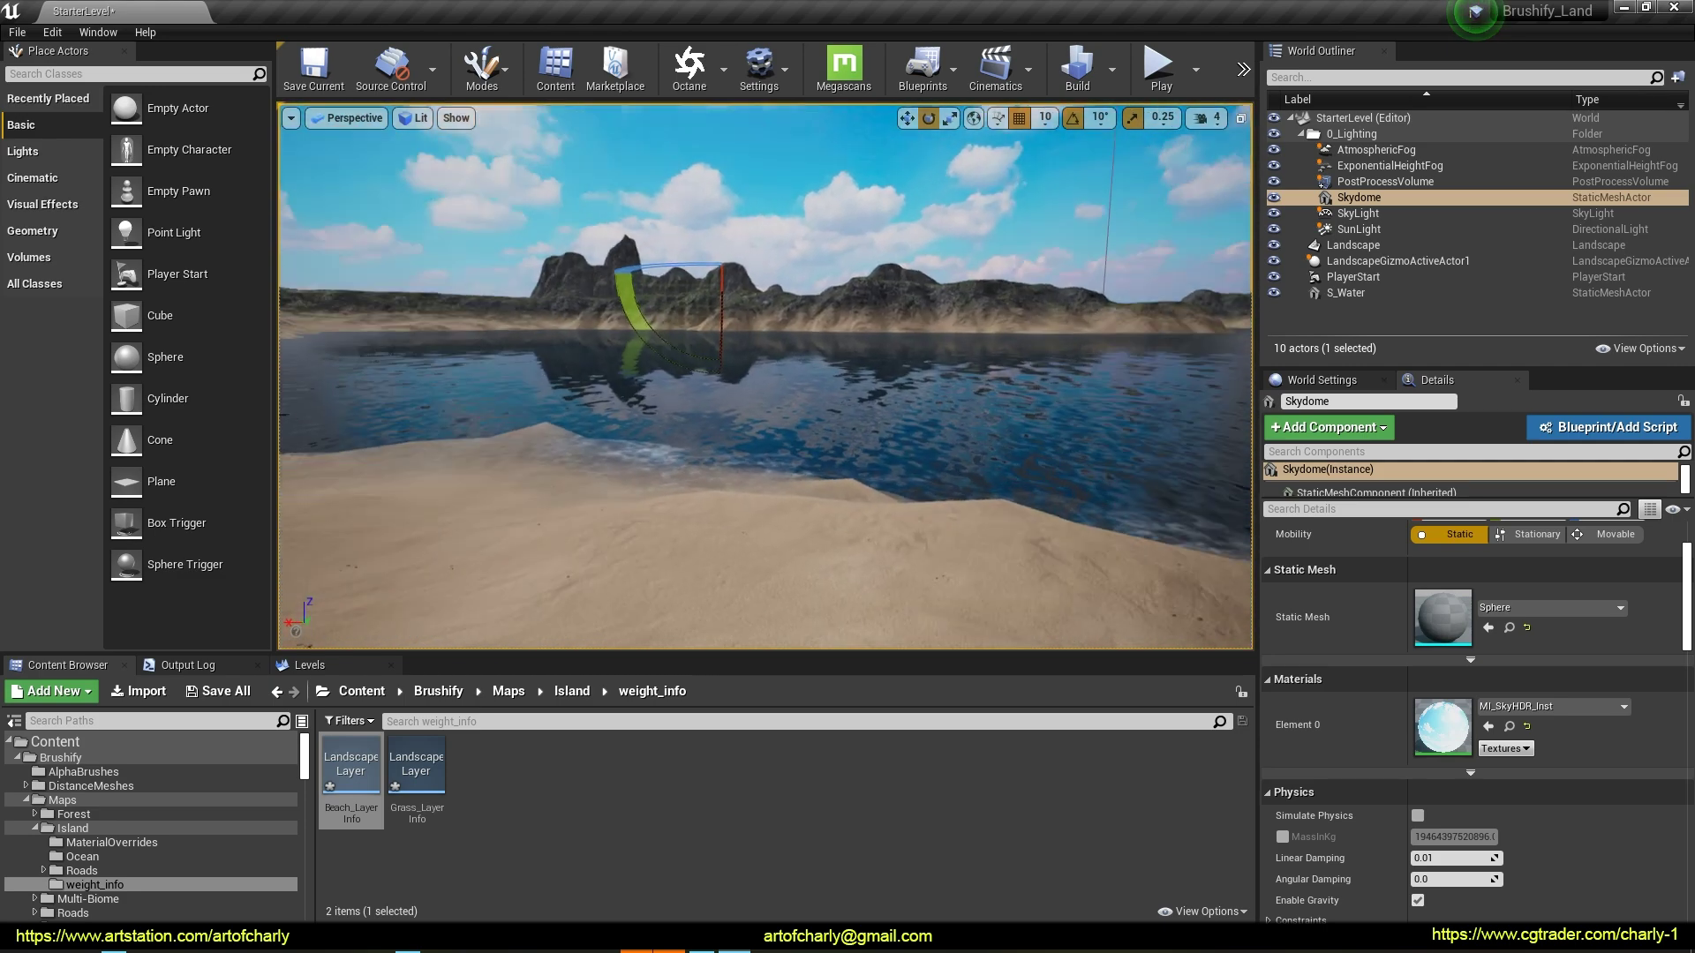
right_click_drag(1052, 605, 1042, 596)
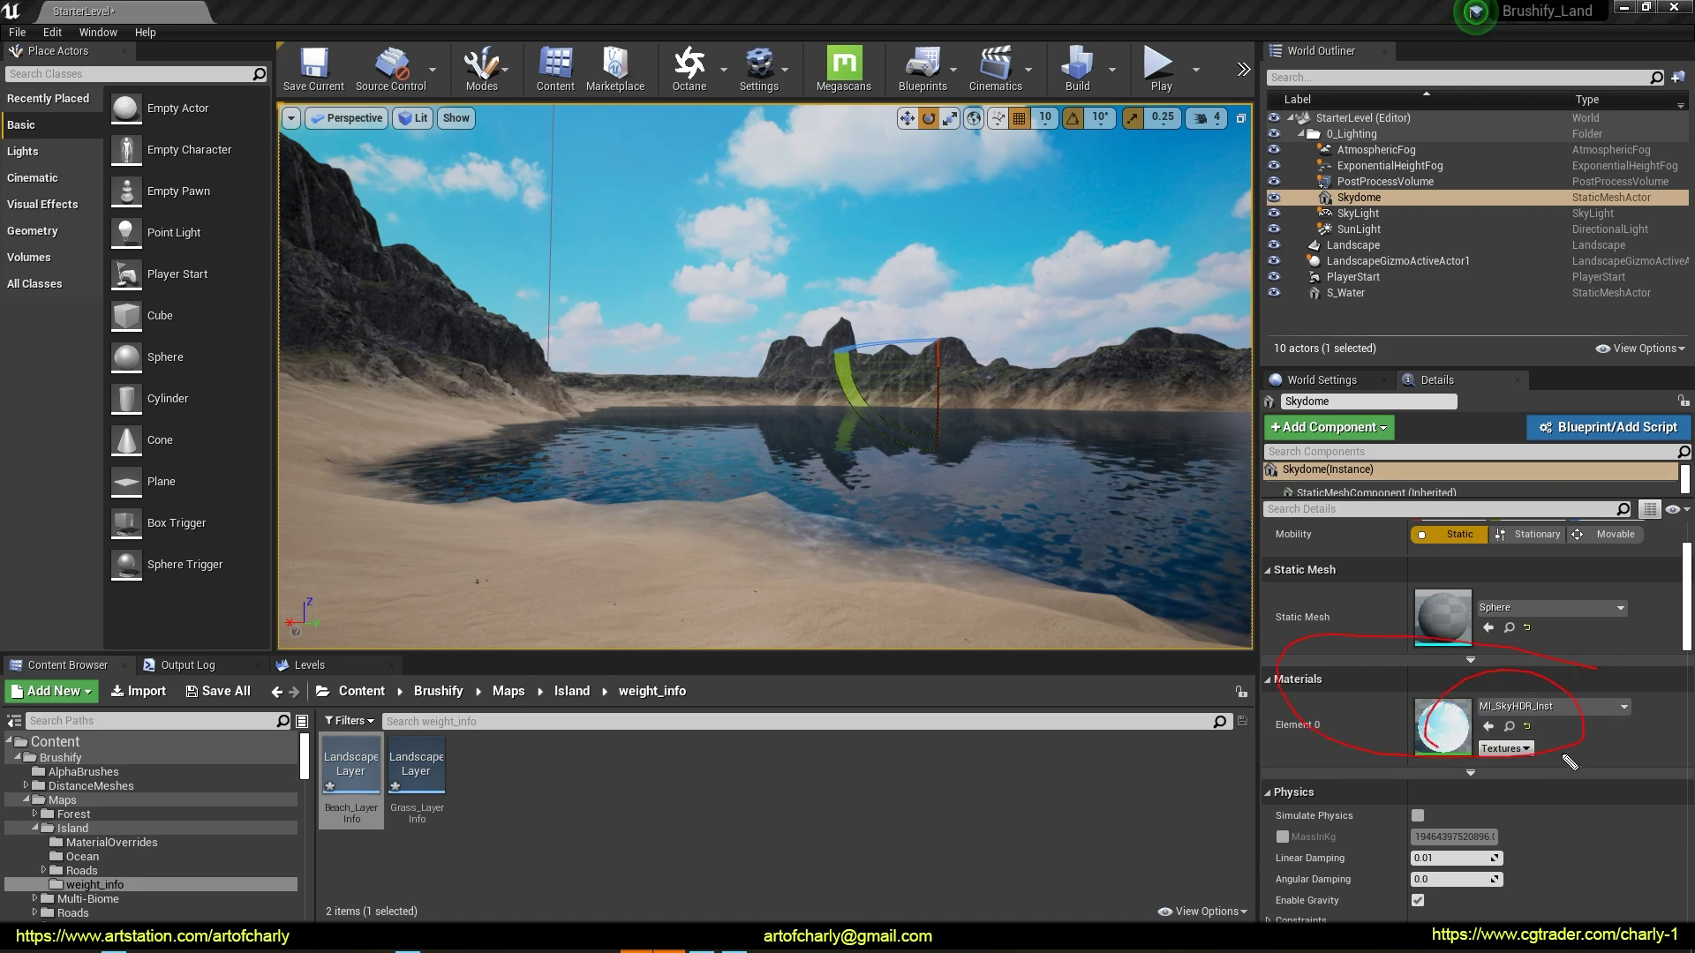
key("Escape")
Recapture the SkyLight from its Details panel so ambient light matches the cloudy blue sky
left_click_drag(1300, 215, 1421, 232)
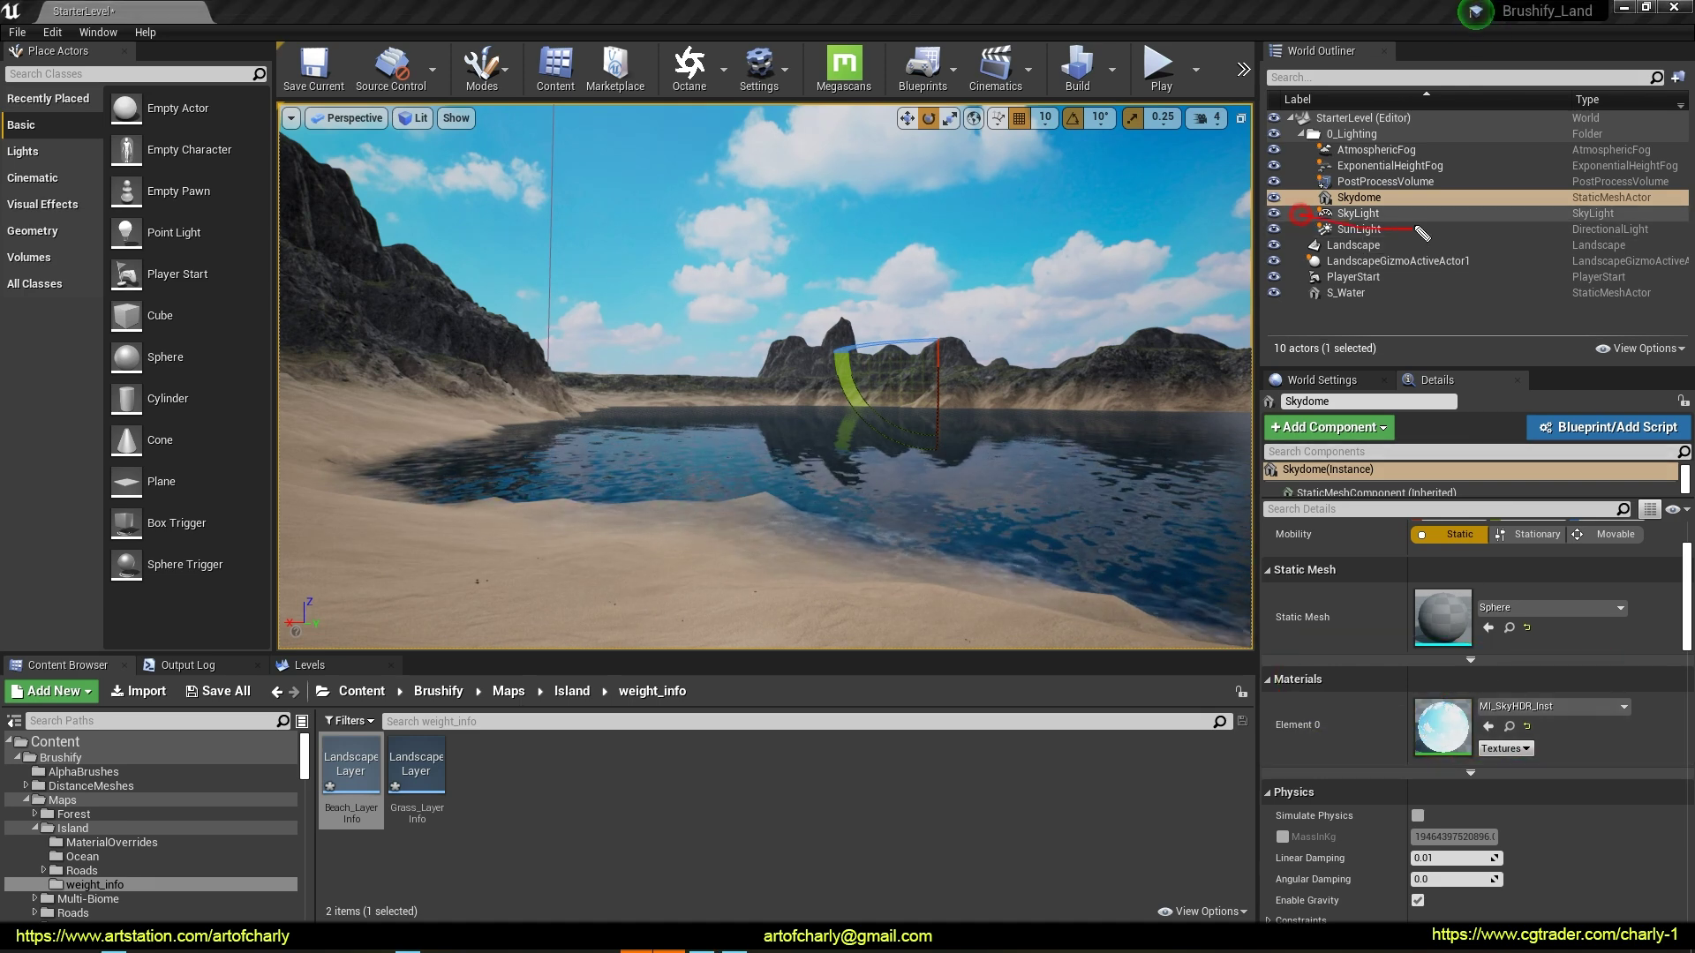
left_click(1359, 213)
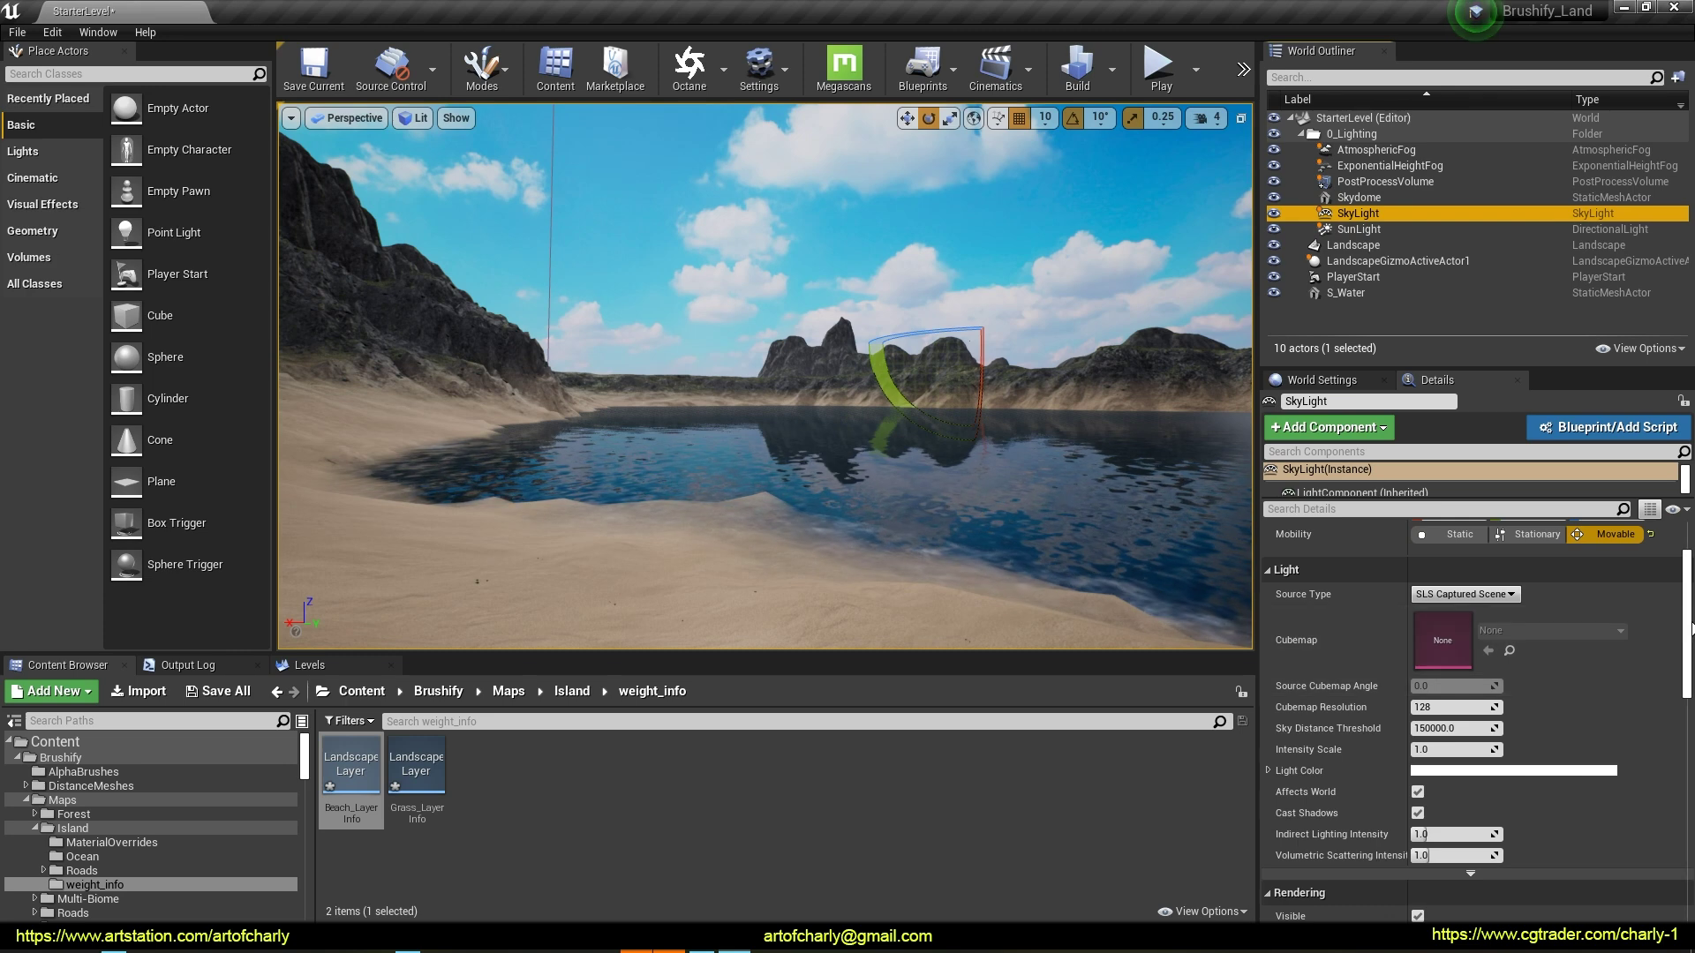
left_click_drag(1688, 647, 1688, 833)
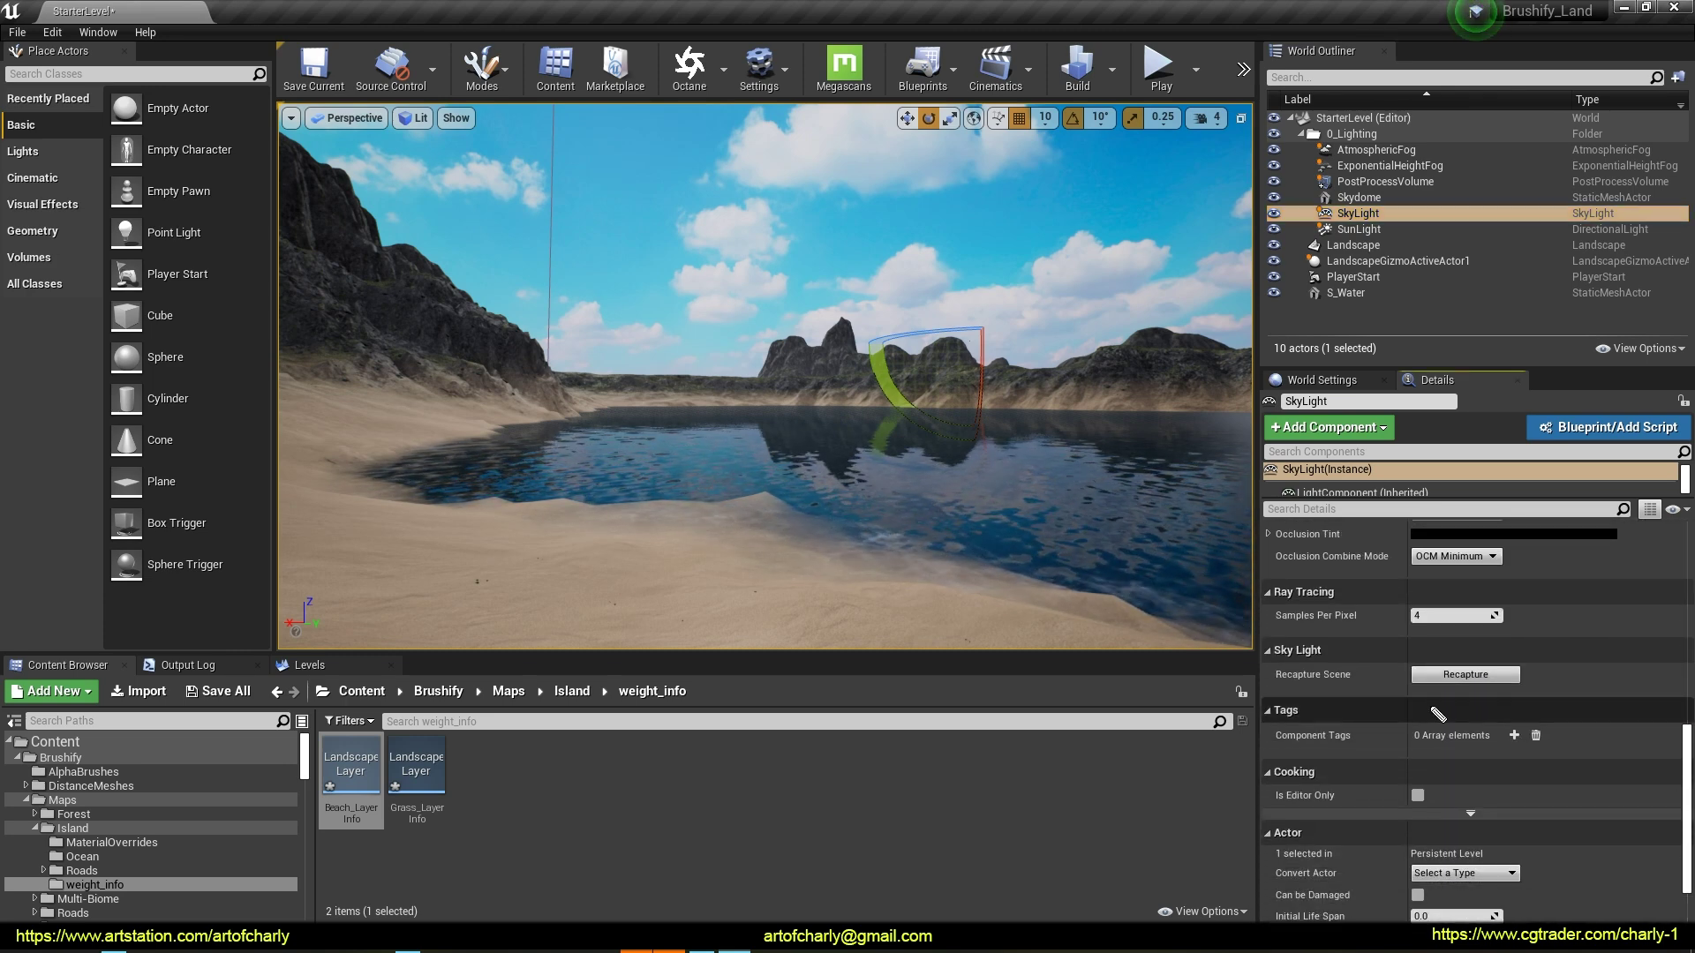
left_click_drag(1392, 696, 1511, 660)
left_click(1460, 682)
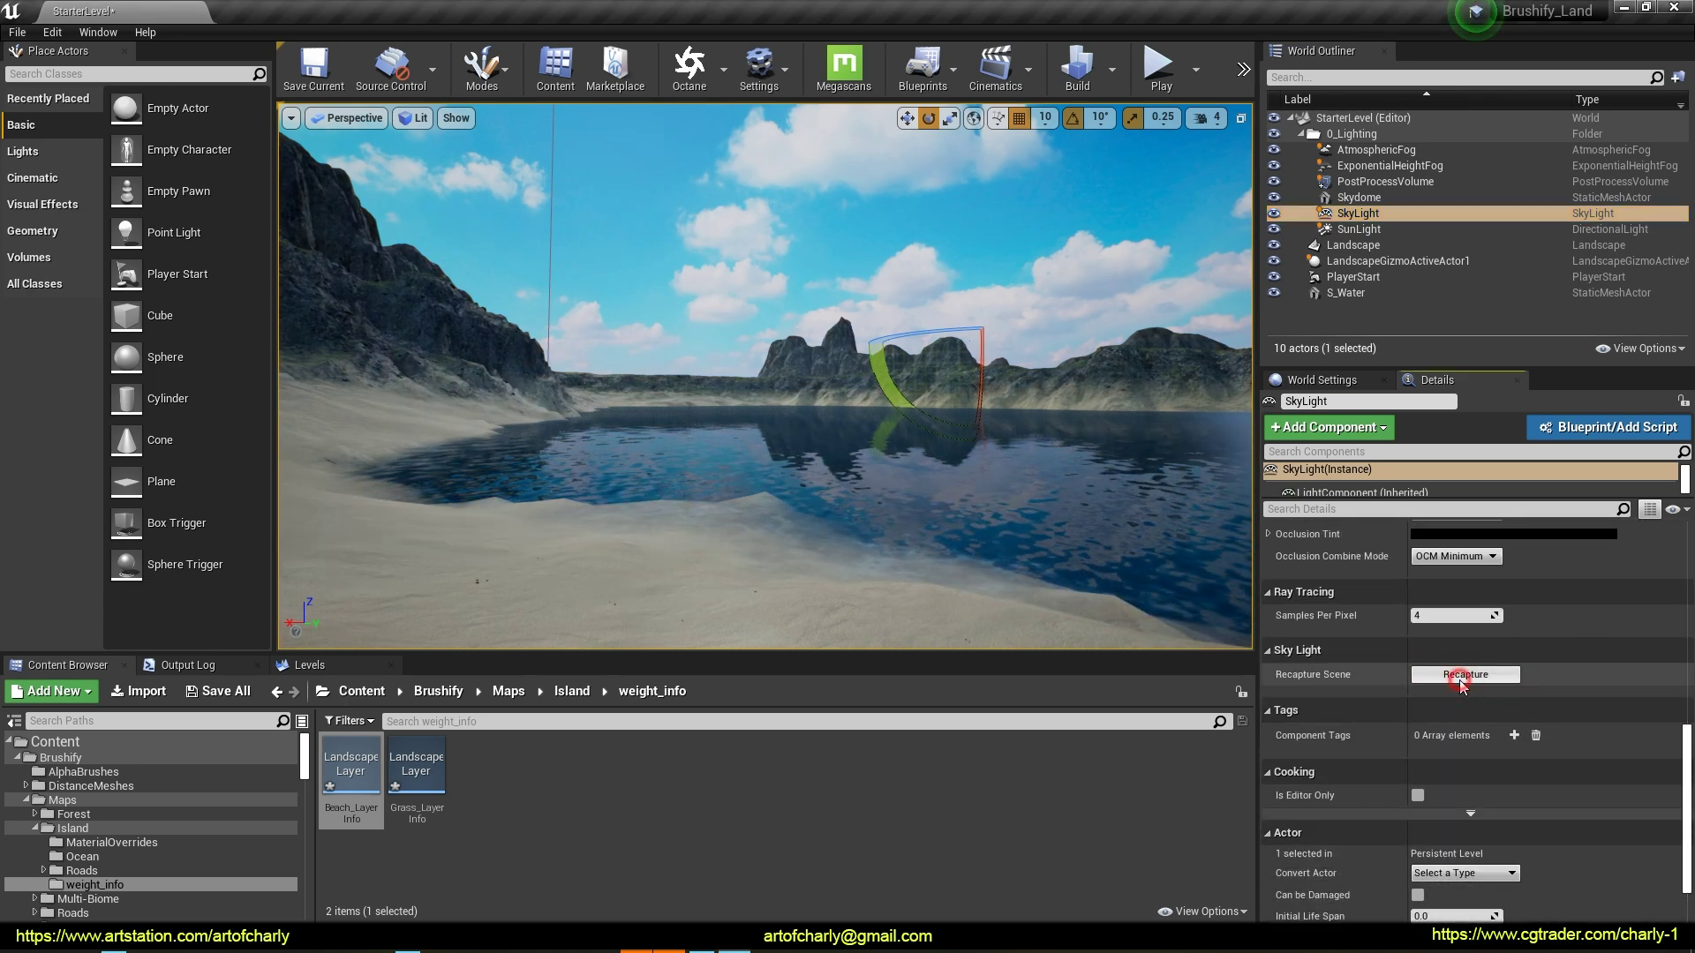
mouse_move(765, 375)
right_mouse_down()
mouse_move(794, 380)
mouse_move(799, 292)
mouse_move(799, 415)
mouse_move(706, 415)
right_mouse_up()
left_click(1157, 67)
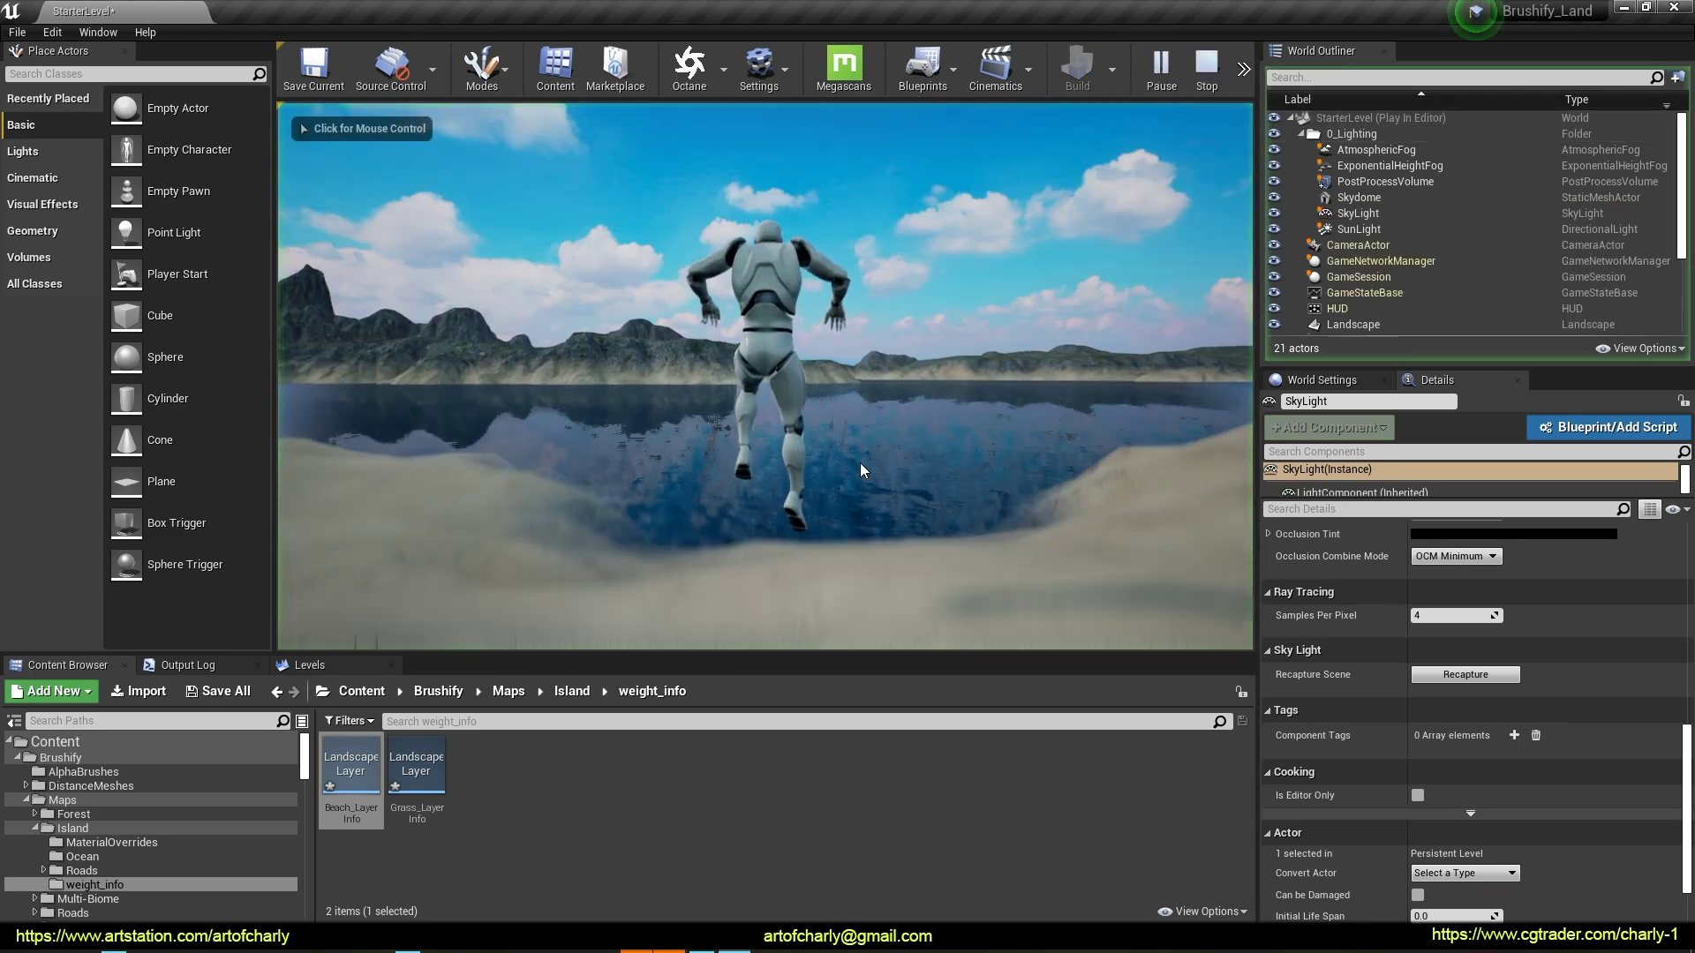
left_click(862, 470)
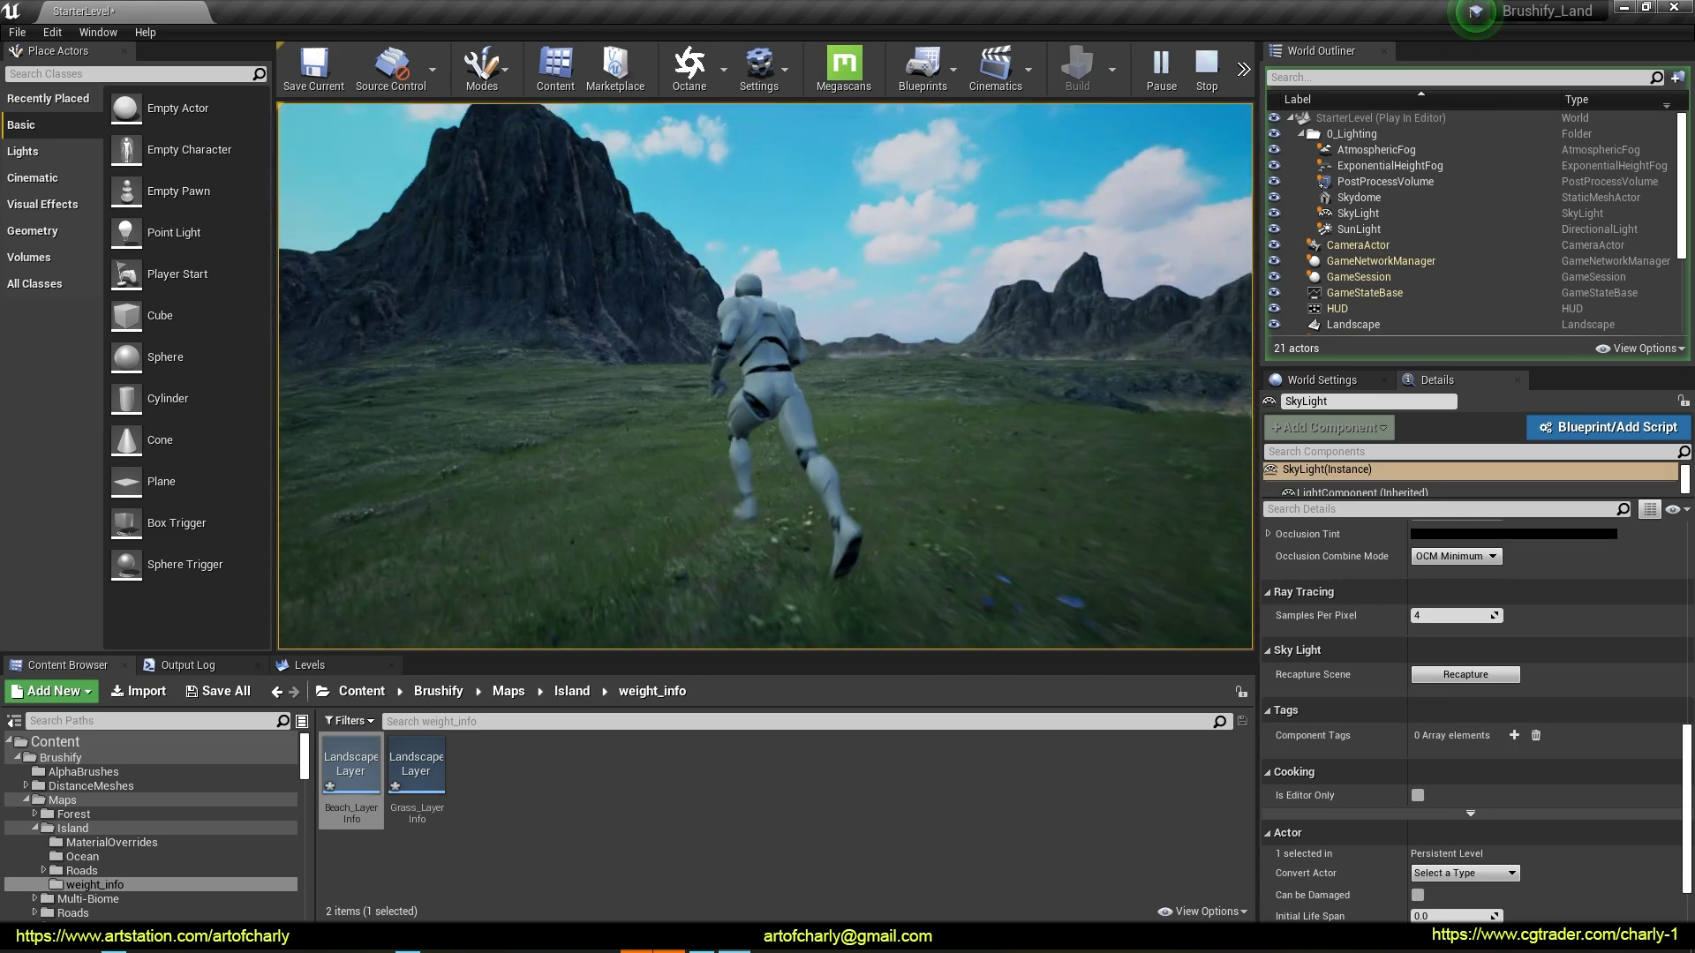
key("Escape")
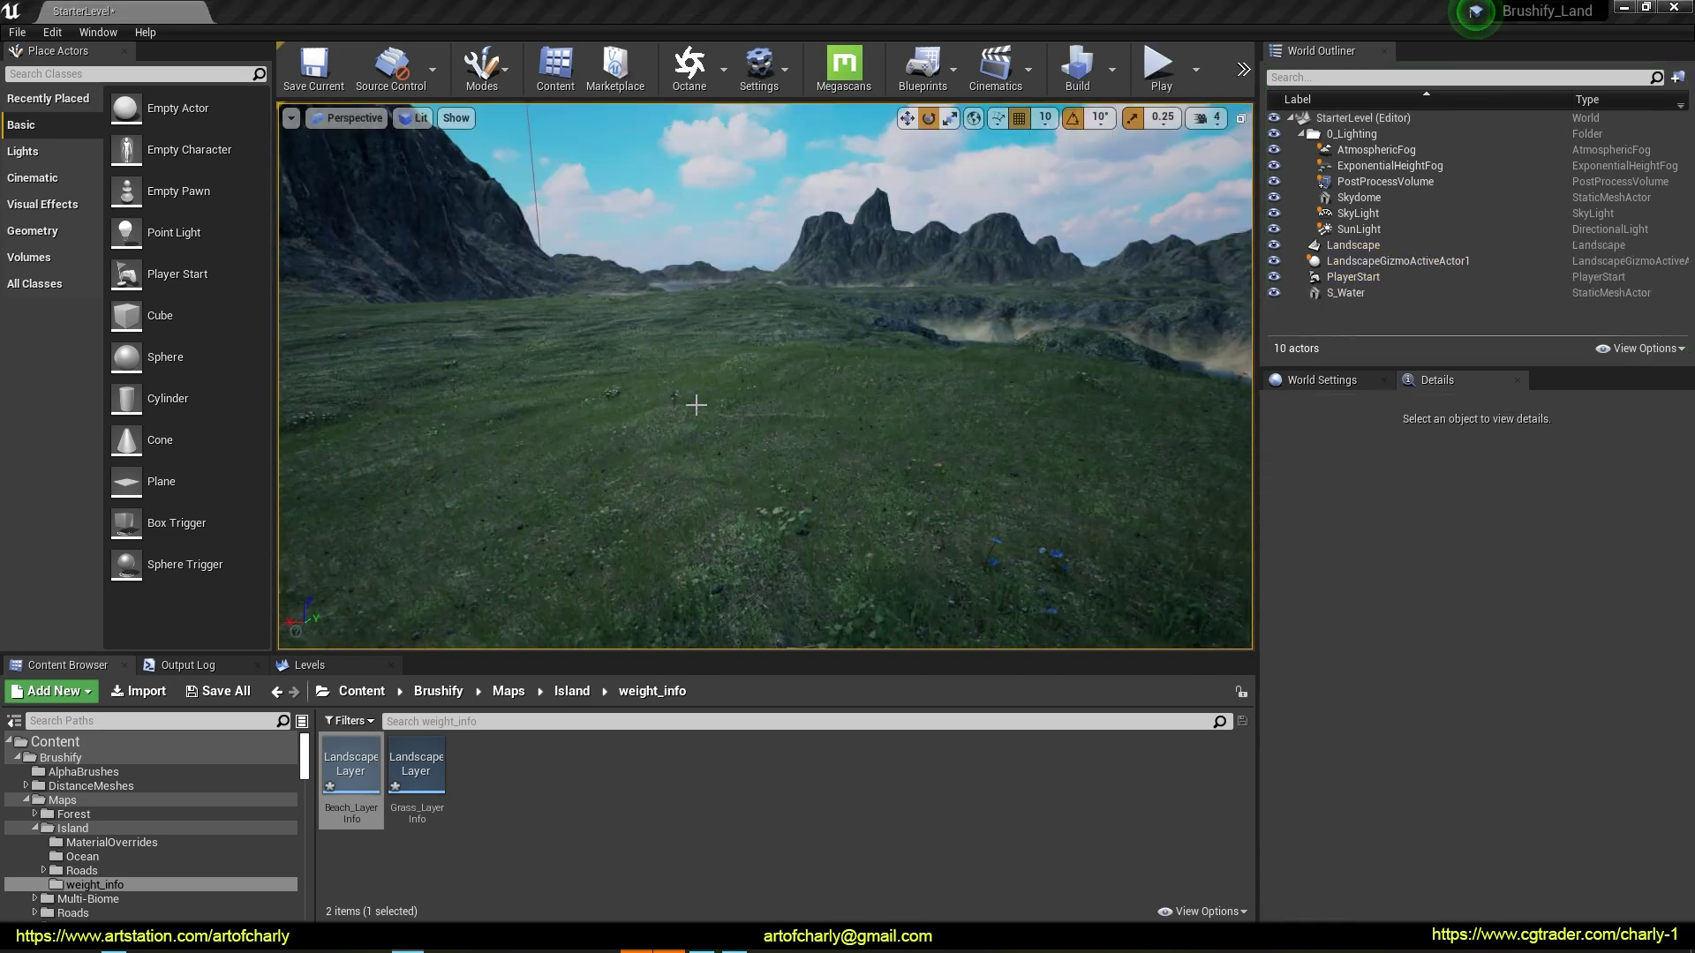
right_click_drag(697, 404, 696, 404)
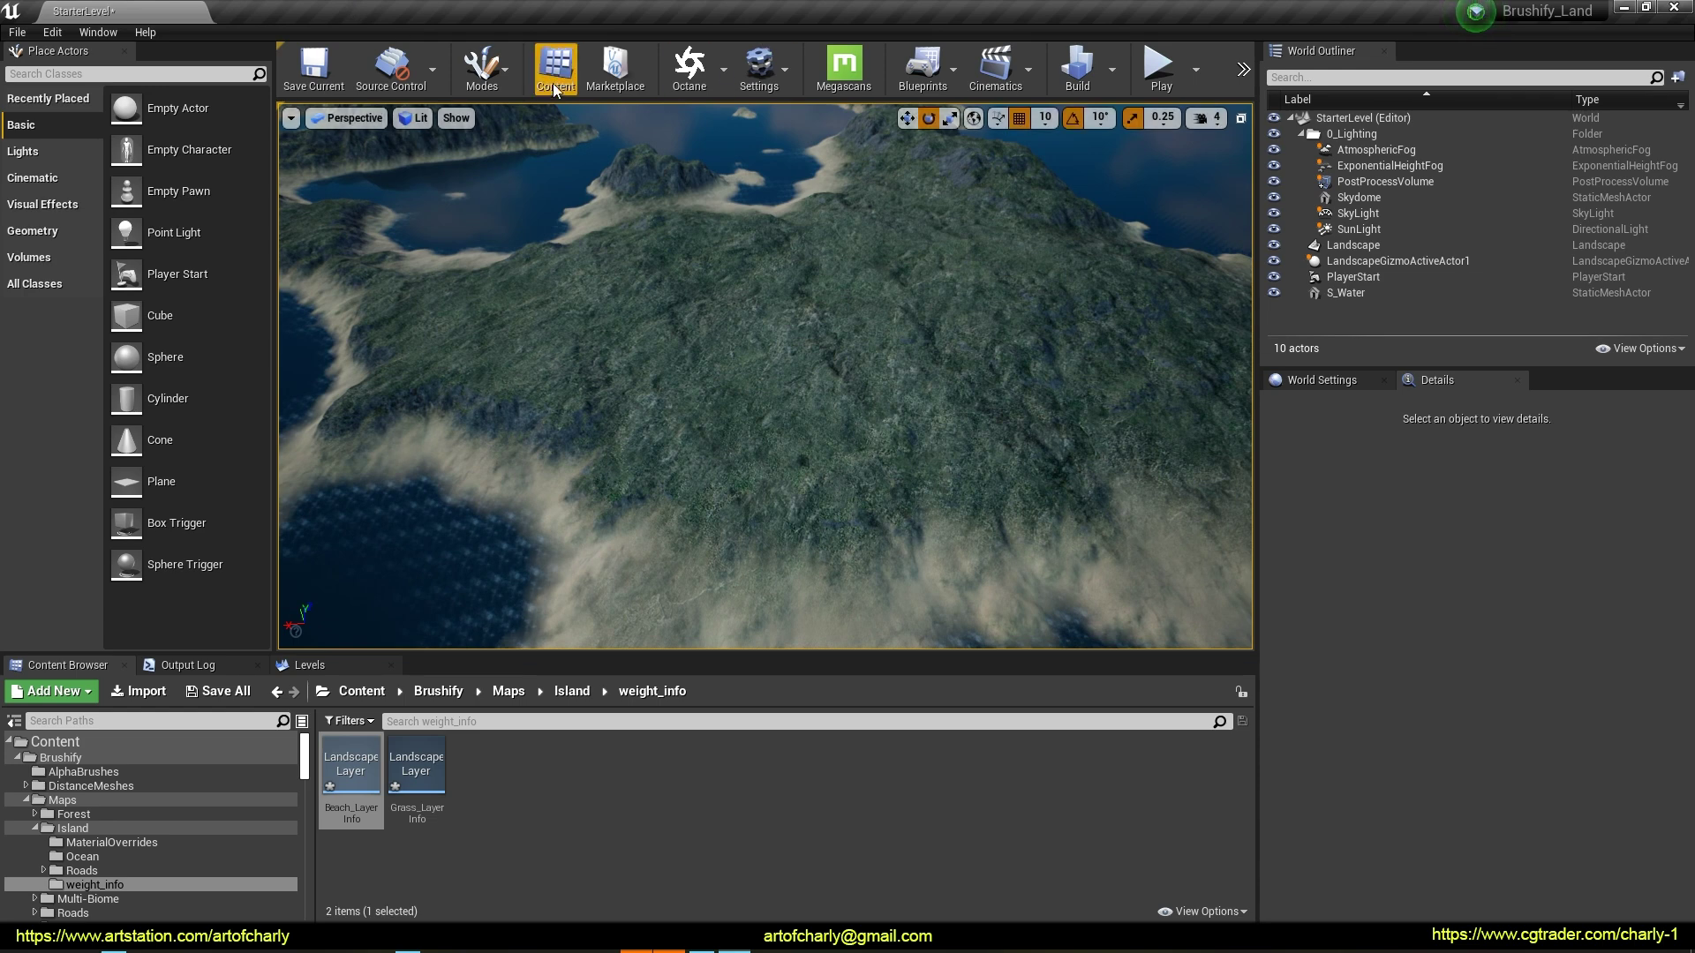
Enter Landscape Paint mode and create Forest_LayerInfo for the Forest layer in the weight_info folder
left_click(484, 73)
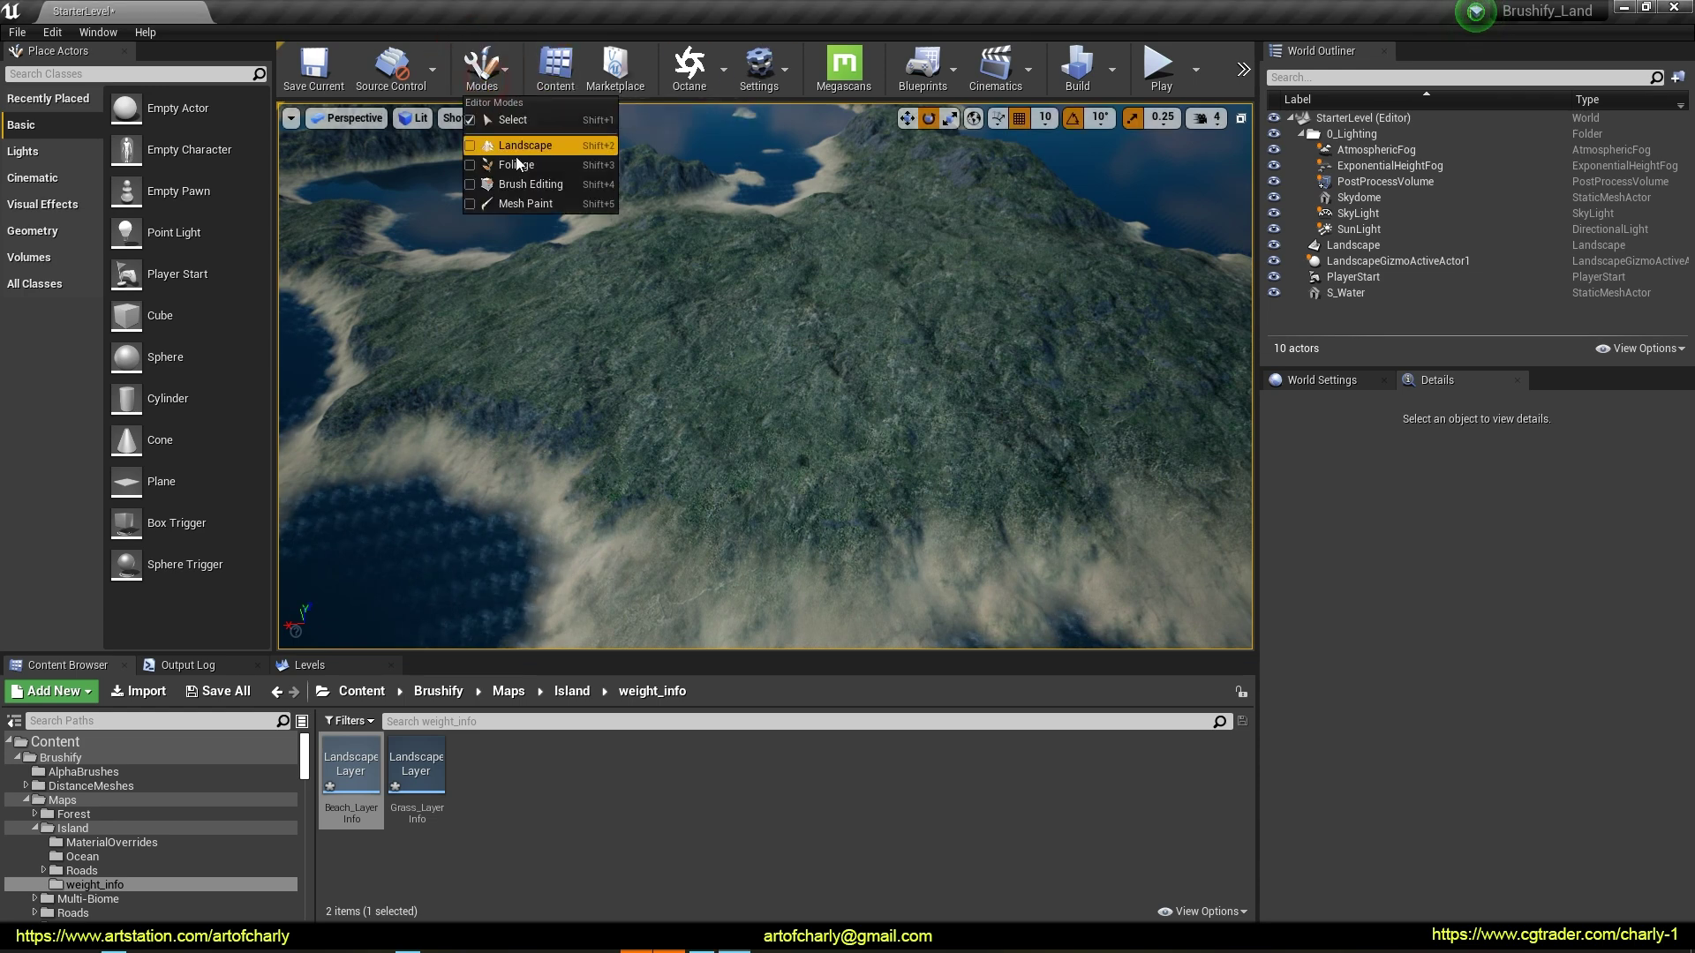
left_click(515, 152)
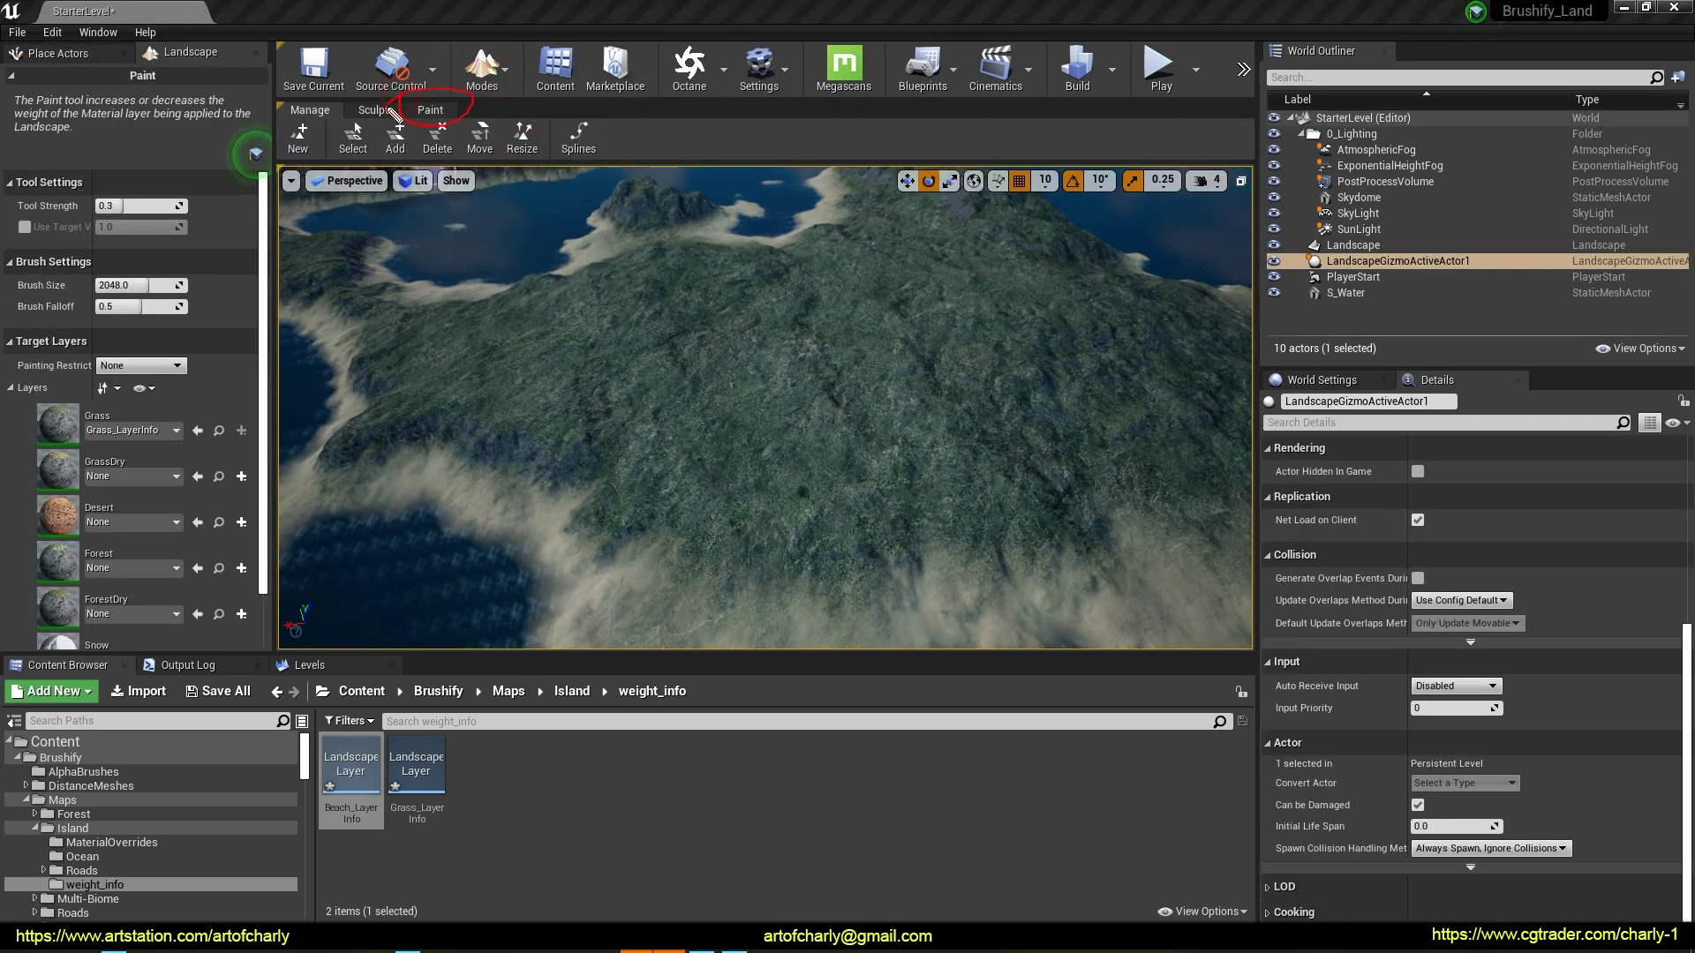
left_click(429, 110)
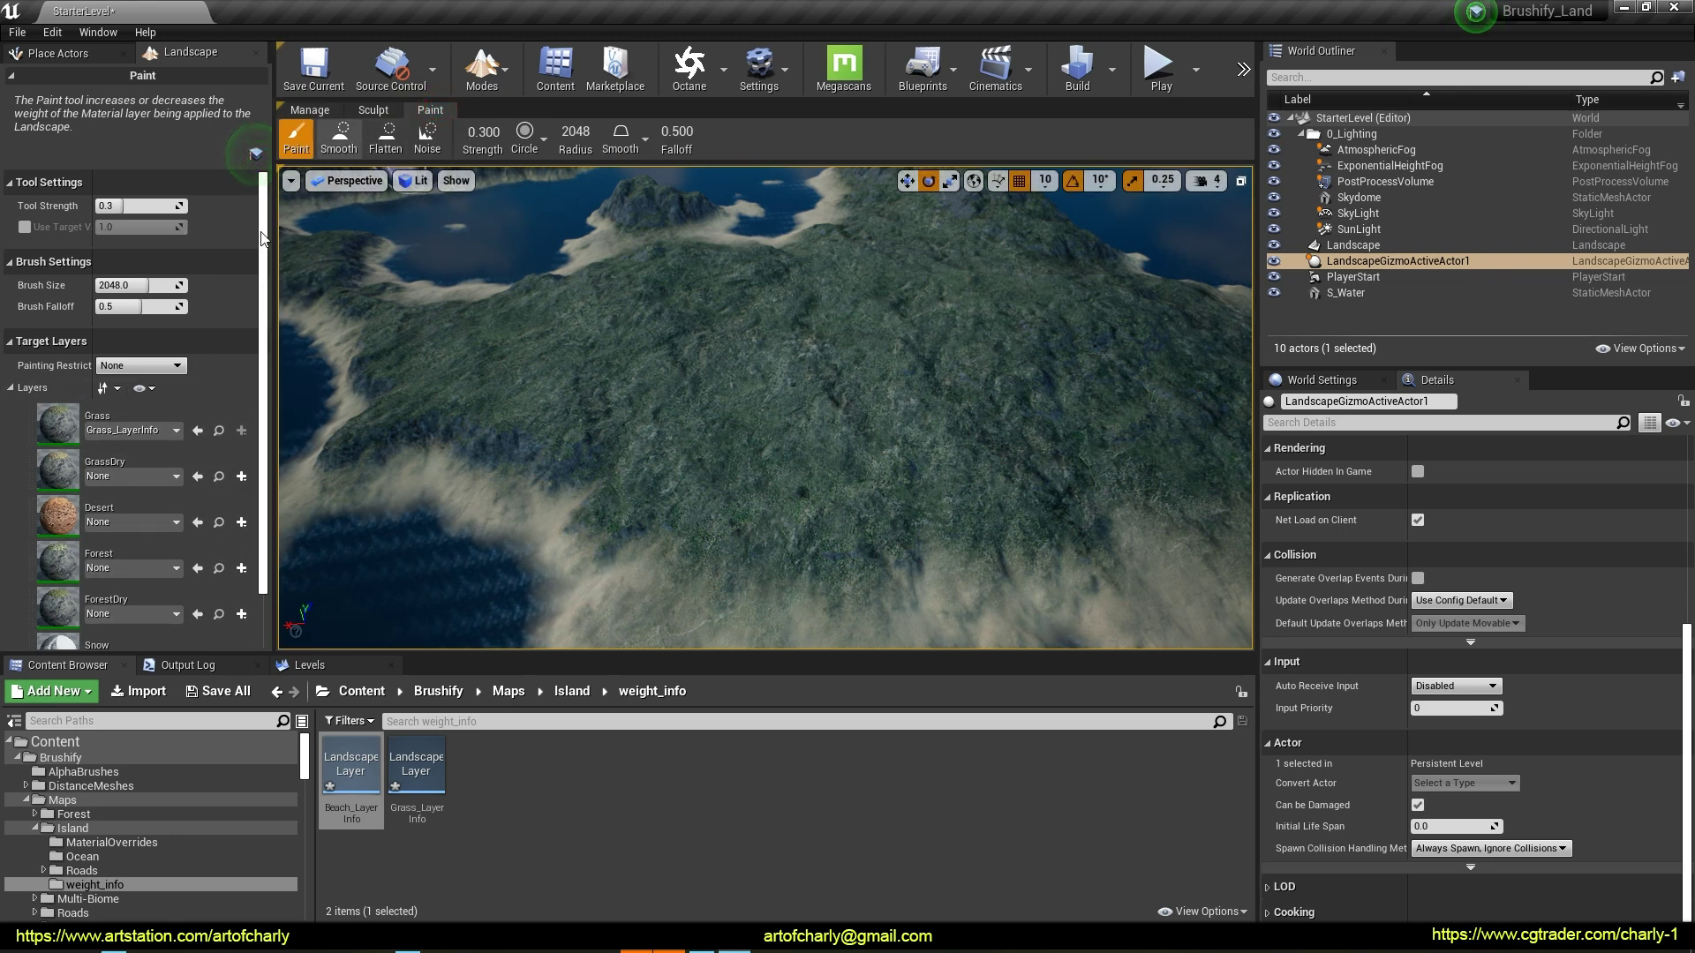
scroll(256, 371, "down", 3)
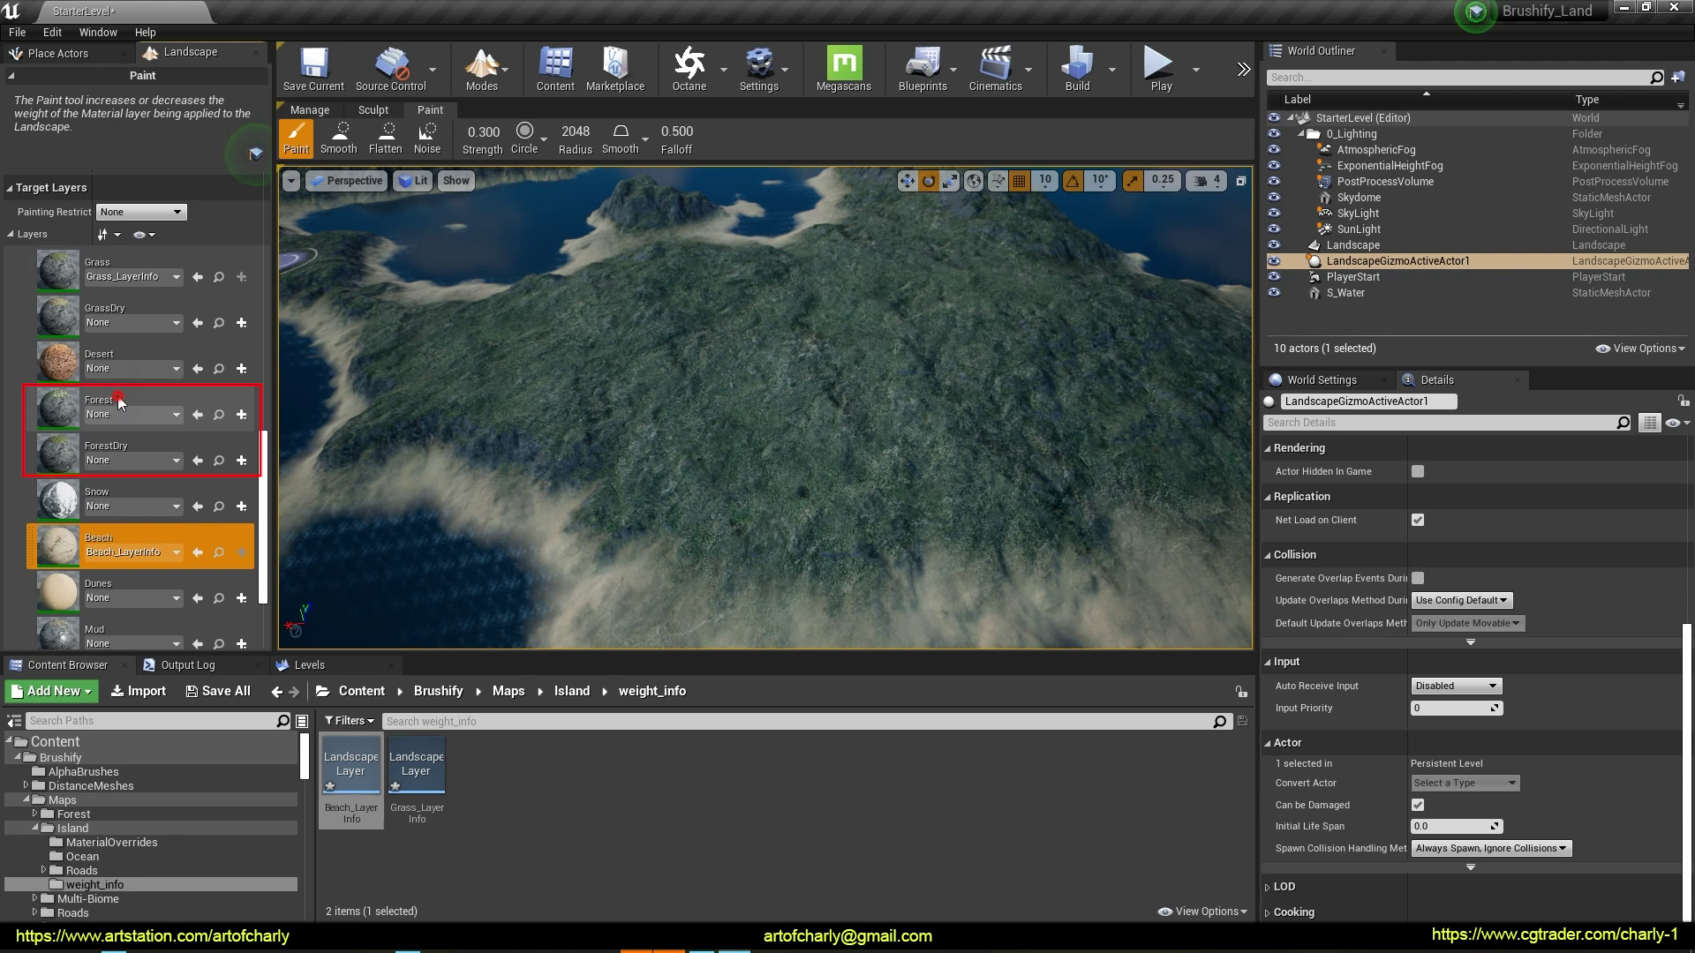
left_click(115, 404)
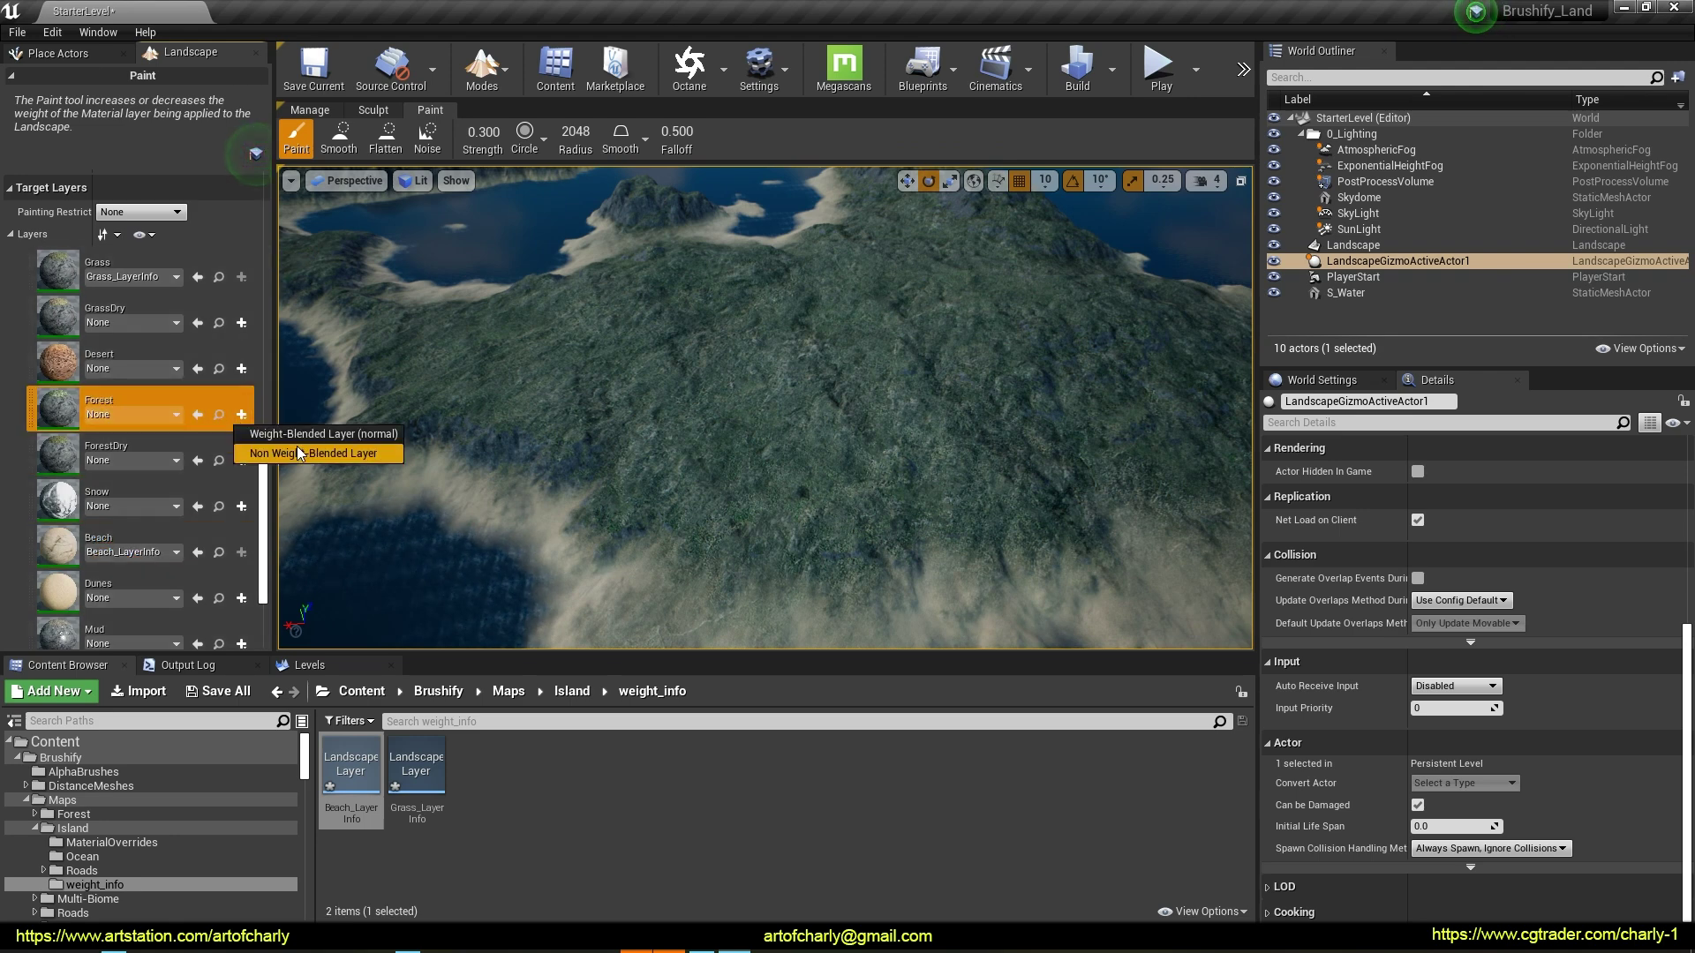
left_click(731, 473)
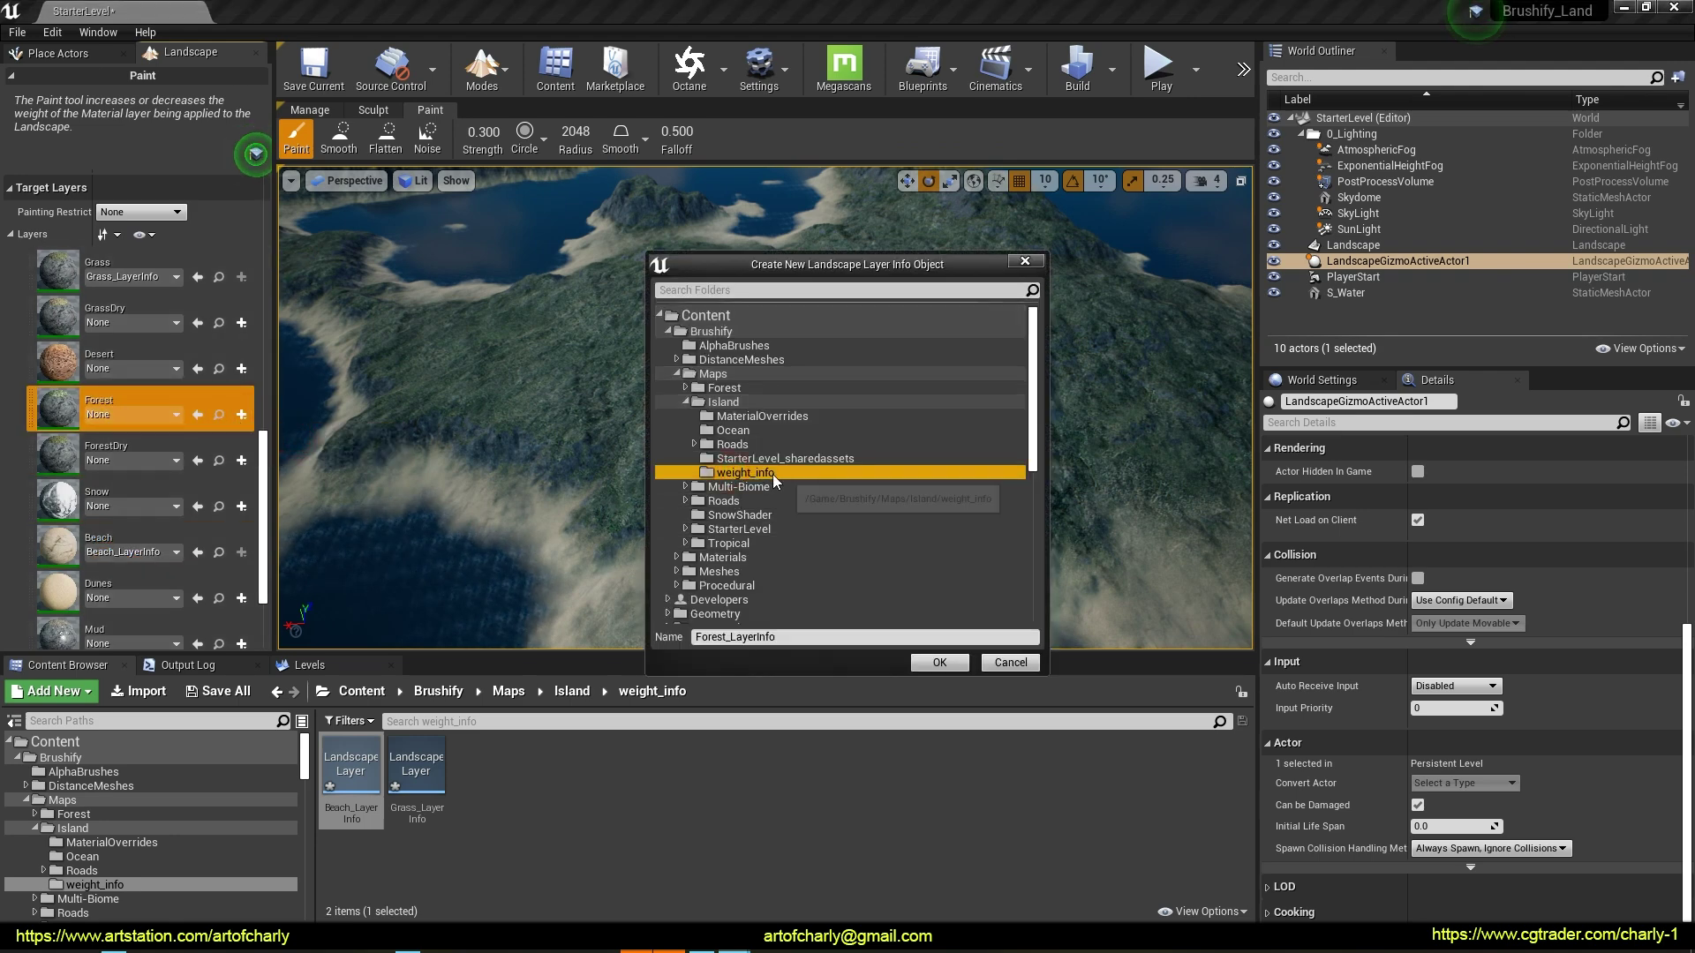
left_click(939, 663)
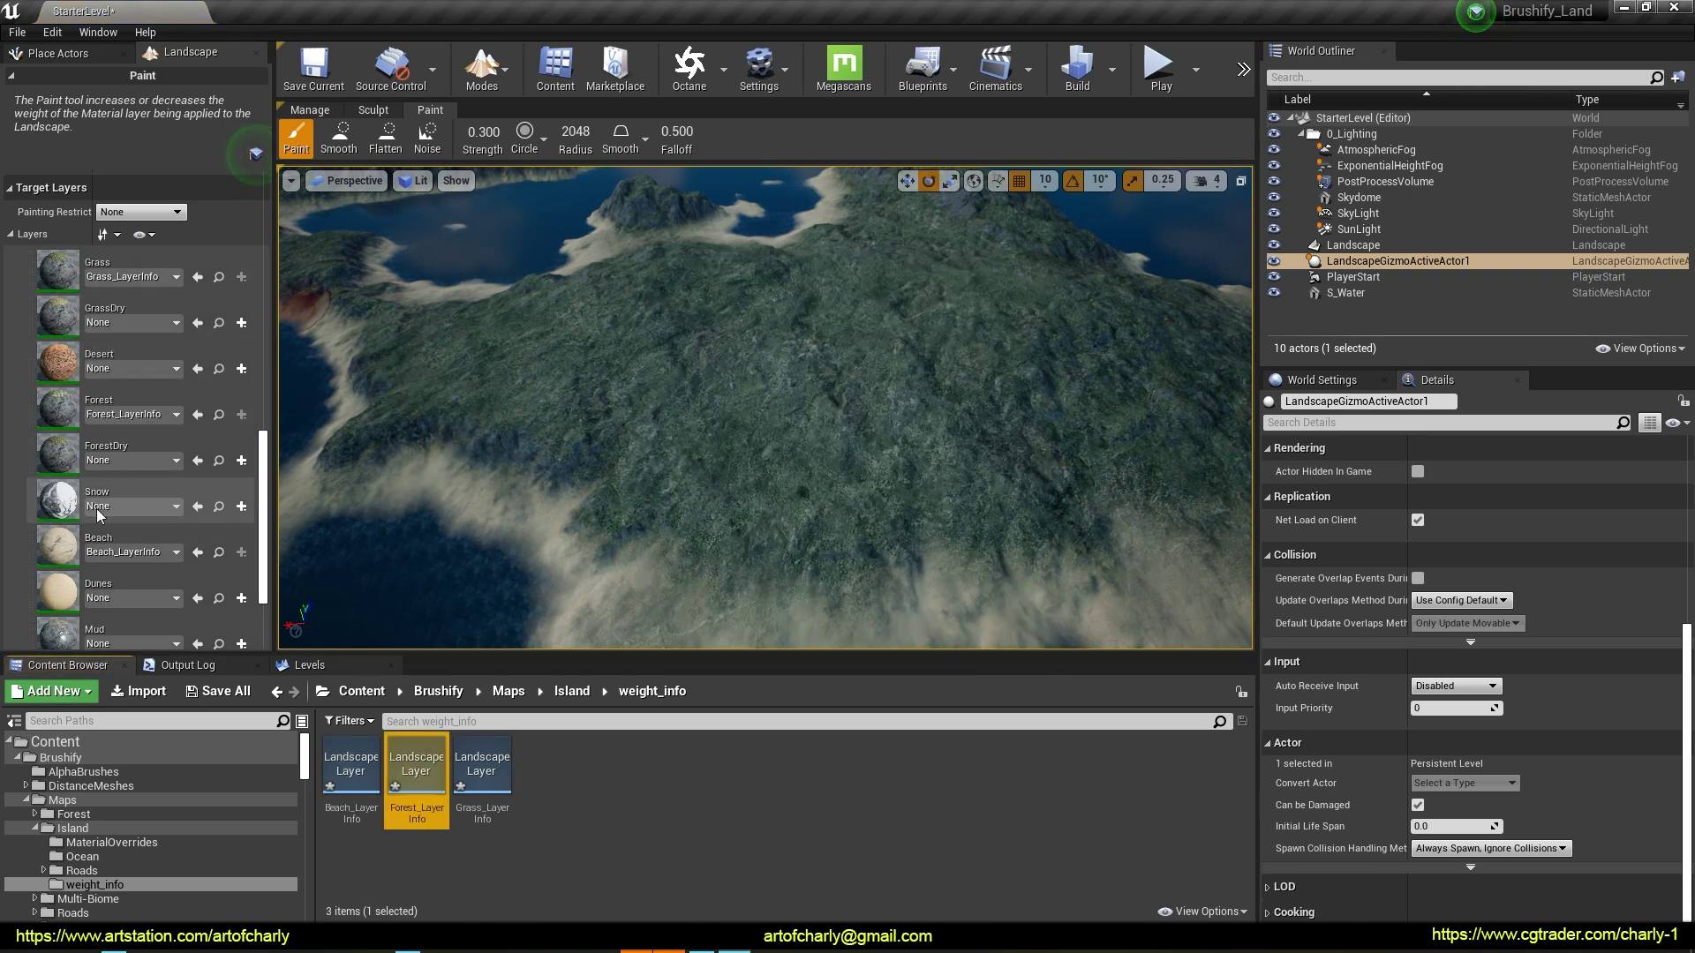
Paint the Forest layer over the island's central hills, undoing one stray stroke
left_click(97, 401)
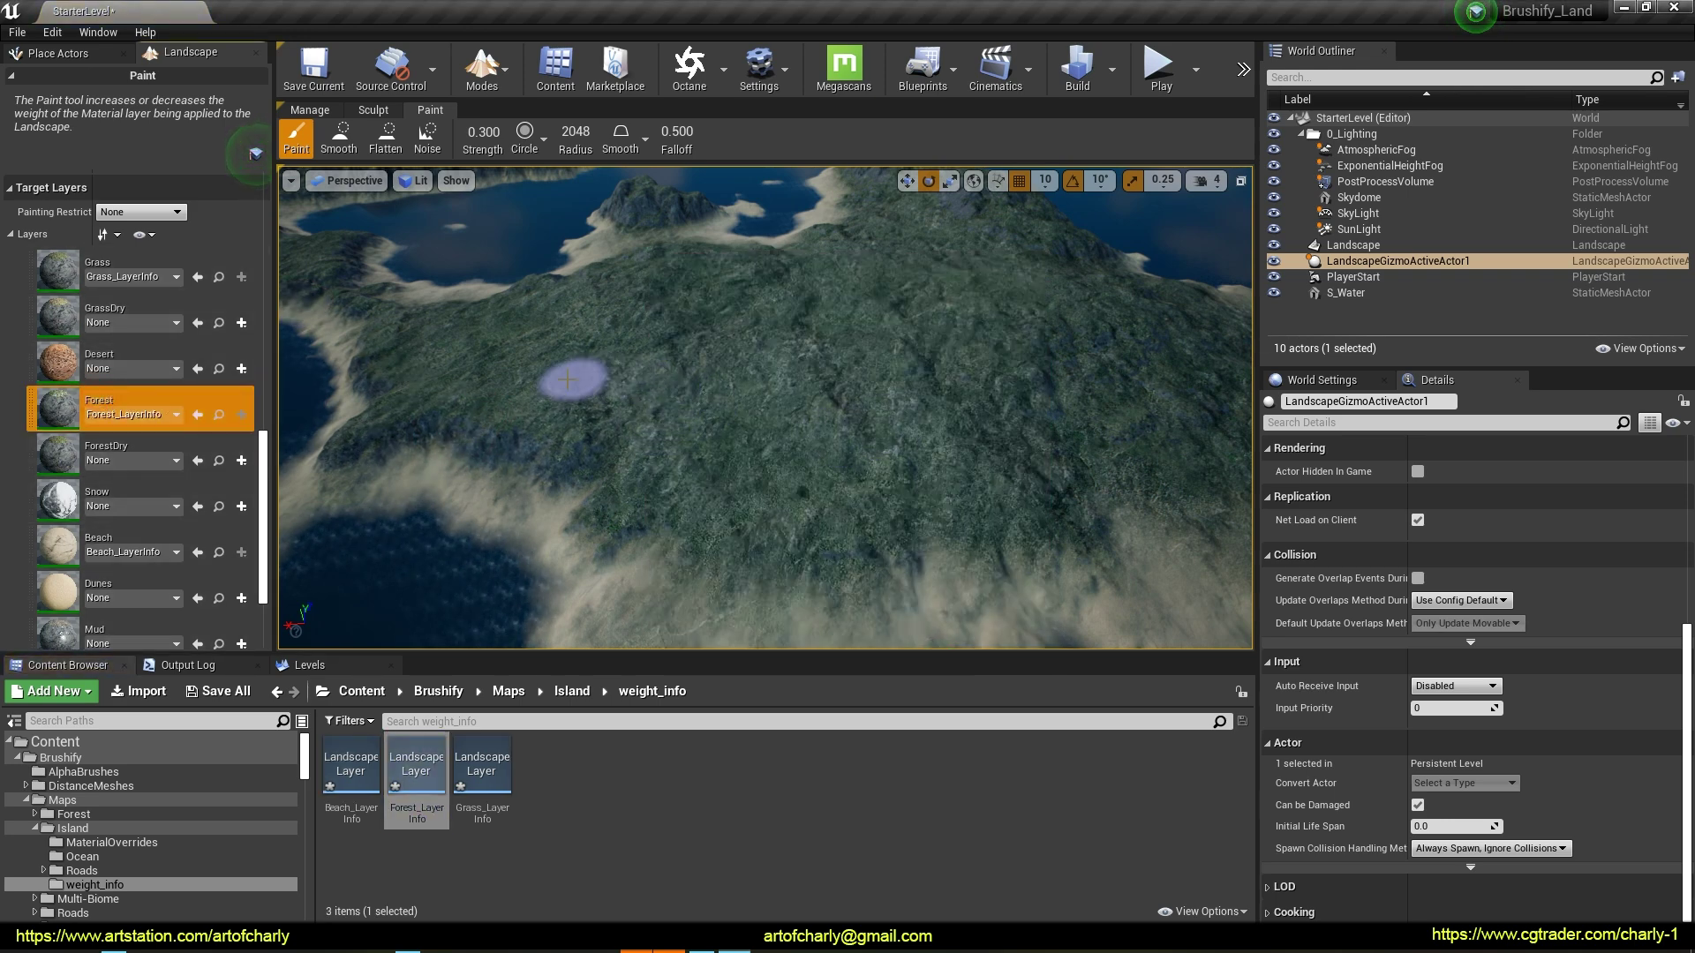
right_click_drag(832, 378, 838, 380)
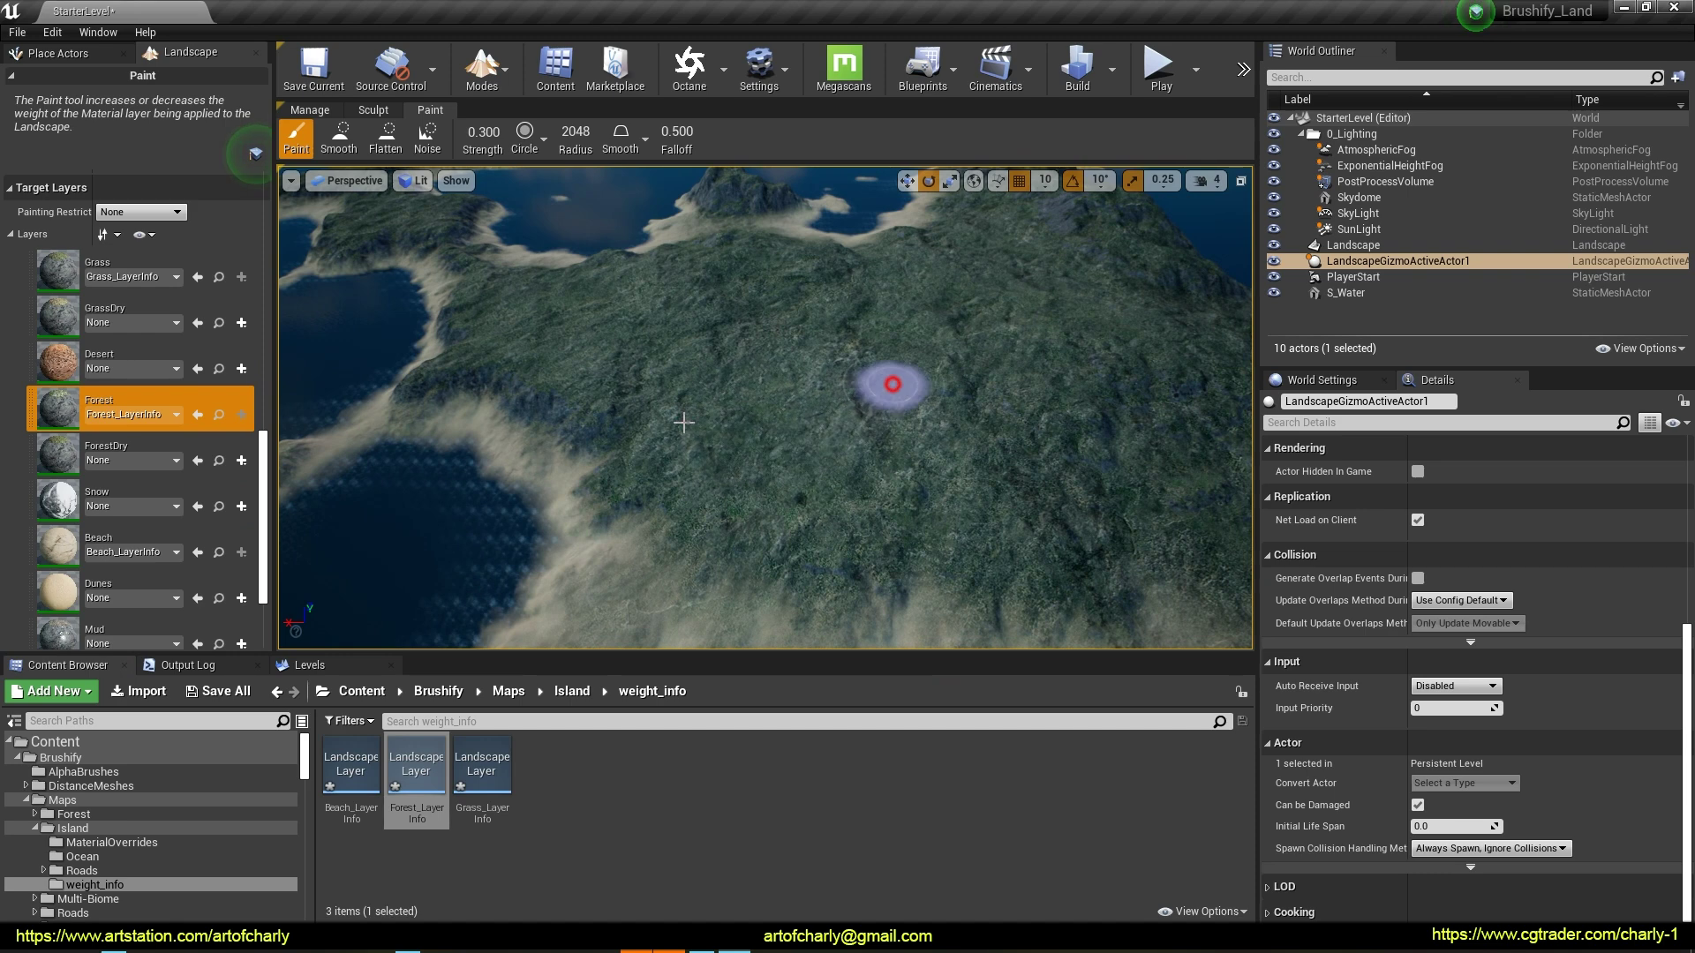
left_click_drag(881, 389, 1054, 556)
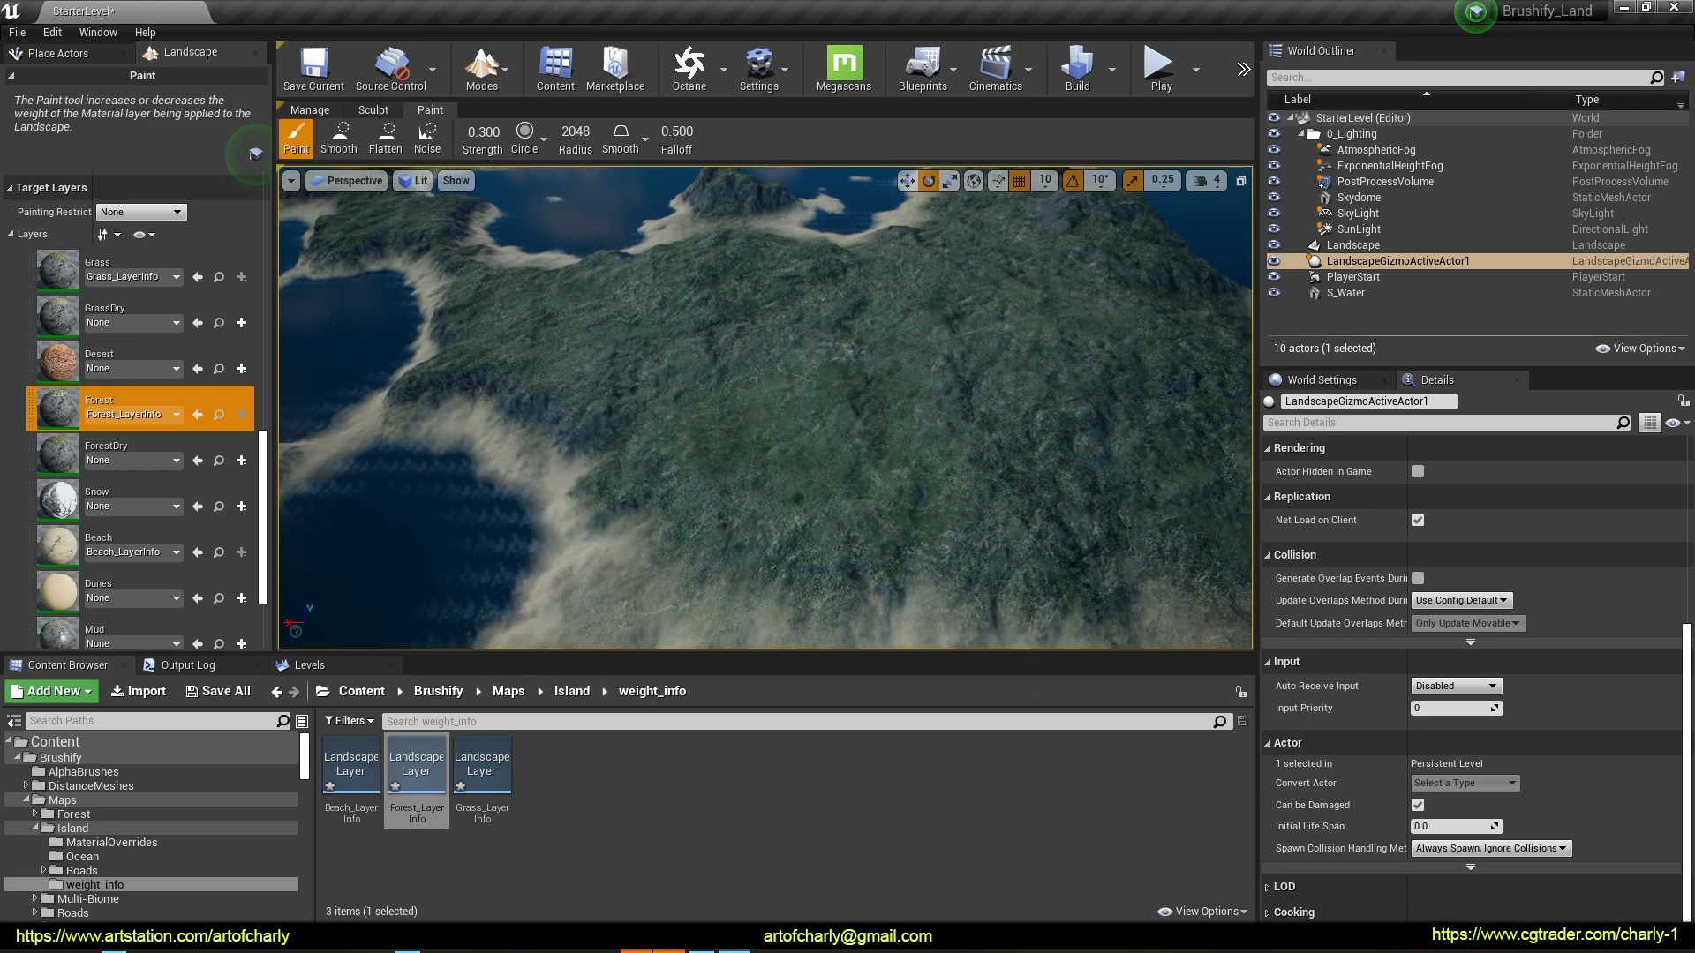
scroll(933, 375, "up", 4)
scroll(933, 375, "up", 3)
scroll(933, 375, "up", 3)
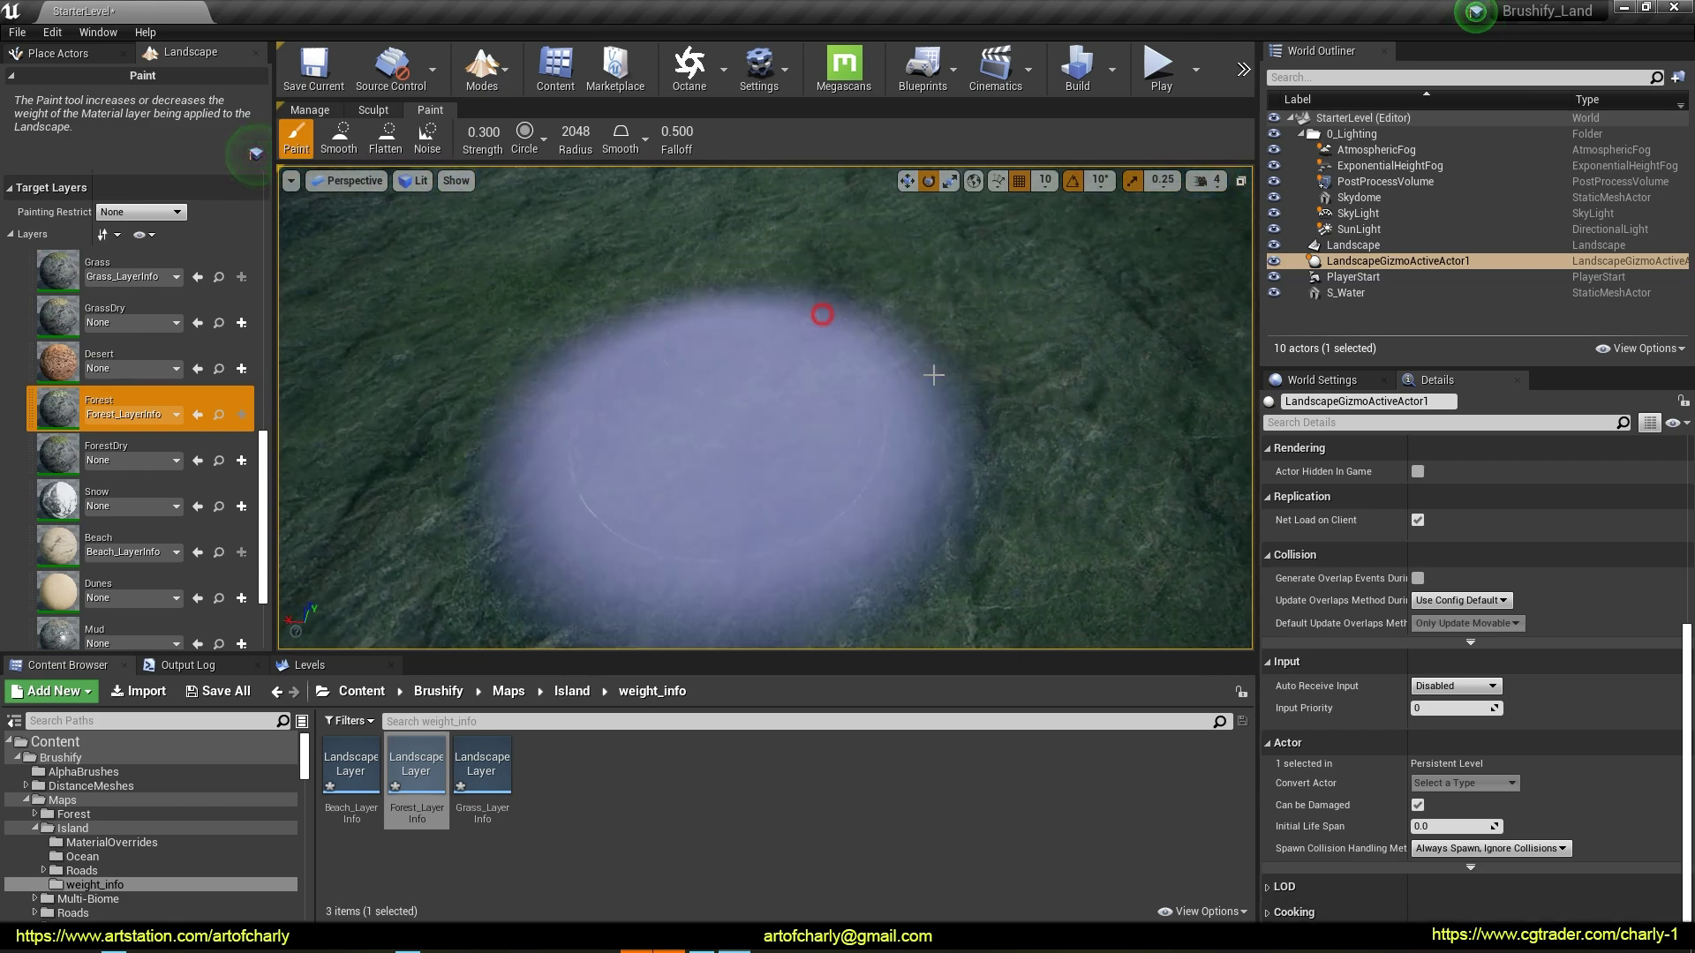
scroll(933, 375, "down", 5)
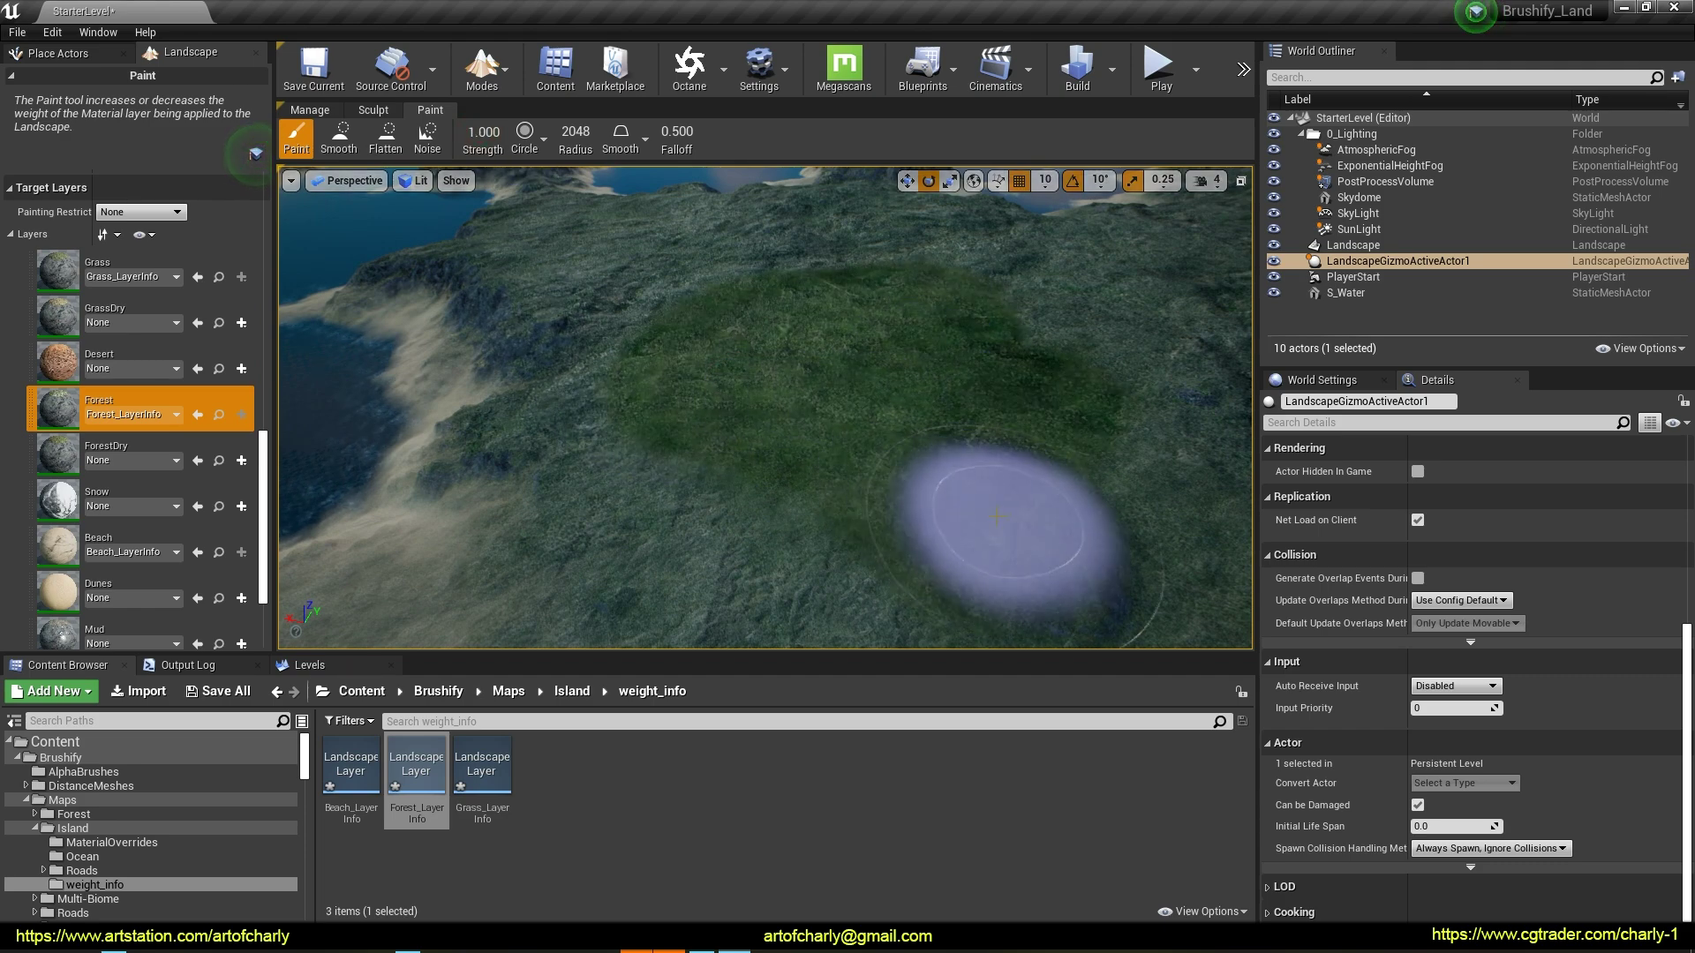
scroll(773, 464, "up", 4)
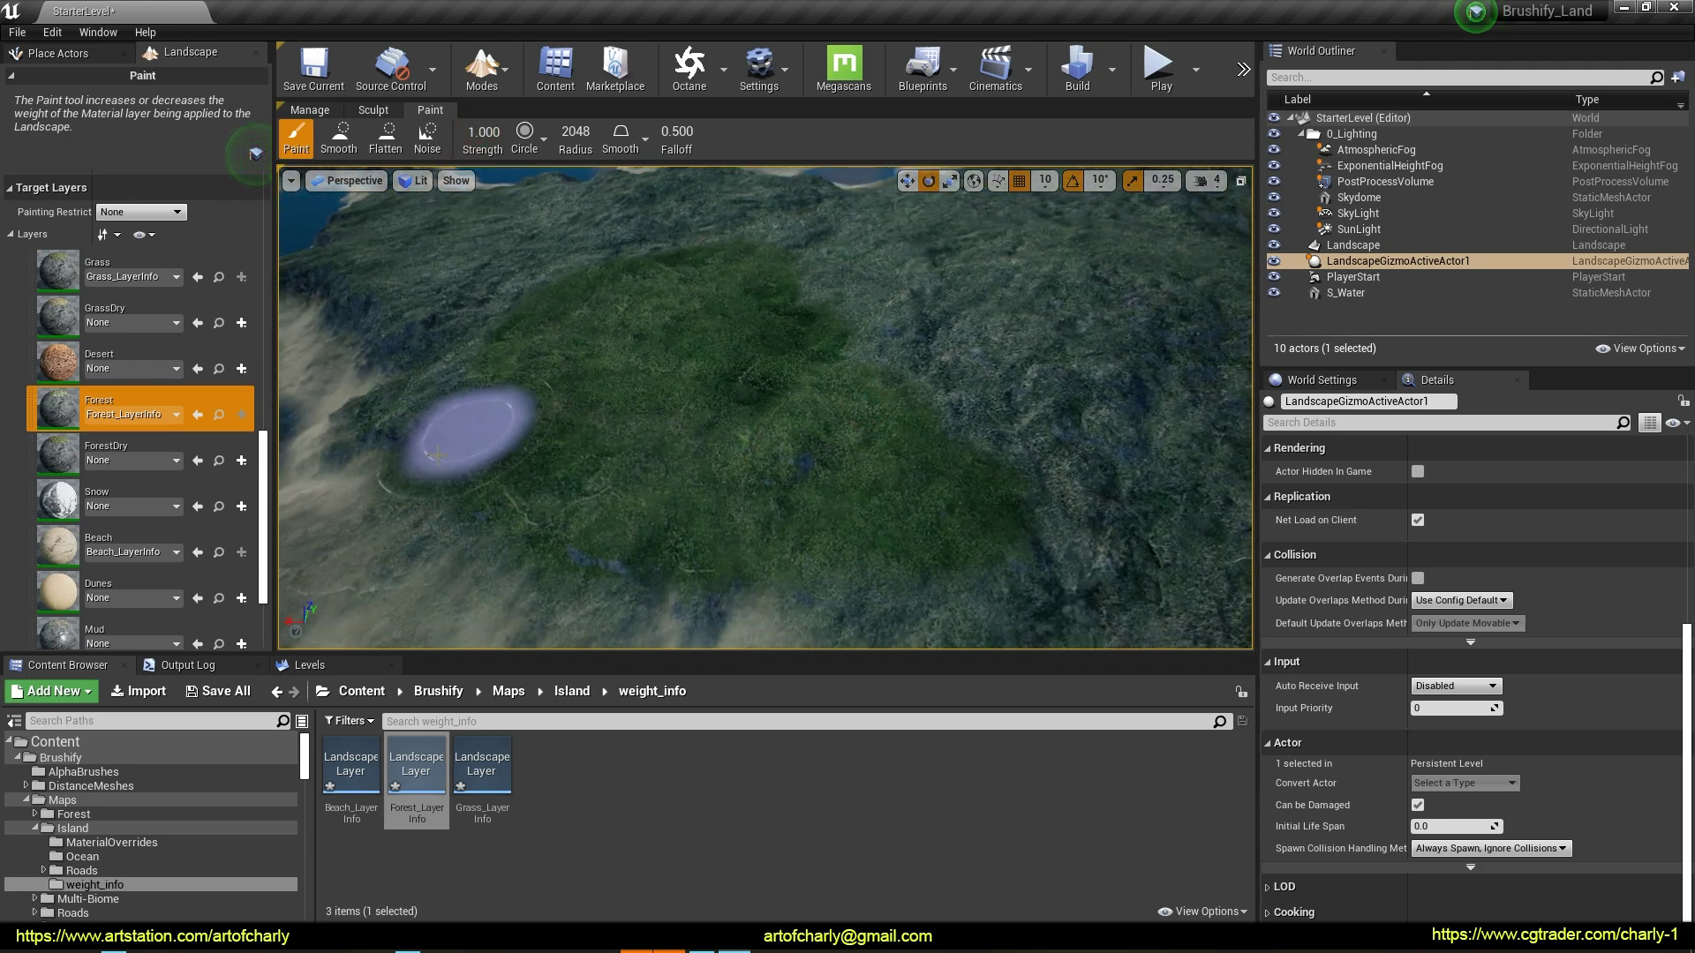
right_click_drag(703, 594, 794, 552)
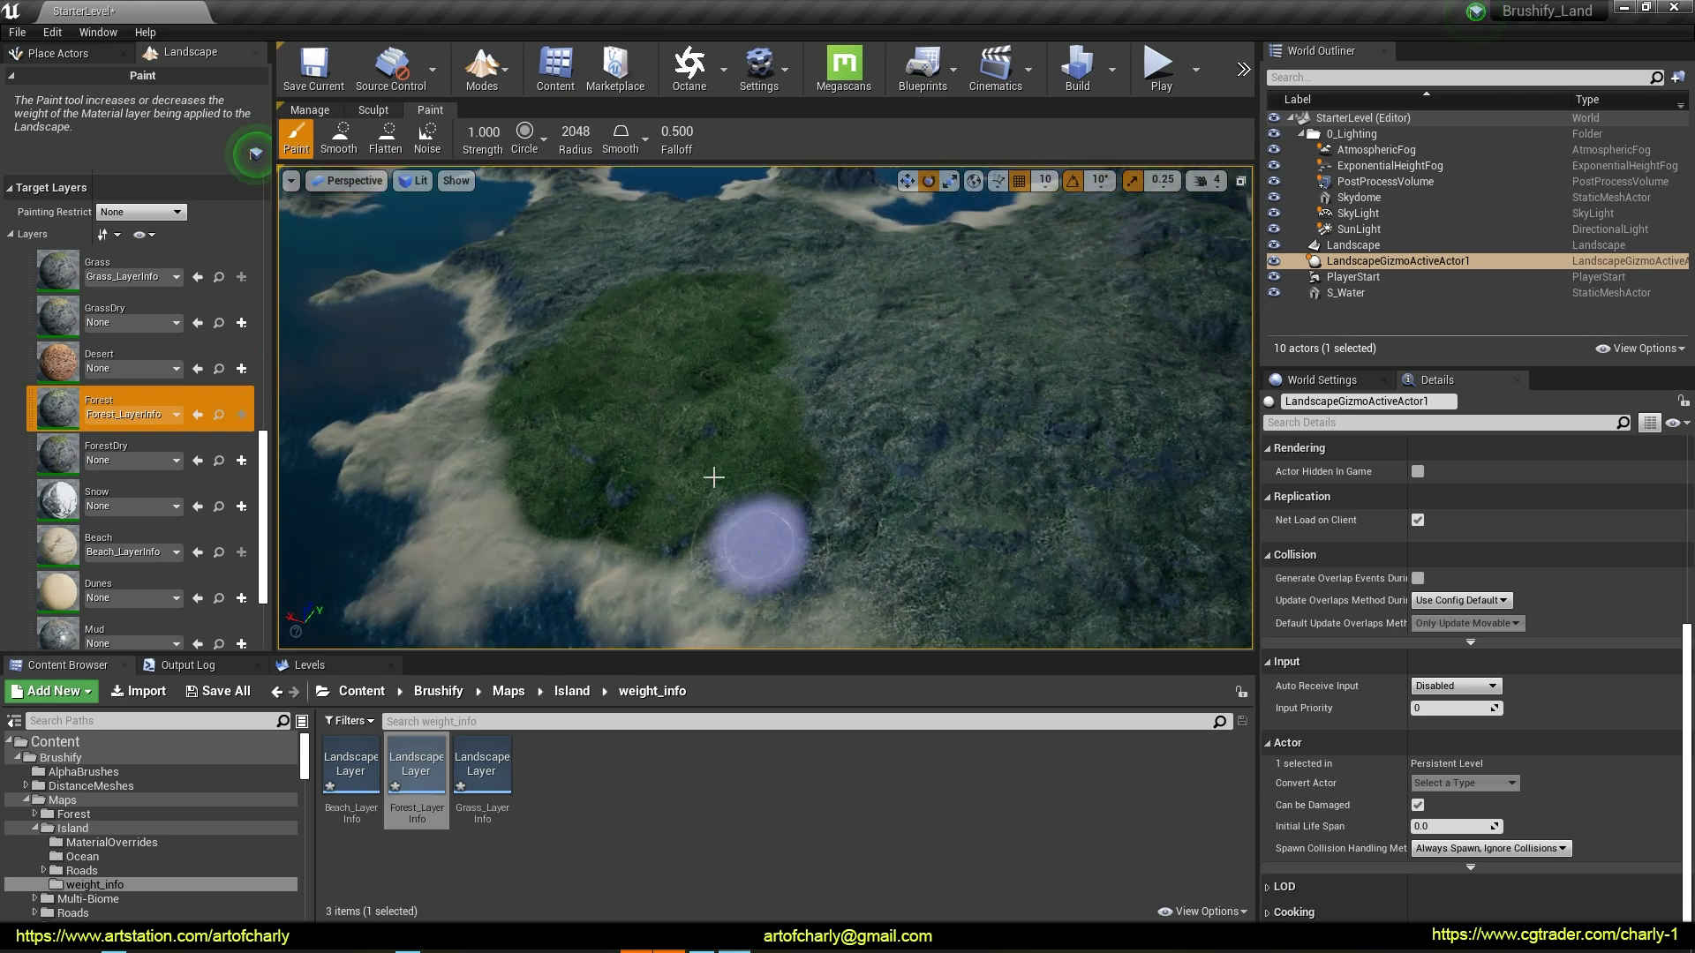
key("ctrl+z")
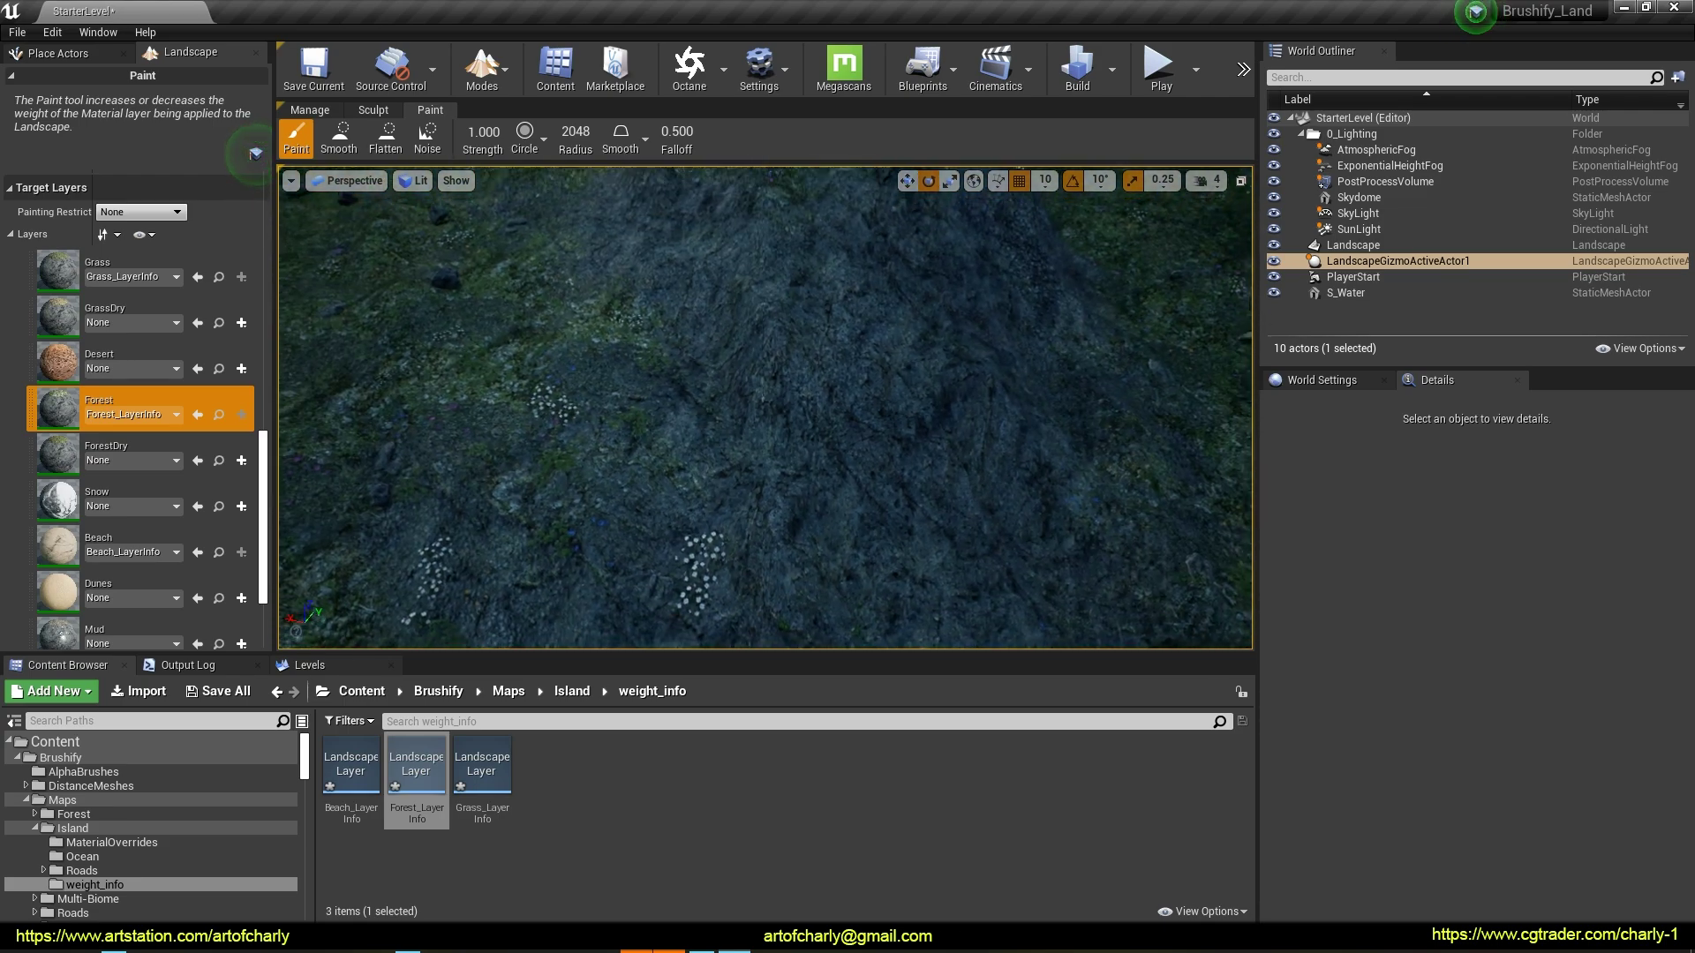
Erase Forest paint from parts of the island so rocky areas remain
right_click_drag(764, 406, 765, 371)
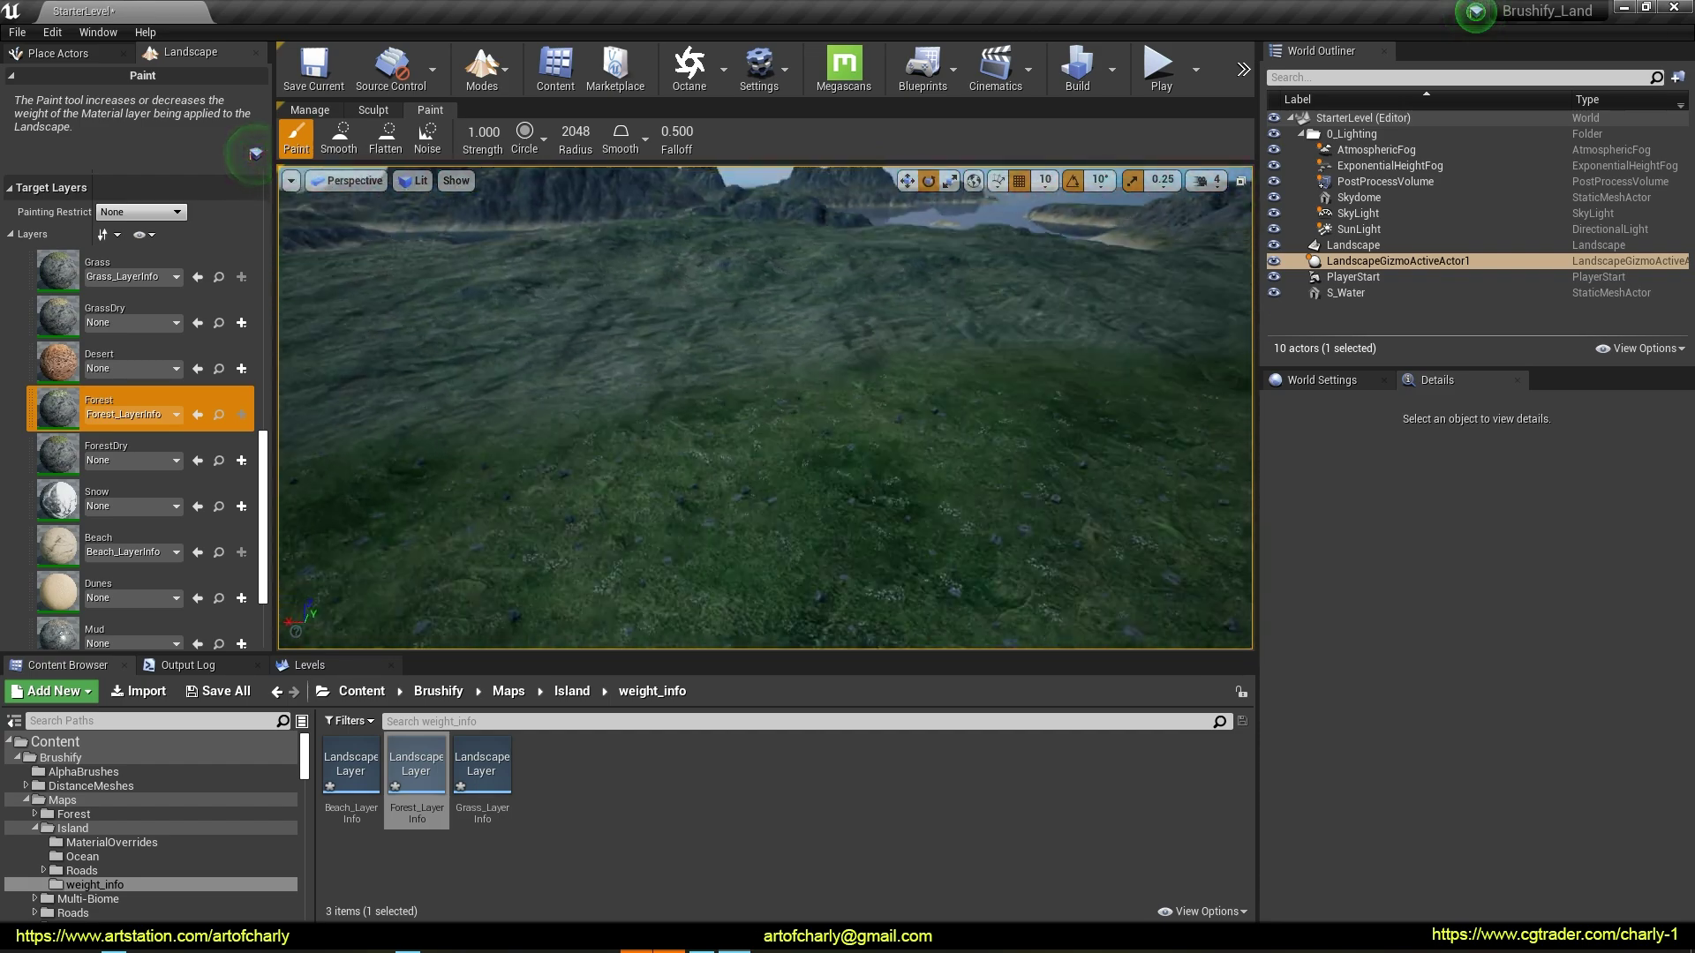
right_click_drag(765, 371, 764, 406)
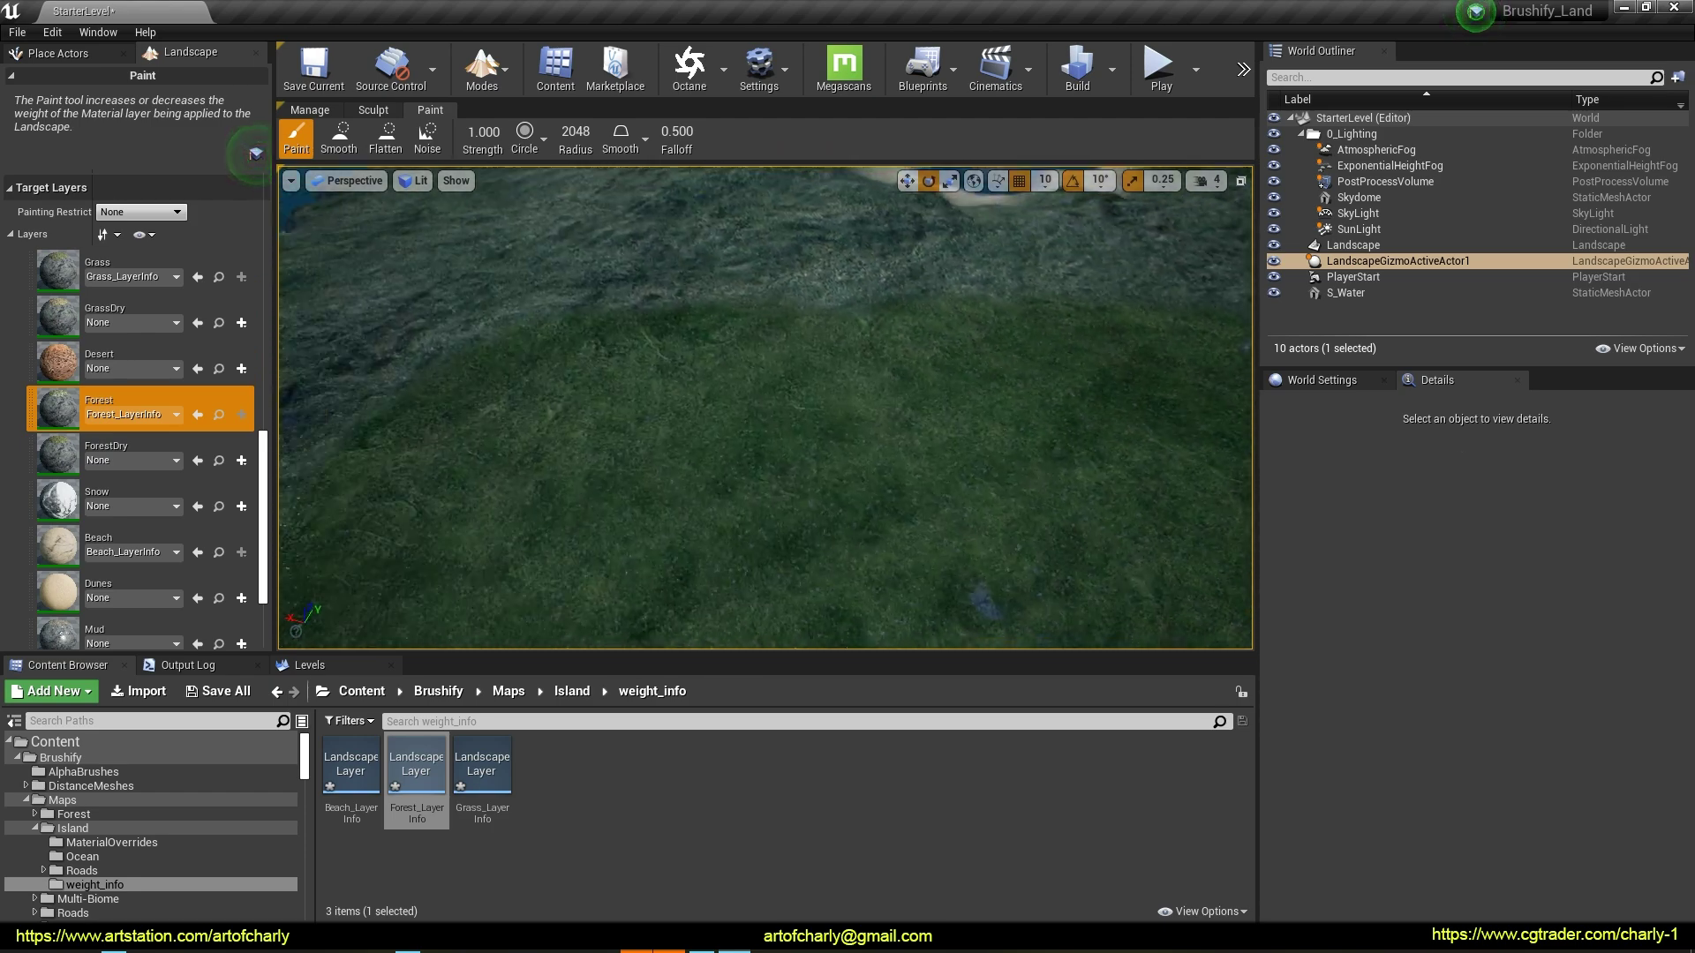
scroll(931, 342, "down", 5)
scroll(931, 341, "down", 4)
scroll(931, 341, "down", 2)
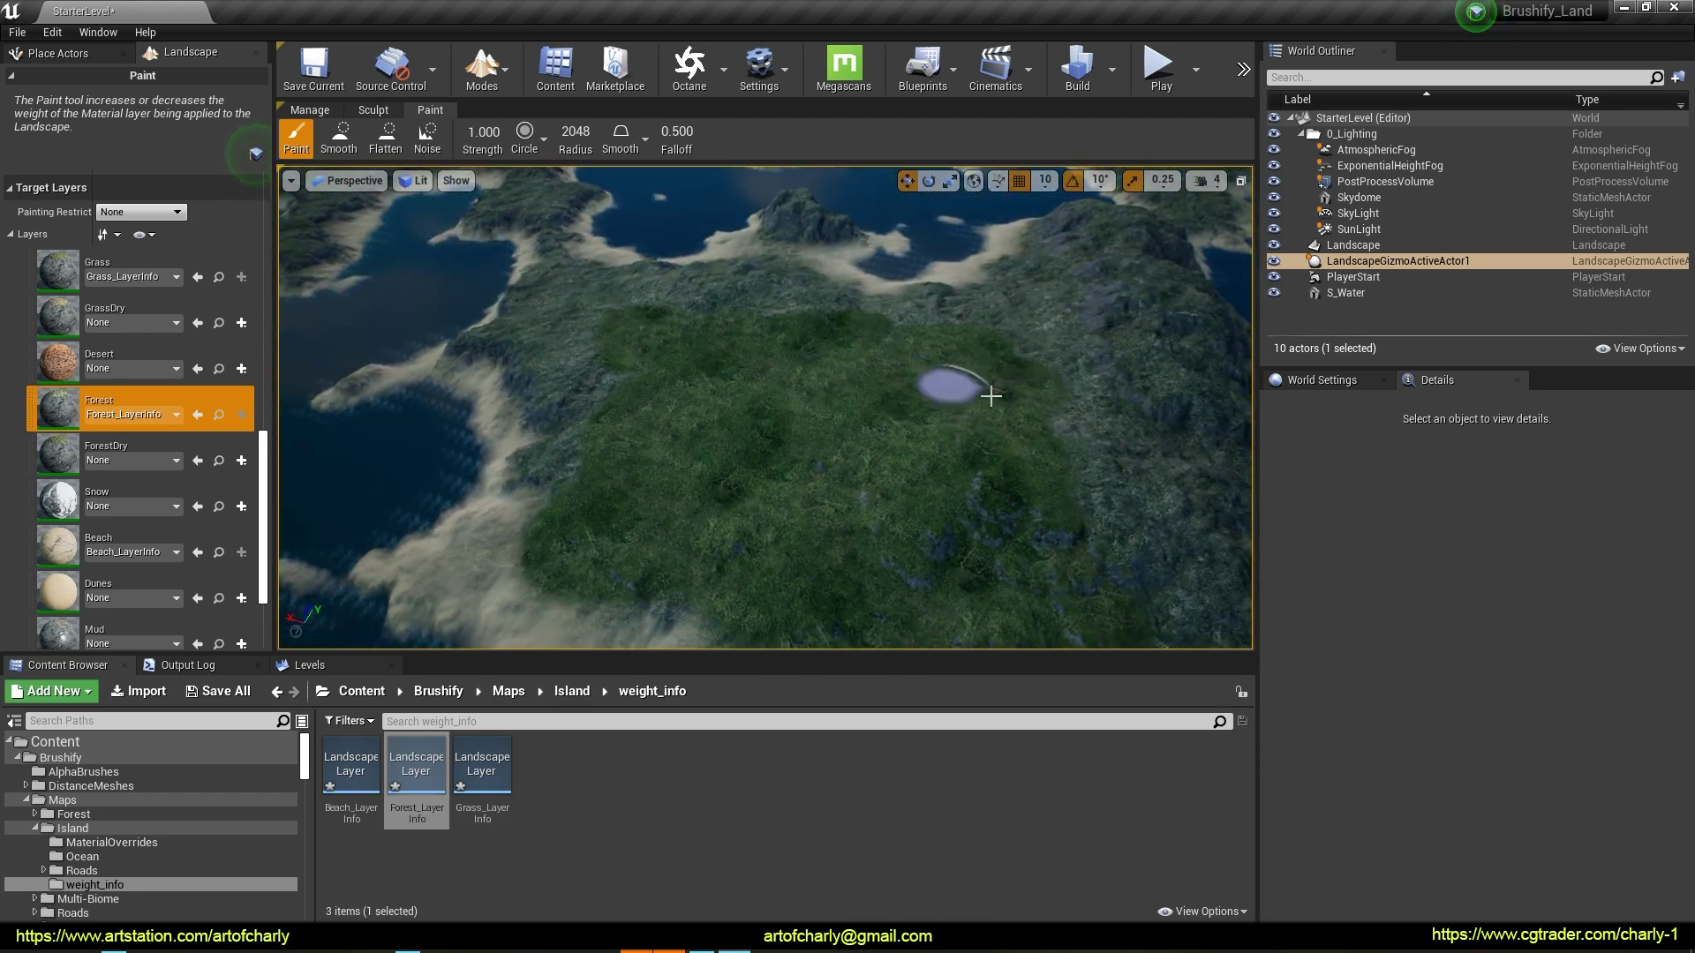
scroll(1090, 481, "down", 5)
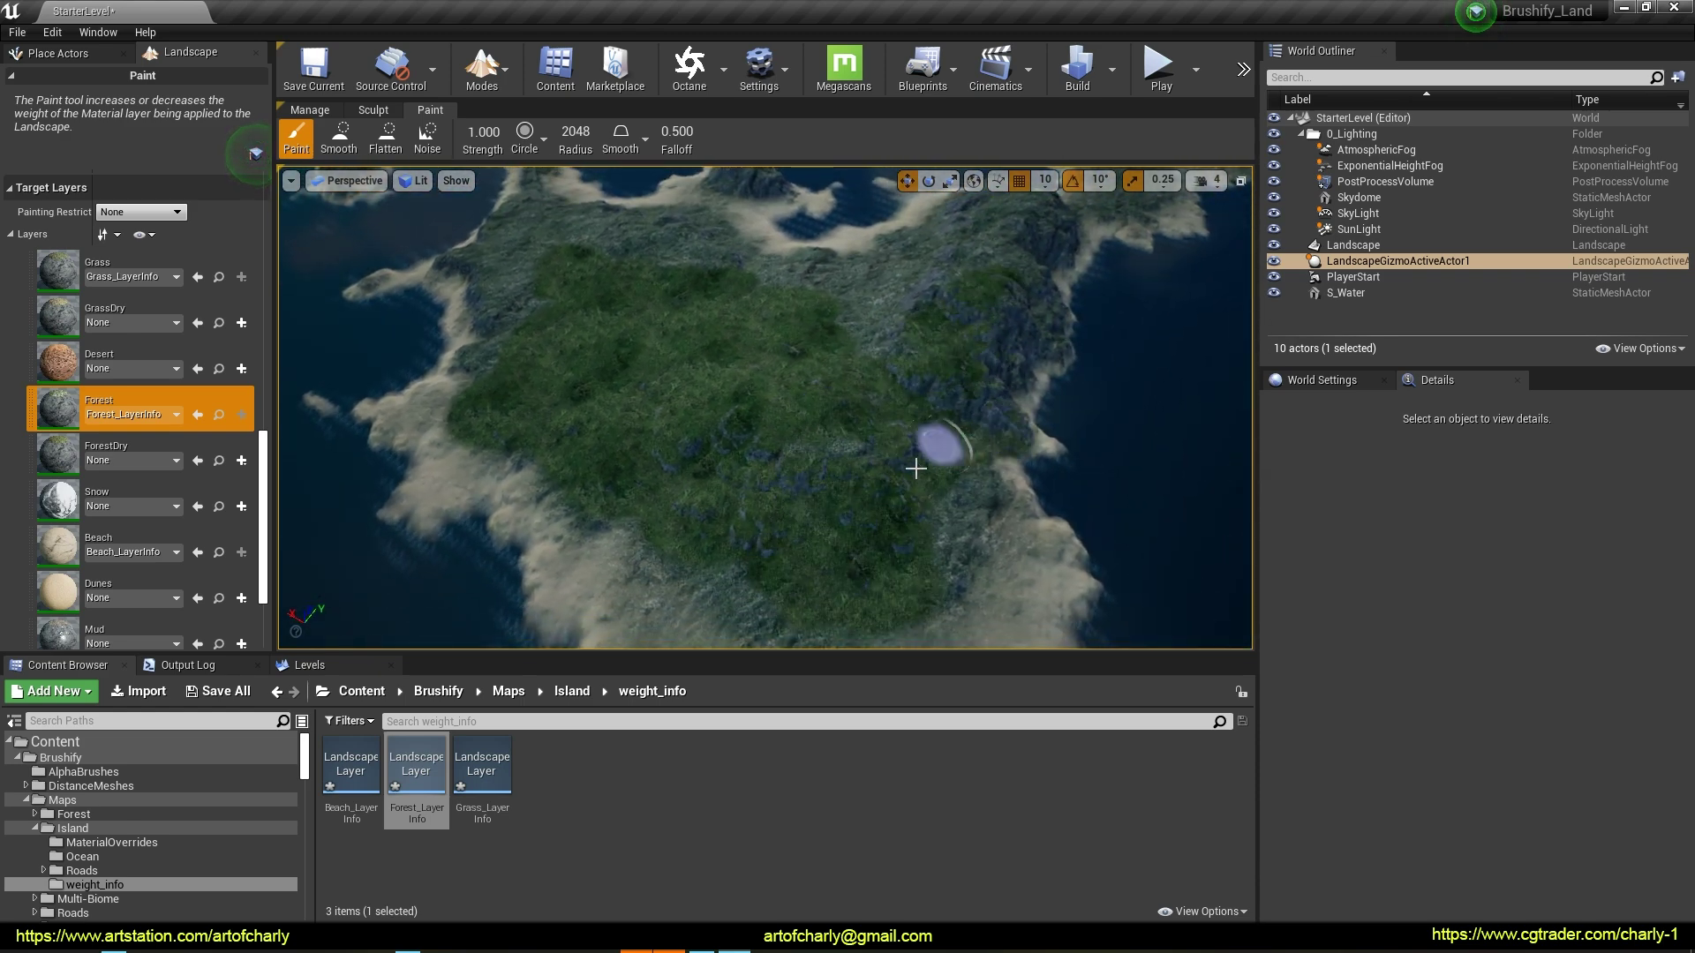
right_click_drag(916, 468, 907, 337)
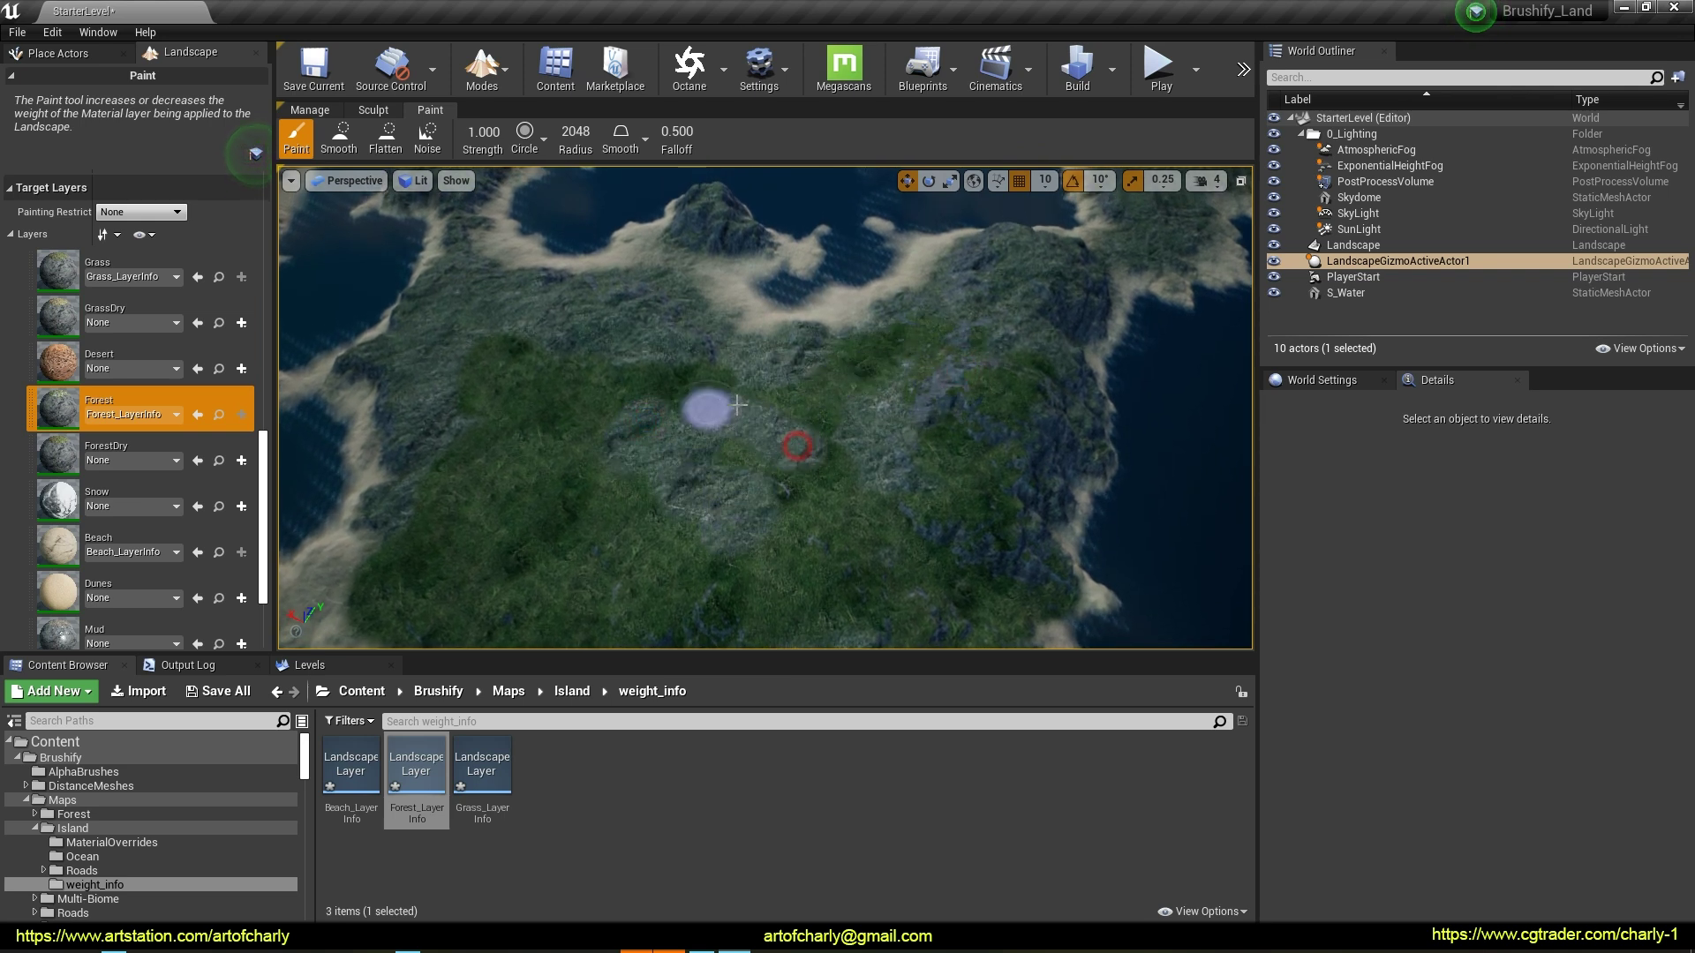
mouse_move(500, 429)
left_mouse_down()
mouse_move(542, 345)
mouse_move(554, 405)
left_mouse_up()
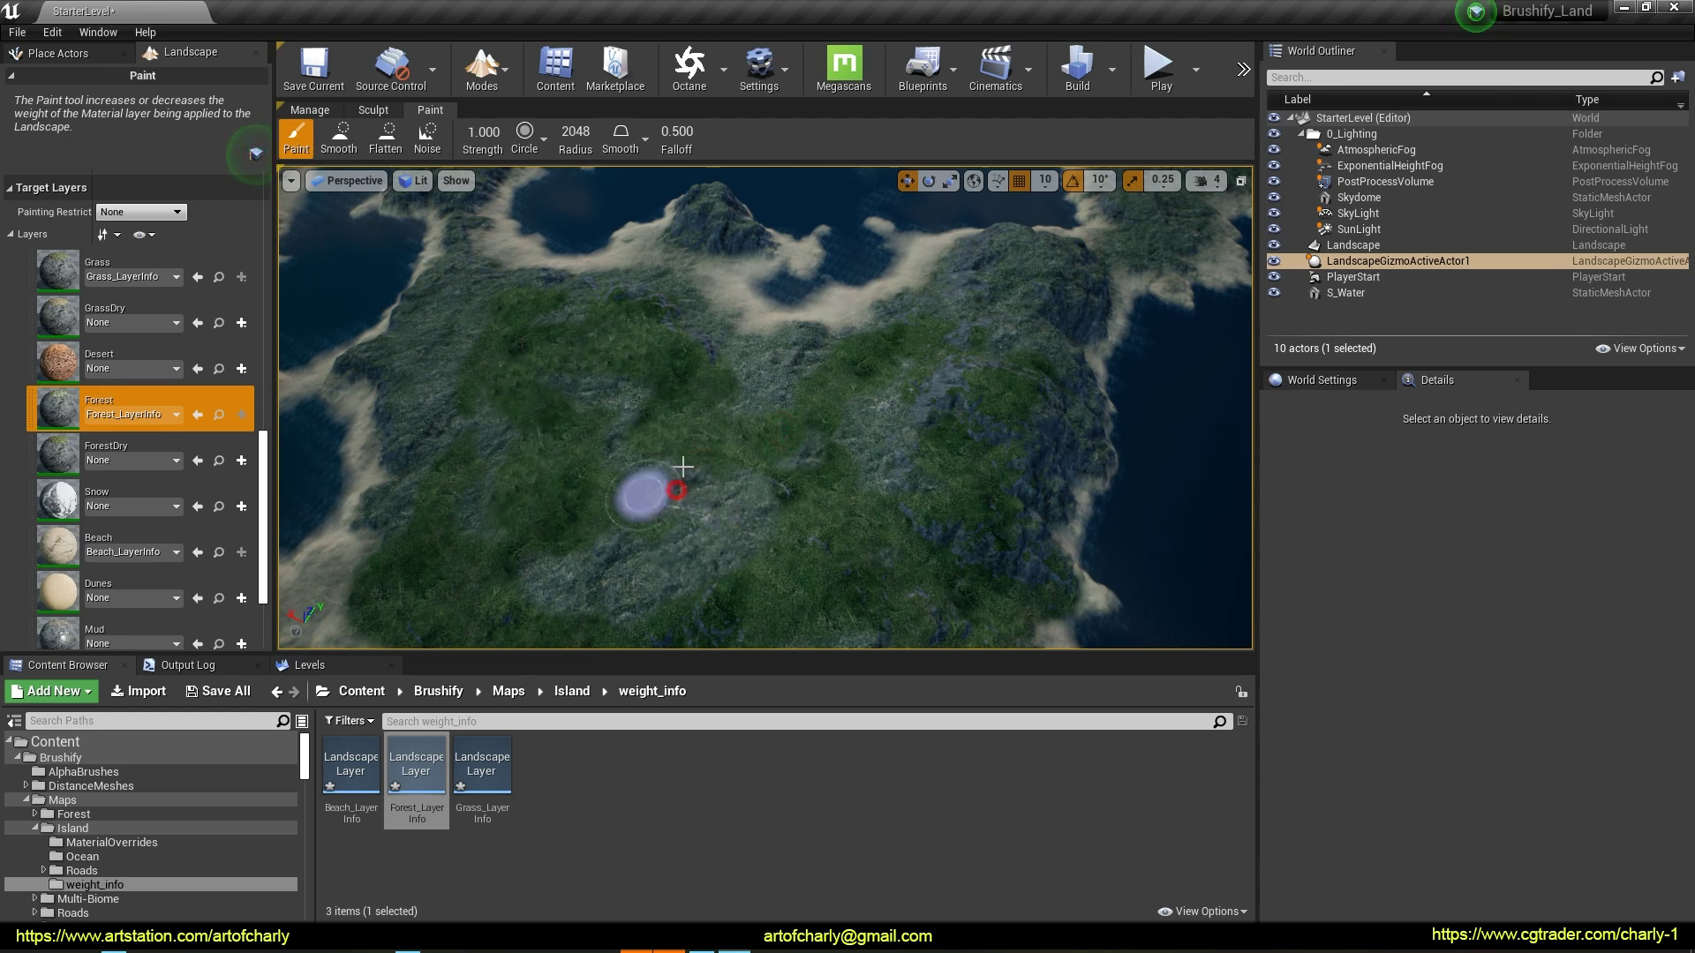
mouse_move(554, 405)
right_mouse_down()
mouse_move(680, 367)
mouse_move(671, 327)
right_mouse_up()
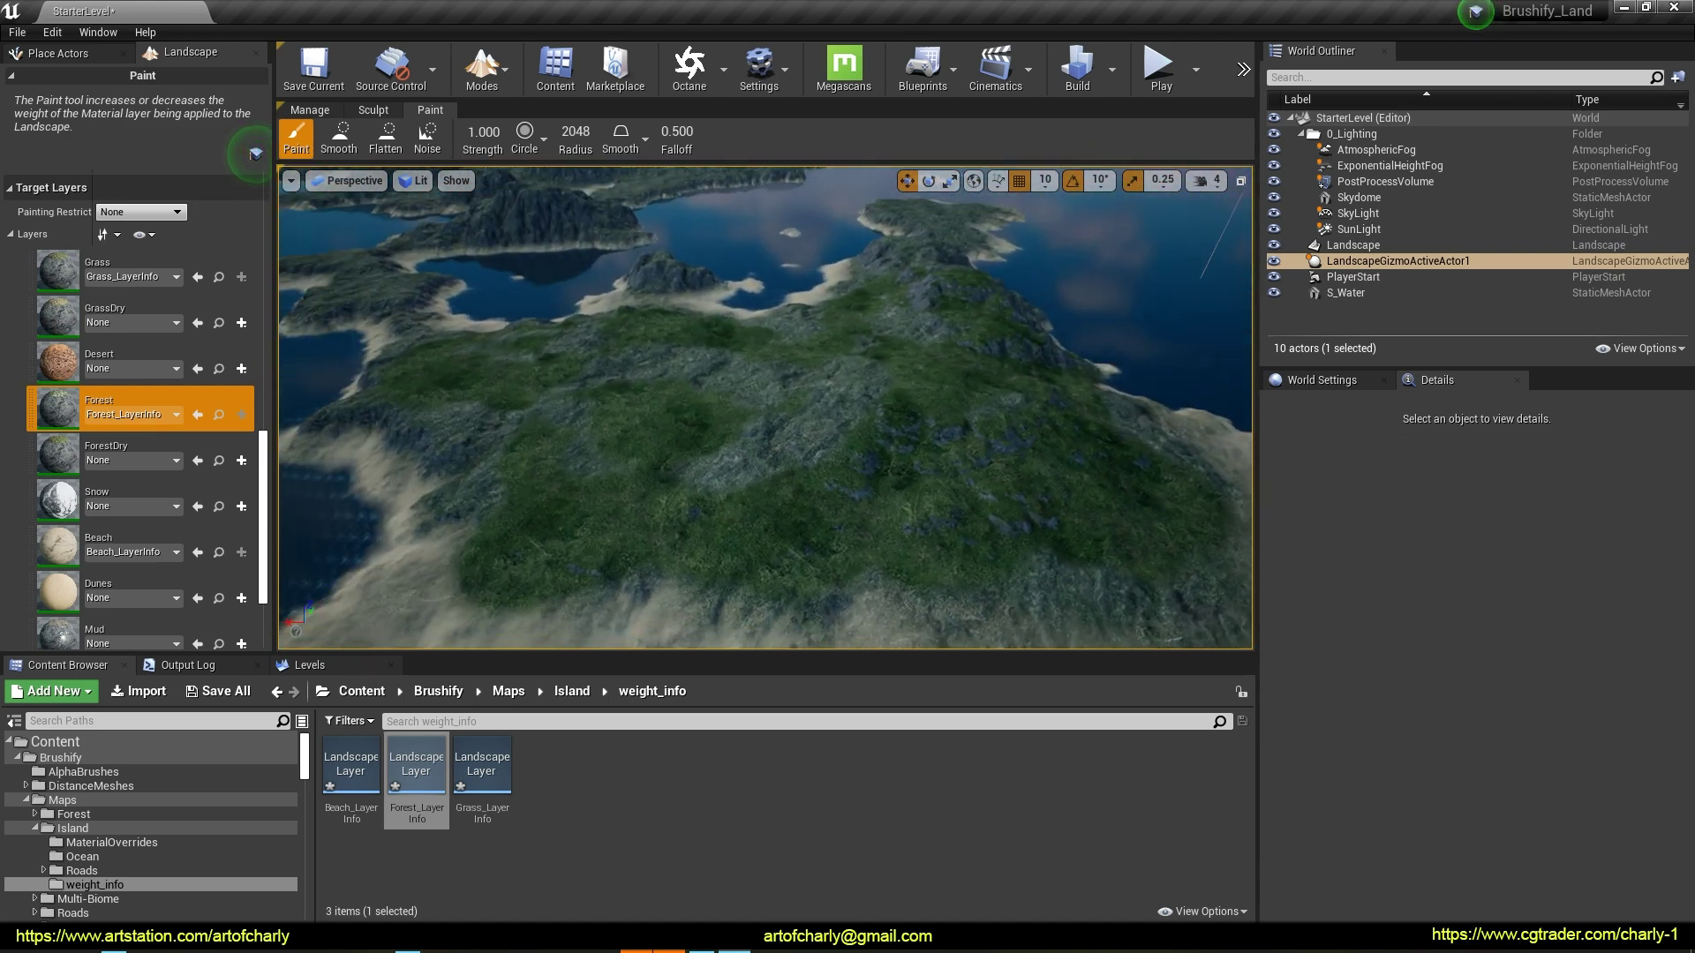
In Place mode, search 'foli' and drop a Procedural Foliage Volume onto the island centre
left_click(481, 66)
left_click(521, 120)
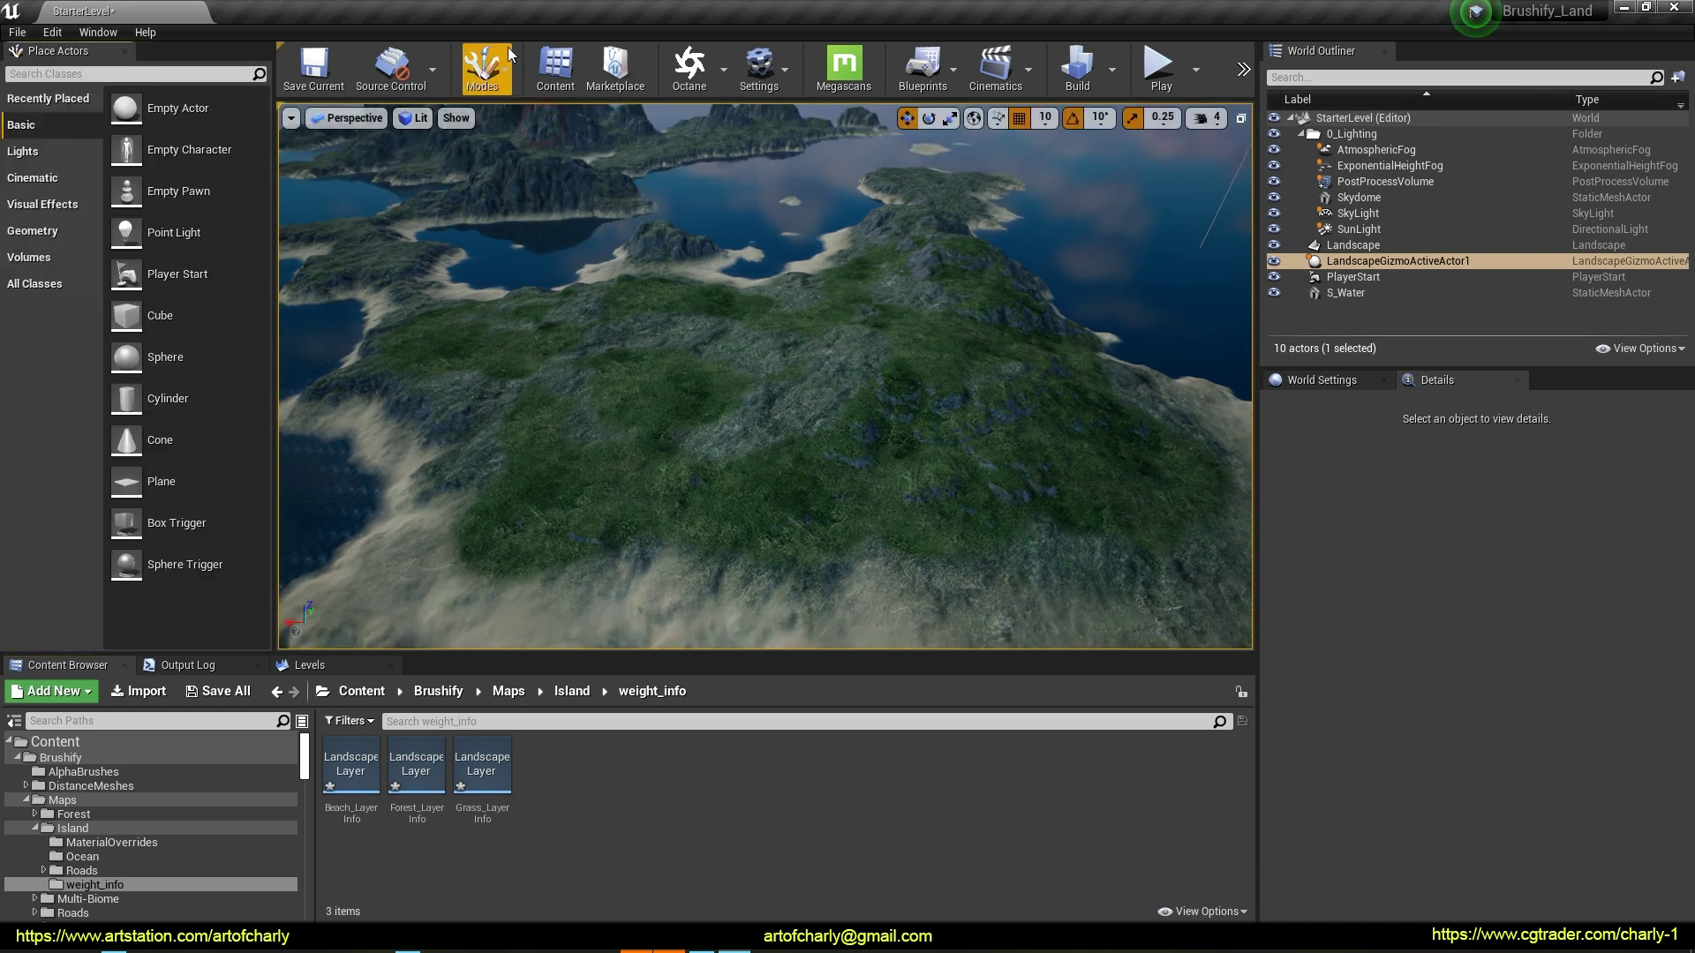
left_click(28, 256)
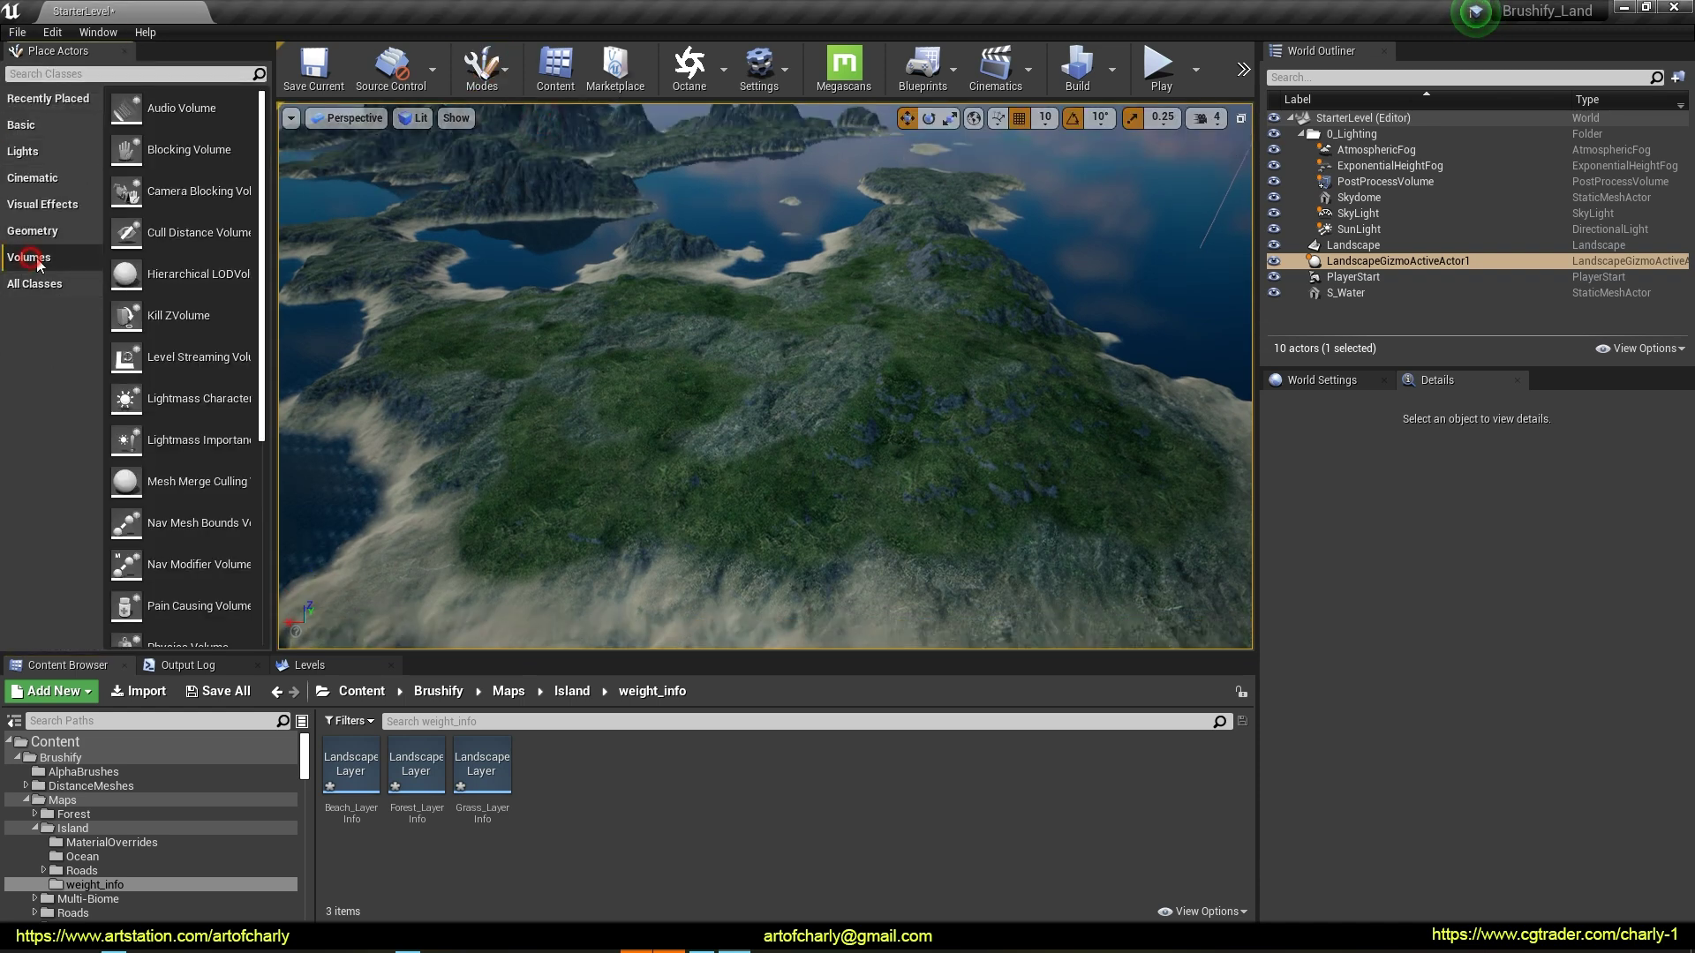
type("foli")
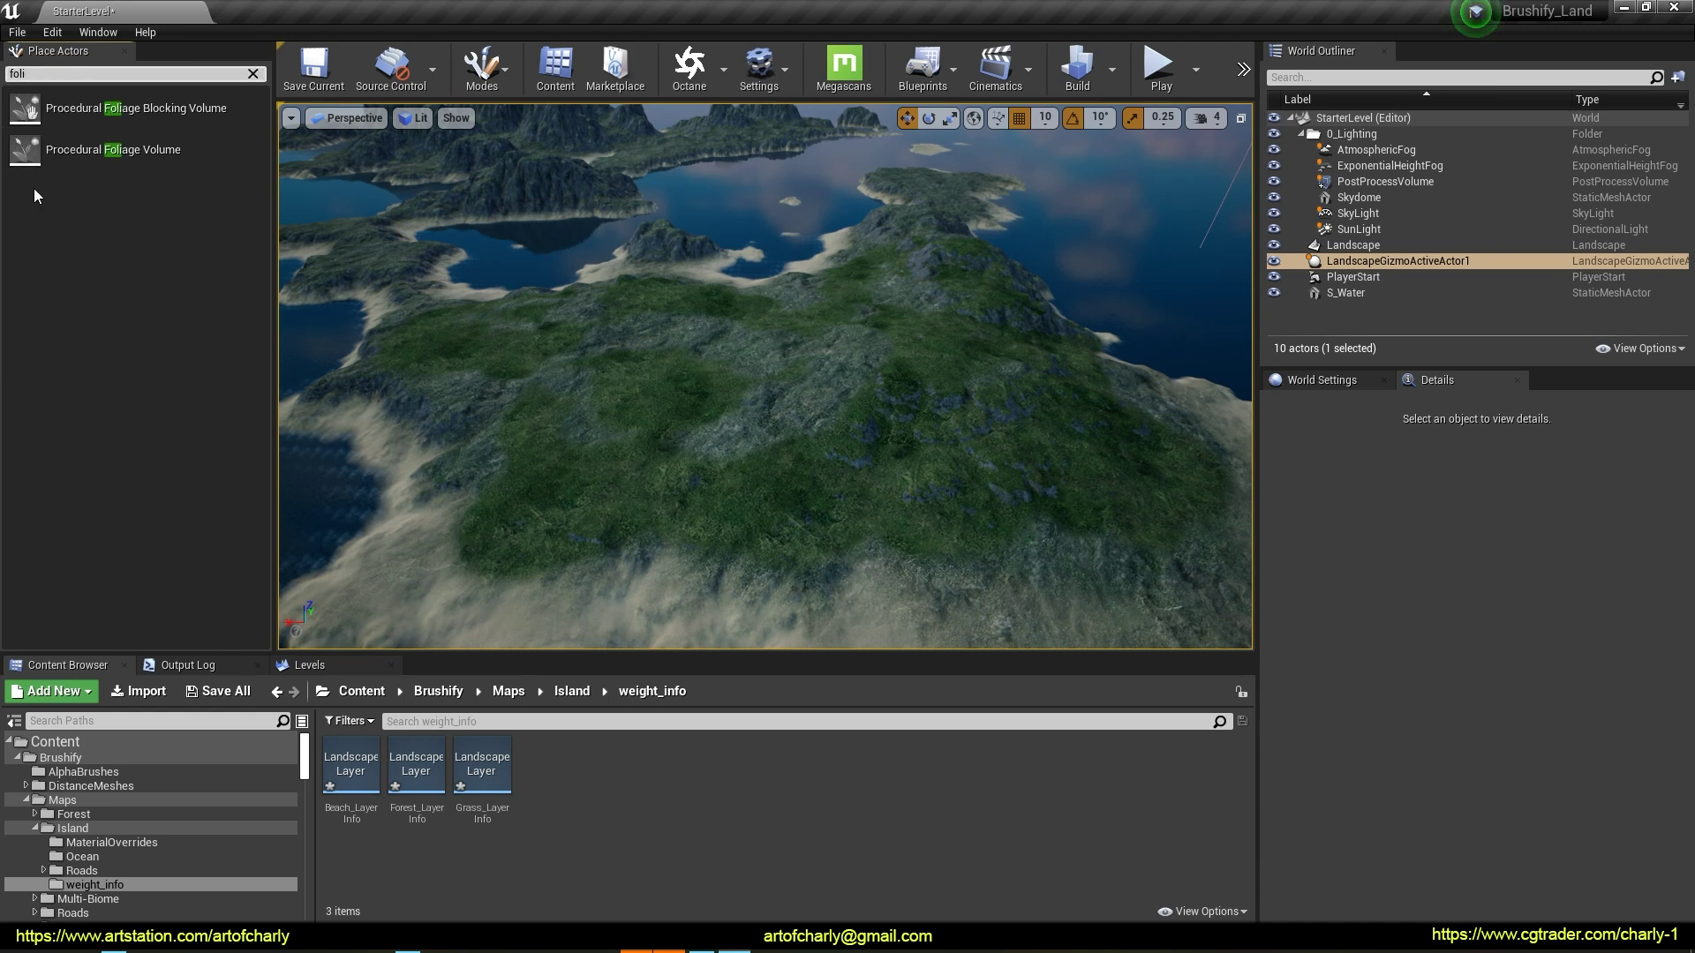
left_click_drag(24, 178, 125, 179)
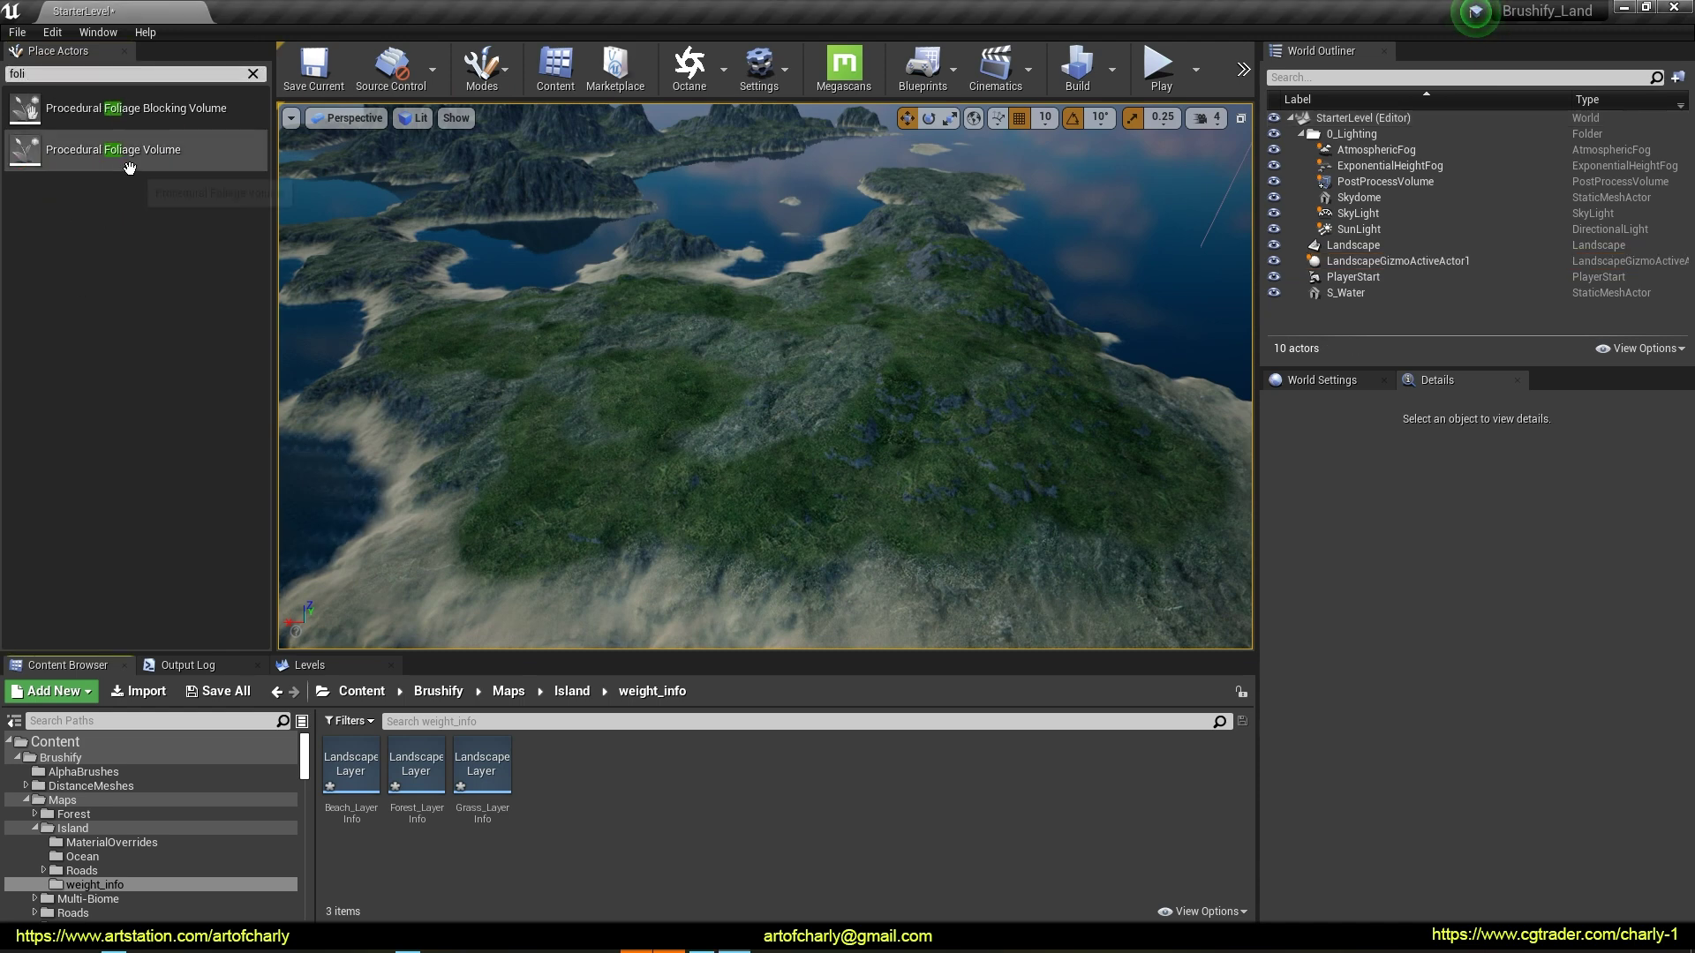
left_click_drag(113, 150, 499, 312)
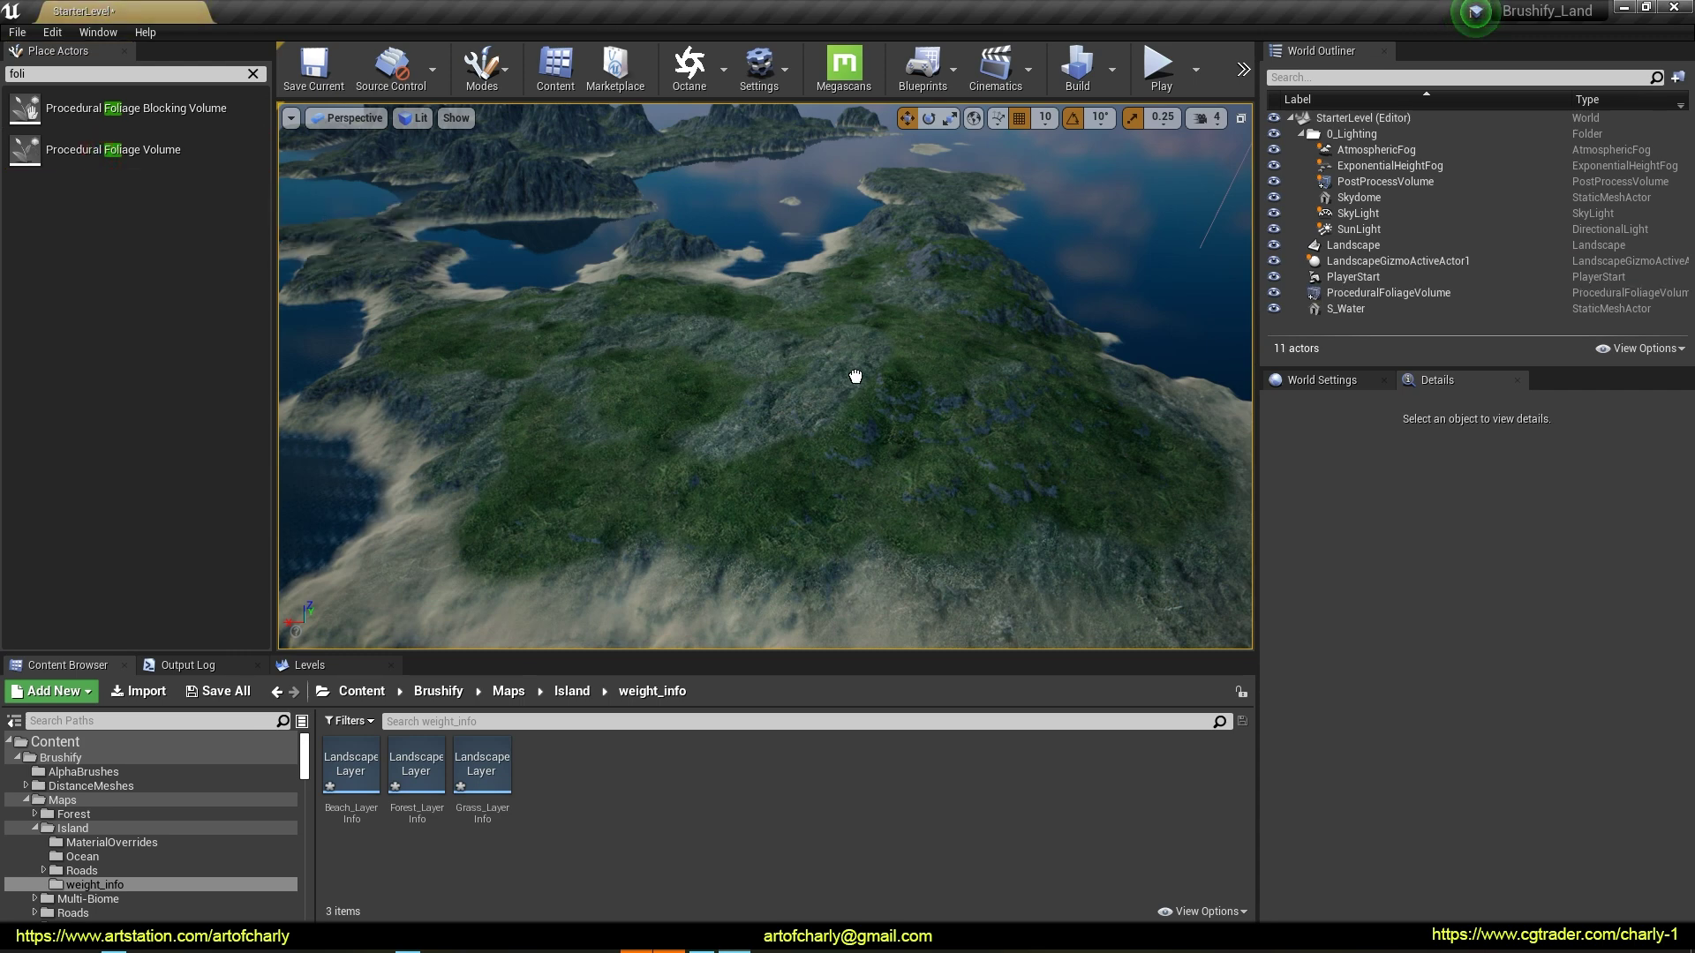
left_click_drag(855, 377, 839, 371)
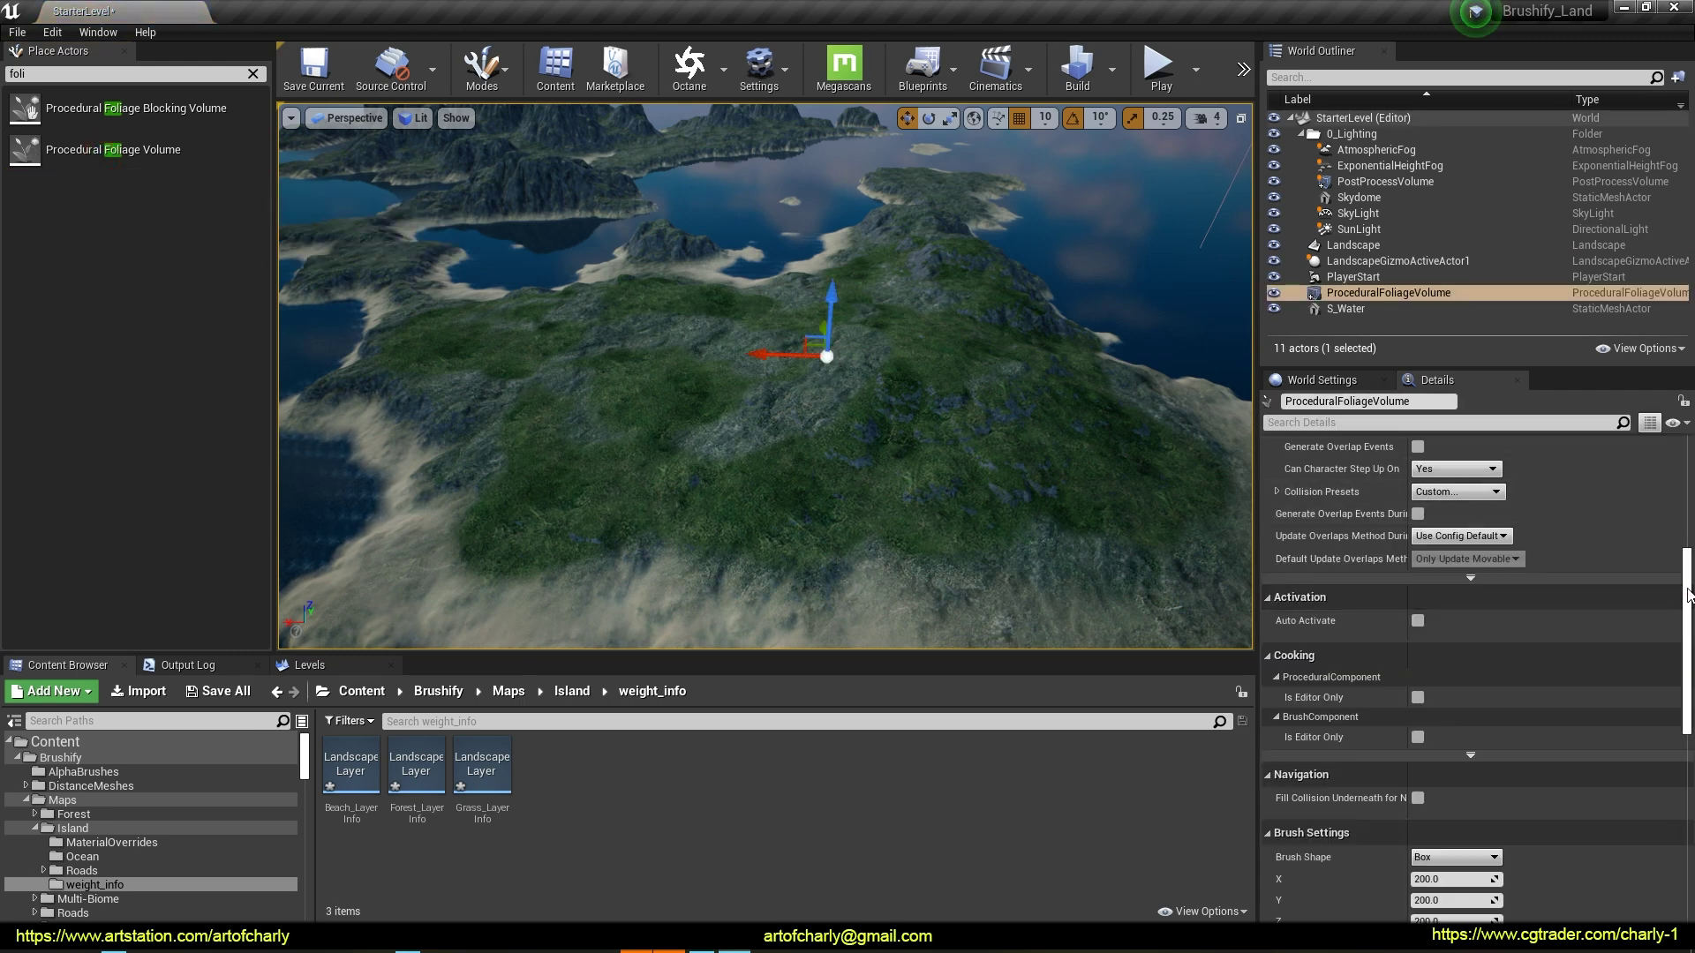
Scale the foliage volume to about 37967 × 26458 × 9982 and raise it above the landscape
scroll(1679, 591, "down", 5)
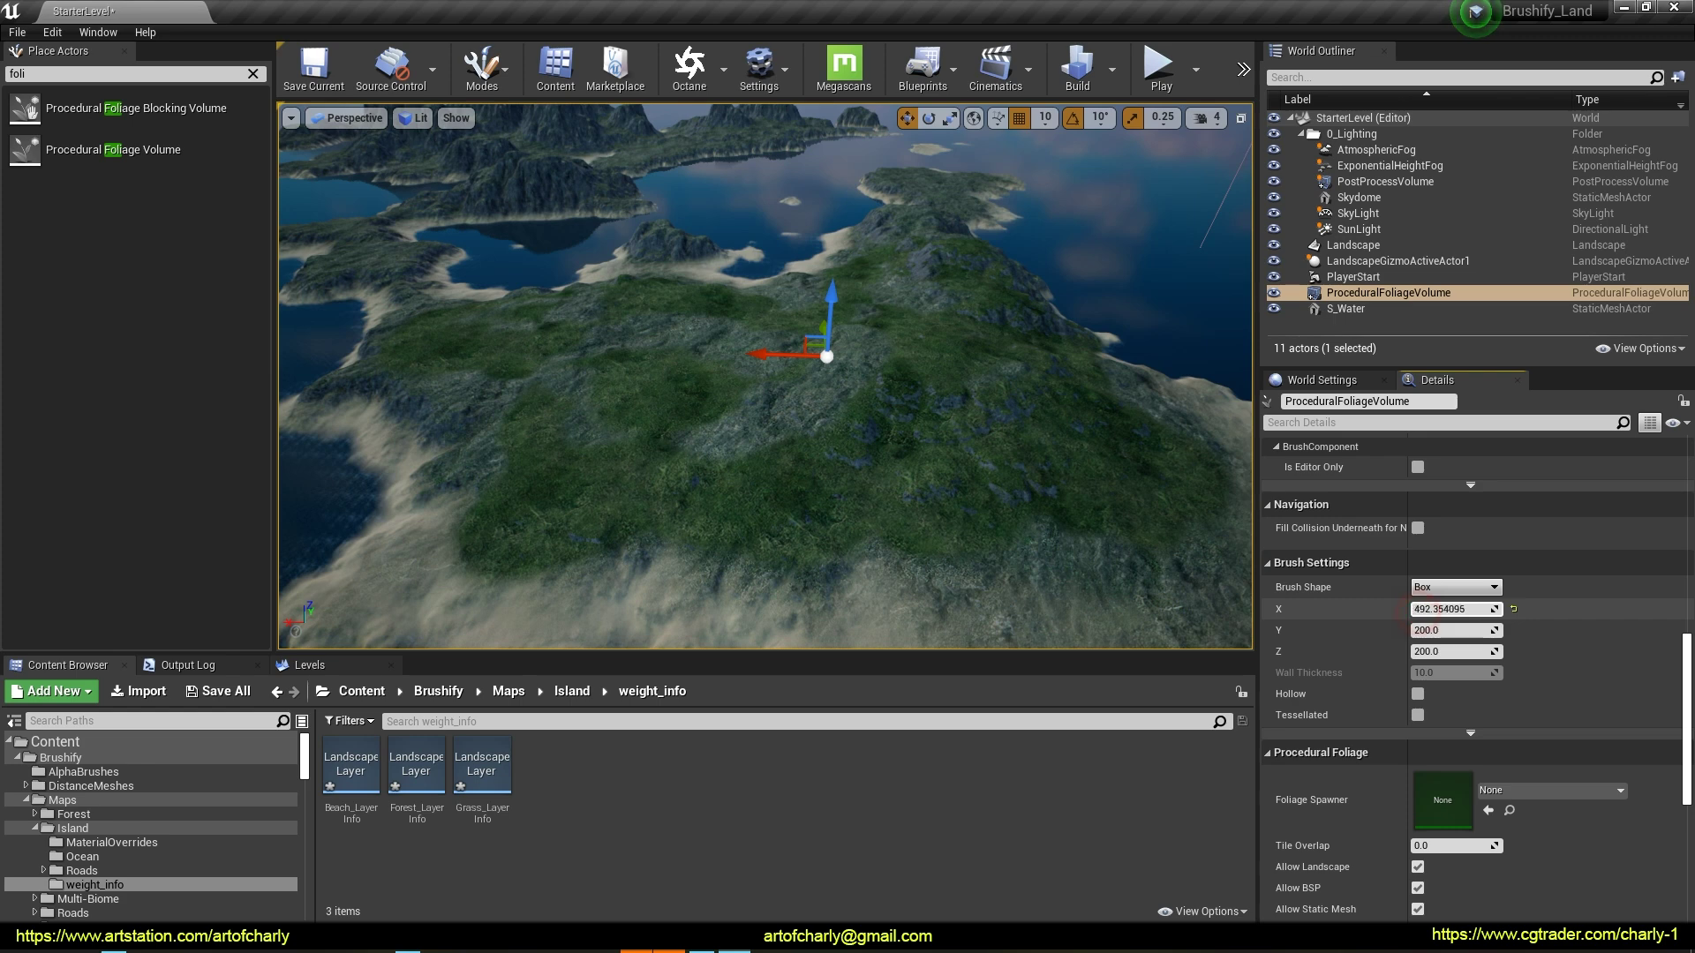
mouse_move(1447, 609)
left_mouse_down()
mouse_move(1423, 630)
mouse_move(1500, 630)
mouse_move(1456, 651)
mouse_move(1501, 609)
mouse_move(1412, 609)
mouse_move(1465, 652)
mouse_move(1439, 651)
mouse_move(1492, 630)
left_mouse_up()
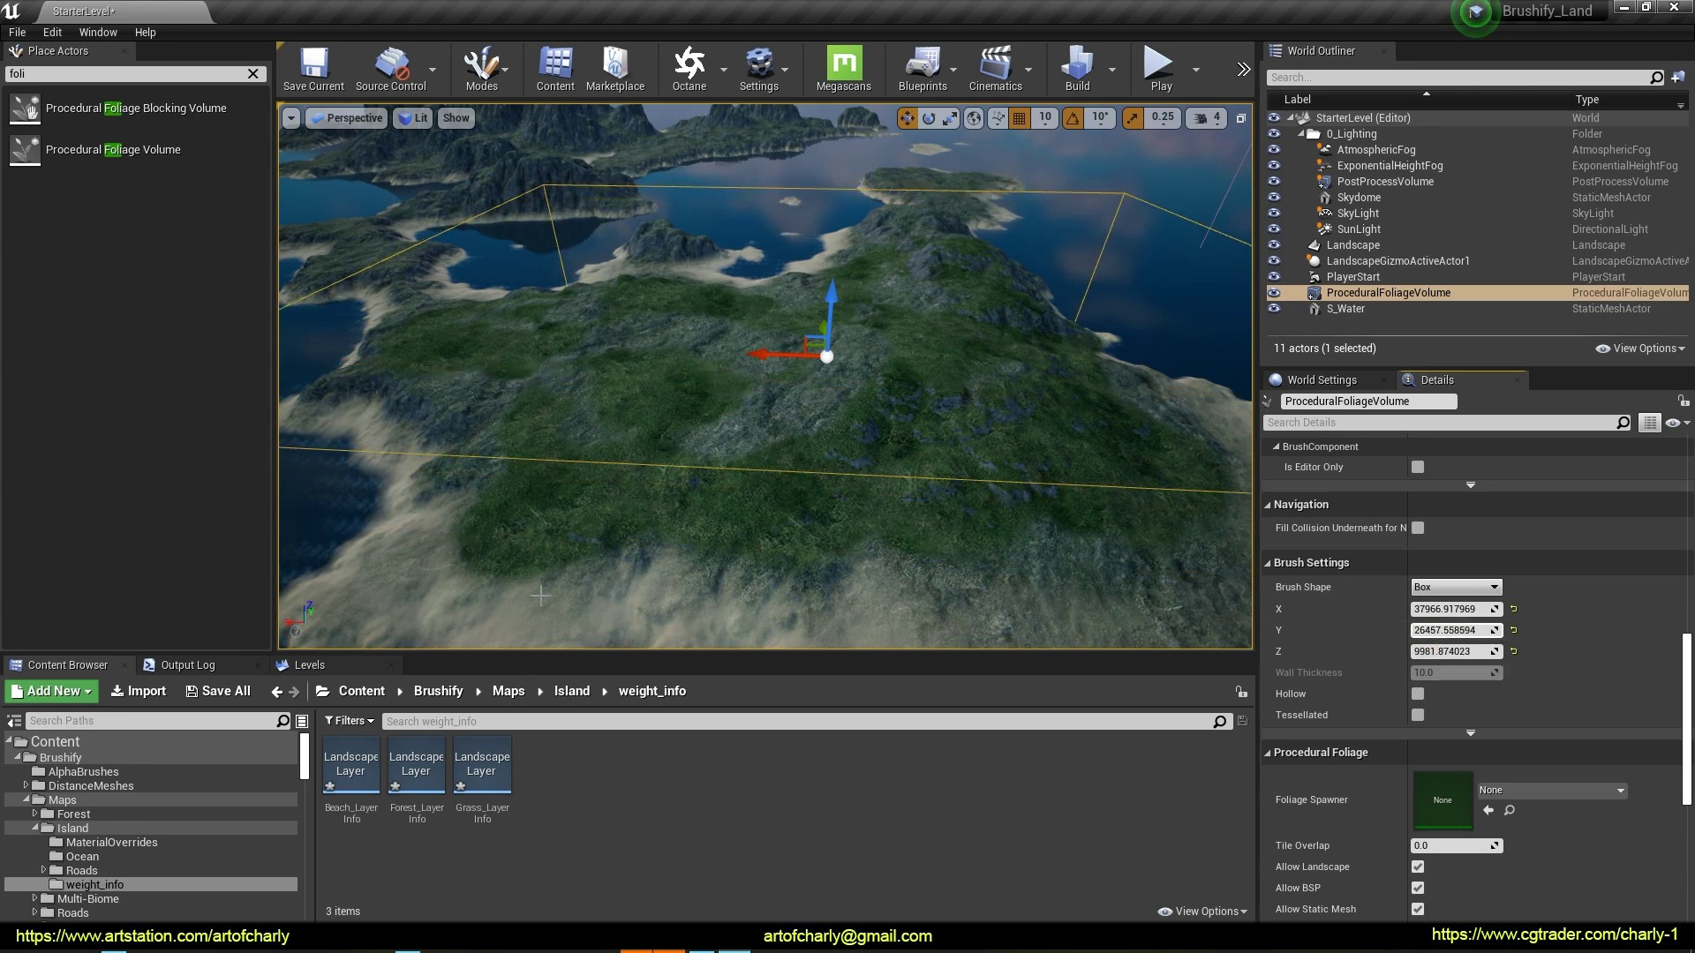
left_click_drag(827, 307, 830, 209)
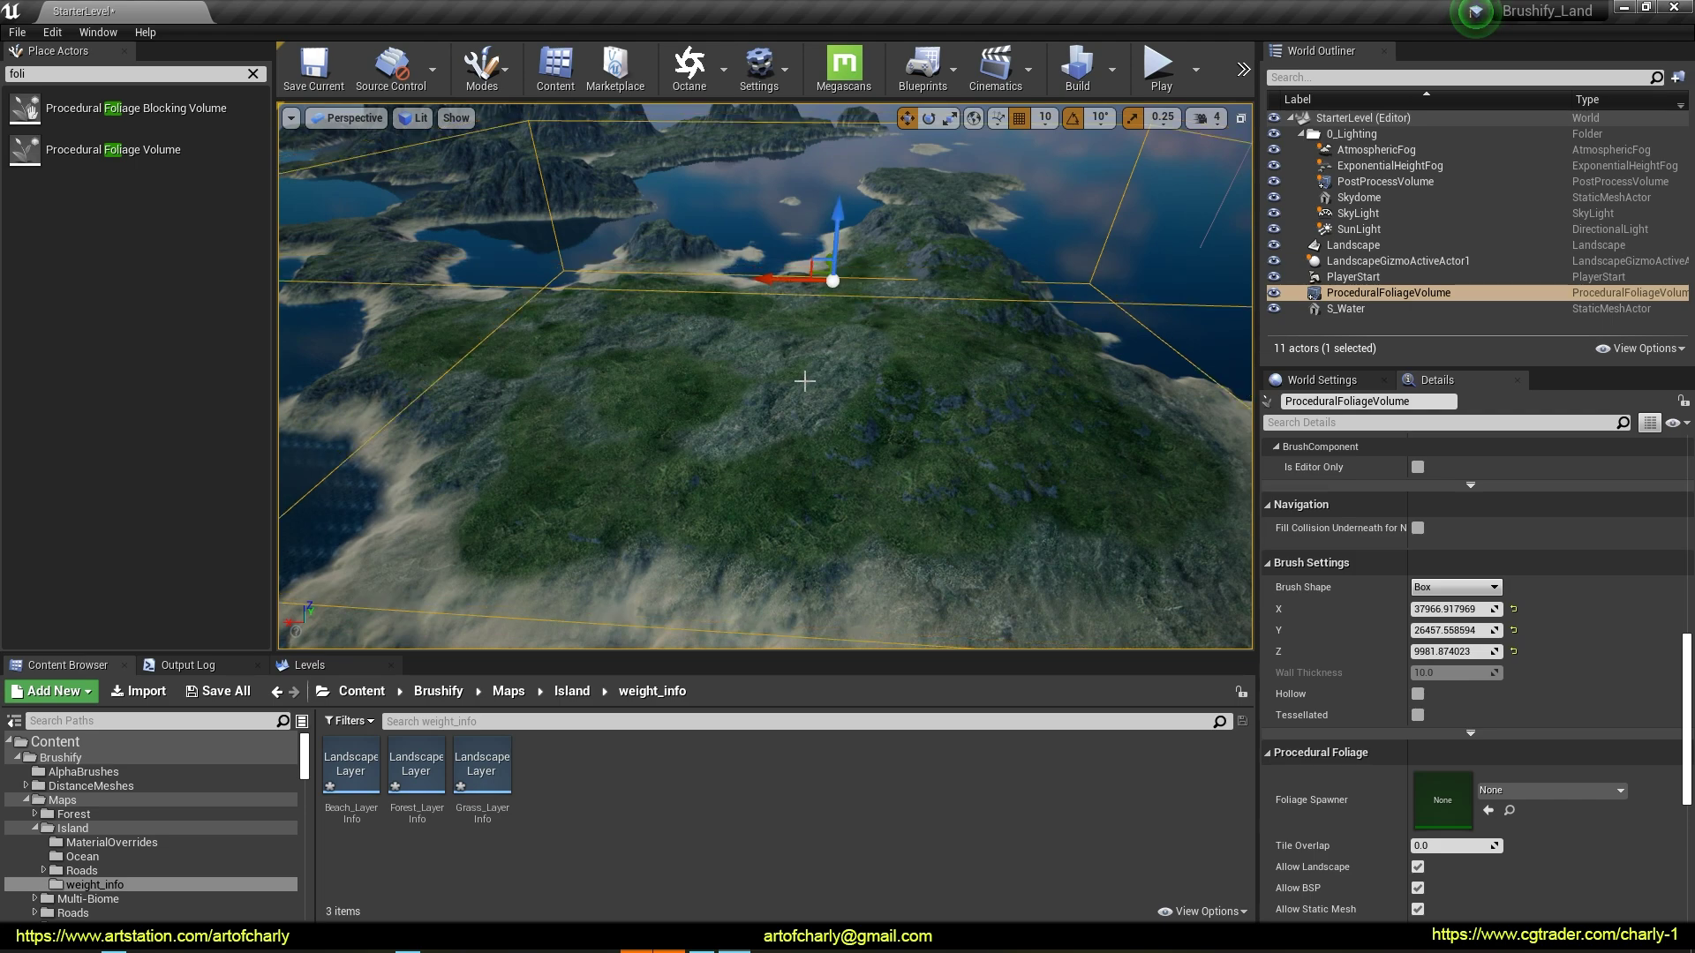
mouse_move(845, 390)
right_mouse_down()
mouse_move(845, 424)
mouse_move(845, 371)
mouse_move(845, 415)
mouse_move(845, 388)
right_mouse_up()
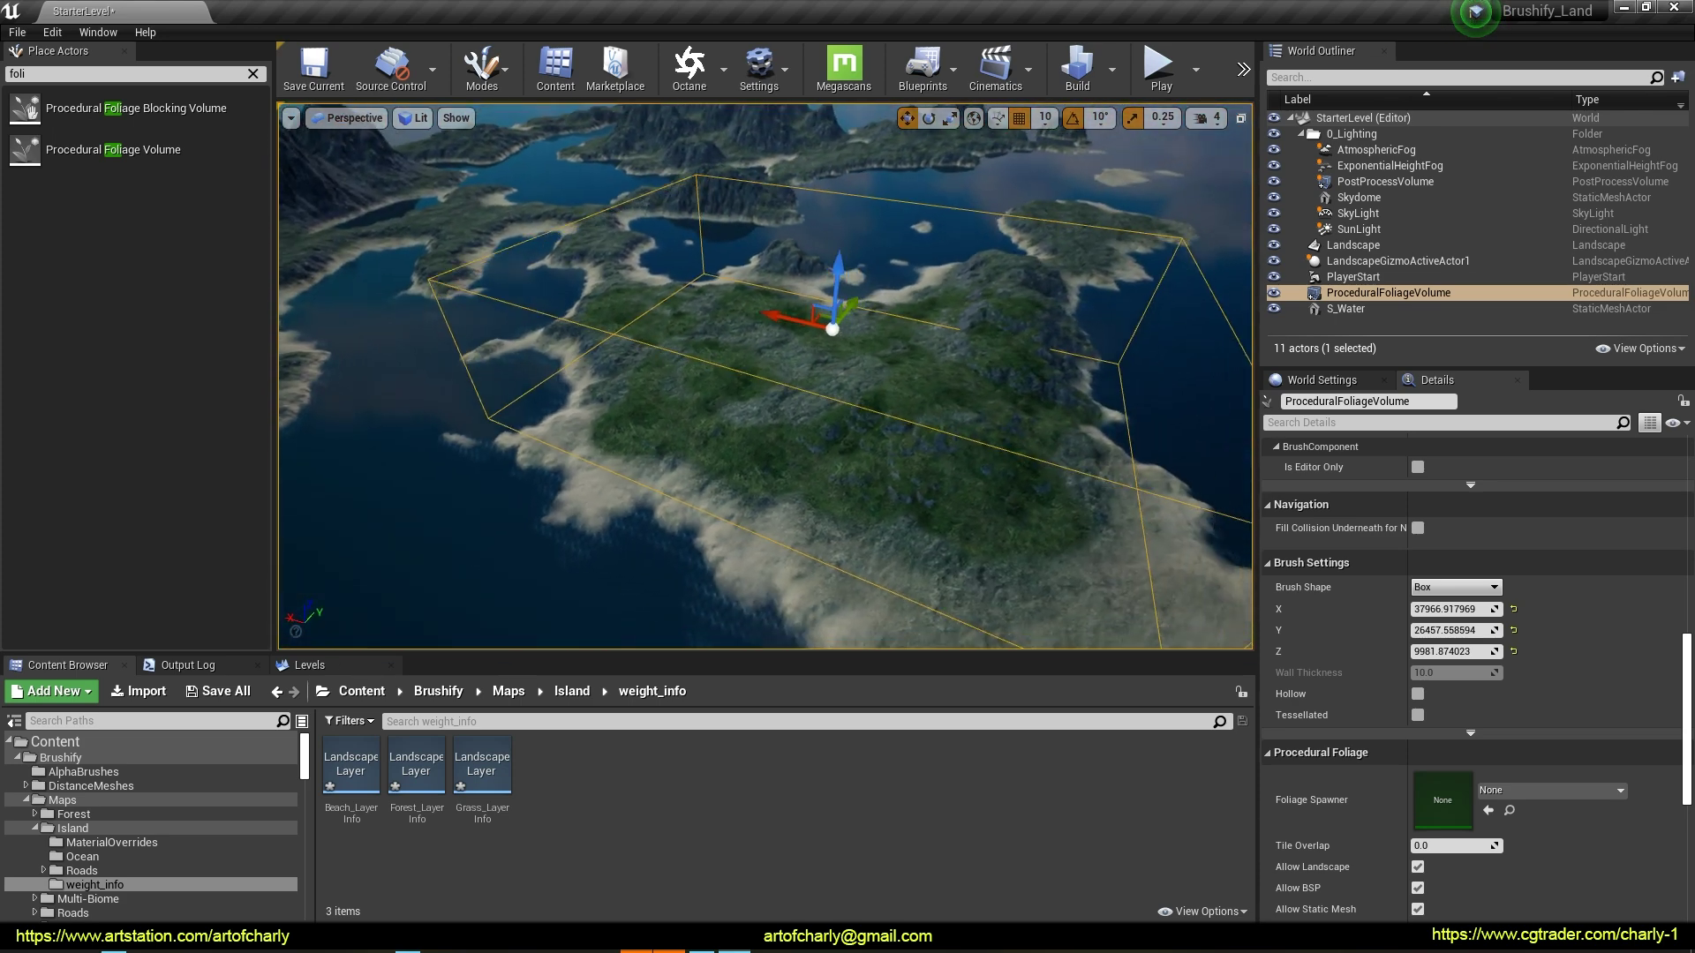
left_click_drag(1255, 807, 1447, 764)
key("Escape")
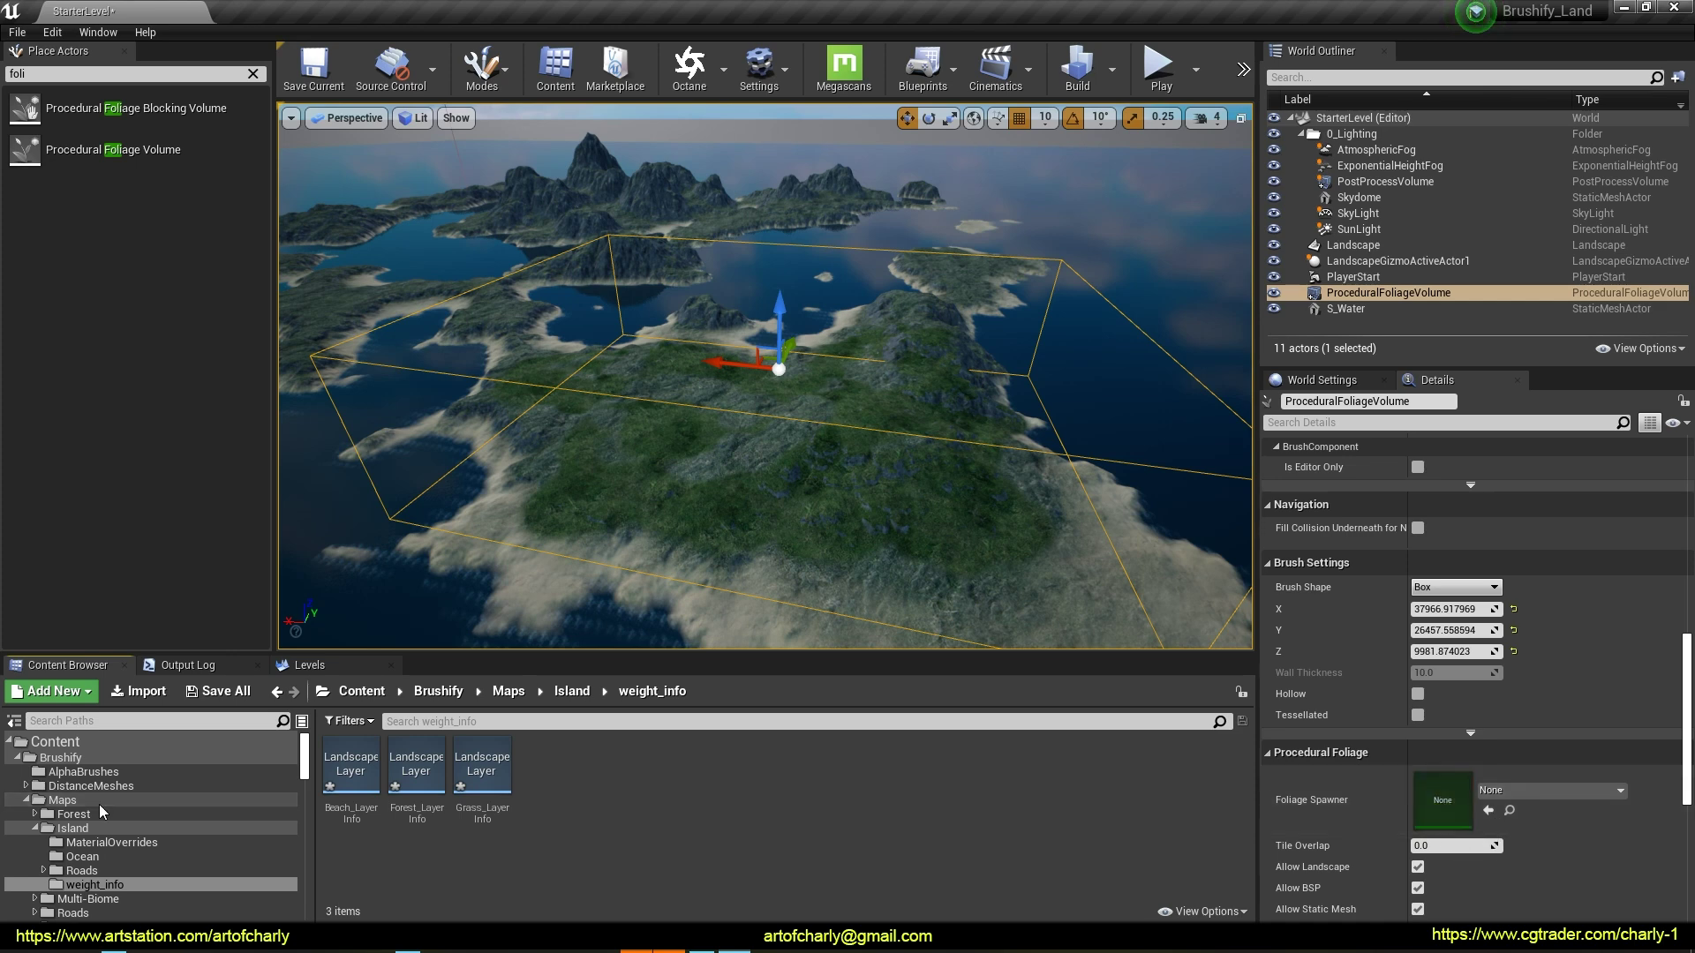
Browse the Content Browser to the Brushify/Procedural/Foliage/Trees_Green folder
left_click(569, 695)
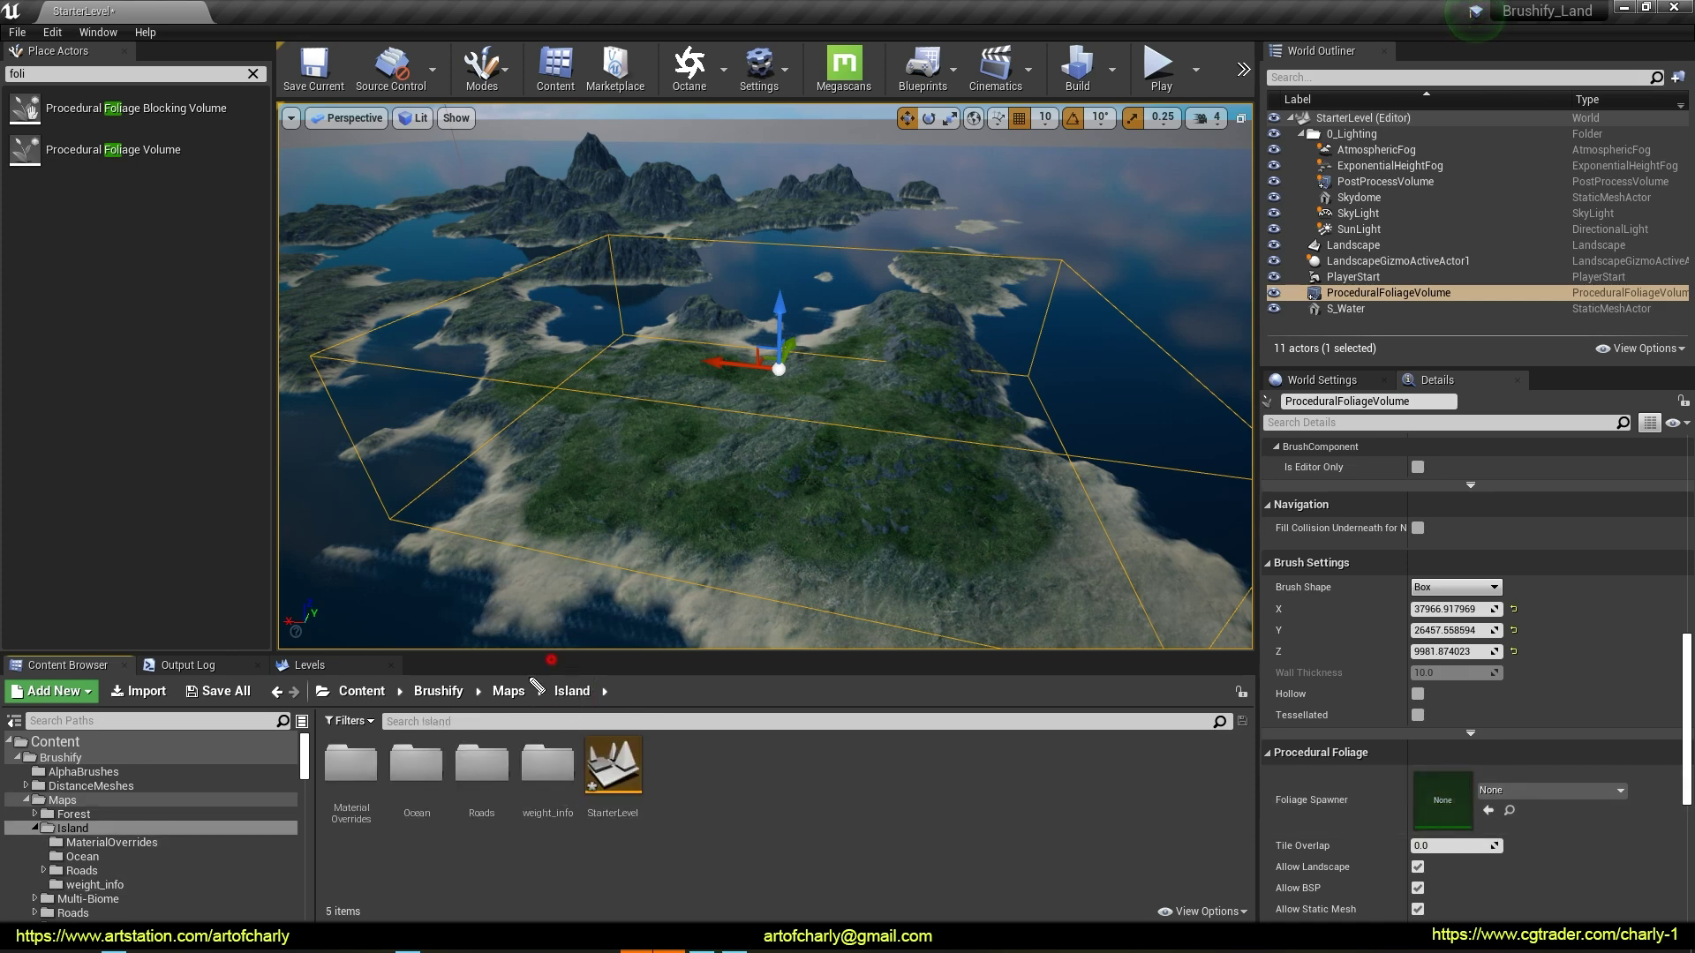
scroll(107, 850, "down", 3)
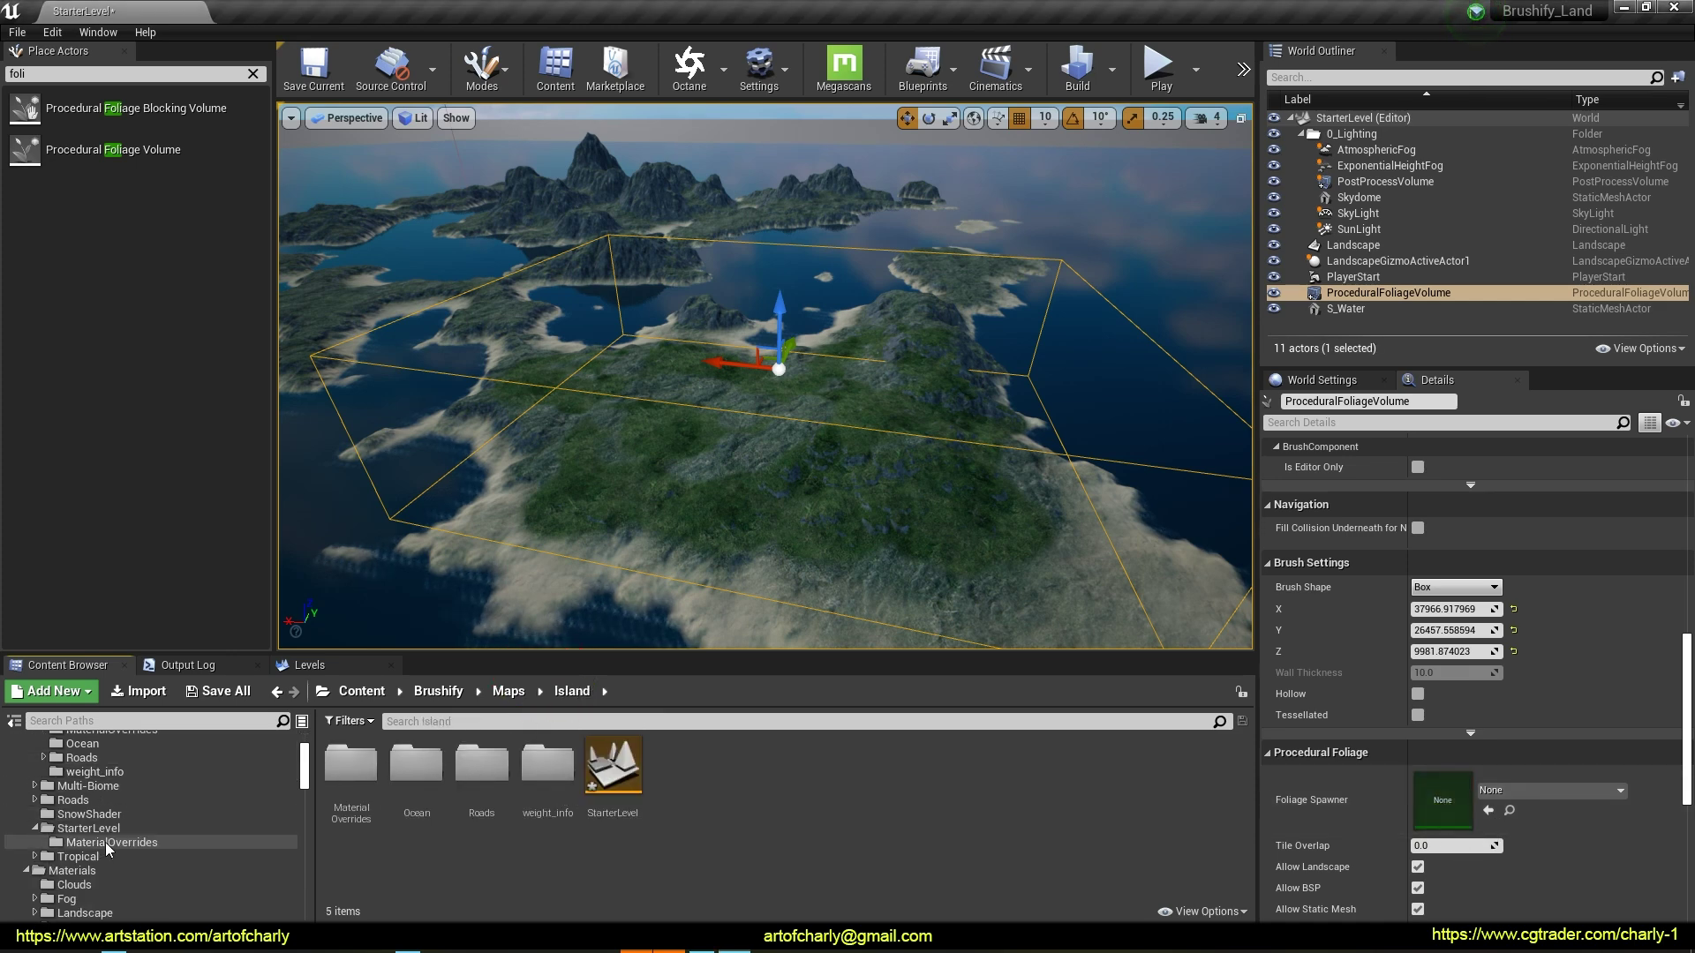
scroll(107, 850, "down", 2)
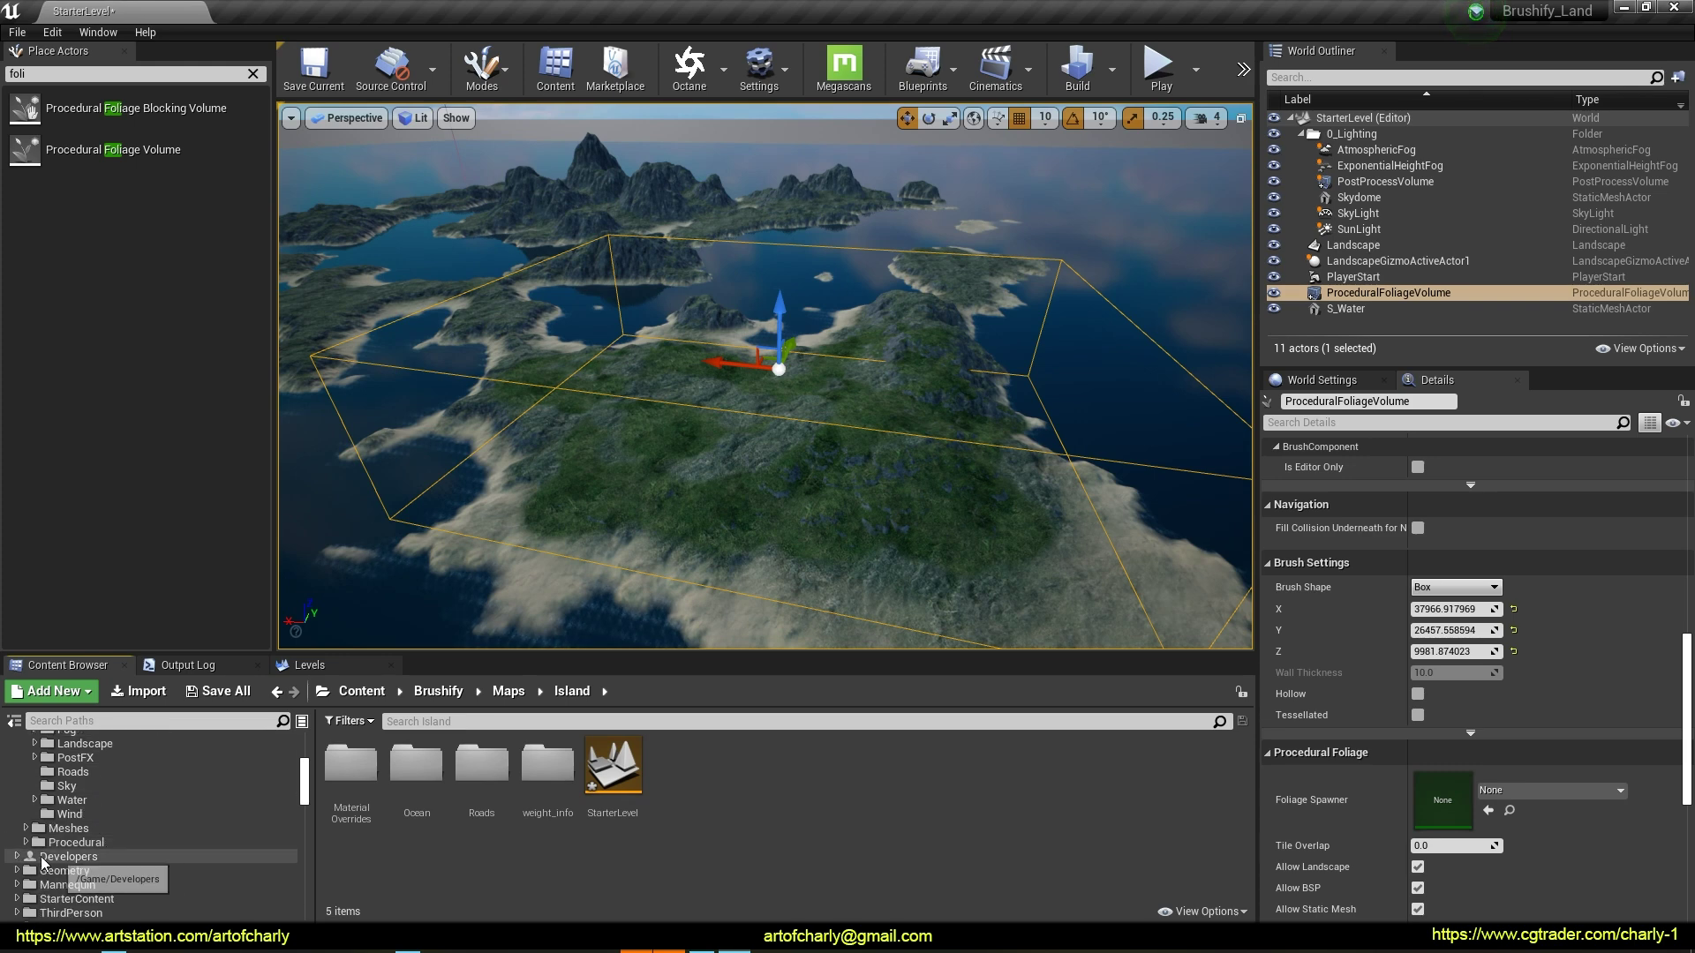
left_click_drag(11, 845, 124, 849)
left_click(97, 843)
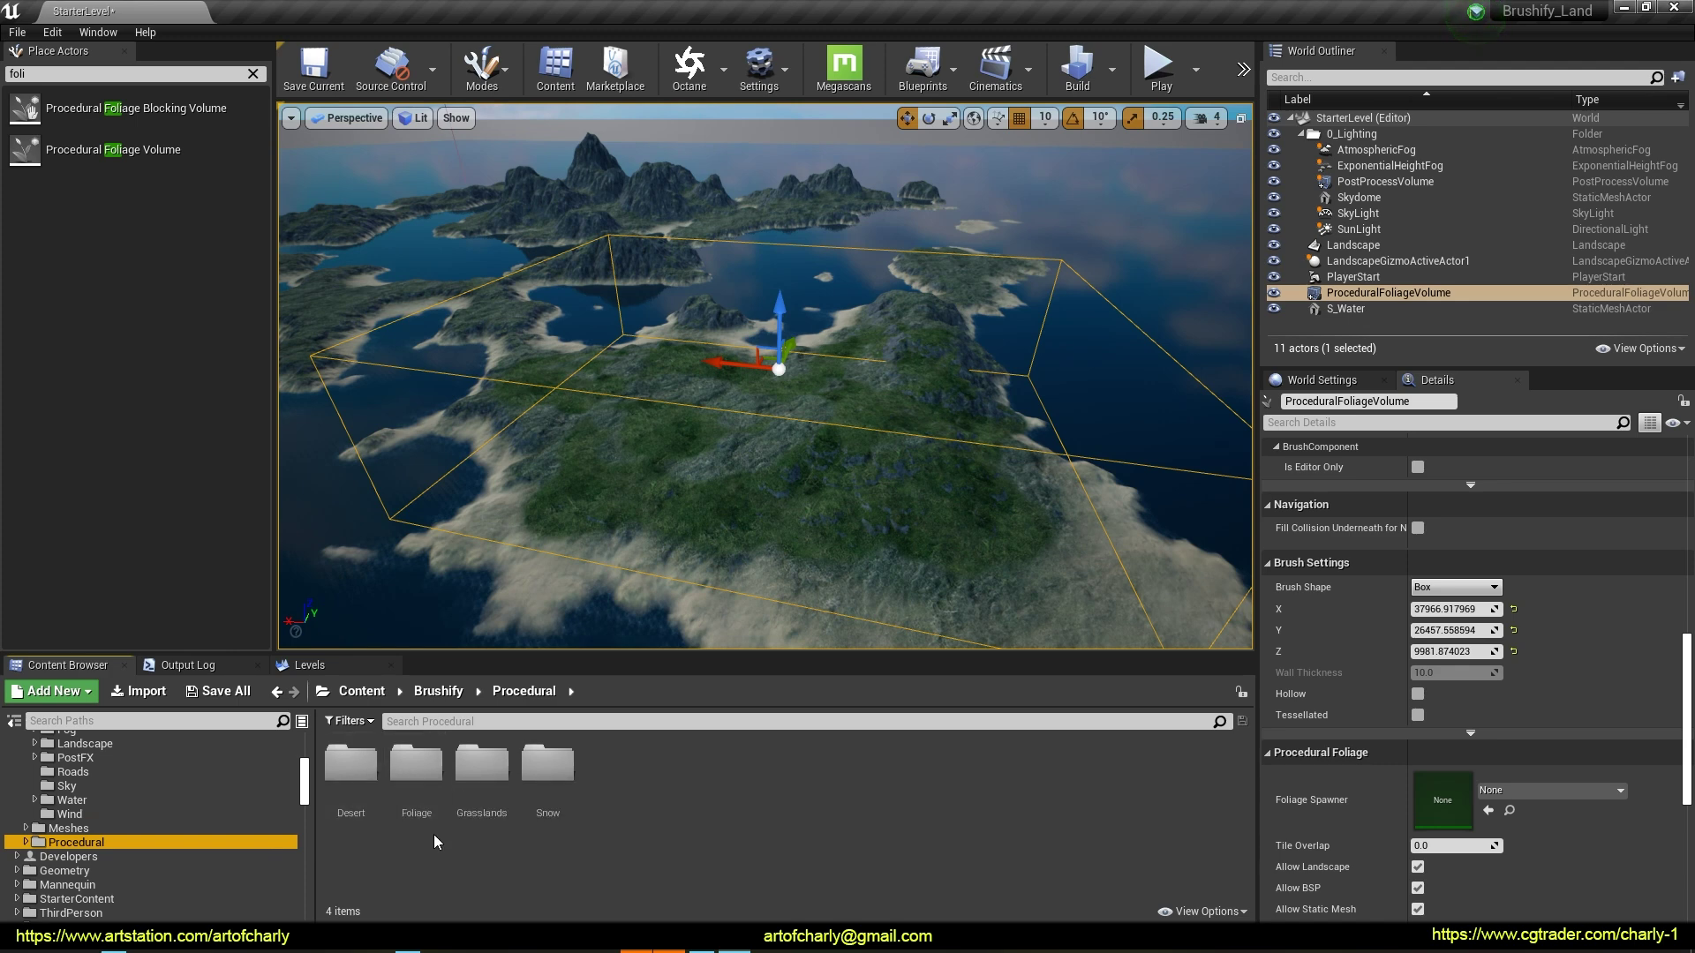
double_click(409, 781)
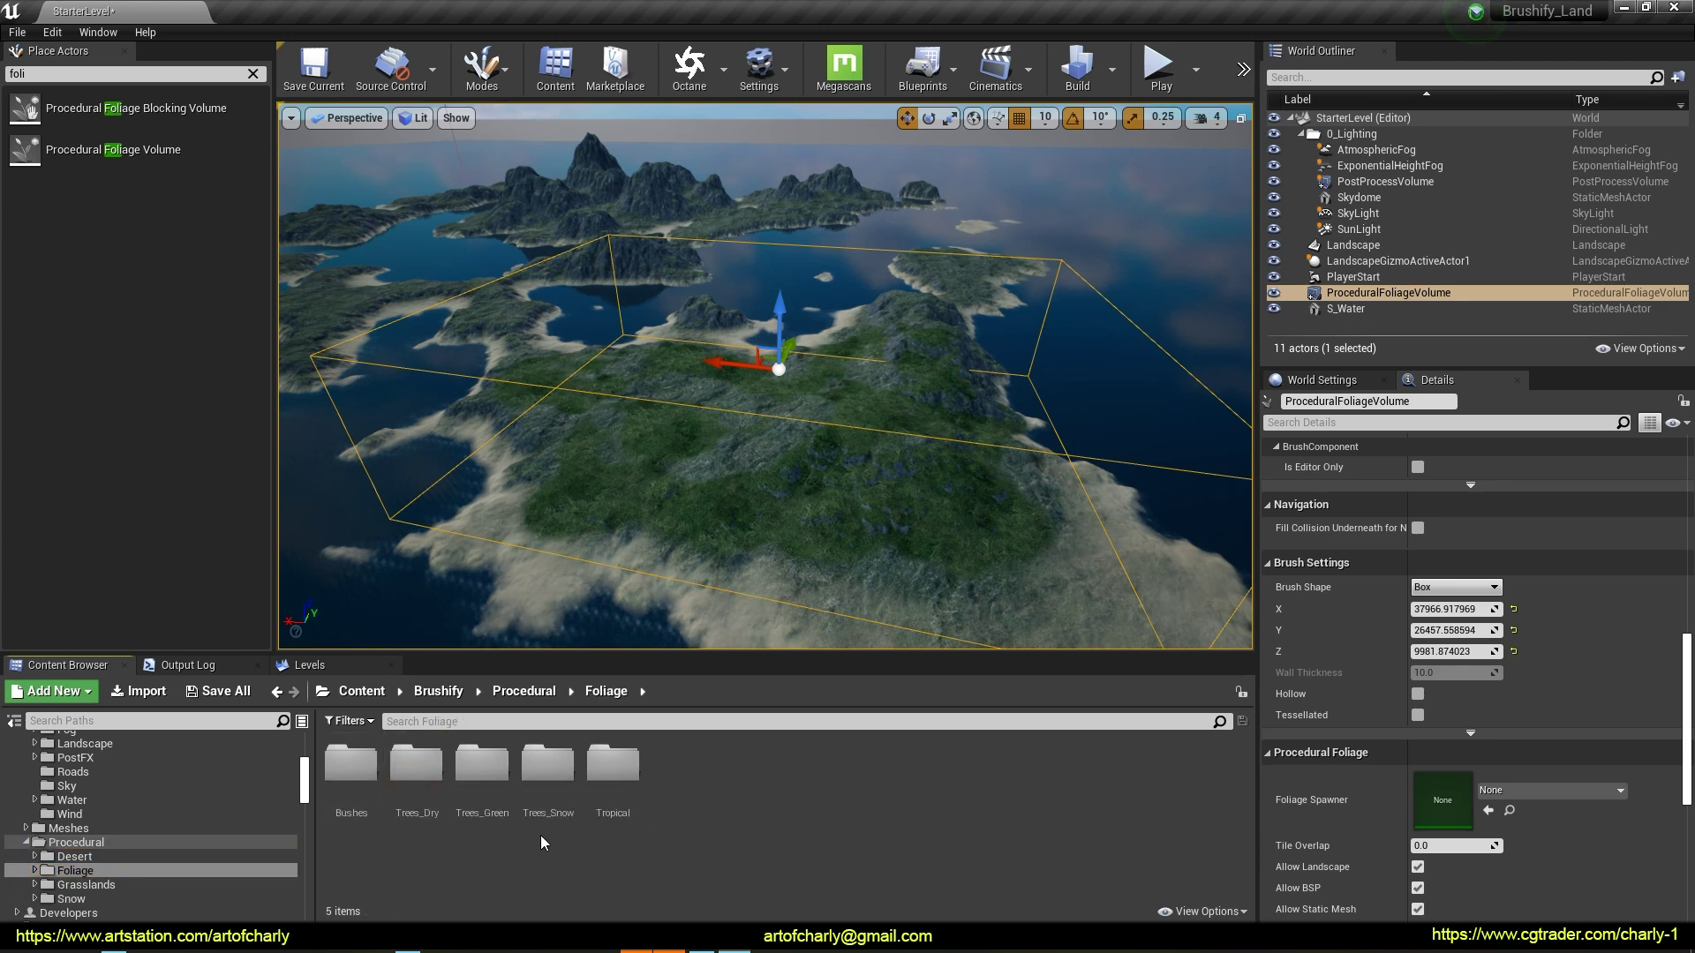
double_click(479, 768)
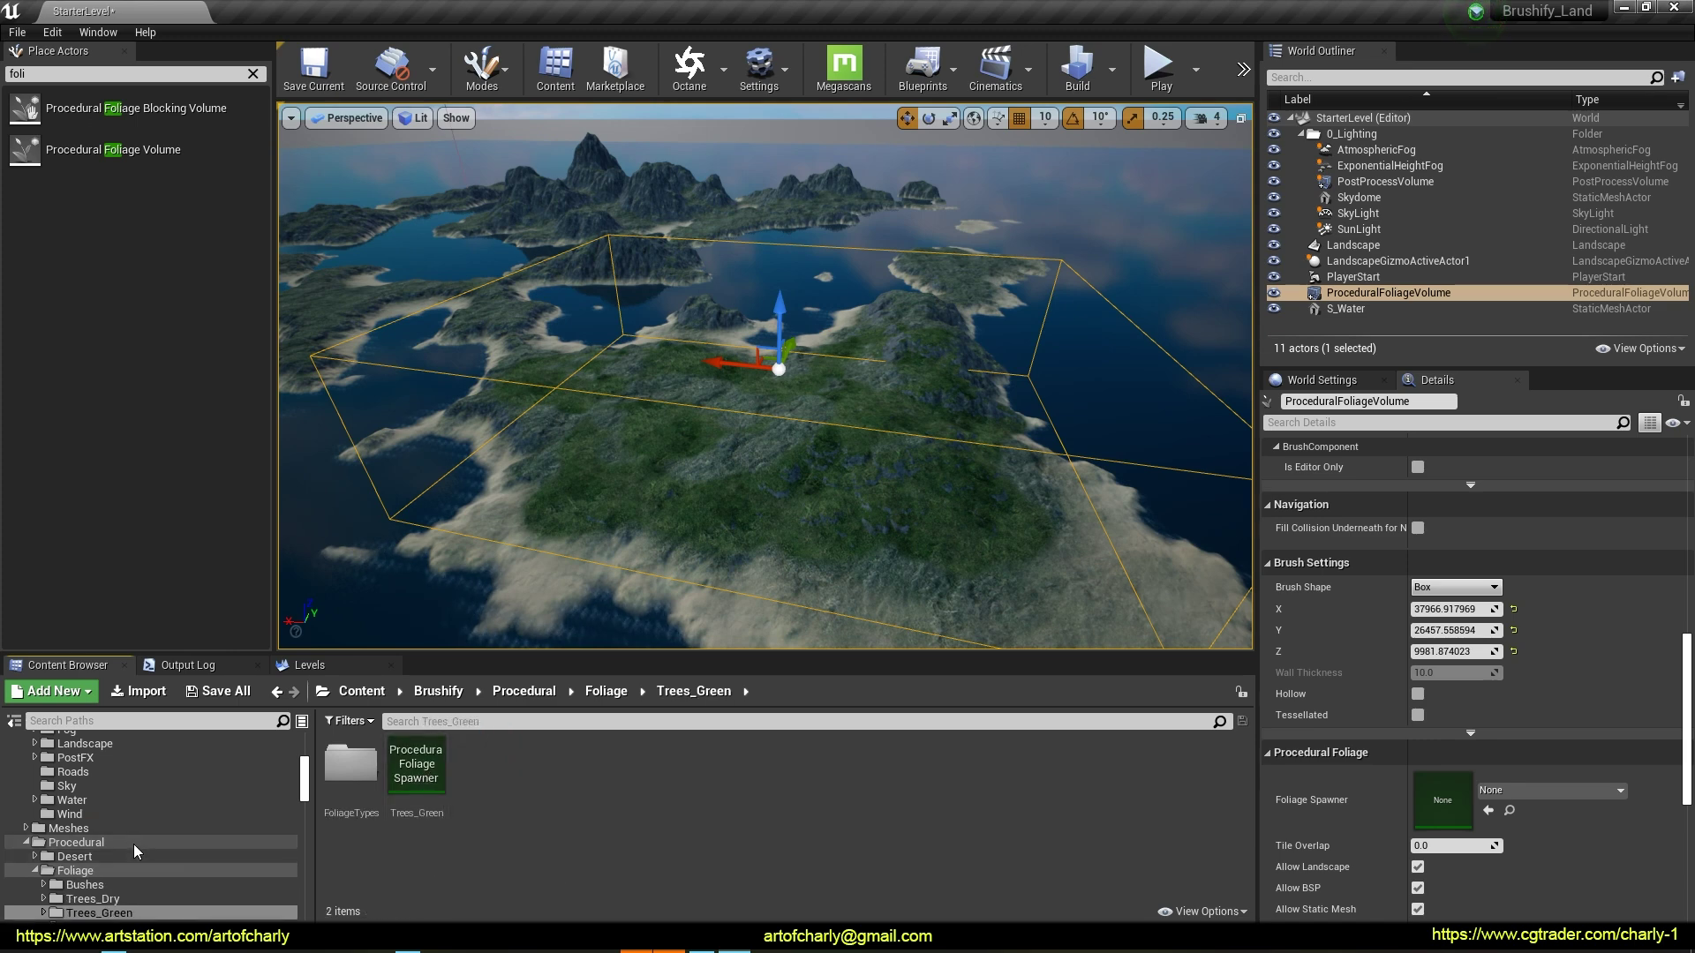
Drag the Trees_Green spawner into the volume's Foliage Spawner slot in Details
scroll(137, 834, "up", 2)
scroll(142, 818, "up", 2)
scroll(143, 819, "up", 1)
scroll(143, 819, "down", 1)
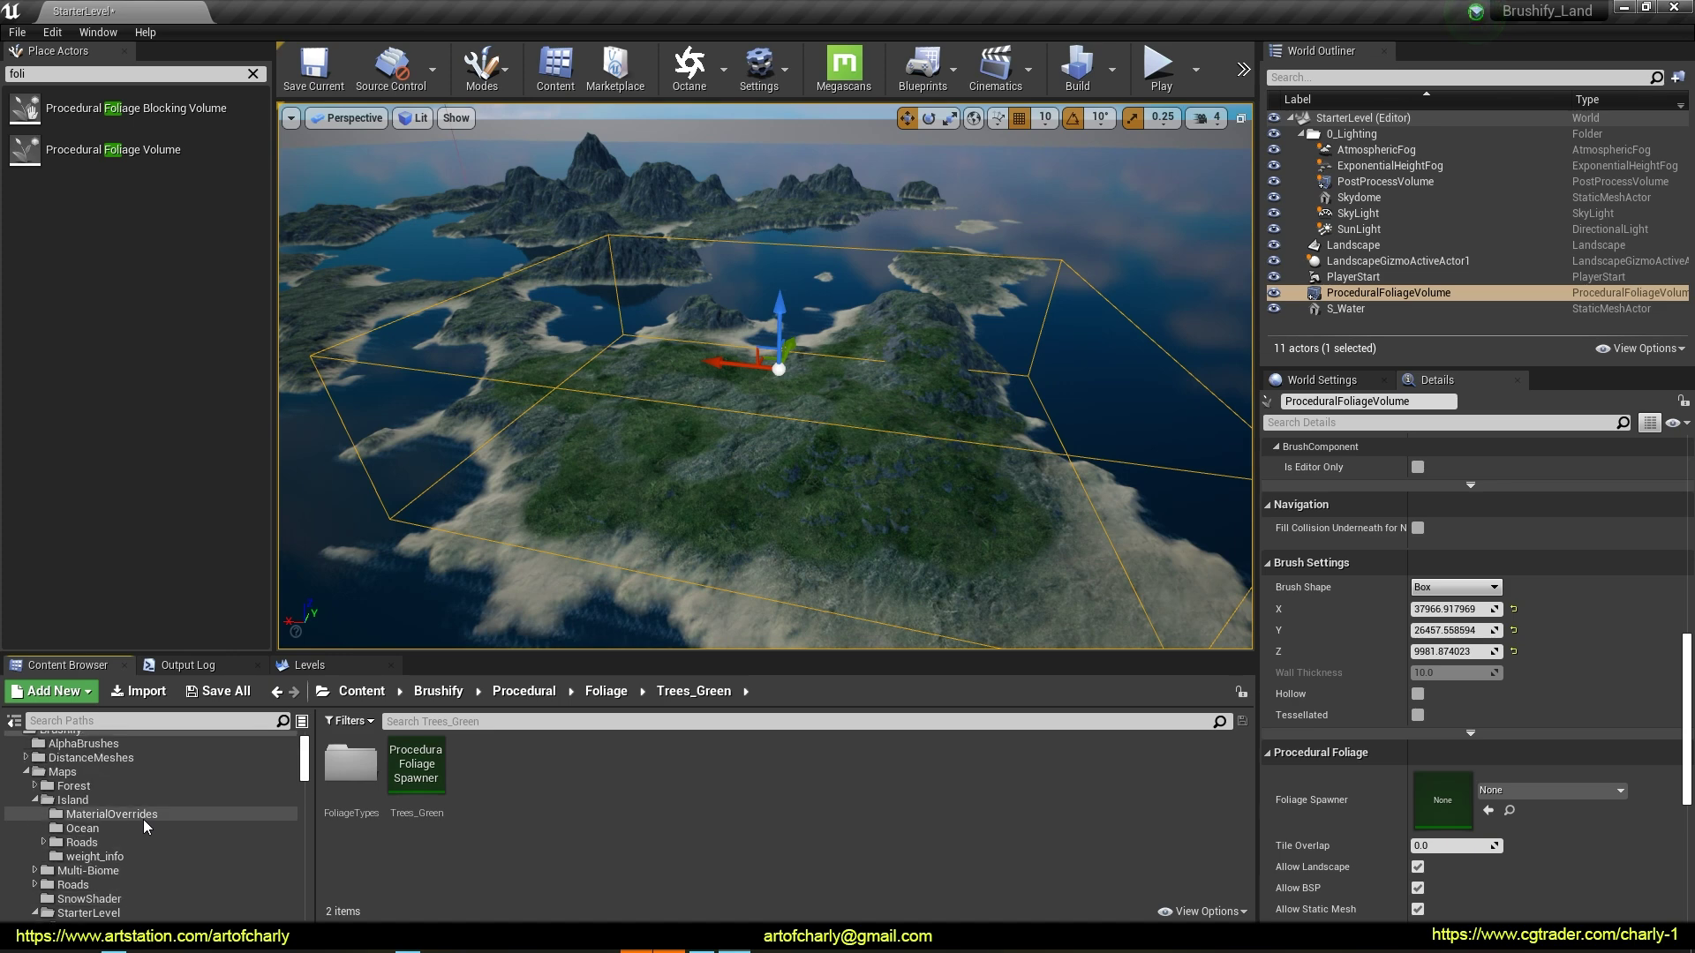
scroll(200, 818, "down", 1)
scroll(199, 817, "down", 1)
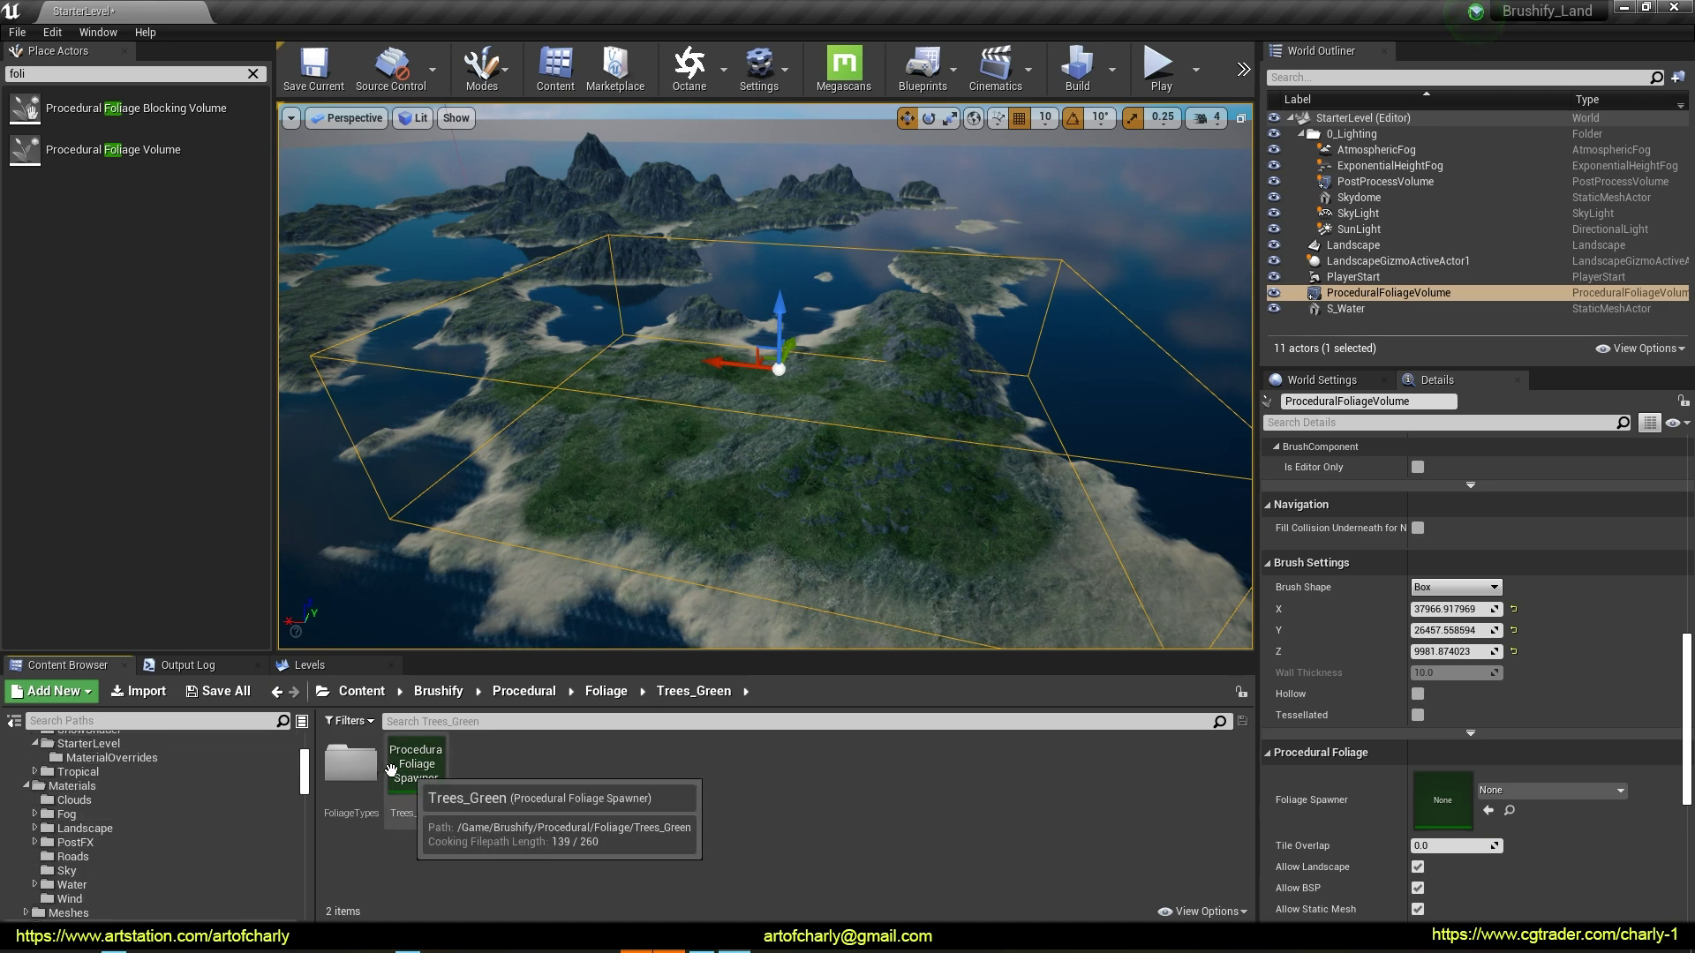
scroll(224, 816, "up", 2)
scroll(224, 815, "up", 2)
scroll(224, 816, "up", 3)
left_click_drag(431, 725, 394, 826)
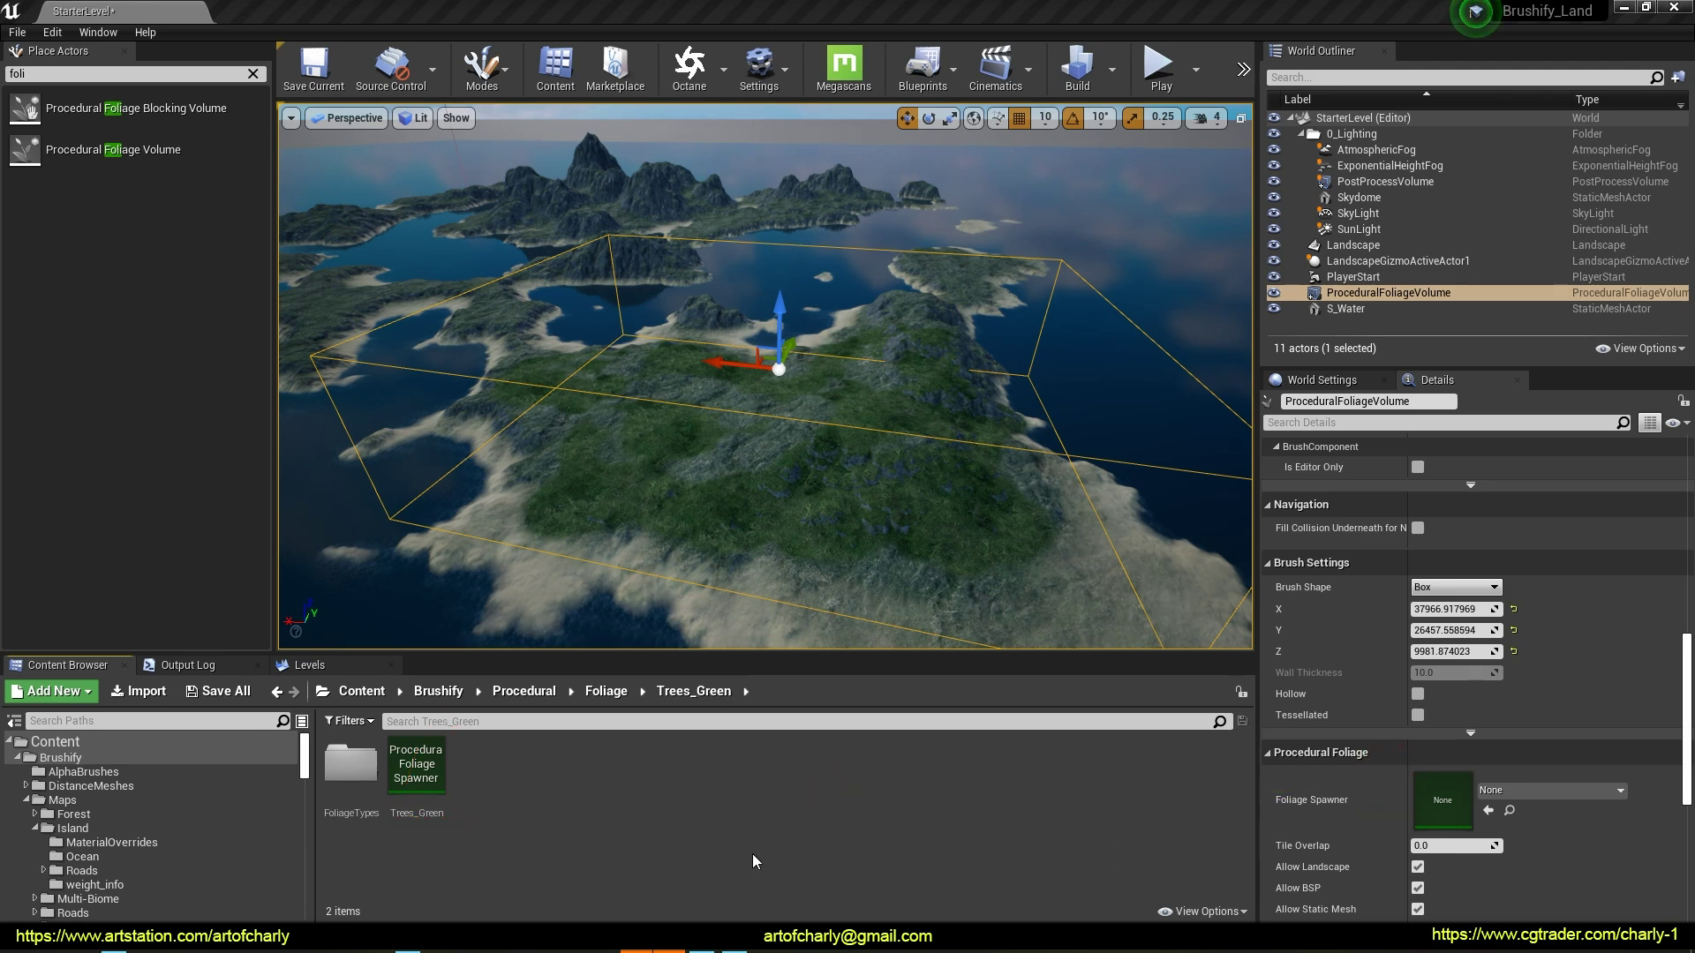
left_click_drag(416, 765, 1442, 800)
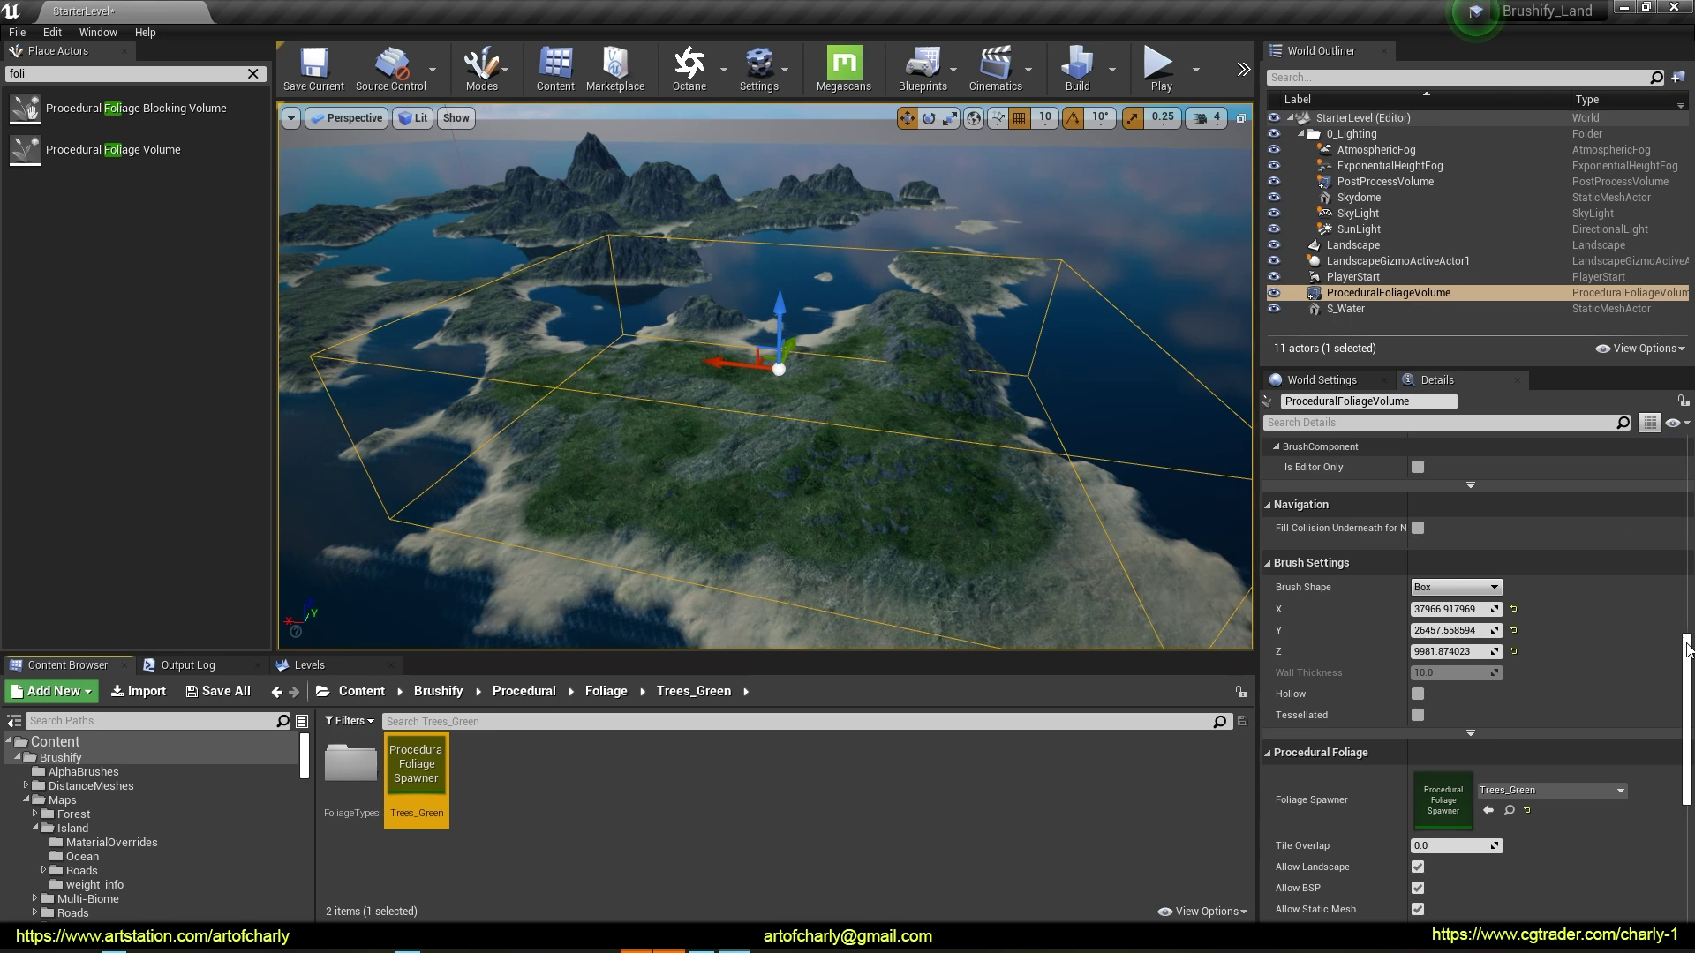
Resimulate the volume, tick Allow Foliage and resimulate again, then enter Foliage mode
left_click_drag(1686, 649, 1687, 728)
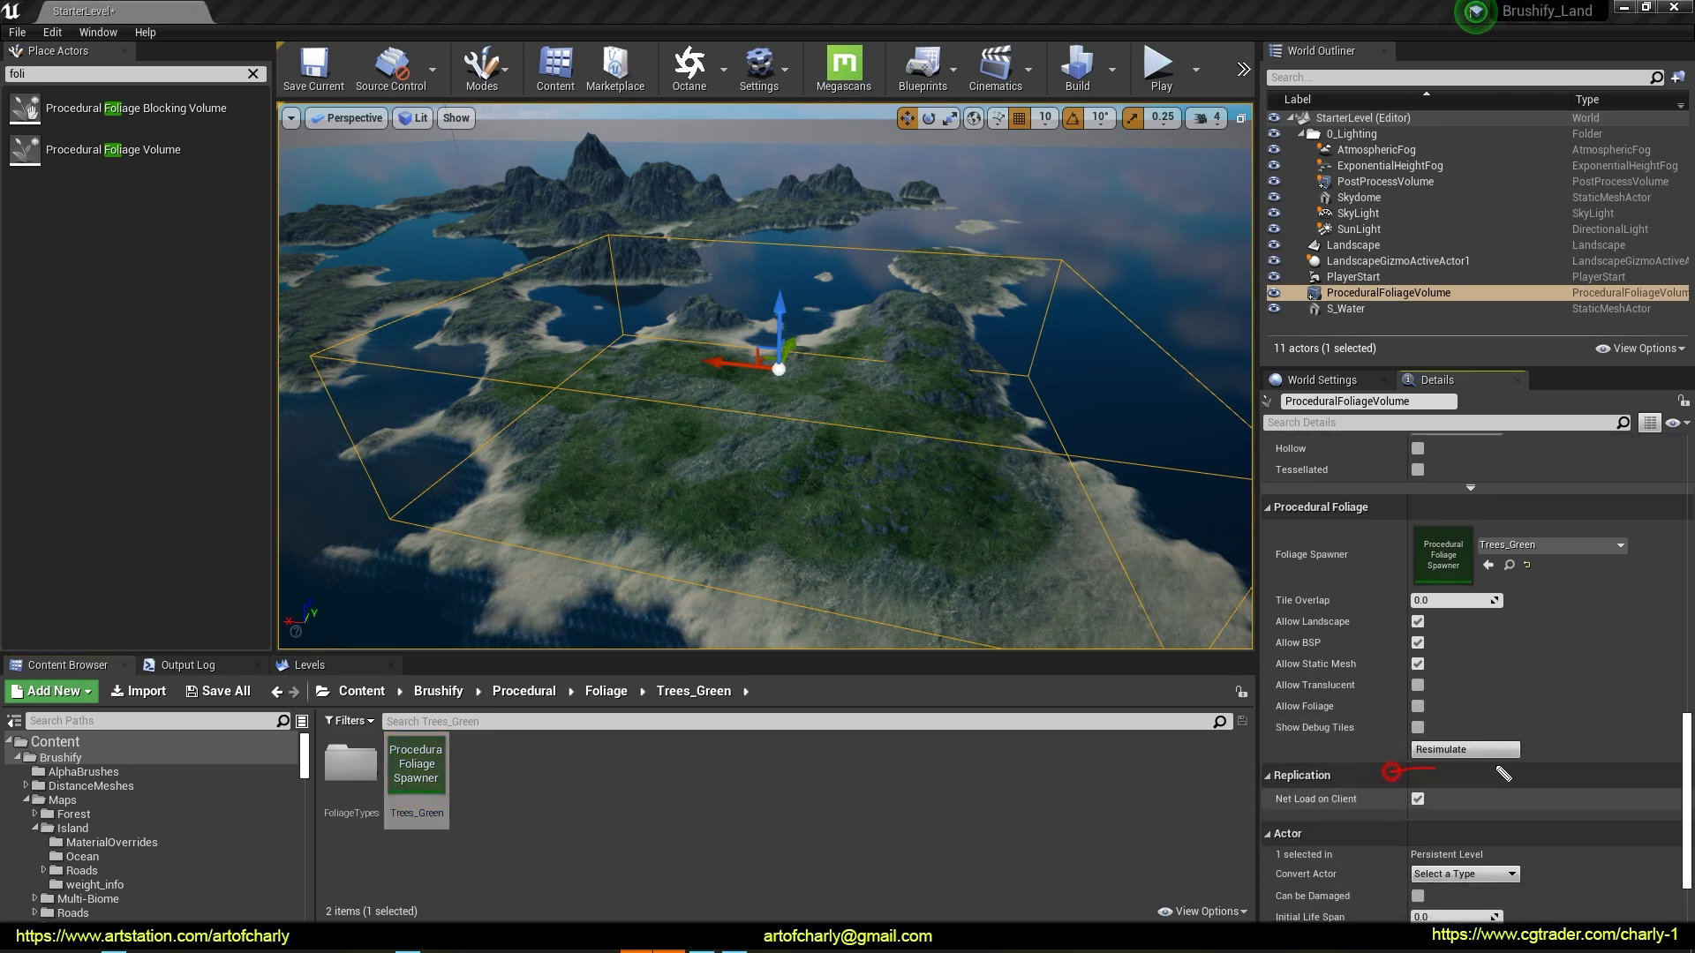
left_click(1451, 752)
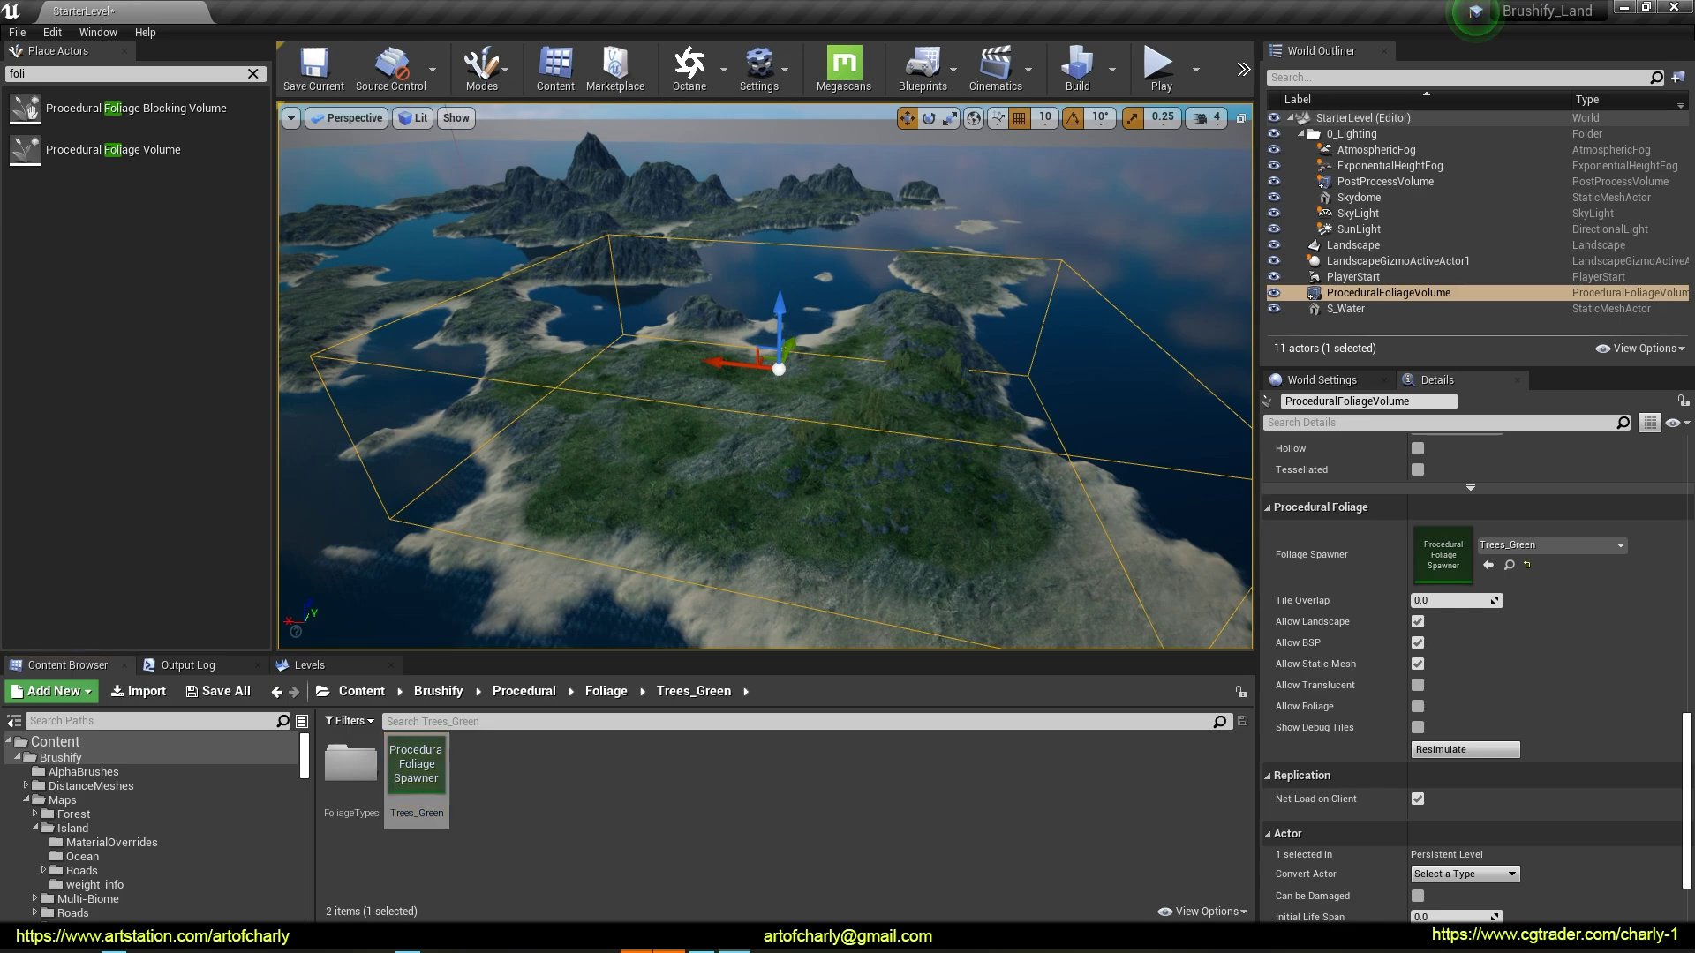
mouse_move(765, 376)
right_mouse_down()
mouse_move(765, 336)
mouse_move(764, 406)
right_mouse_up()
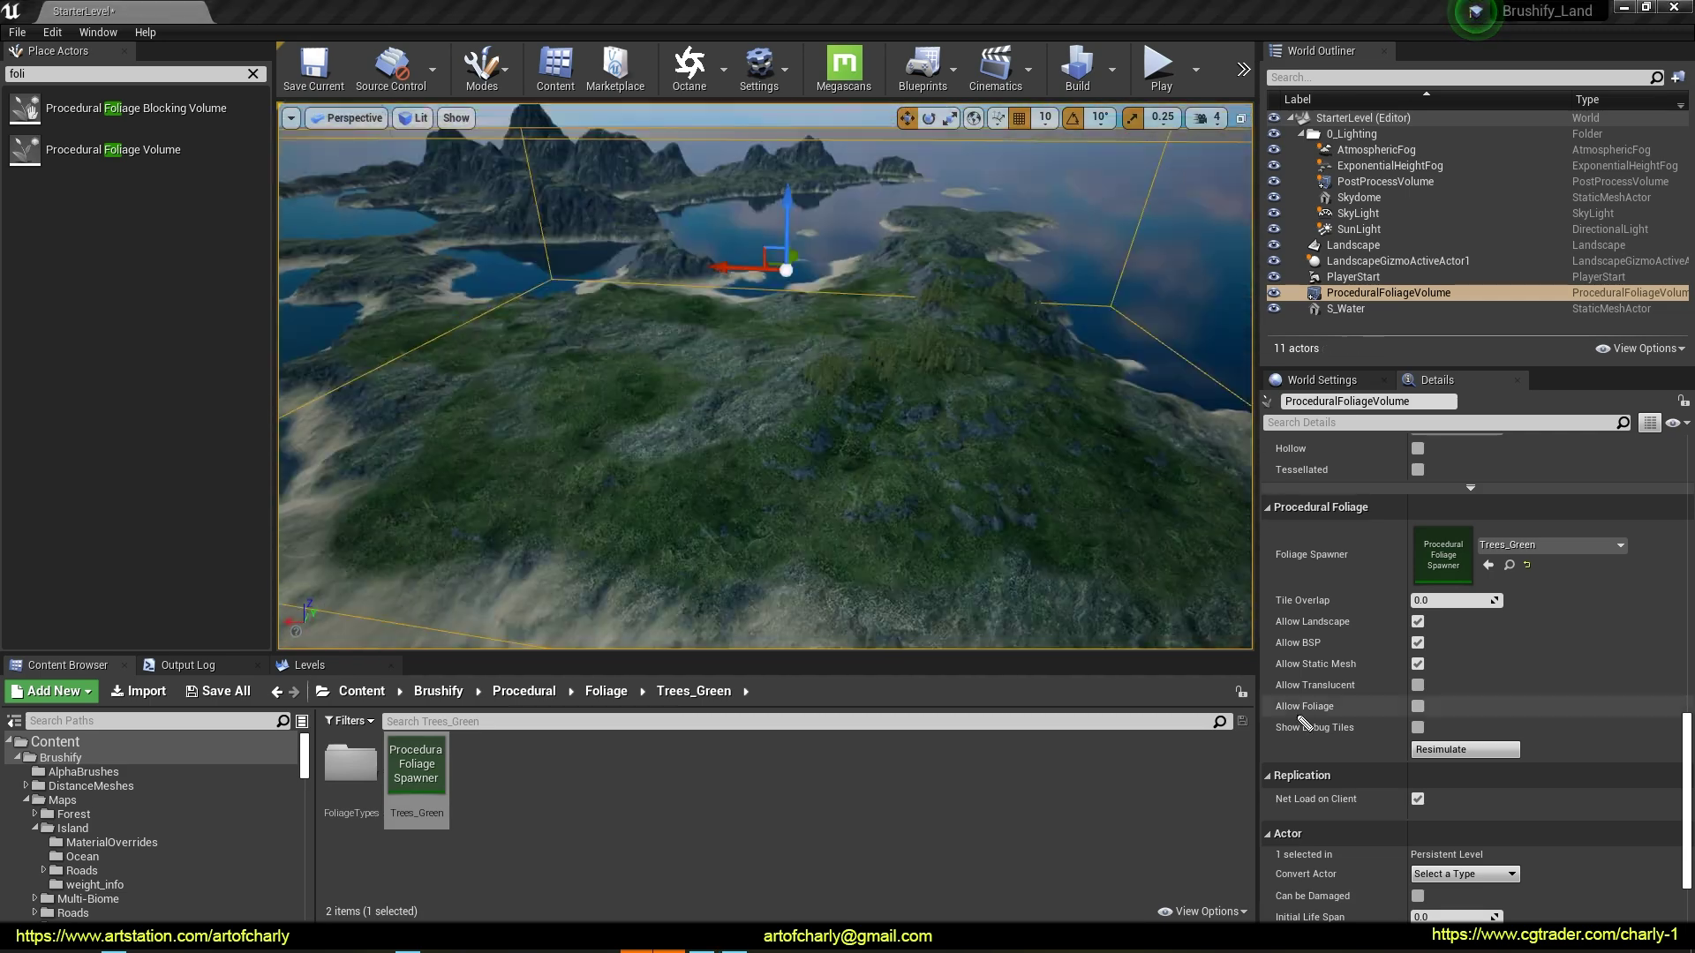
left_click(1417, 706)
left_click(1465, 750)
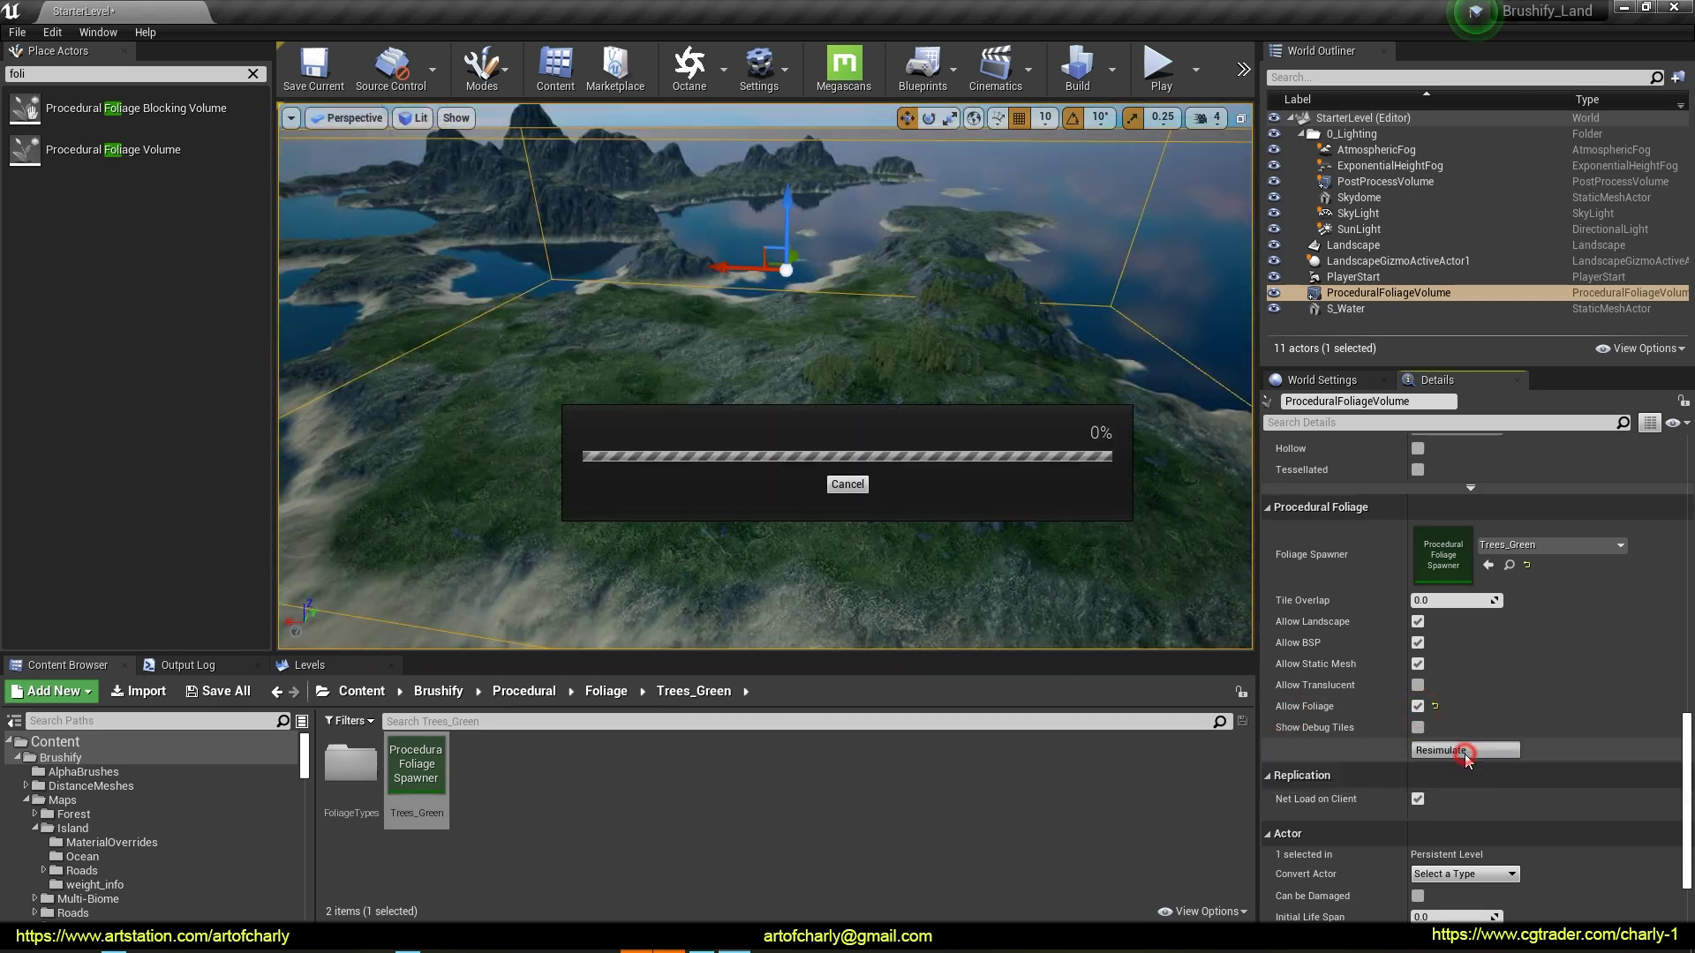
mouse_move(976, 485)
right_mouse_down()
mouse_move(976, 424)
mouse_move(977, 459)
mouse_move(936, 459)
mouse_move(936, 476)
mouse_move(936, 424)
mouse_move(883, 406)
right_mouse_up()
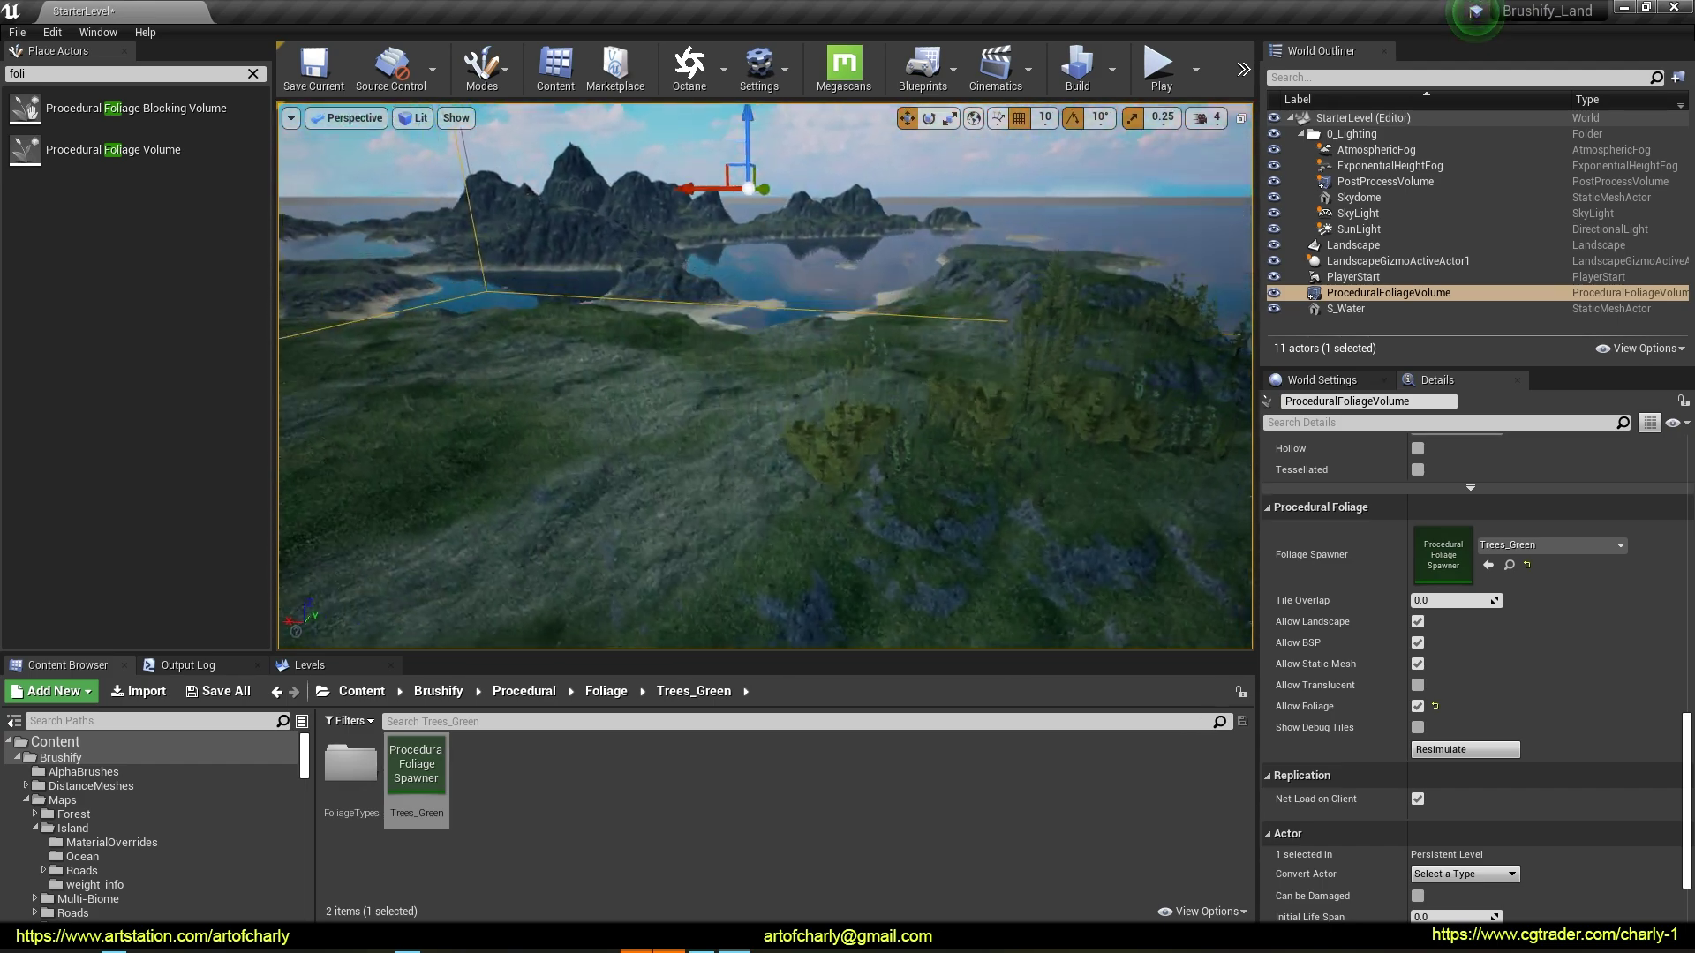
left_click(482, 69)
left_click(512, 161)
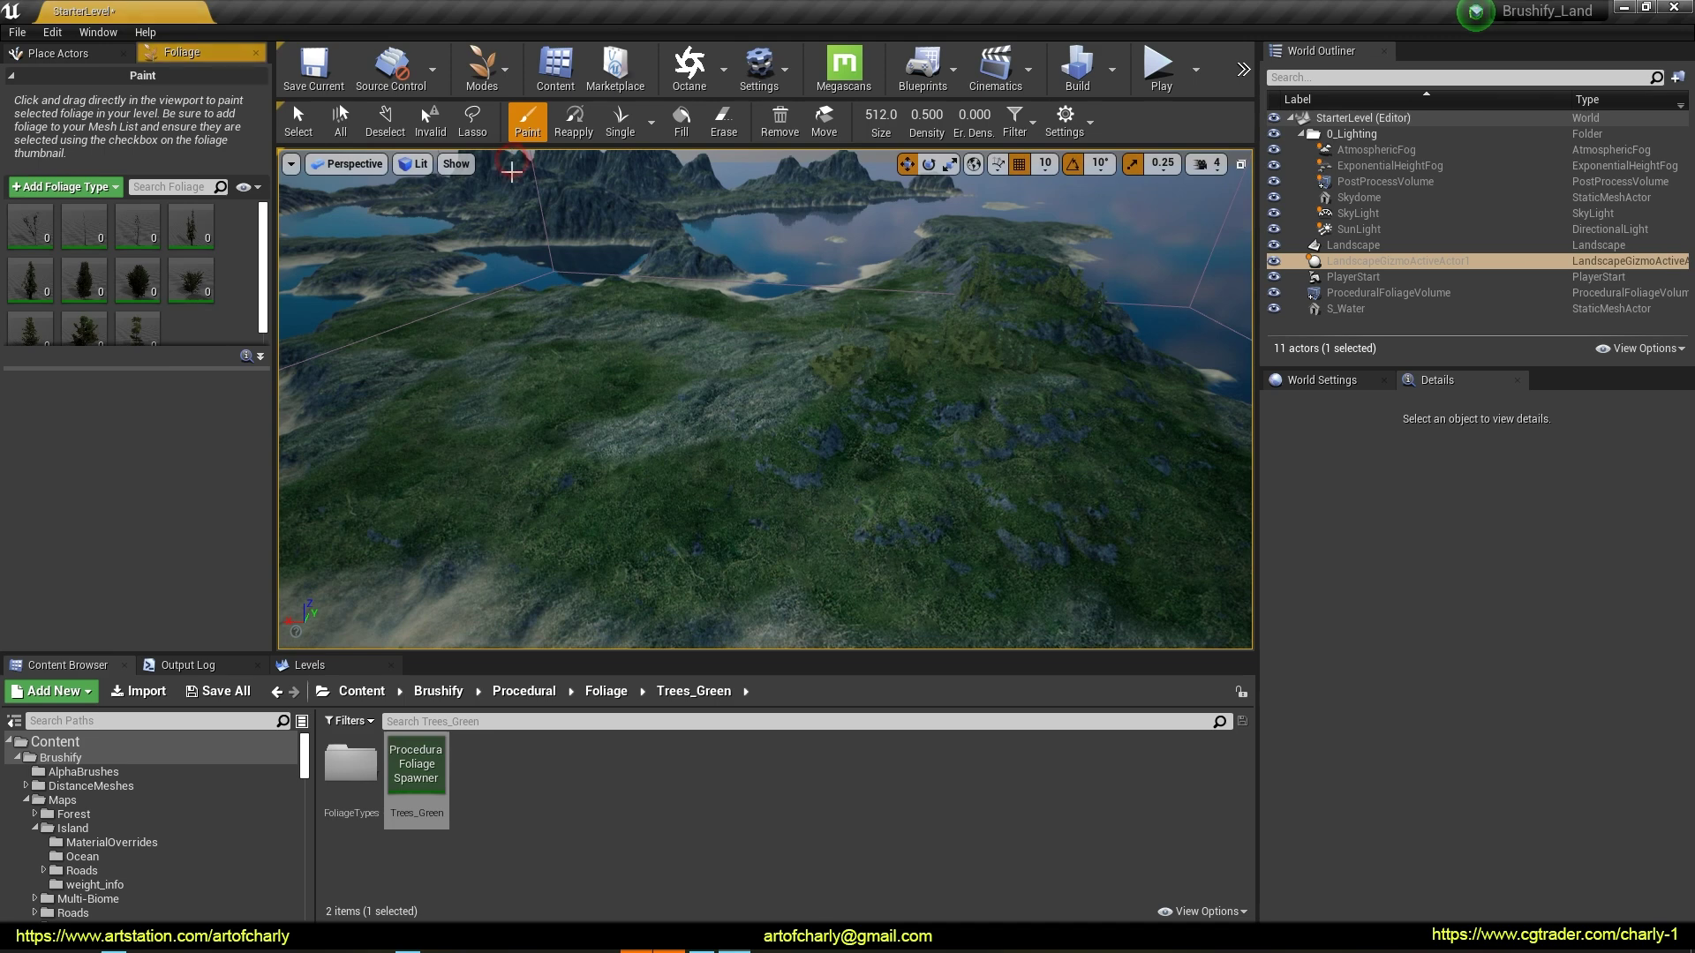
Activate all eleven foliage types for painting and lower the paint density to 0.060
left_click(49, 238)
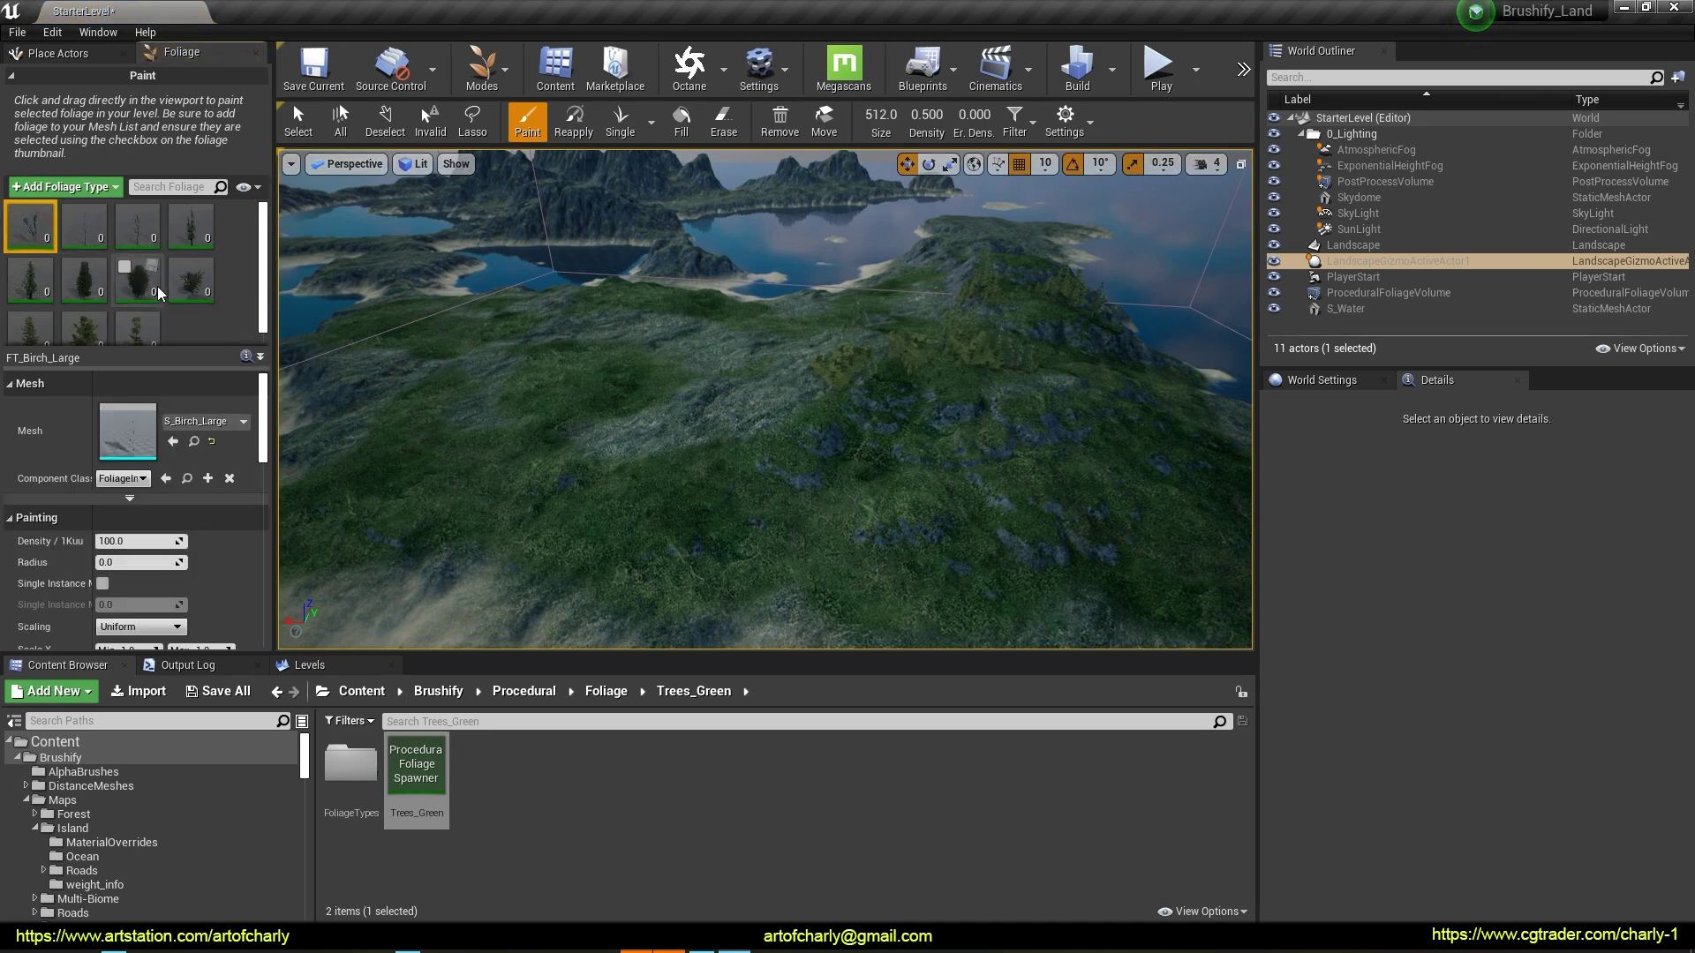
key("ctrl+a")
scroll(85, 278, "up", 1)
left_click(17, 214)
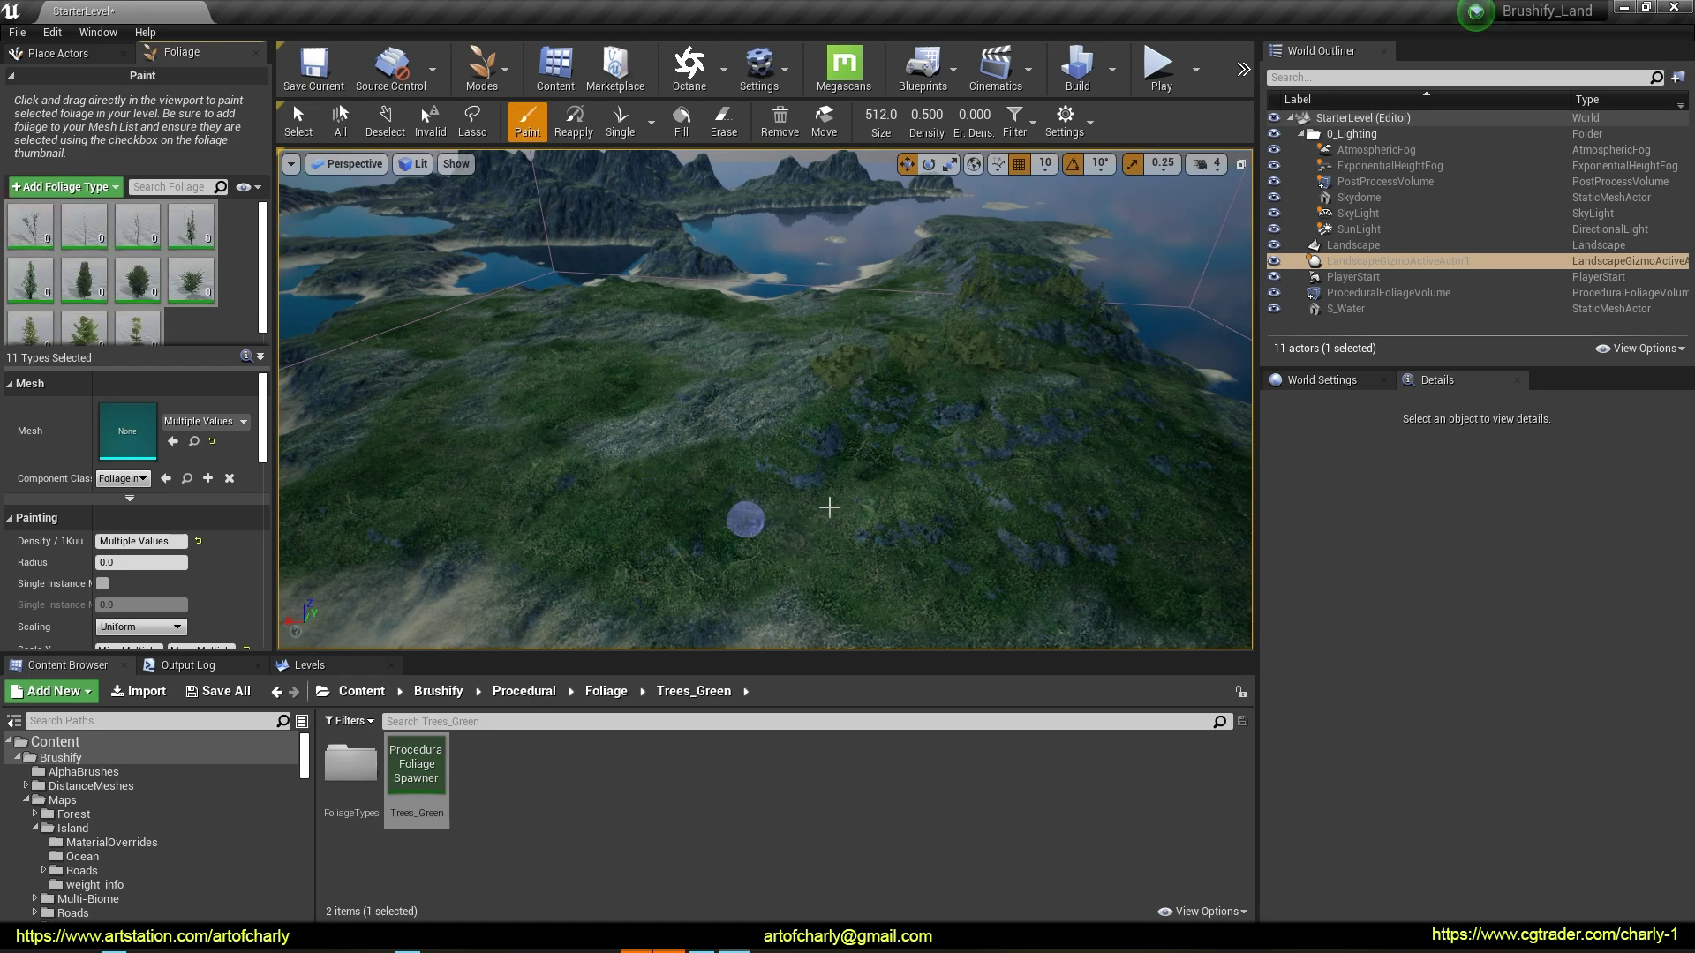
scroll(759, 464, "up", 2)
scroll(768, 455, "up", 2)
scroll(781, 441, "up", 2)
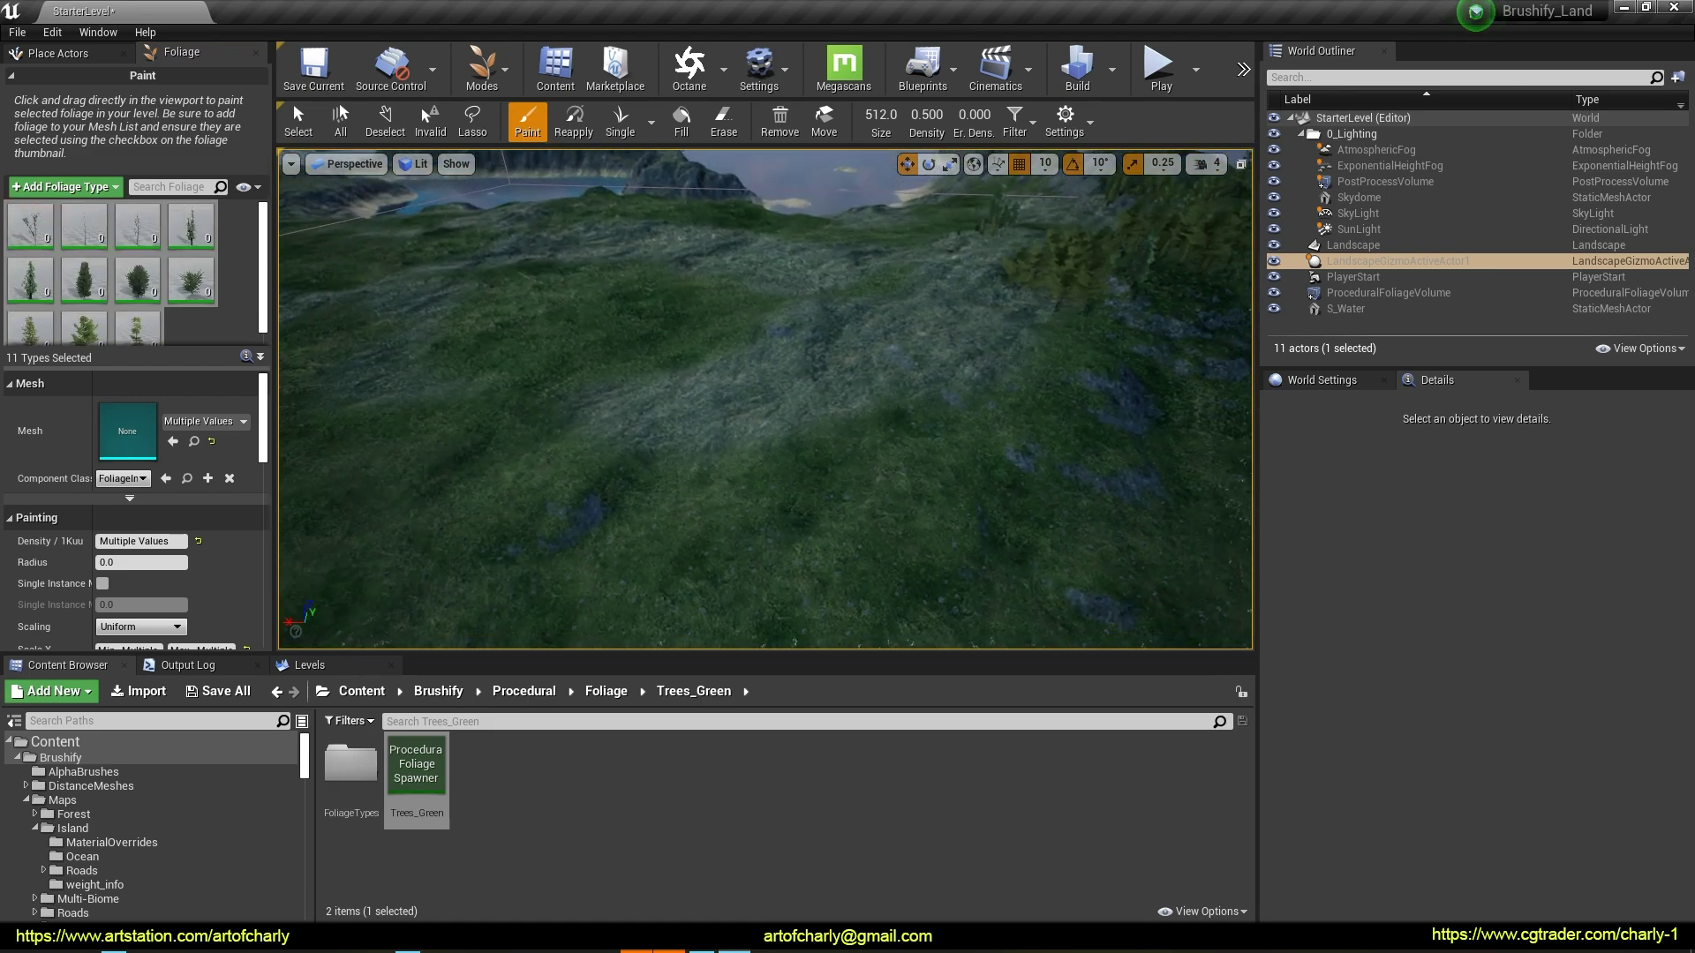
scroll(801, 426, "up", 2)
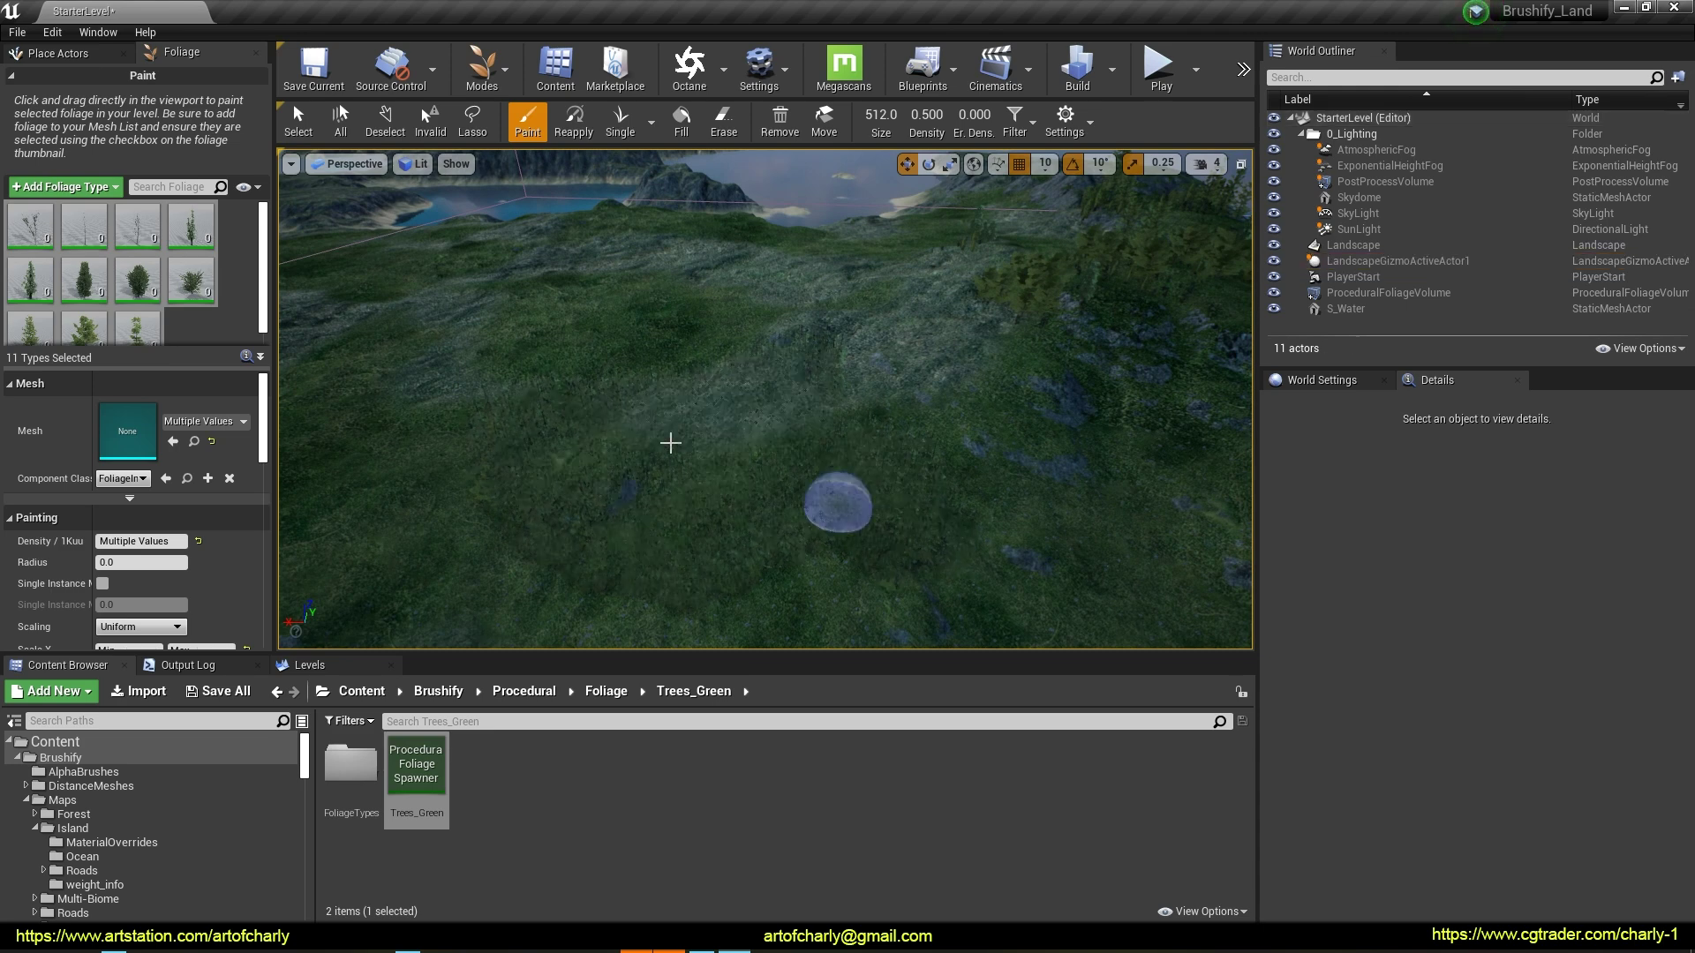
key("ctrl+z")
right_click_drag(813, 234, 813, 234)
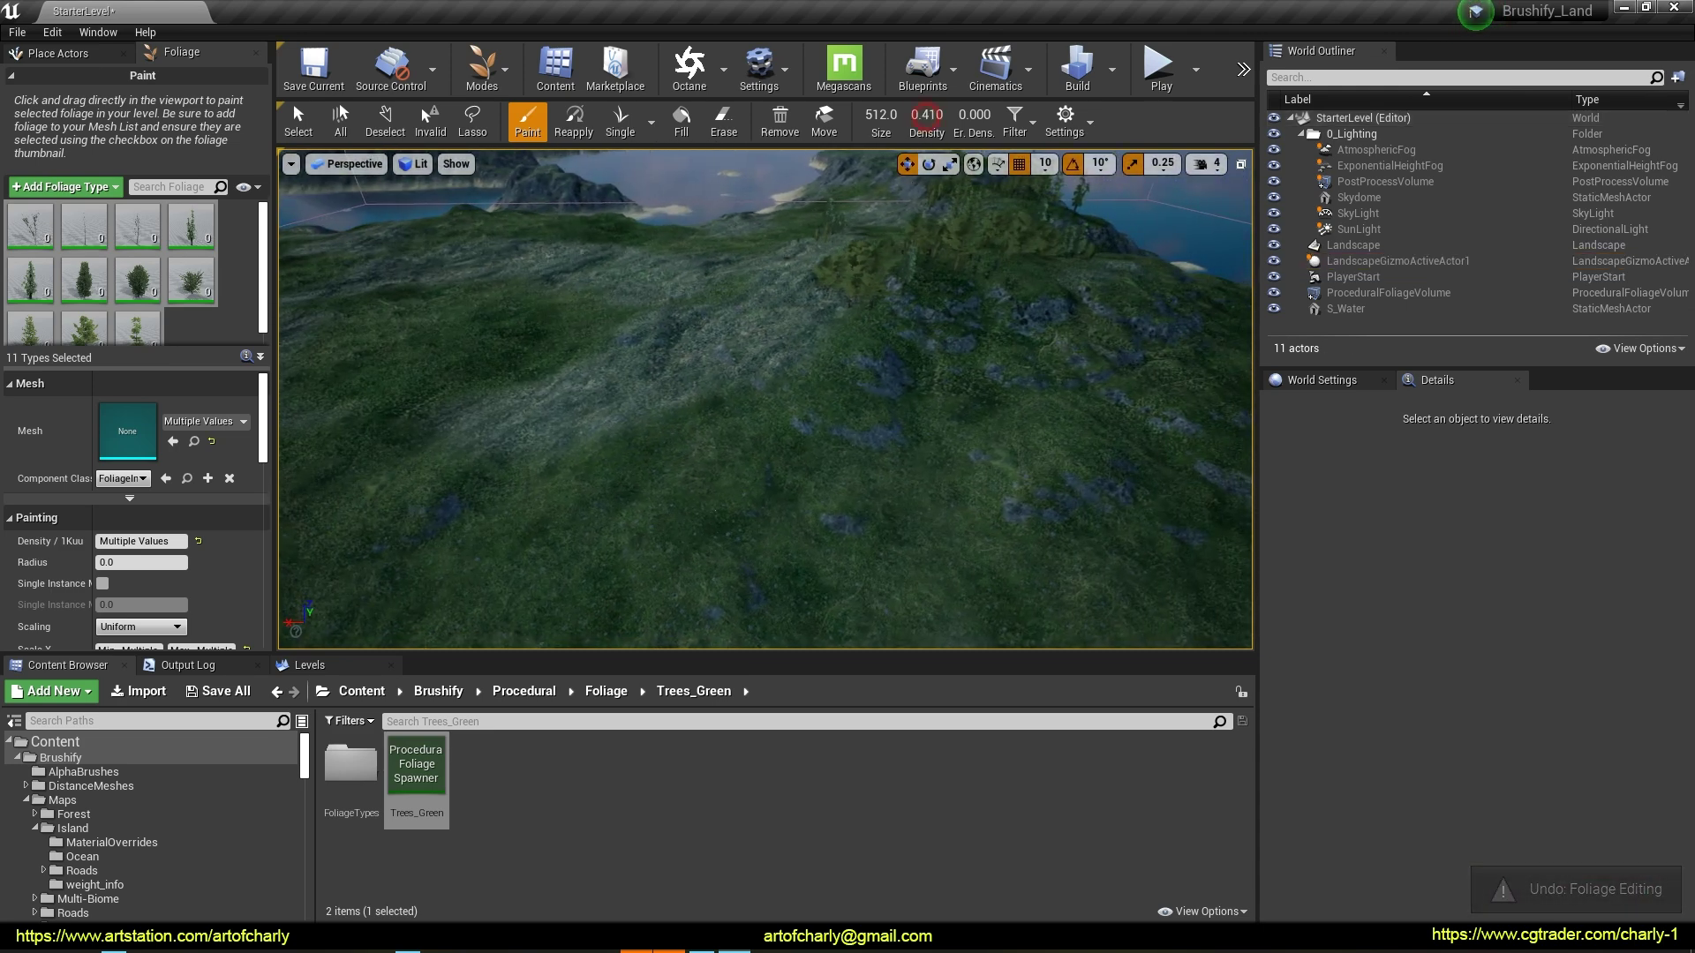
mouse_move(927, 115)
left_mouse_down()
mouse_move(900, 115)
mouse_move(931, 115)
left_mouse_up()
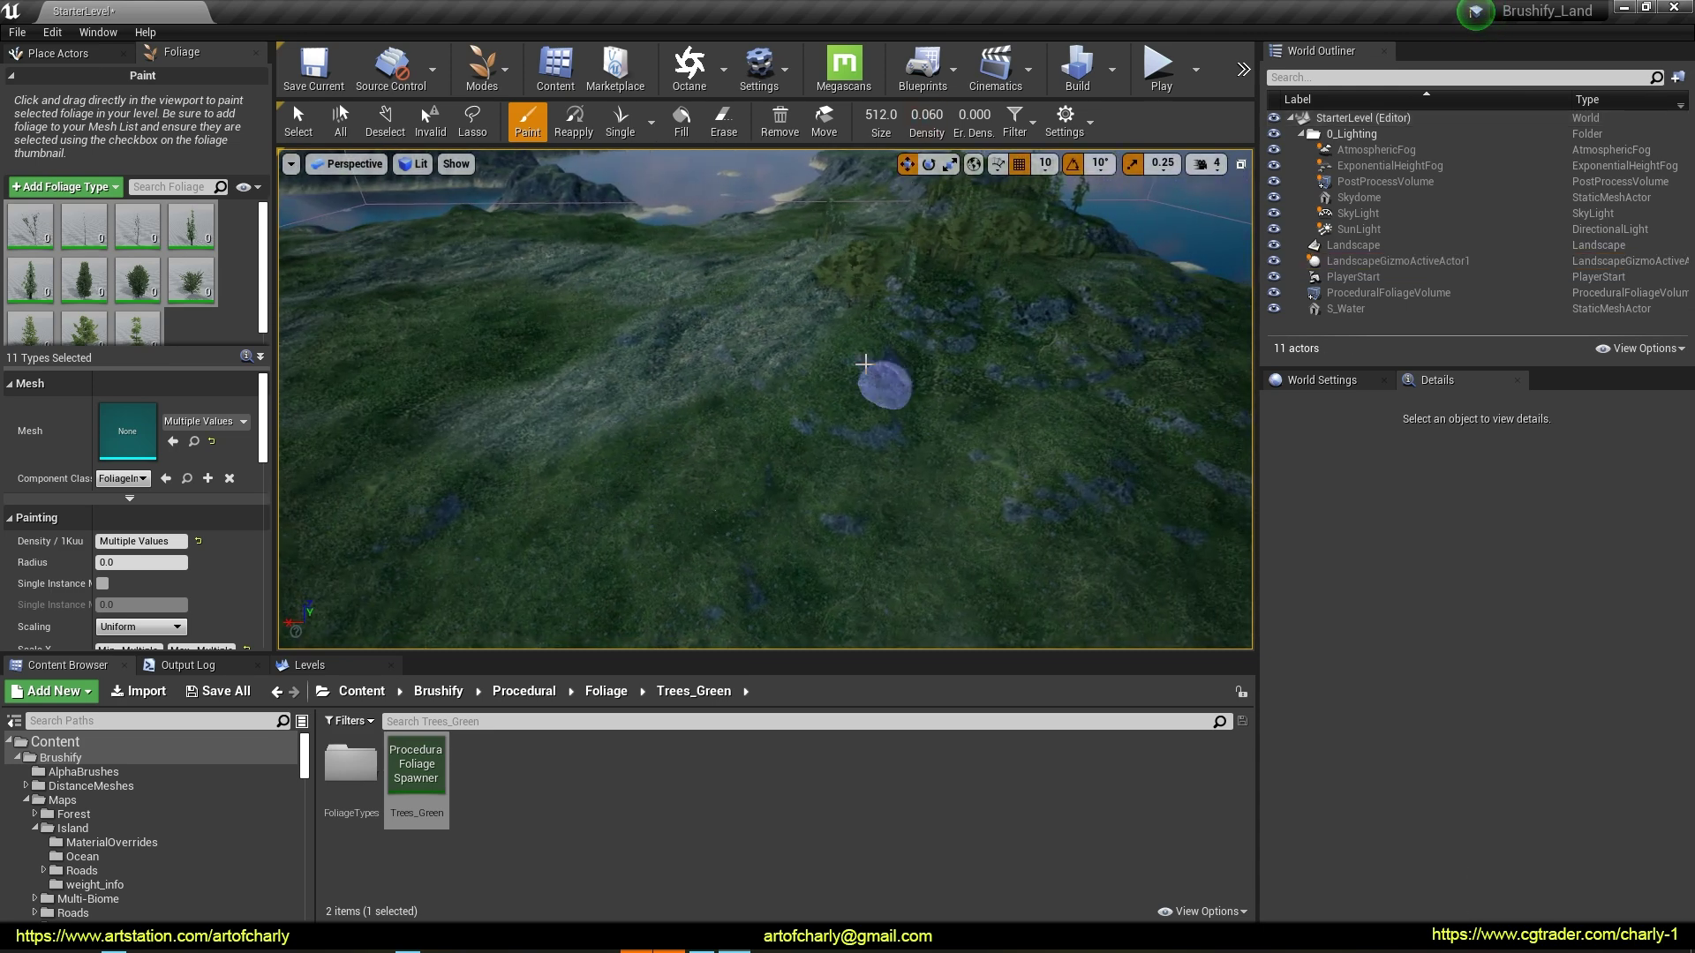
left_click_drag(878, 379, 718, 525)
Paint trees across the hill with all foliage types
right_click_drag(1013, 541, 971, 540)
right_click_drag(900, 397, 900, 398)
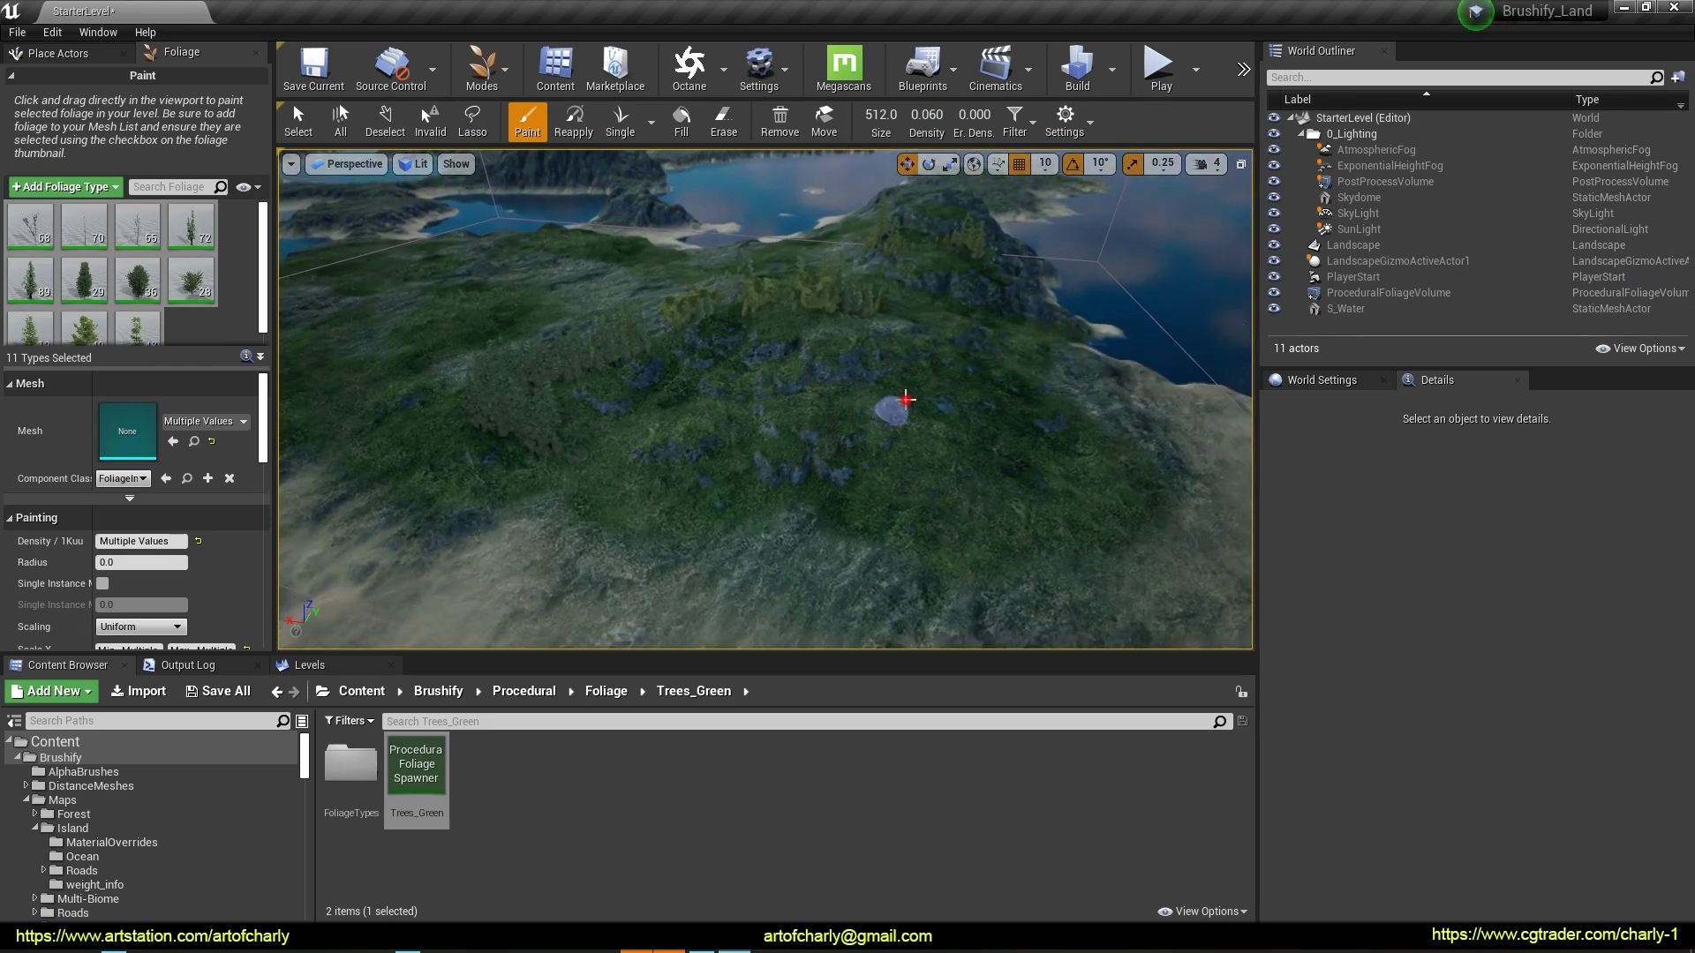
left_click_drag(900, 398, 883, 495)
left_click(1025, 432)
right_click_drag(1025, 433, 1015, 441)
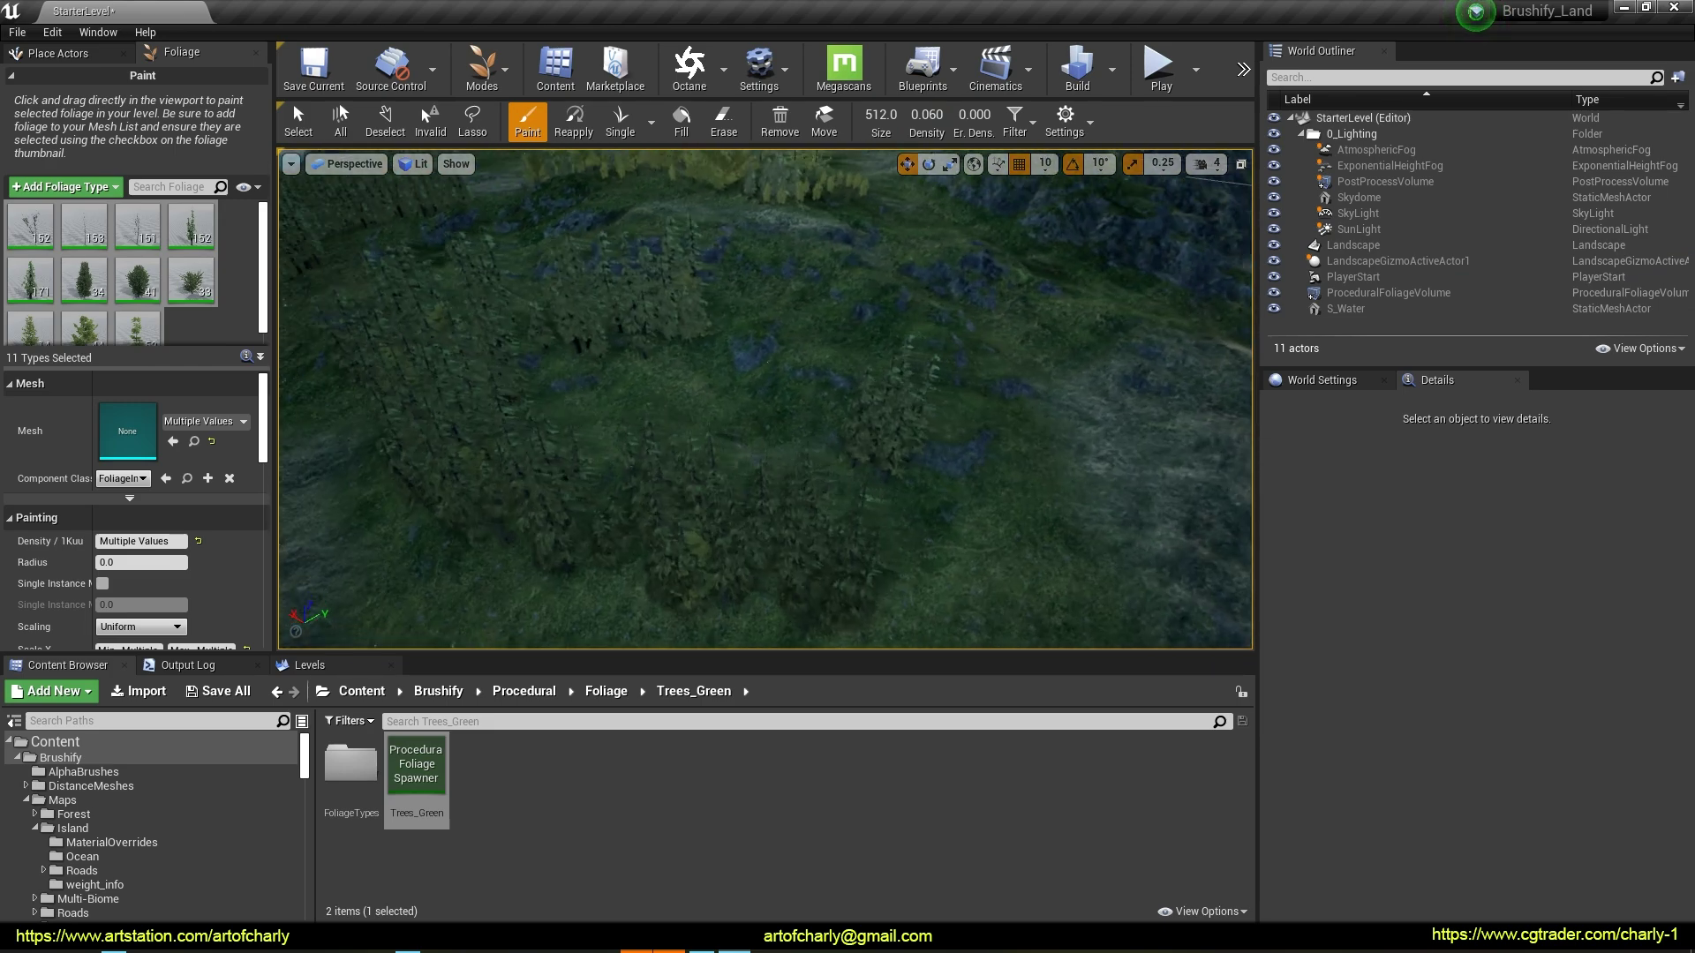
Switch to only FT_Birch_Large and paint more trees on the hill
left_click(51, 234)
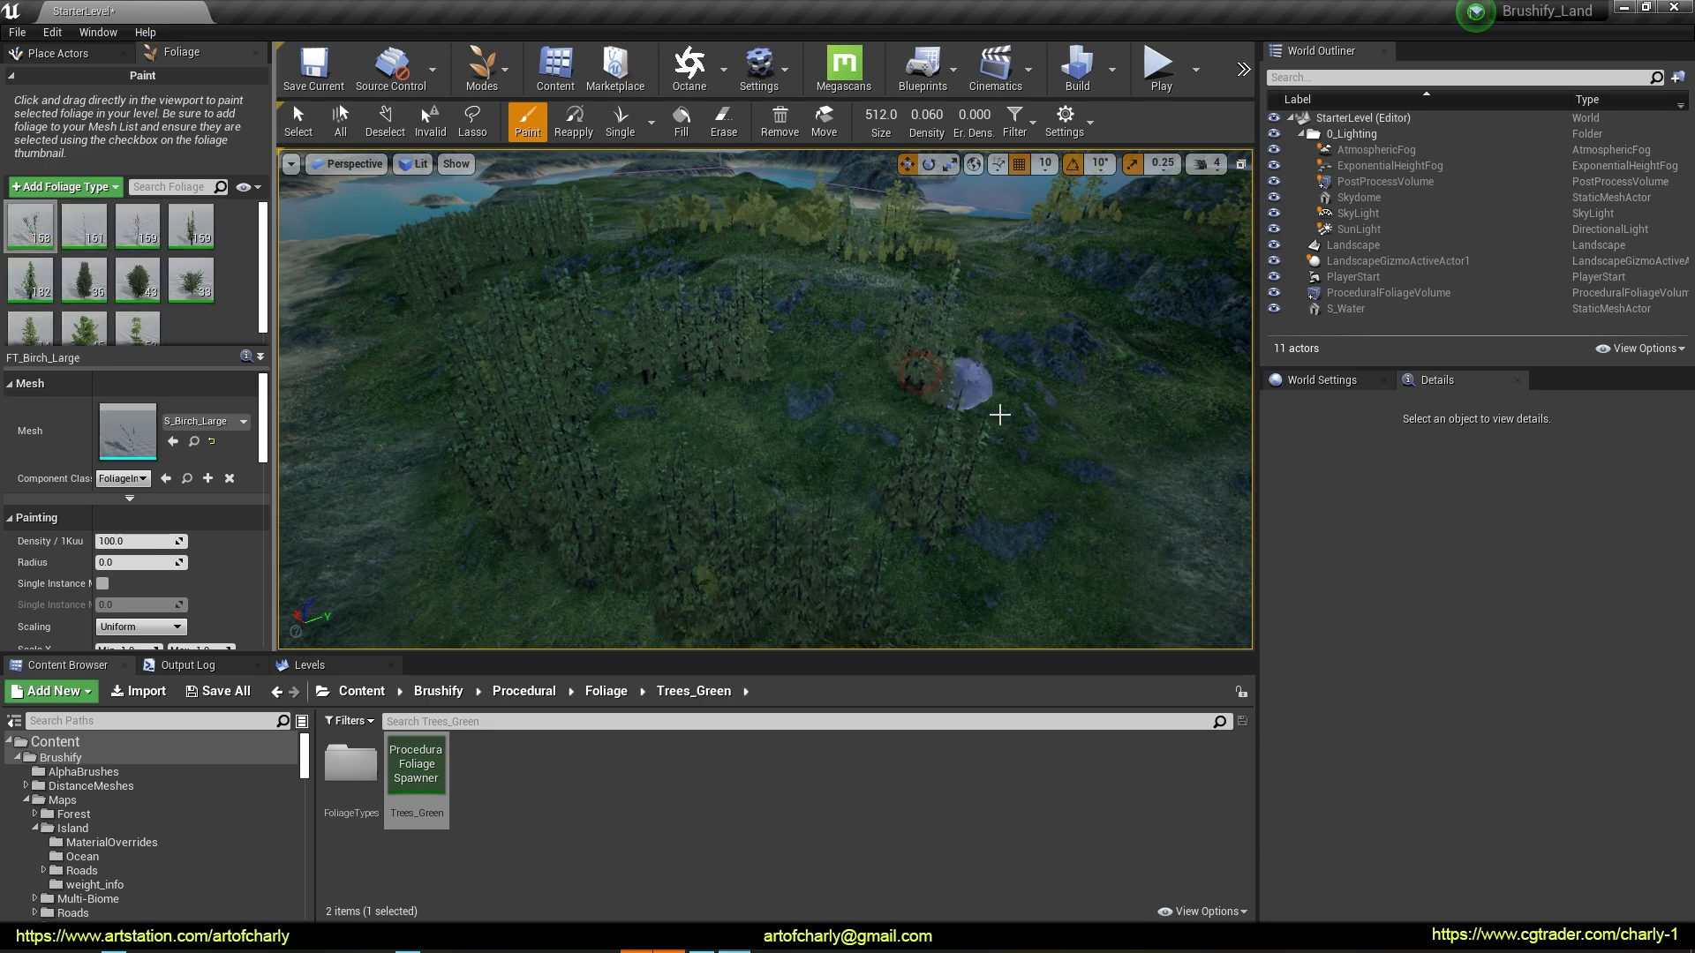
left_click(1103, 527)
mouse_move(1103, 528)
right_mouse_down()
mouse_move(949, 469)
mouse_move(977, 397)
mouse_move(758, 343)
right_mouse_up()
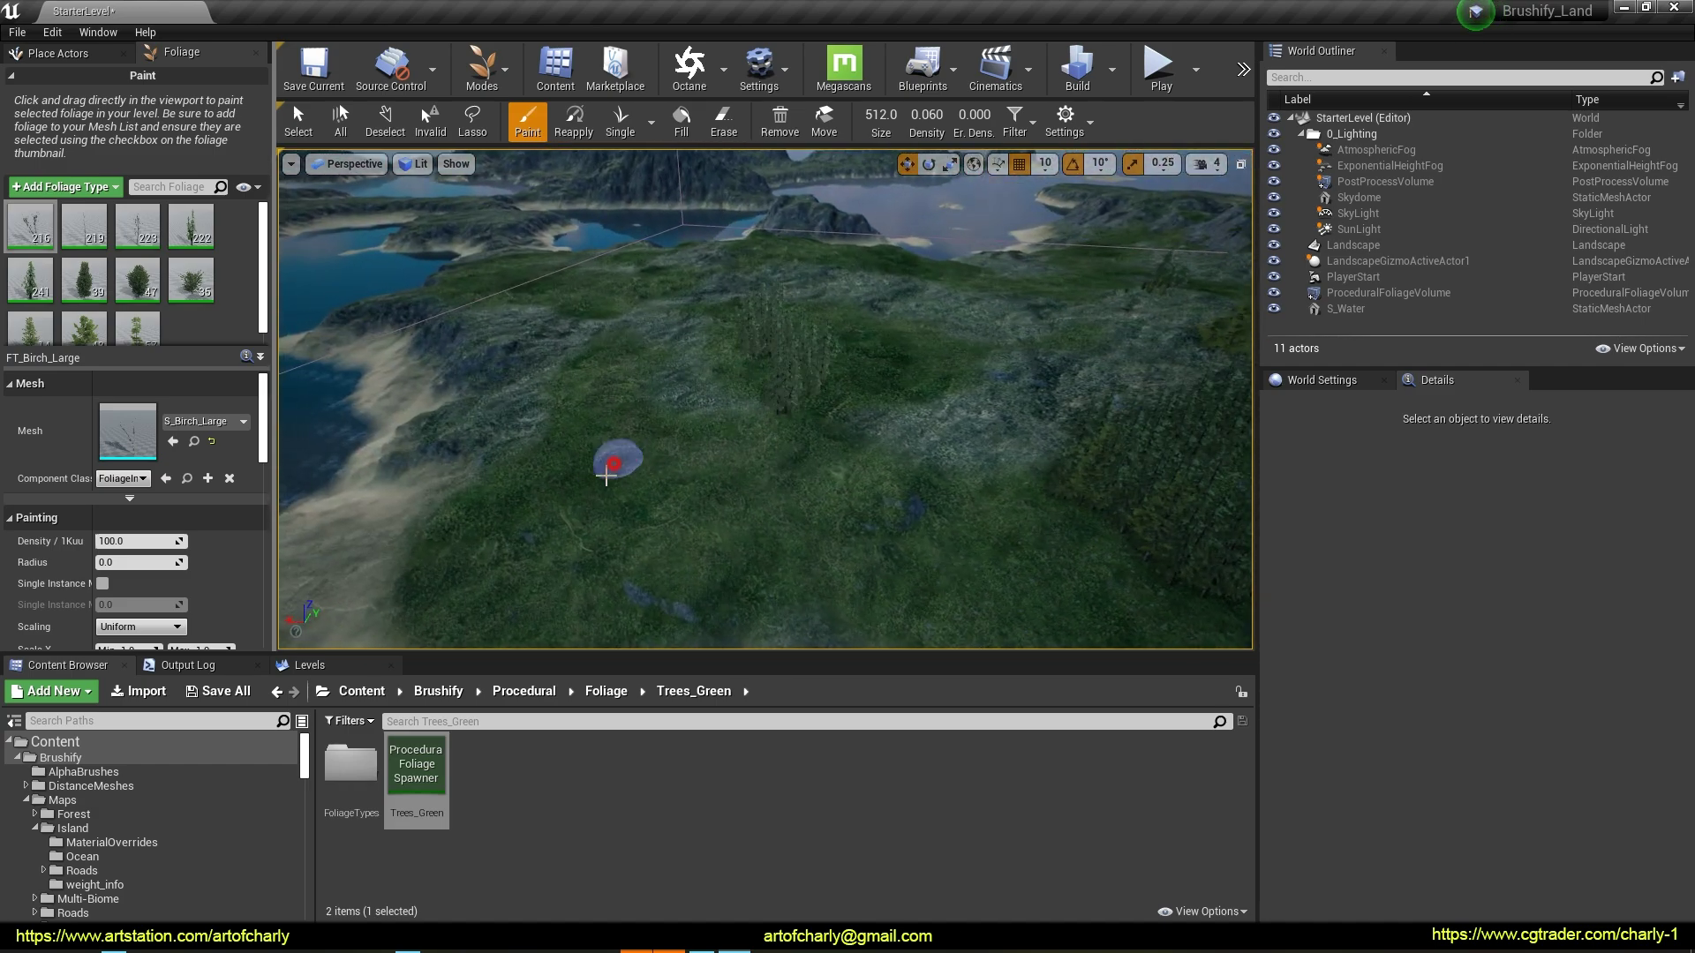
right_click_drag(720, 416, 729, 327)
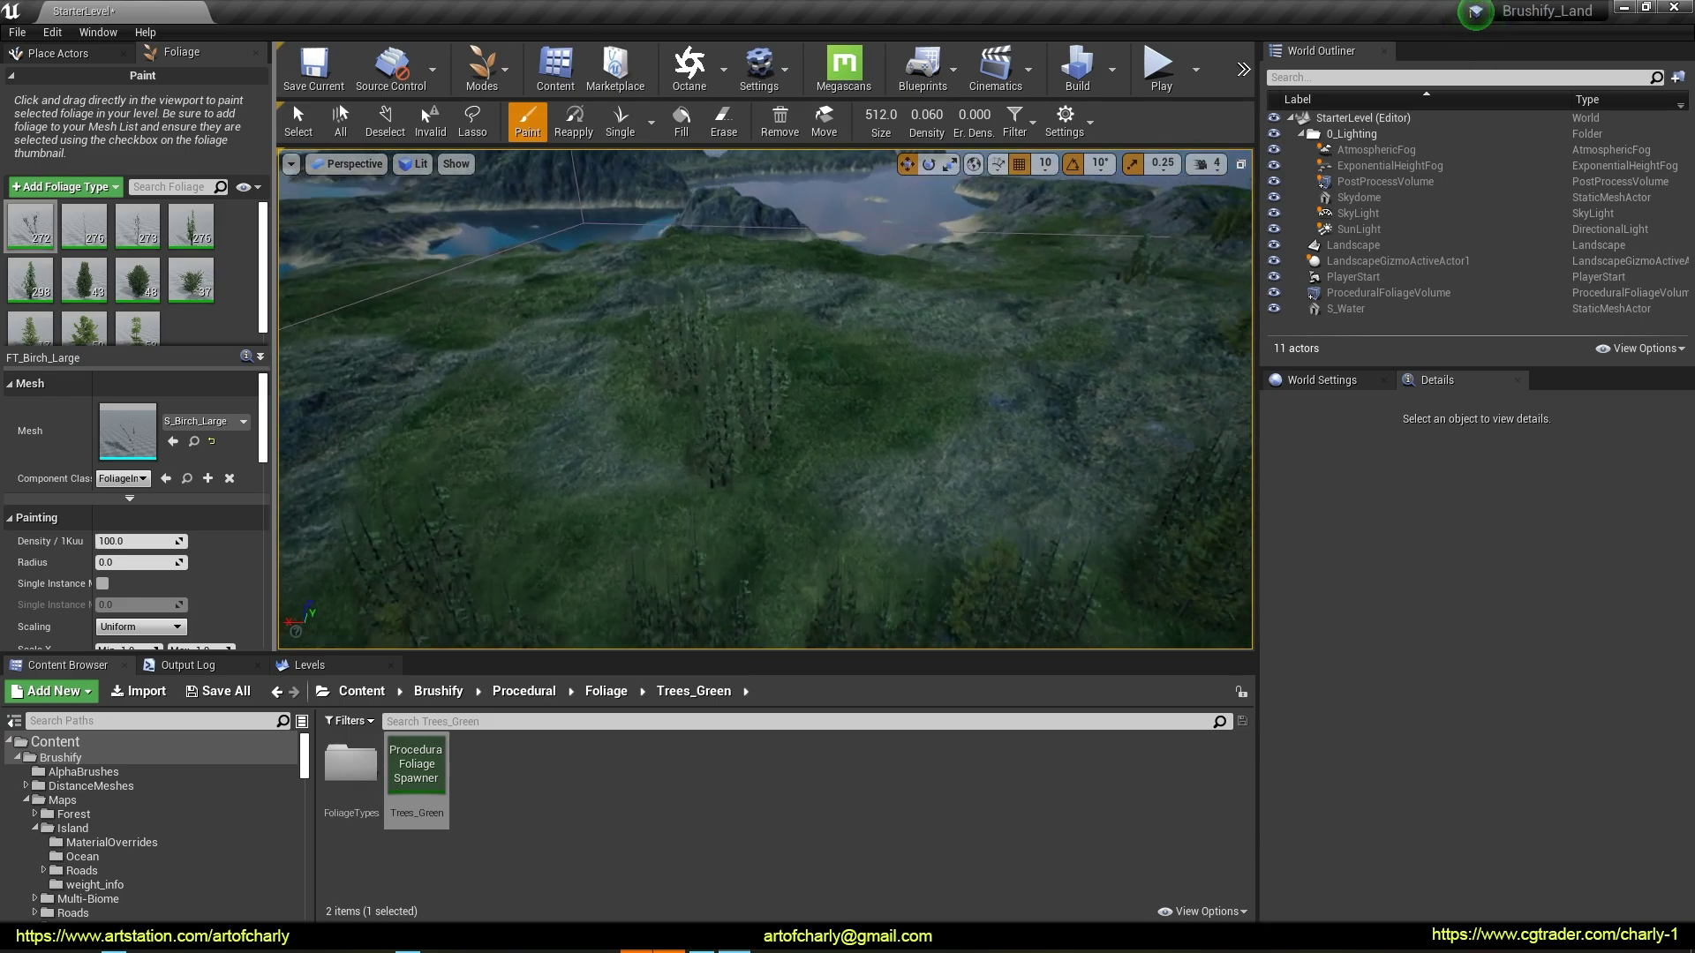
right_click_drag(787, 472, 686, 354)
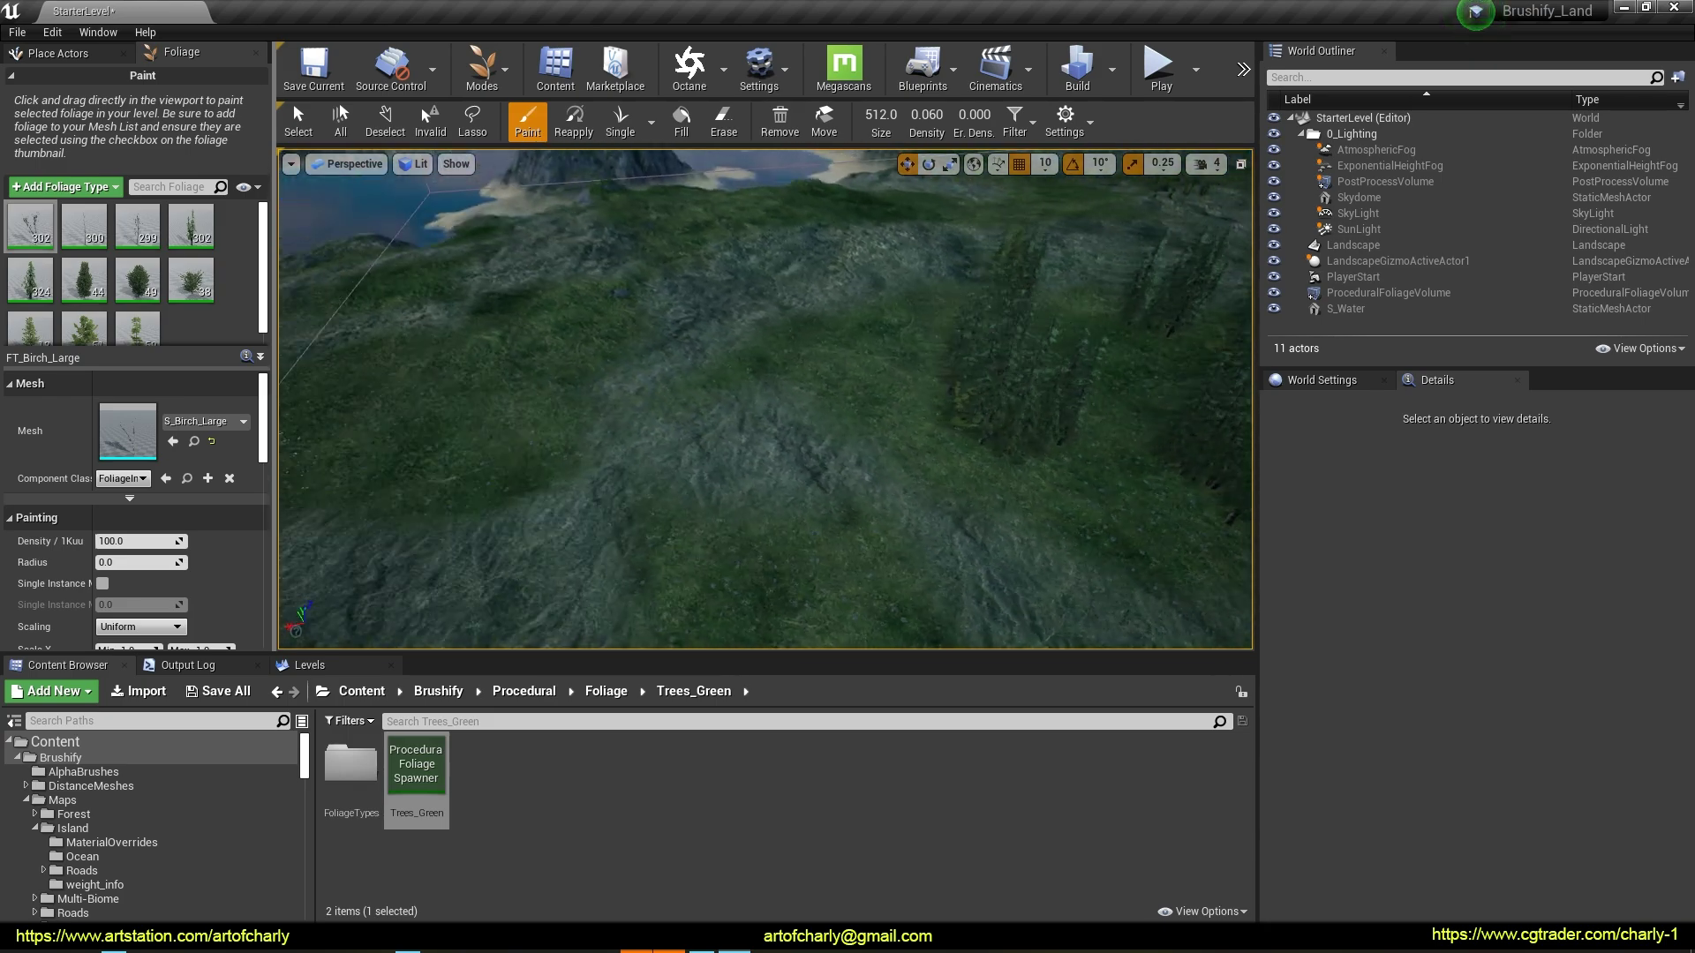
mouse_move(812, 471)
right_mouse_down()
mouse_move(771, 492)
mouse_move(766, 372)
right_mouse_up()
Paint trees on the unplanted slope and hillside toward the sea, then switch to erasing
left_click(758, 543)
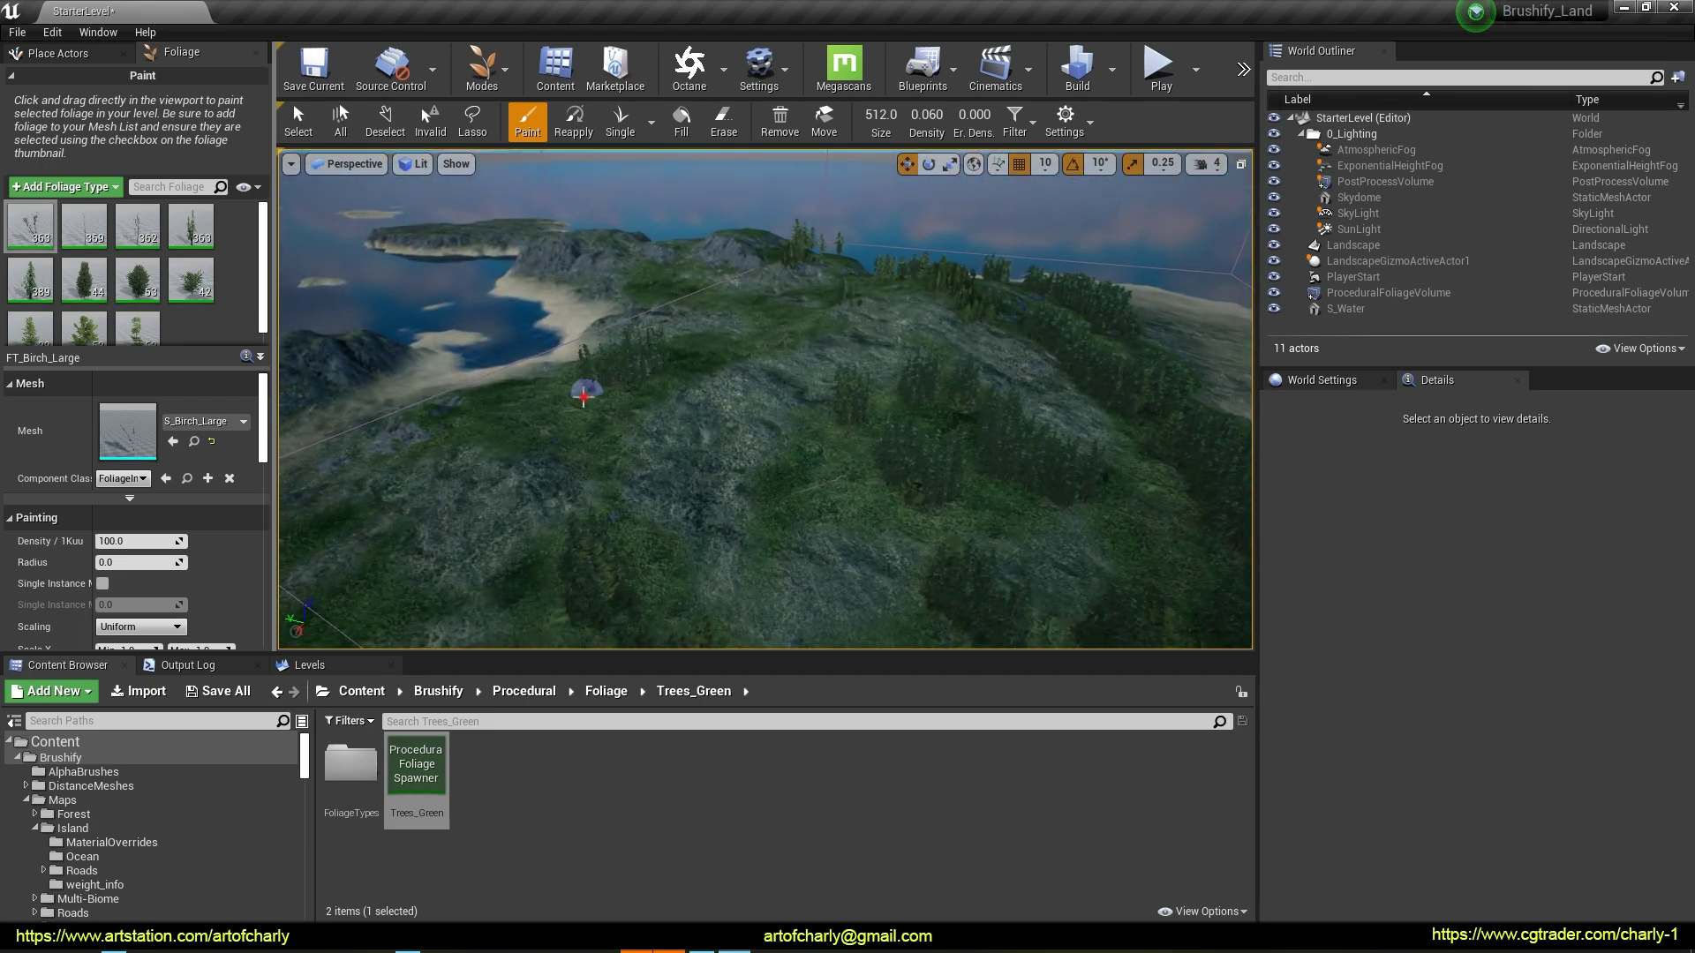
right_click_drag(839, 412, 854, 383)
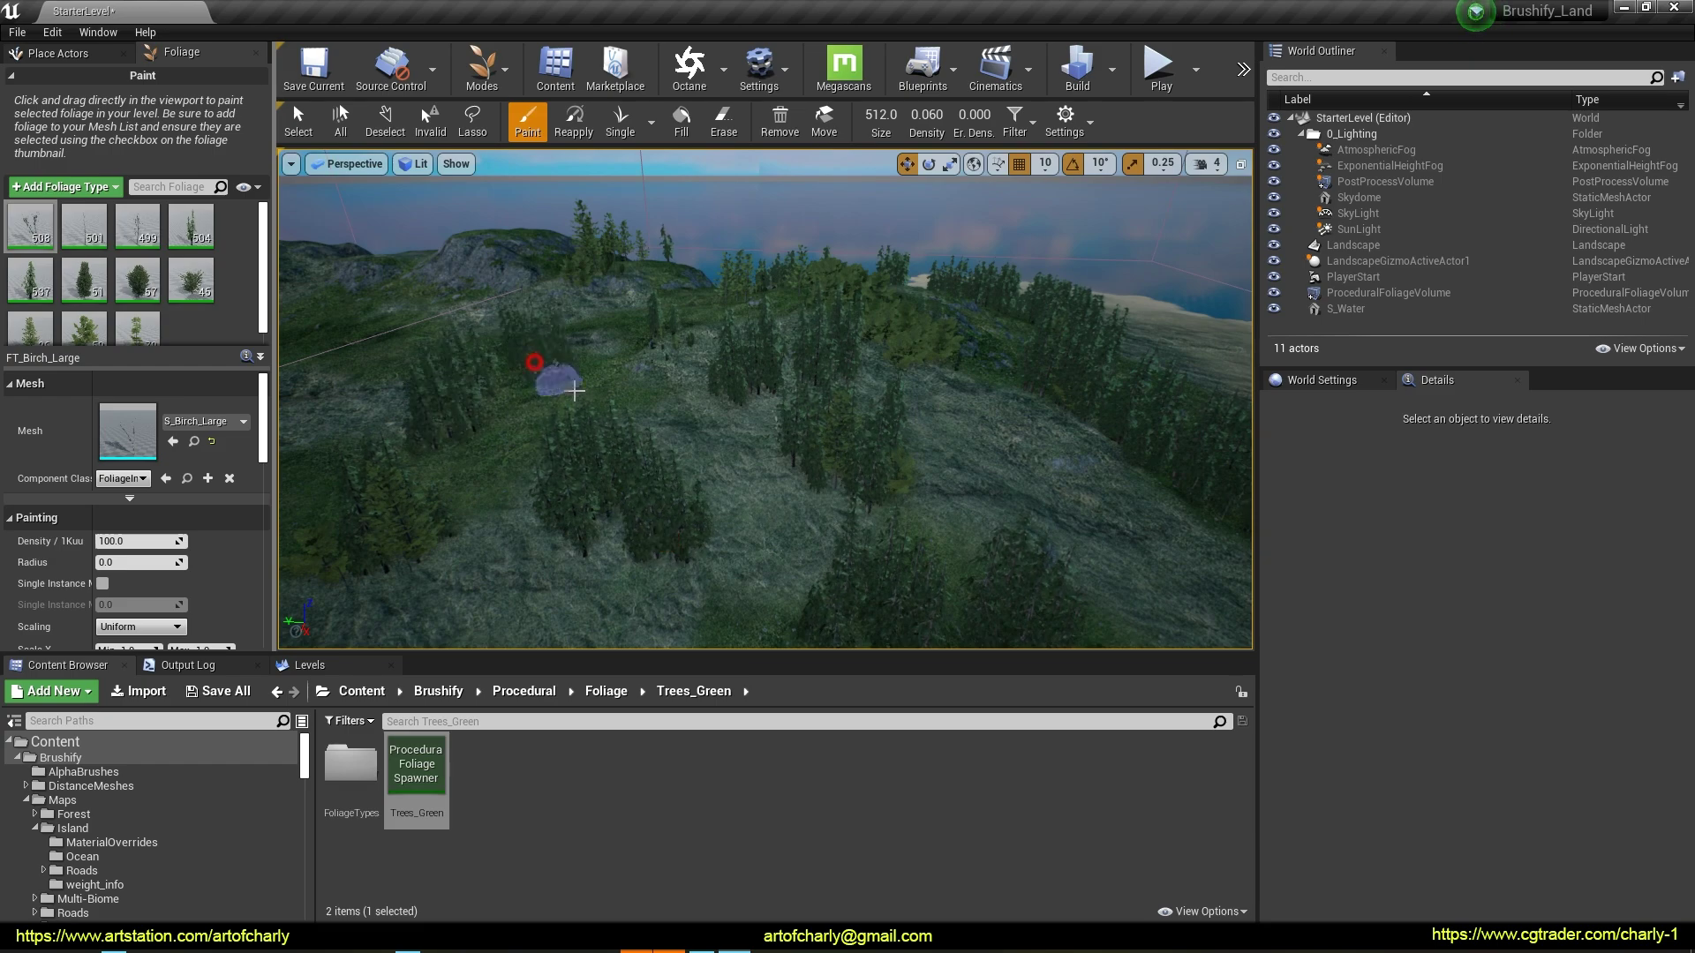
left_click(575, 391)
mouse_move(575, 391)
right_mouse_down()
mouse_move(673, 439)
mouse_move(659, 477)
right_mouse_up()
right_click_drag(767, 559, 767, 494)
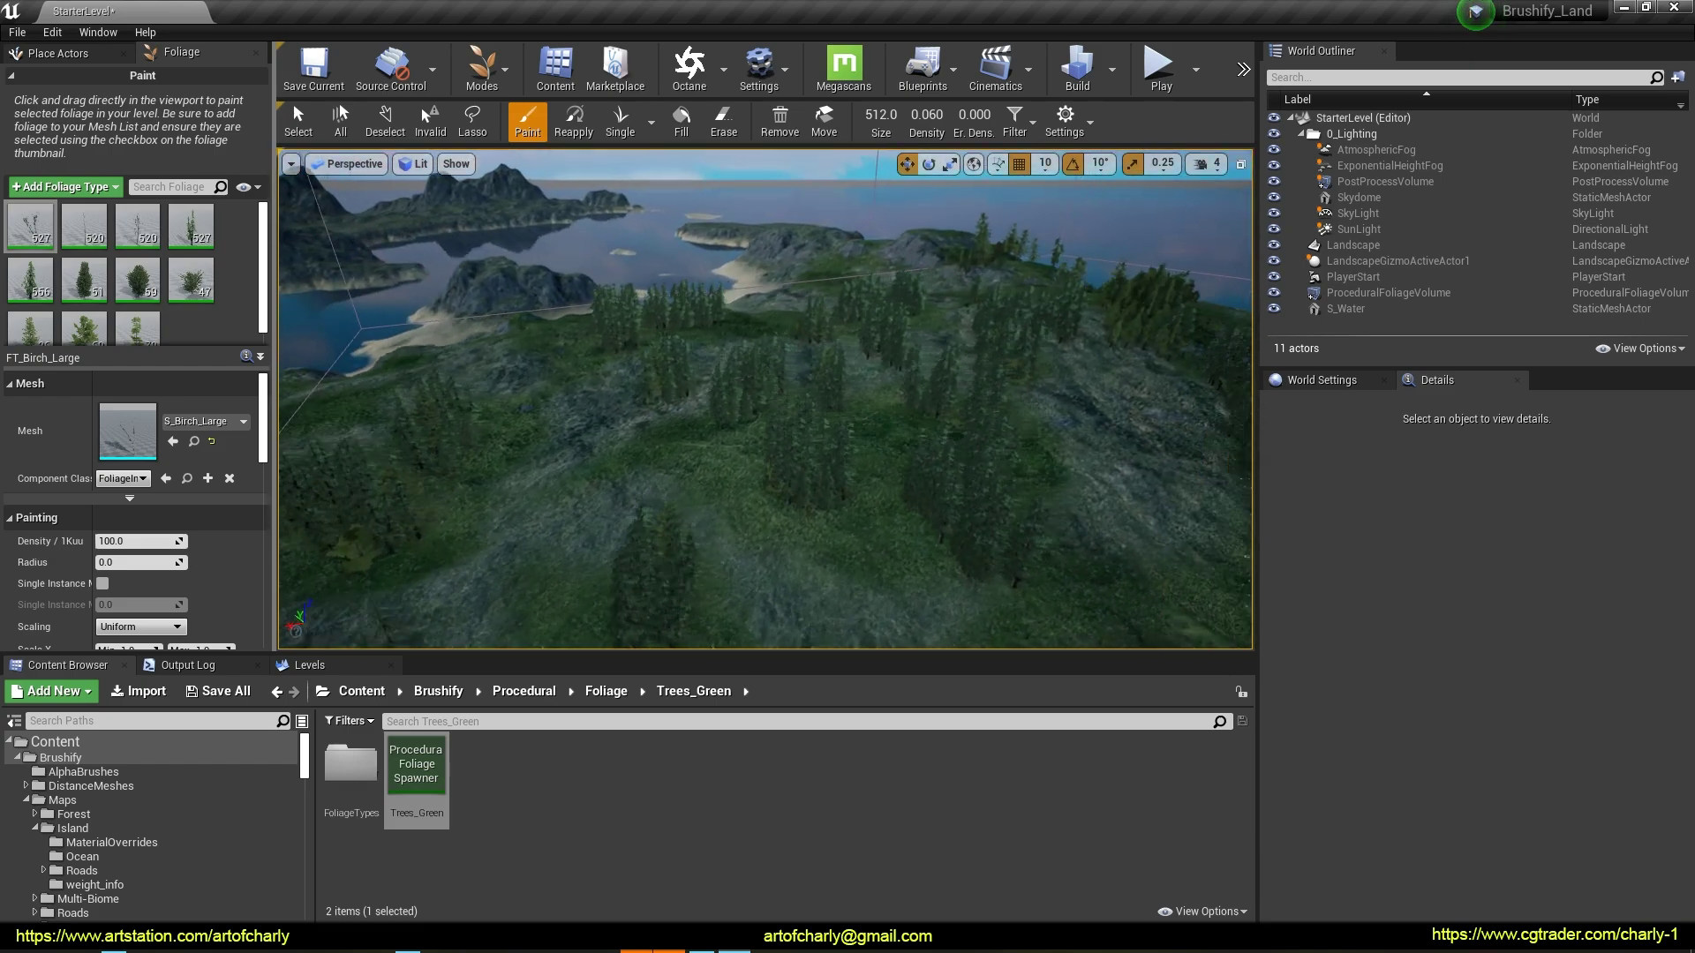
key("shift")
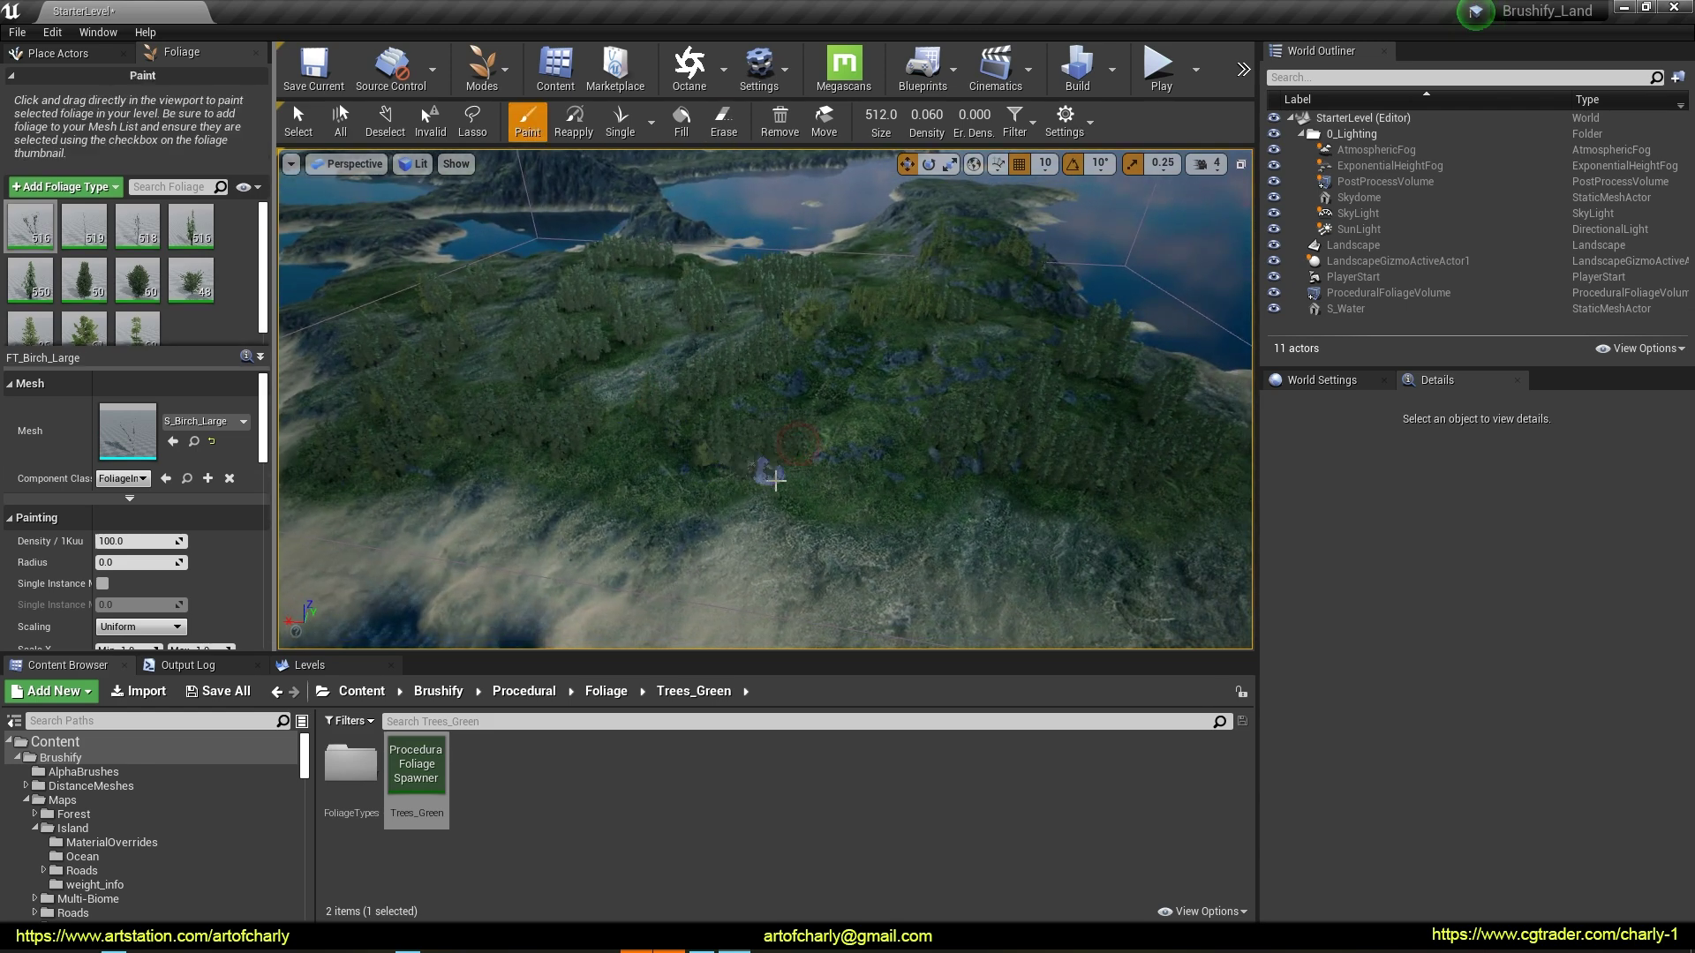
mouse_move(859, 500)
right_mouse_down()
mouse_move(859, 414)
mouse_move(1251, 399)
right_mouse_up()
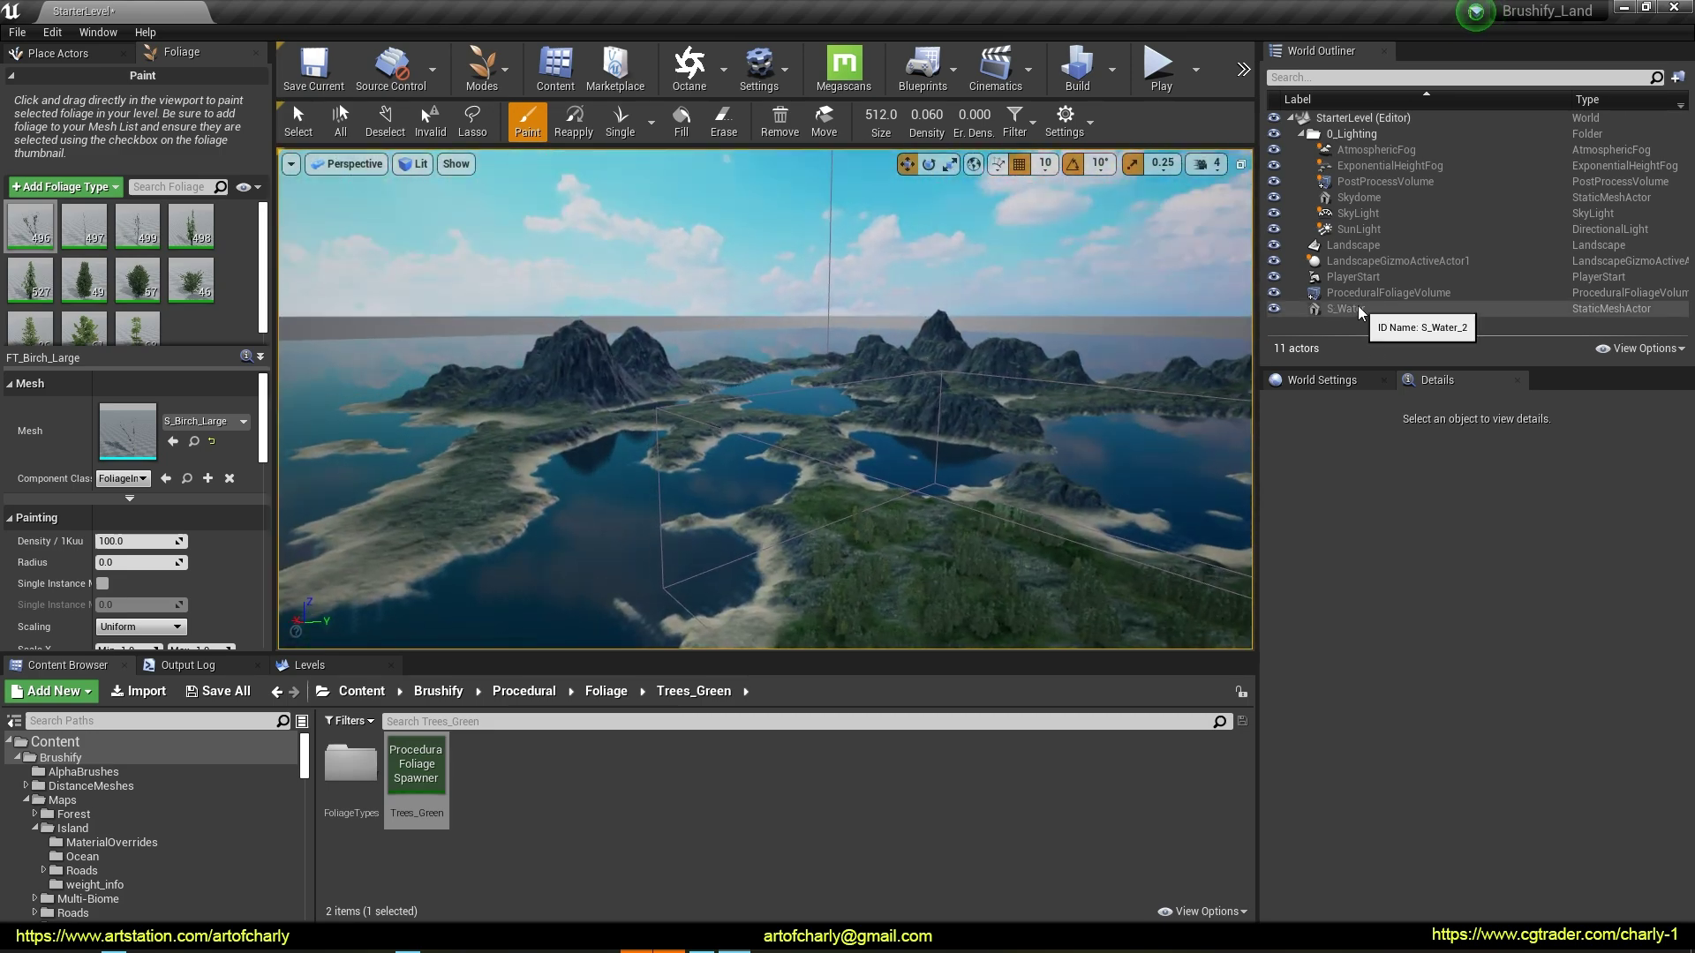
Return to Place mode and frame the PlayerStart in the viewport
left_click(482, 70)
left_click(668, 204)
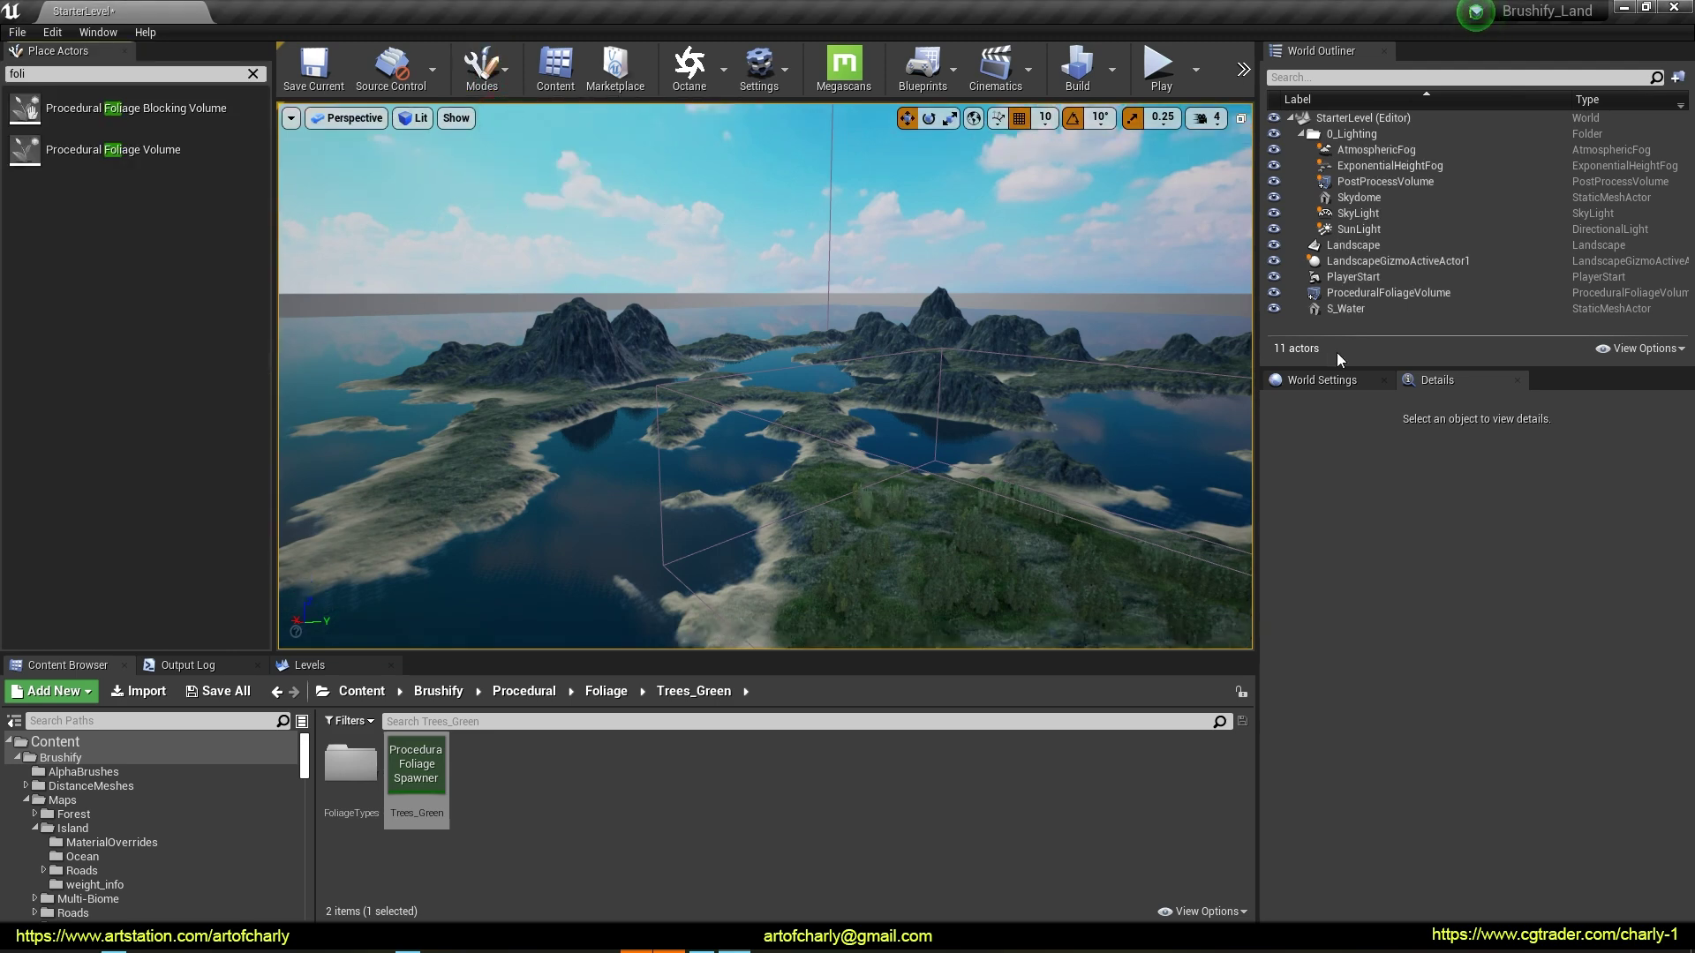
left_click(1354, 281)
double_click(1354, 280)
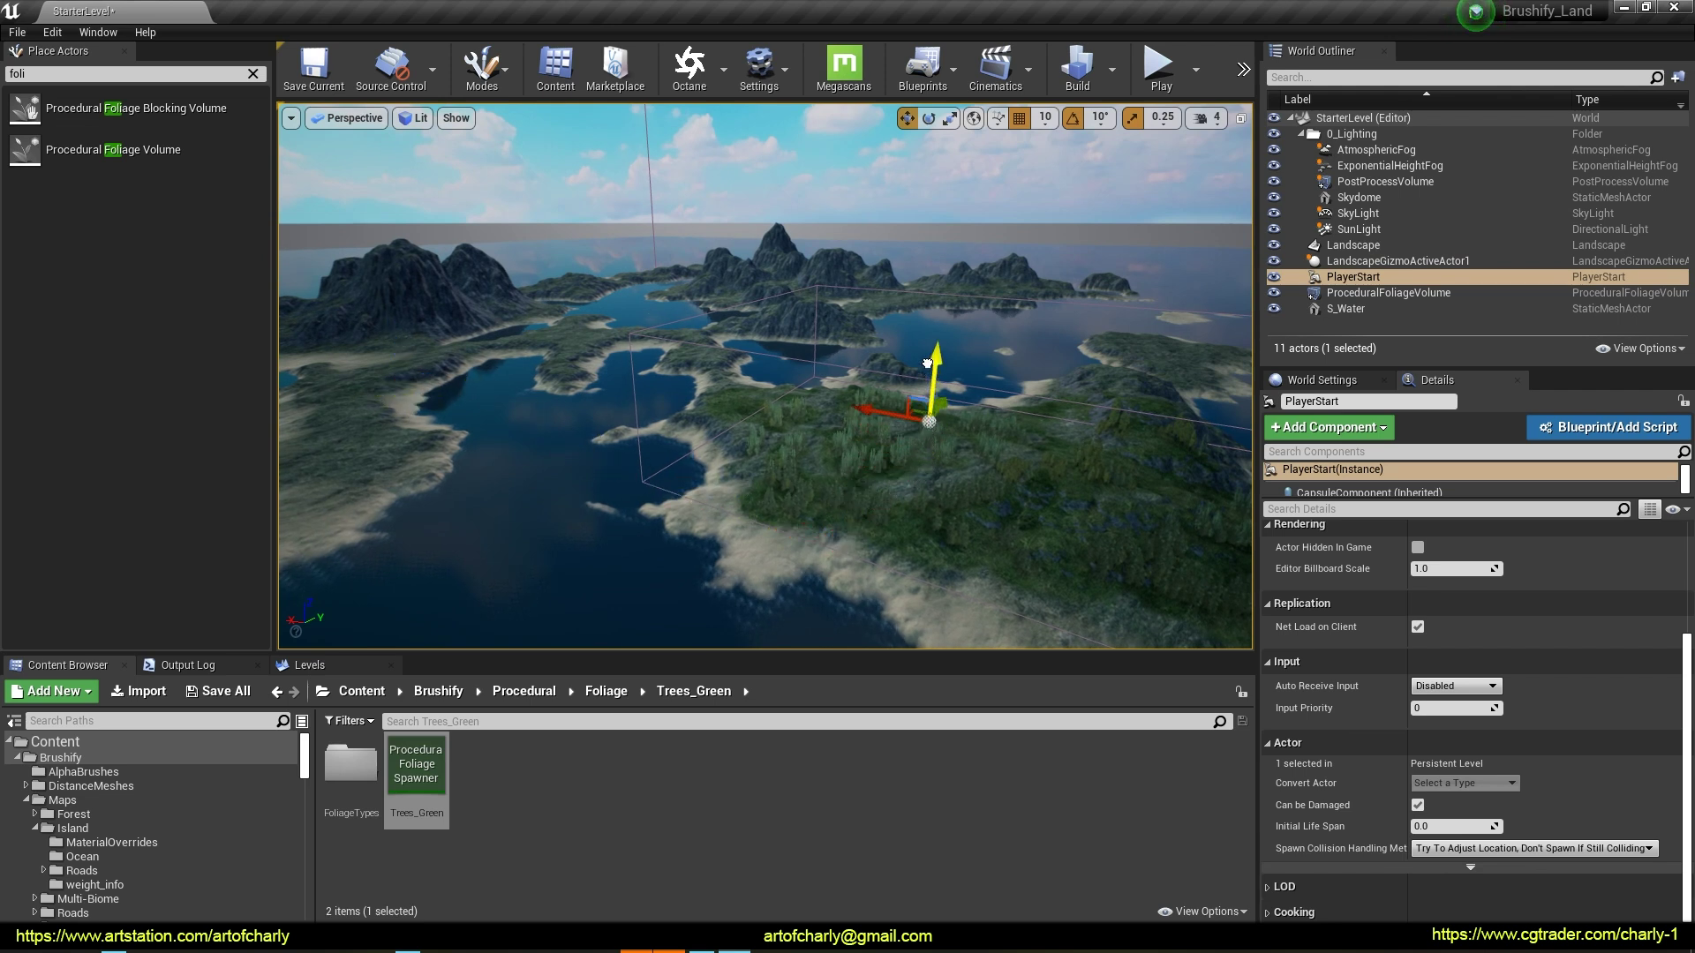
Play the level, run the character through the trees, then stop with Esc
left_click(1158, 69)
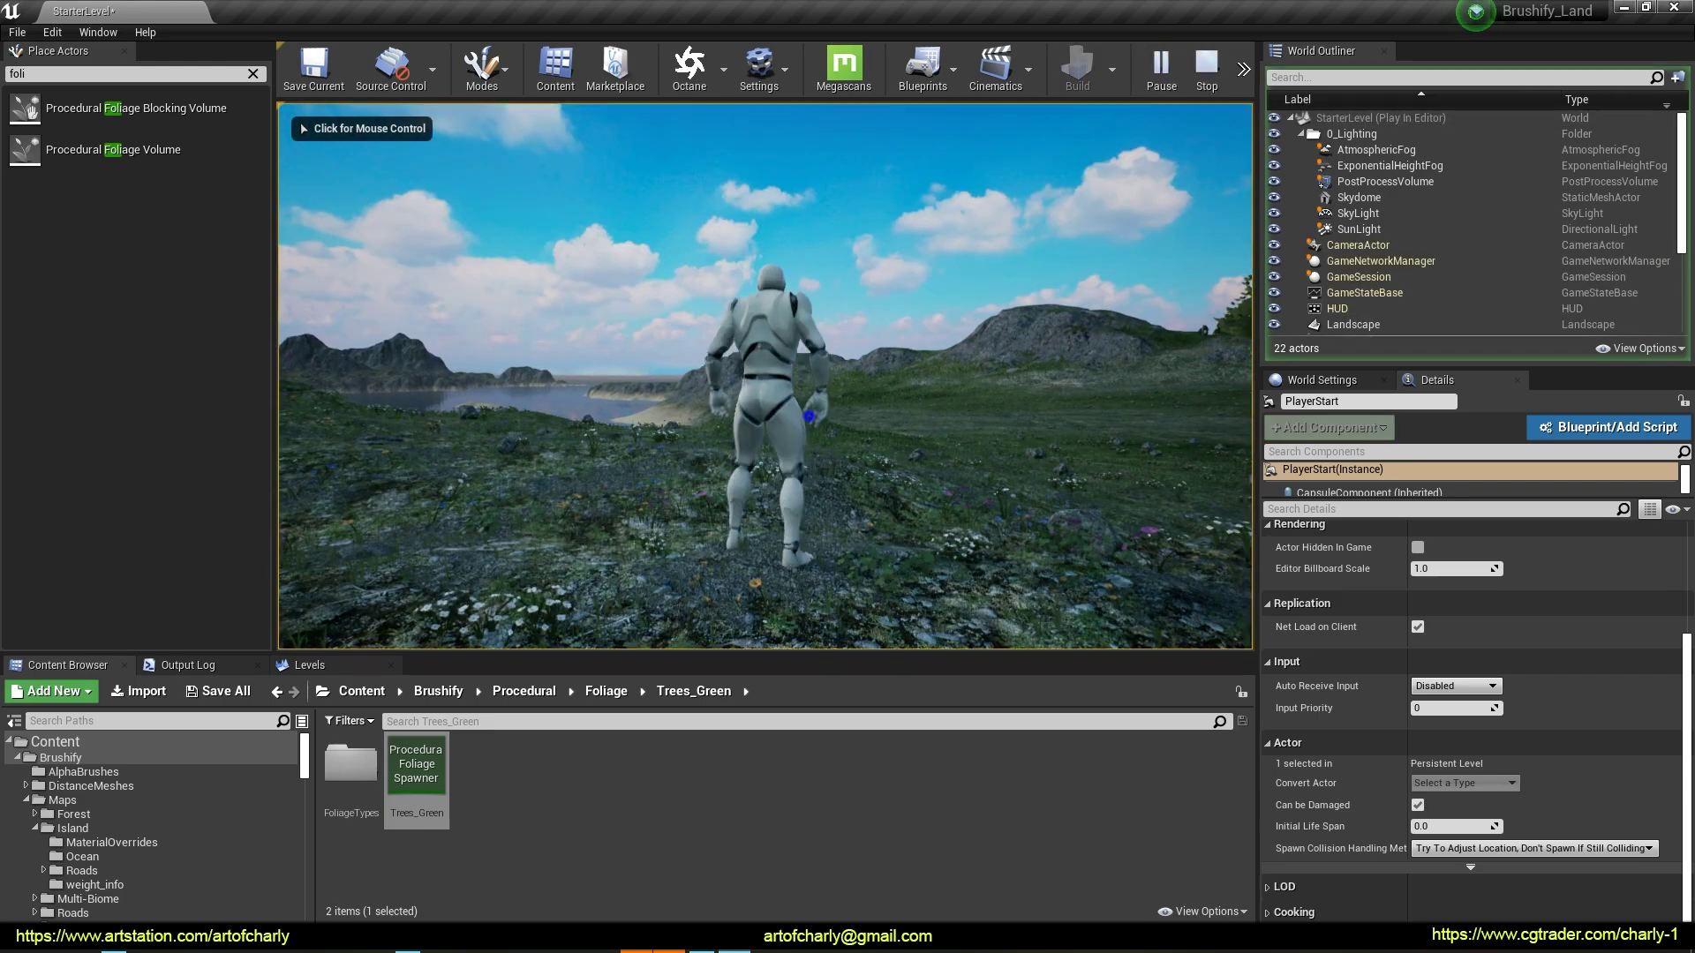
left_click(948, 477)
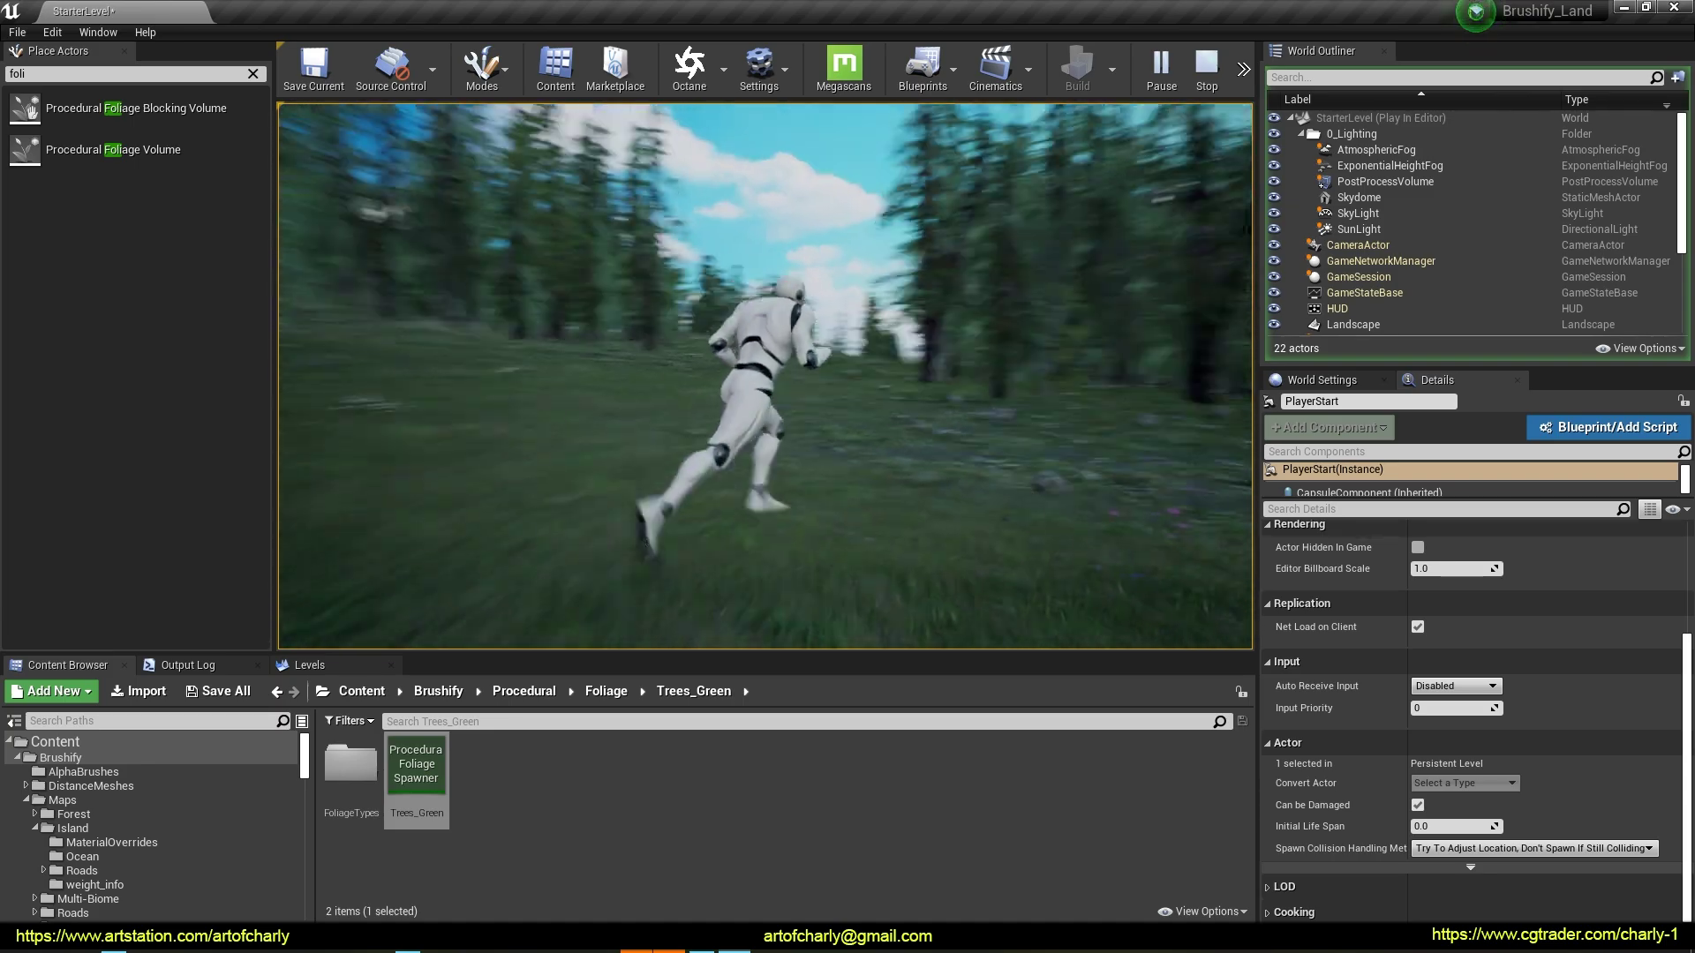
key("Escape")
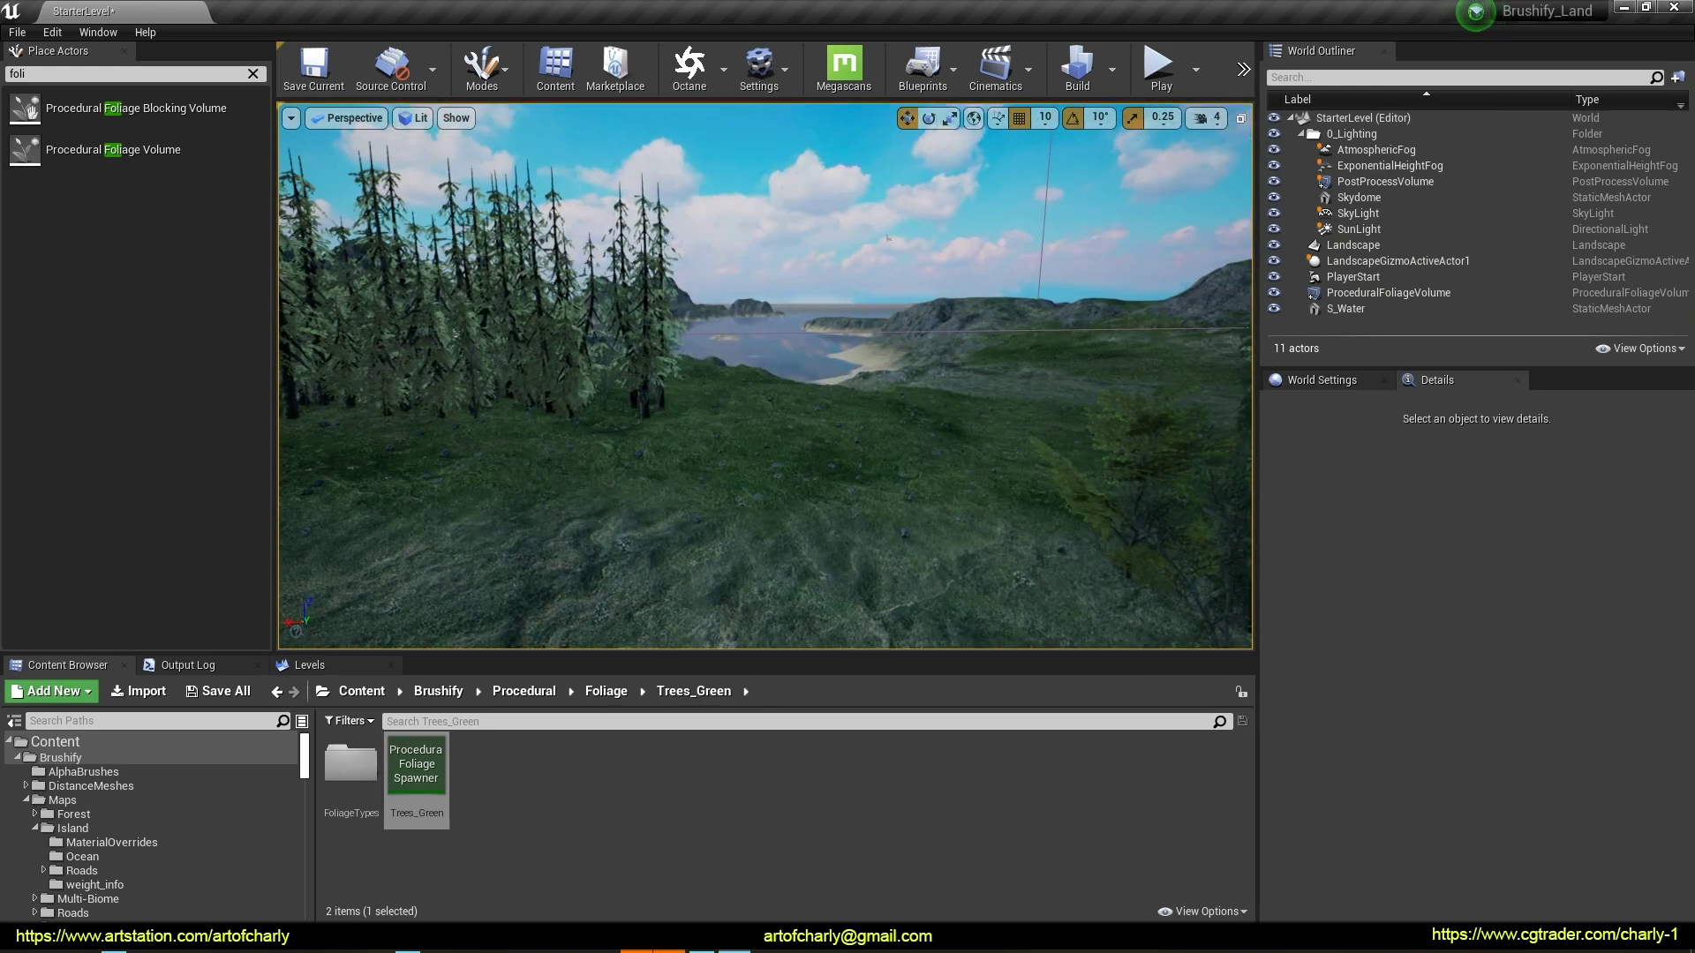
Select the SunLight and set its intensity to 5.0 lux
left_click(1368, 229)
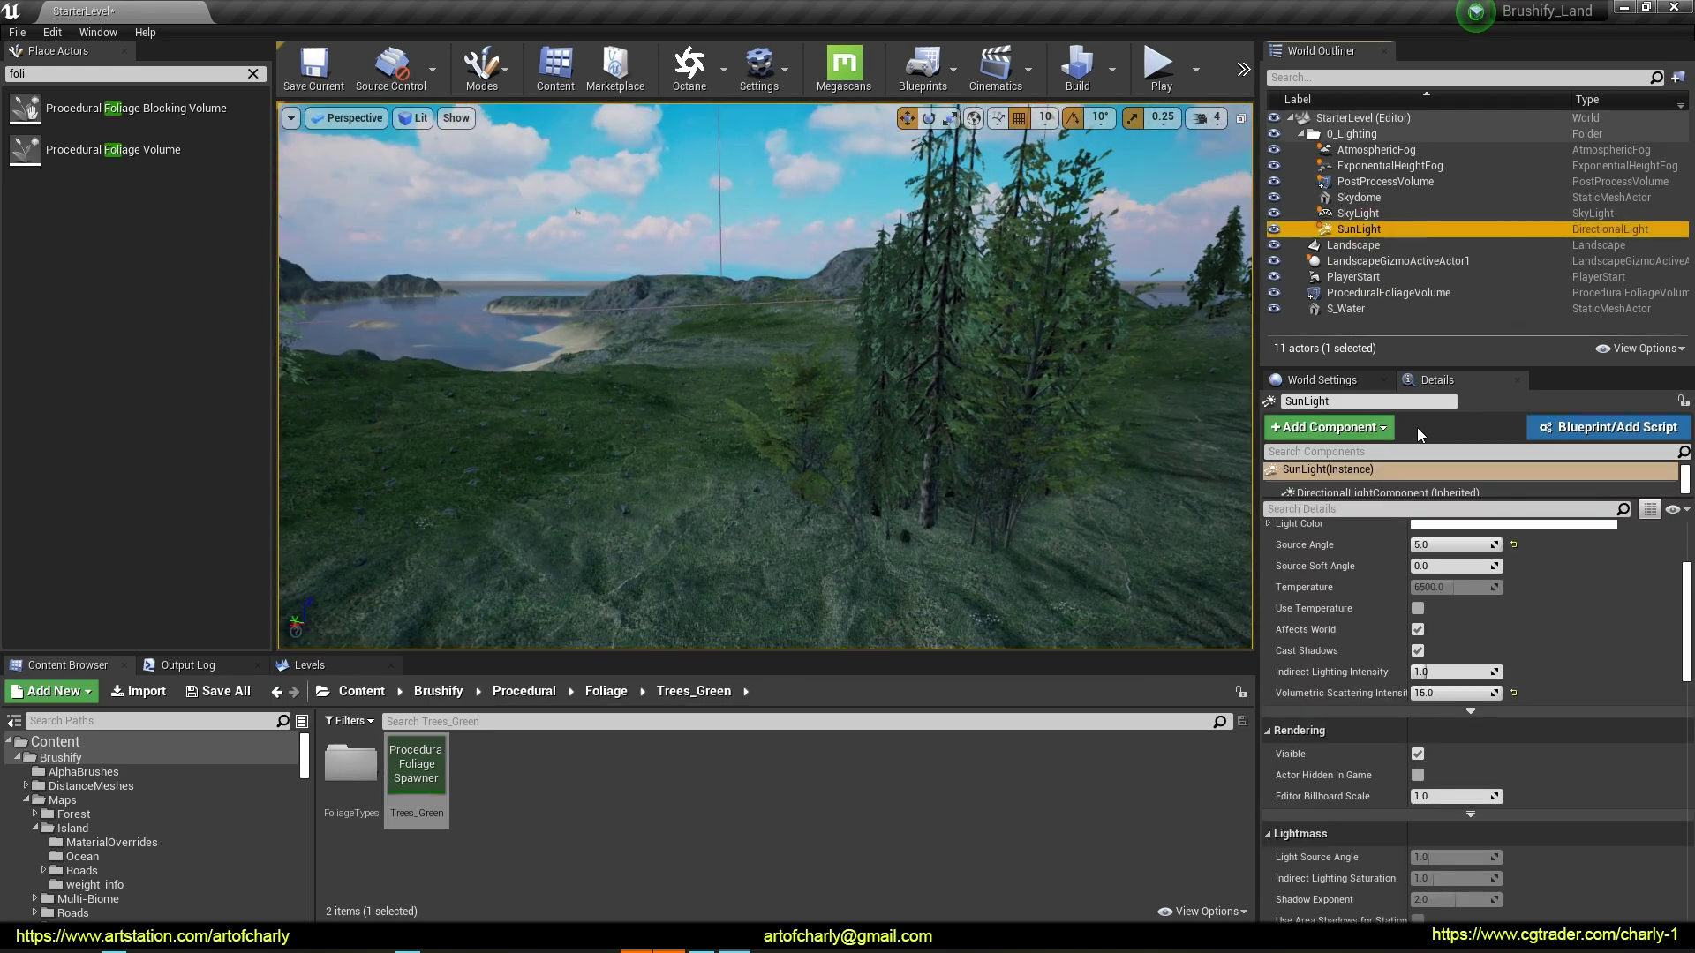
scroll(1490, 638, "up", 2)
left_click(1447, 643)
type("5")
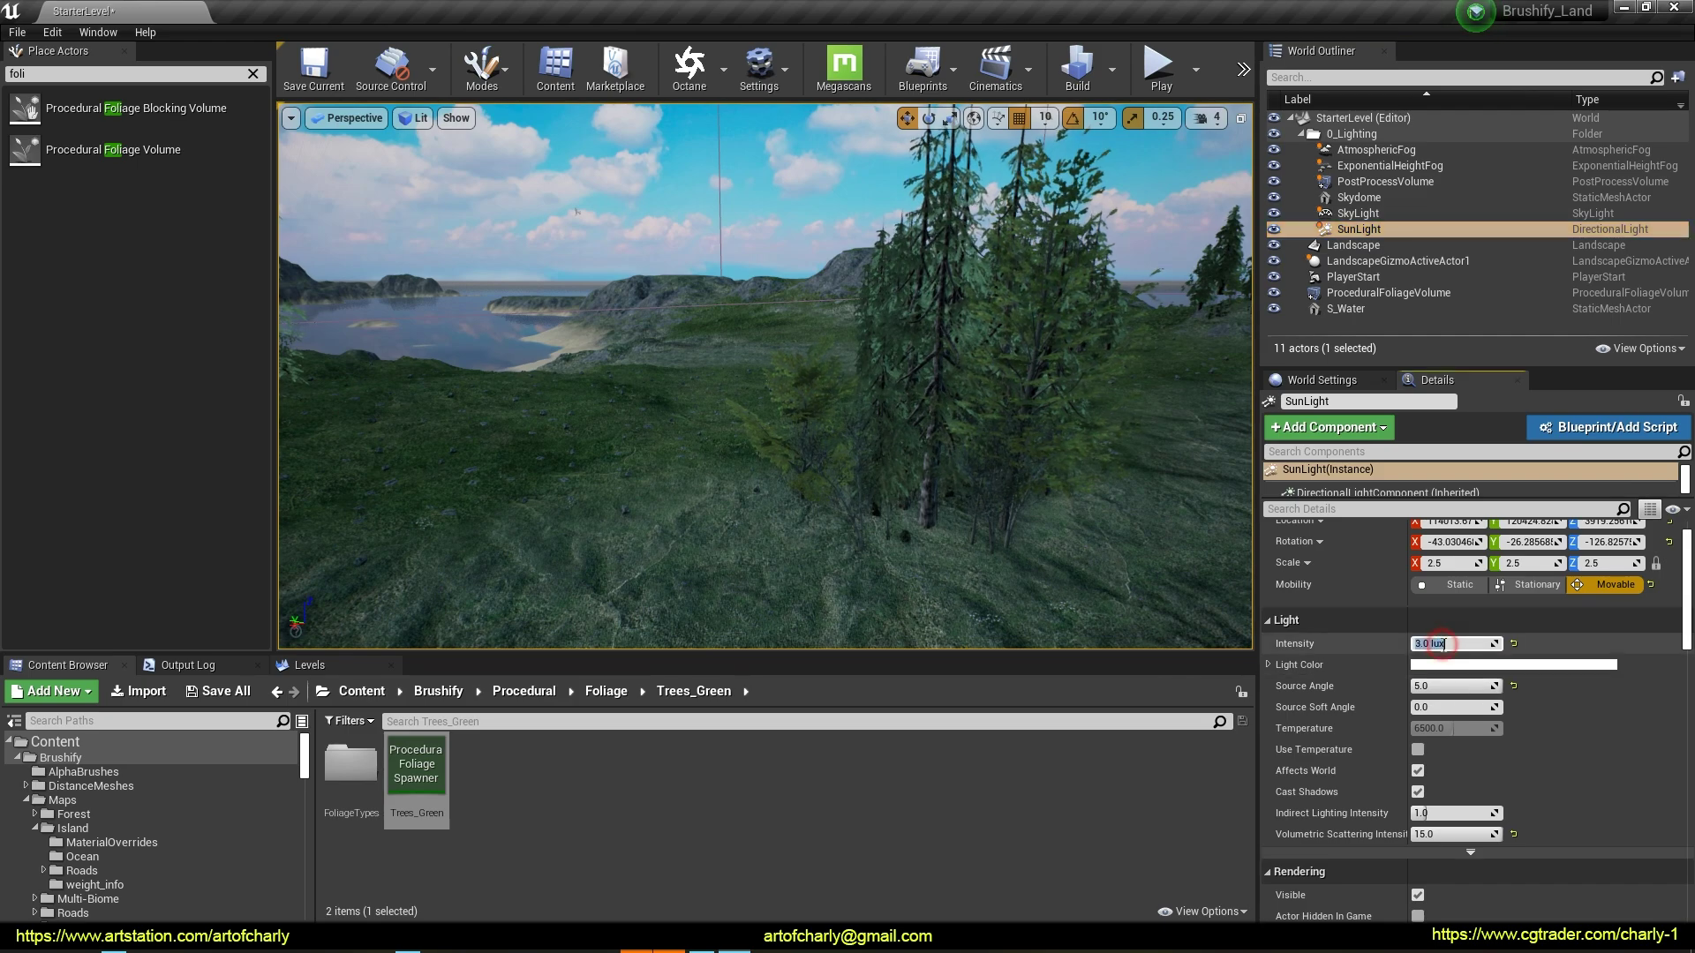
key("Return")
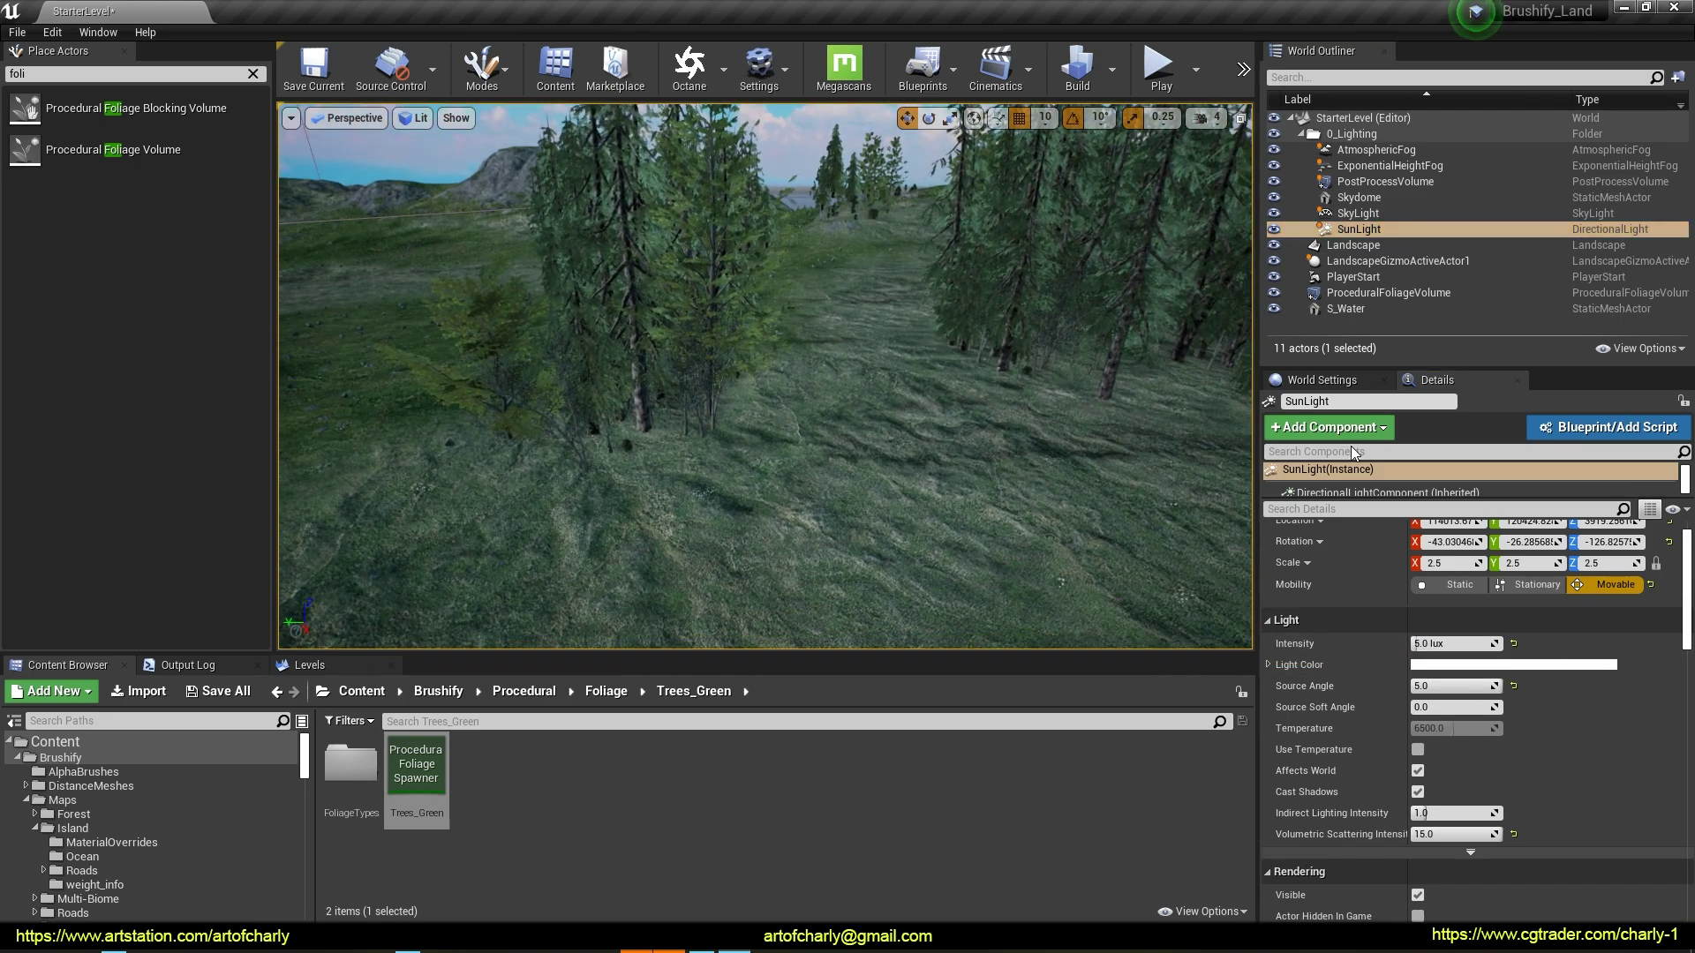
left_click_drag(1686, 574, 1684, 743)
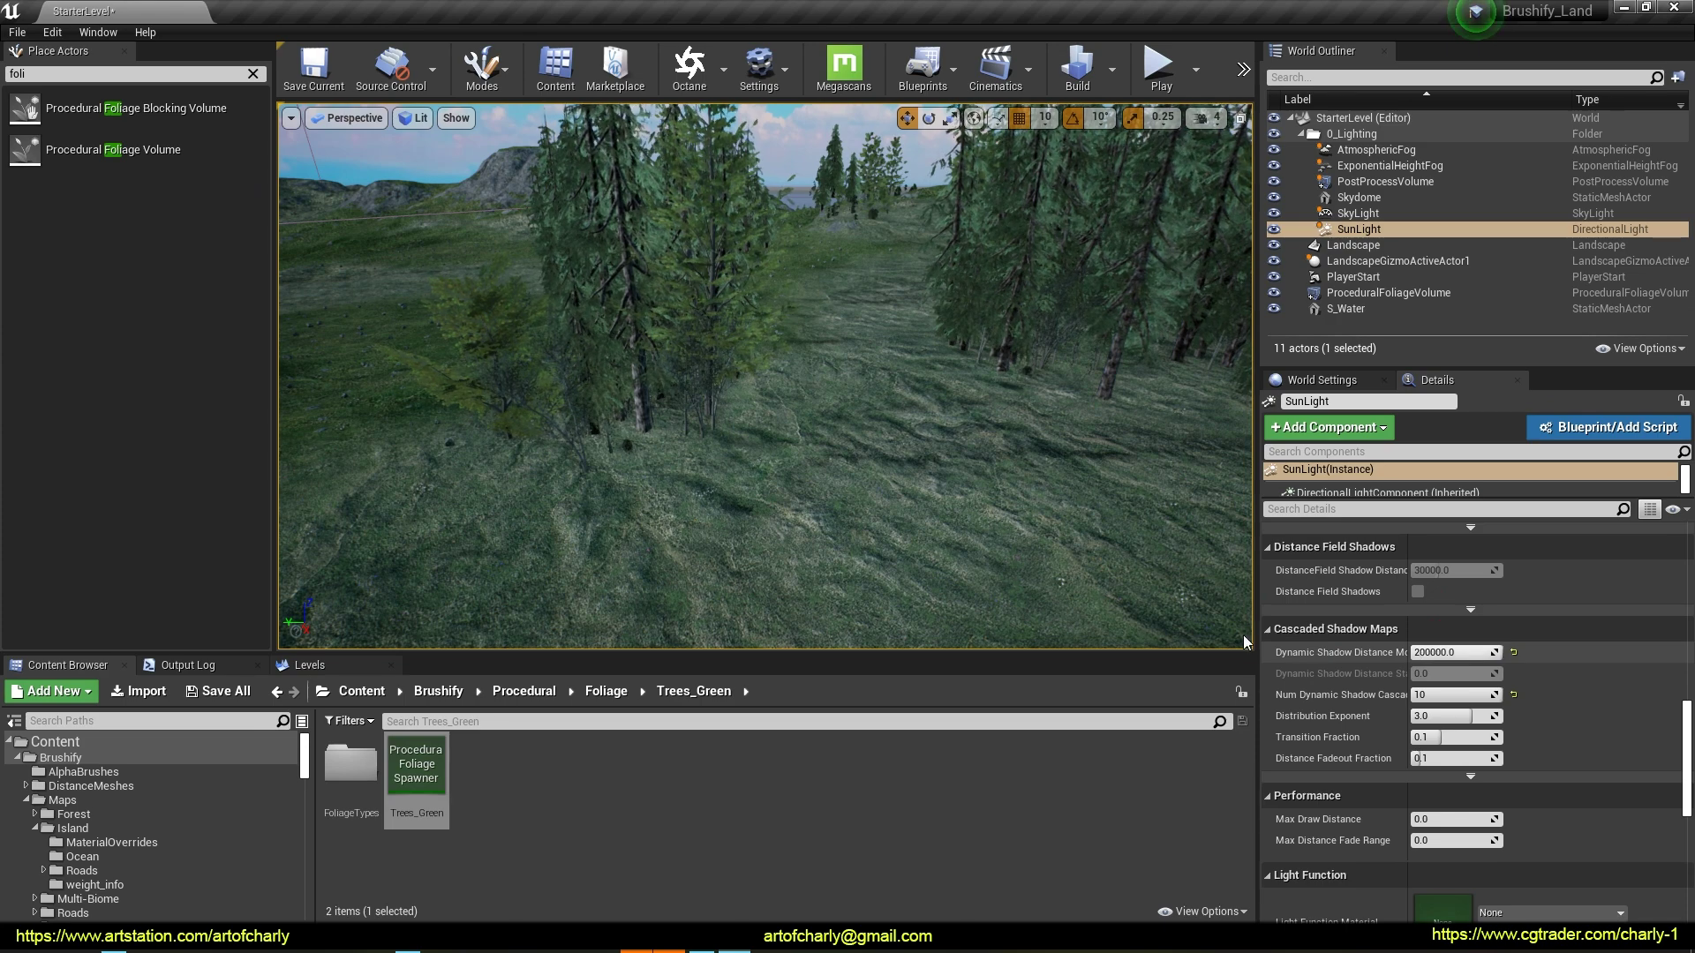
right_click_drag(1245, 642, 1251, 641)
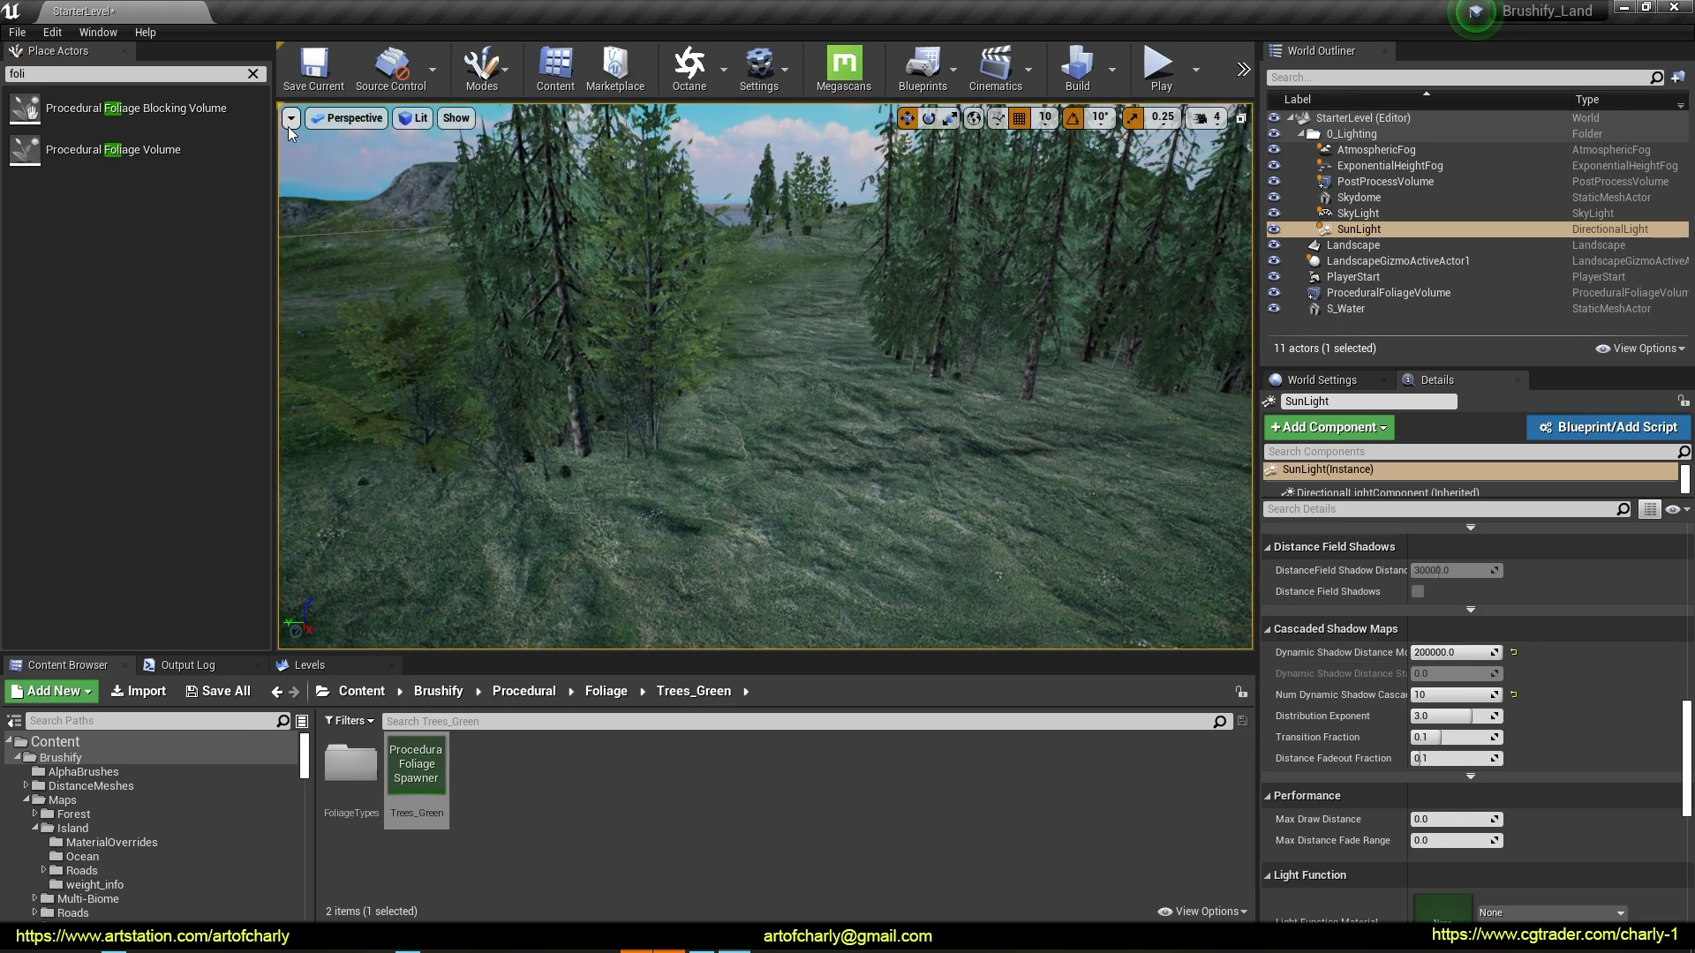
Turn on Show FPS in the viewport options
left_click(290, 121)
mouse_move(309, 236)
left_click(292, 199)
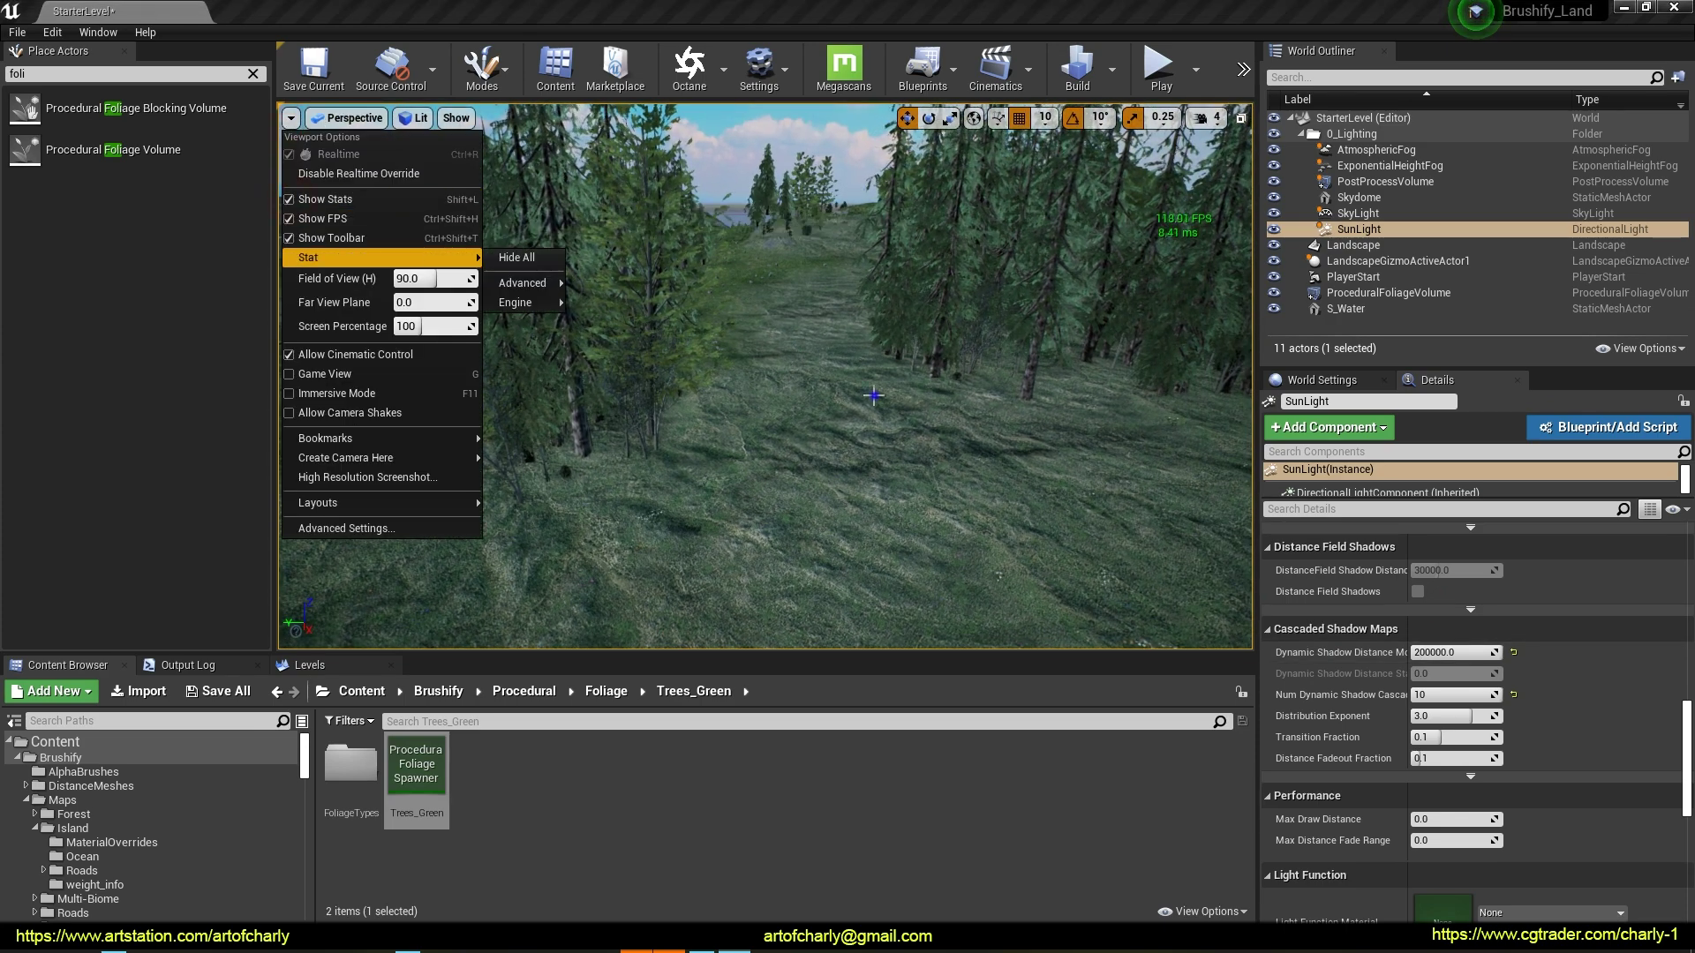
right_click_drag(1166, 331, 1166, 371)
right_click_drag(1060, 338, 1050, 337)
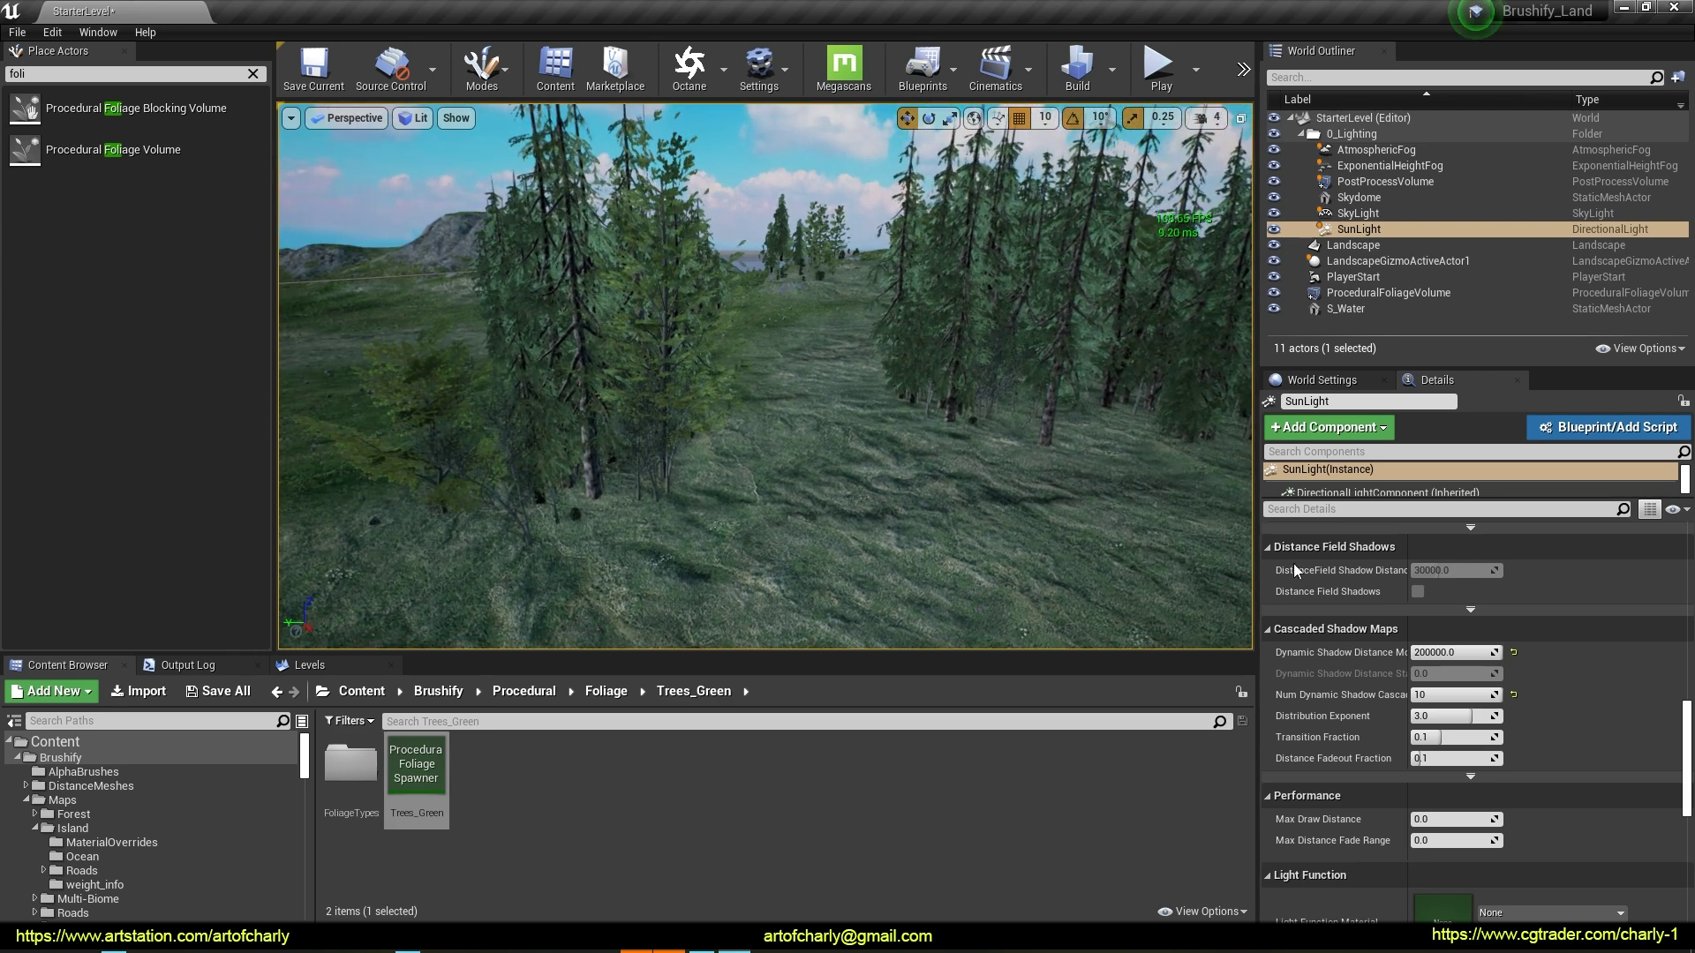
Set the Dynamic Shadow Distance Movable Light to 4000000, then 5000000
left_click(1453, 652)
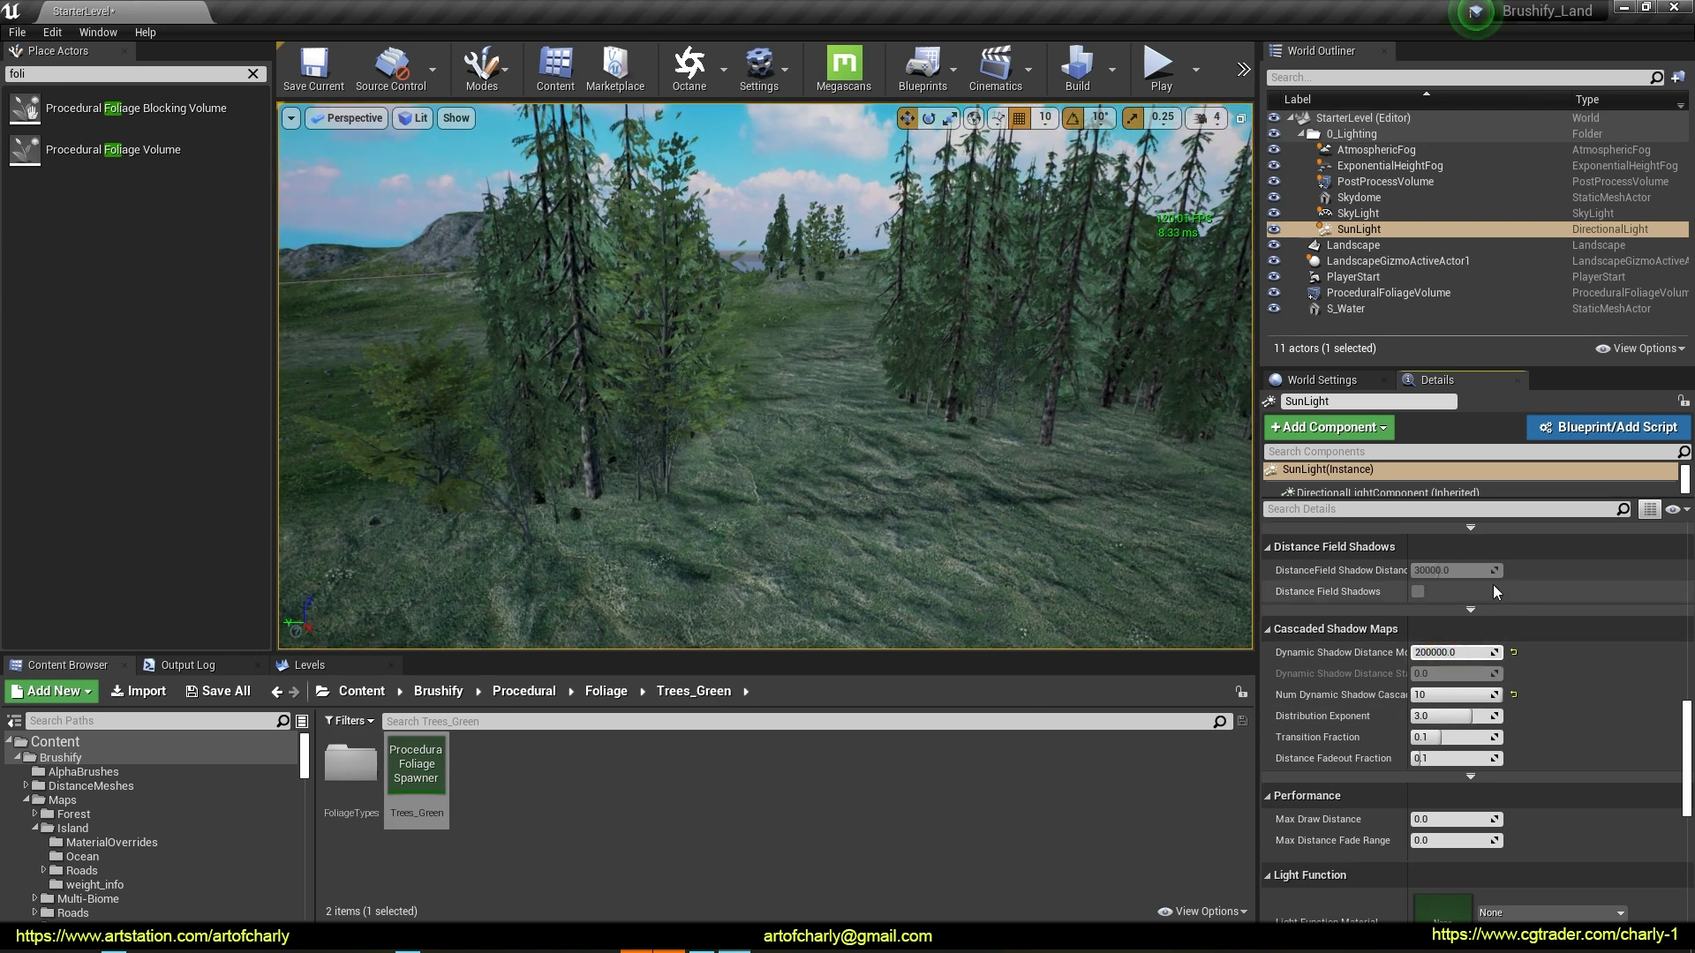
type("4000000")
key("Return")
mouse_move(847, 459)
right_mouse_down()
mouse_move(1015, 459)
mouse_move(794, 459)
right_mouse_up()
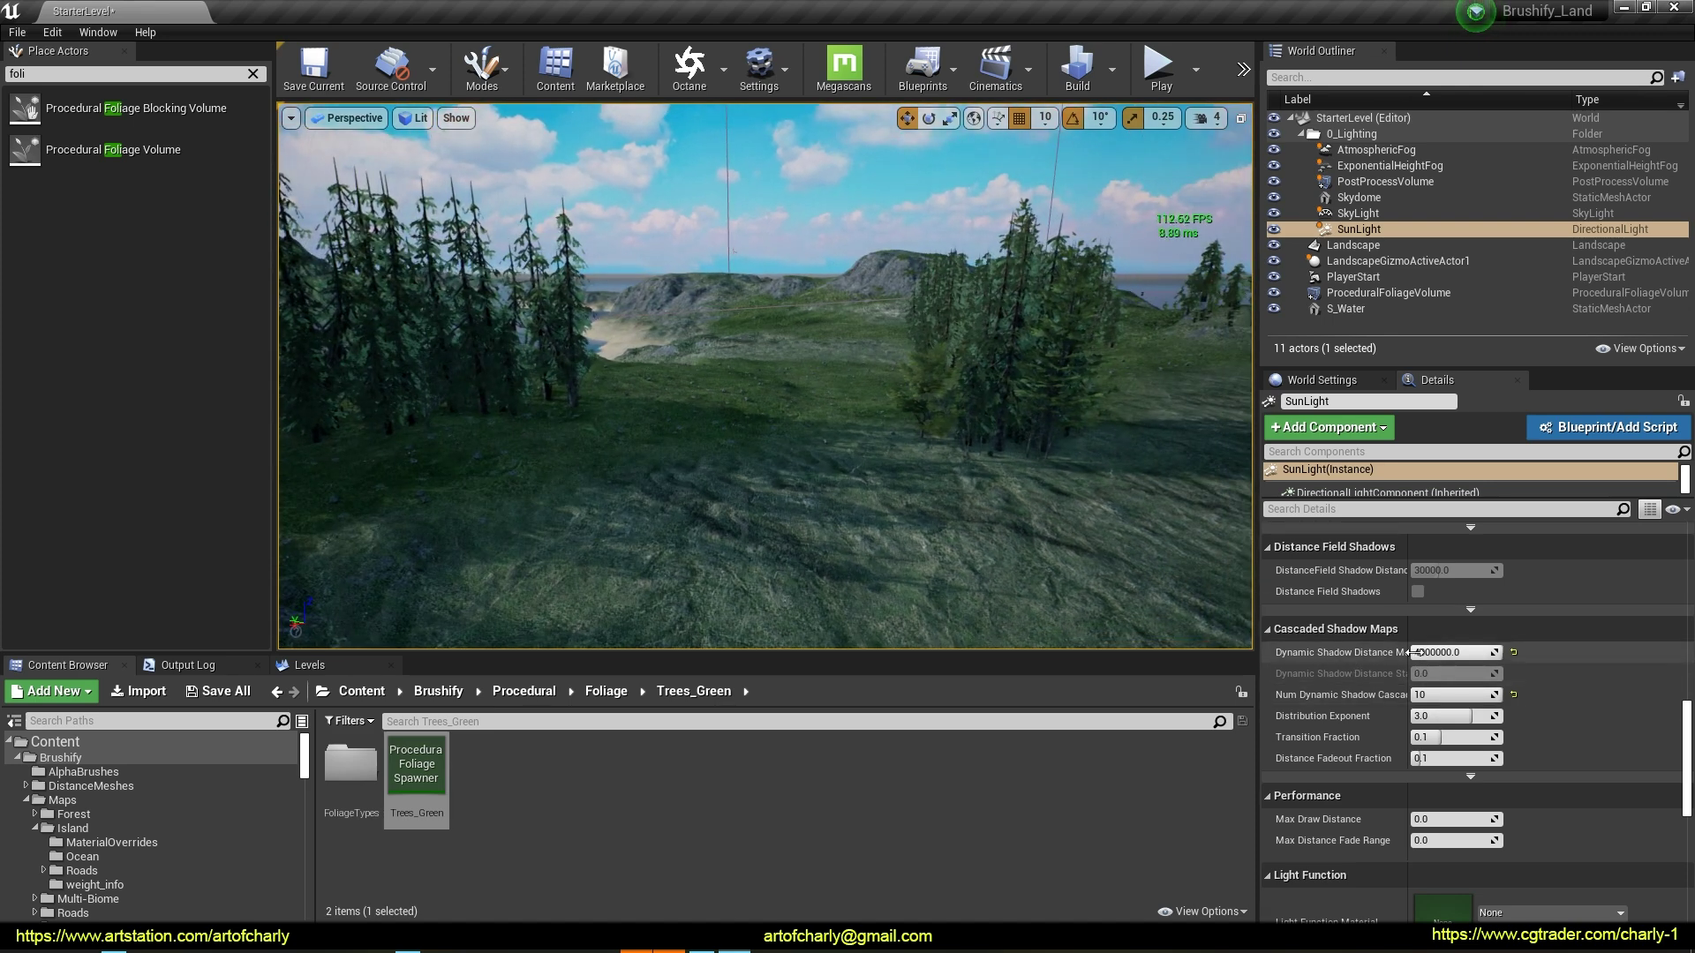
key("Return")
key("BackSpace")
type("5")
key("Return")
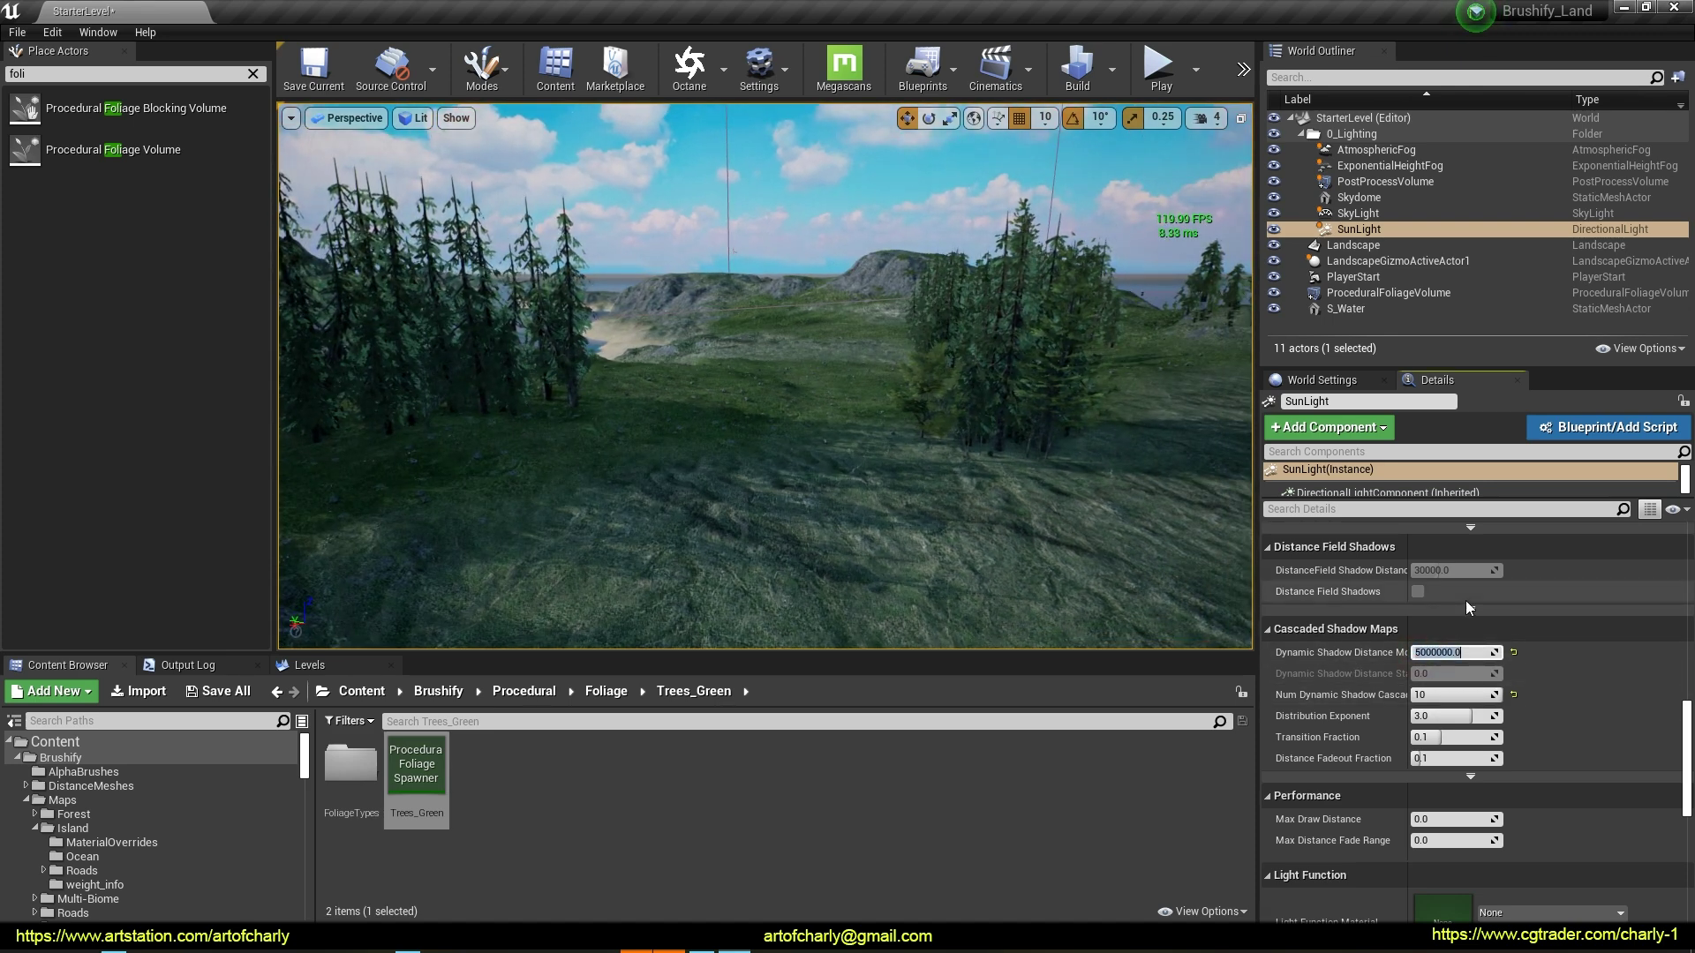
Fly among the trees and change the dynamic shadow distance to 3000000
right_click_drag(1131, 515, 1060, 515)
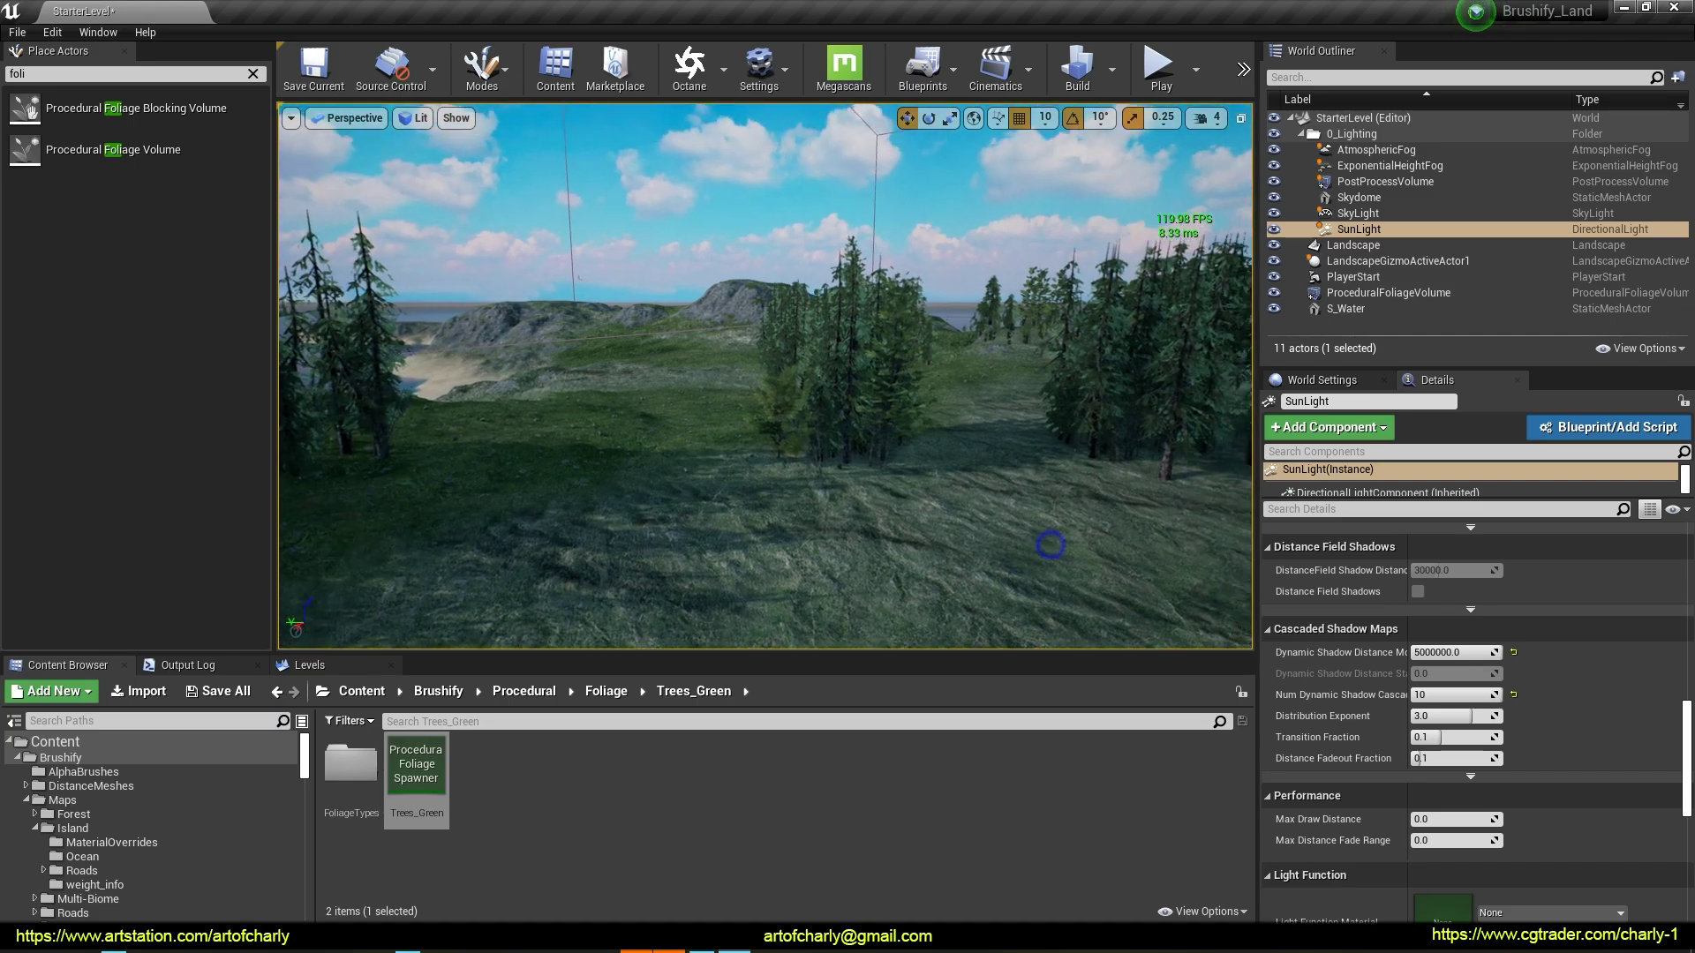
left_click_drag(1060, 379, 1060, 344)
left_click_drag(943, 318, 936, 283)
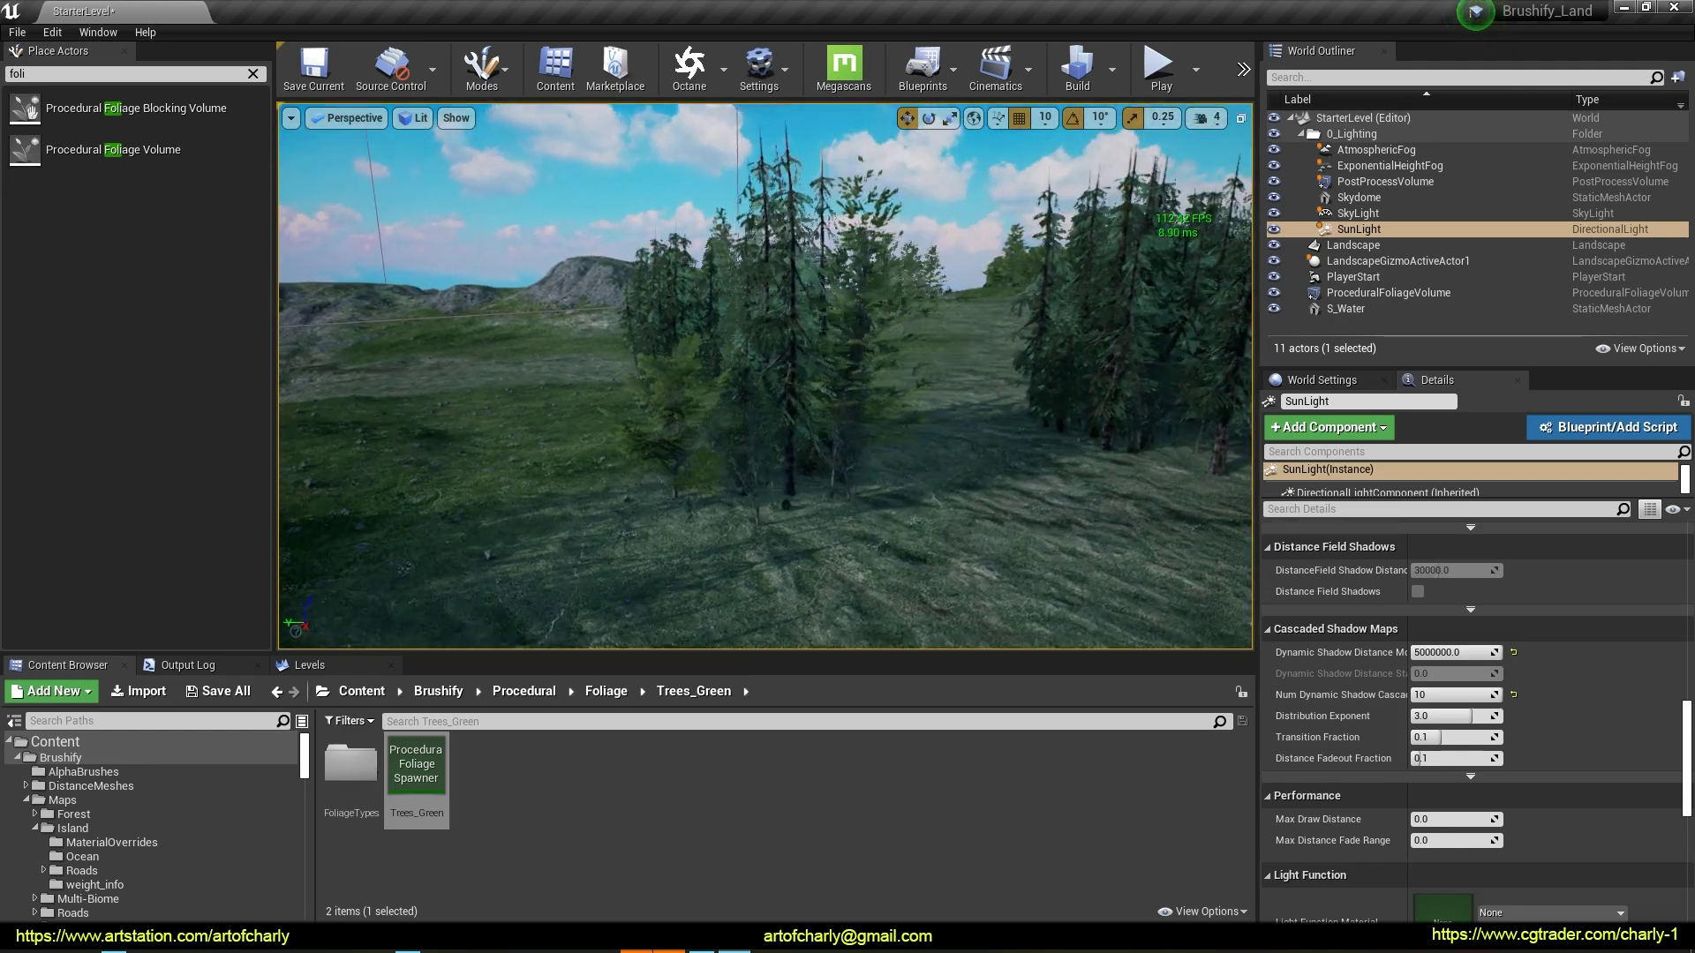
left_click(1419, 653)
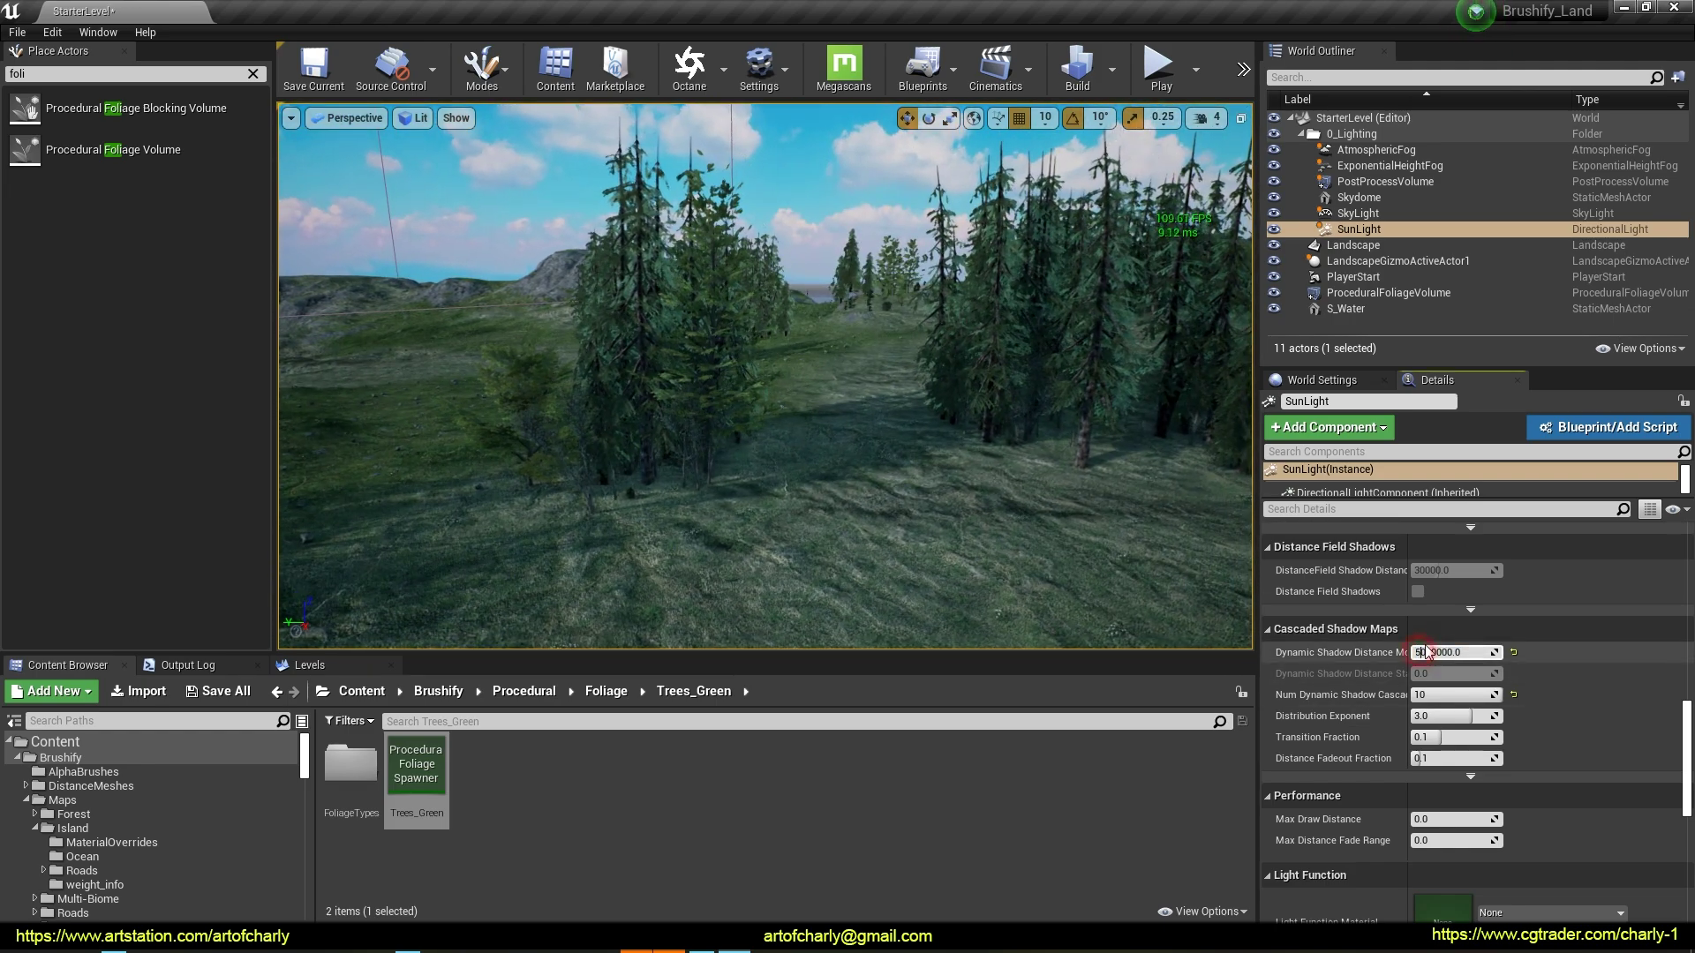
type("300")
left_click_drag(1103, 340, 1085, 371)
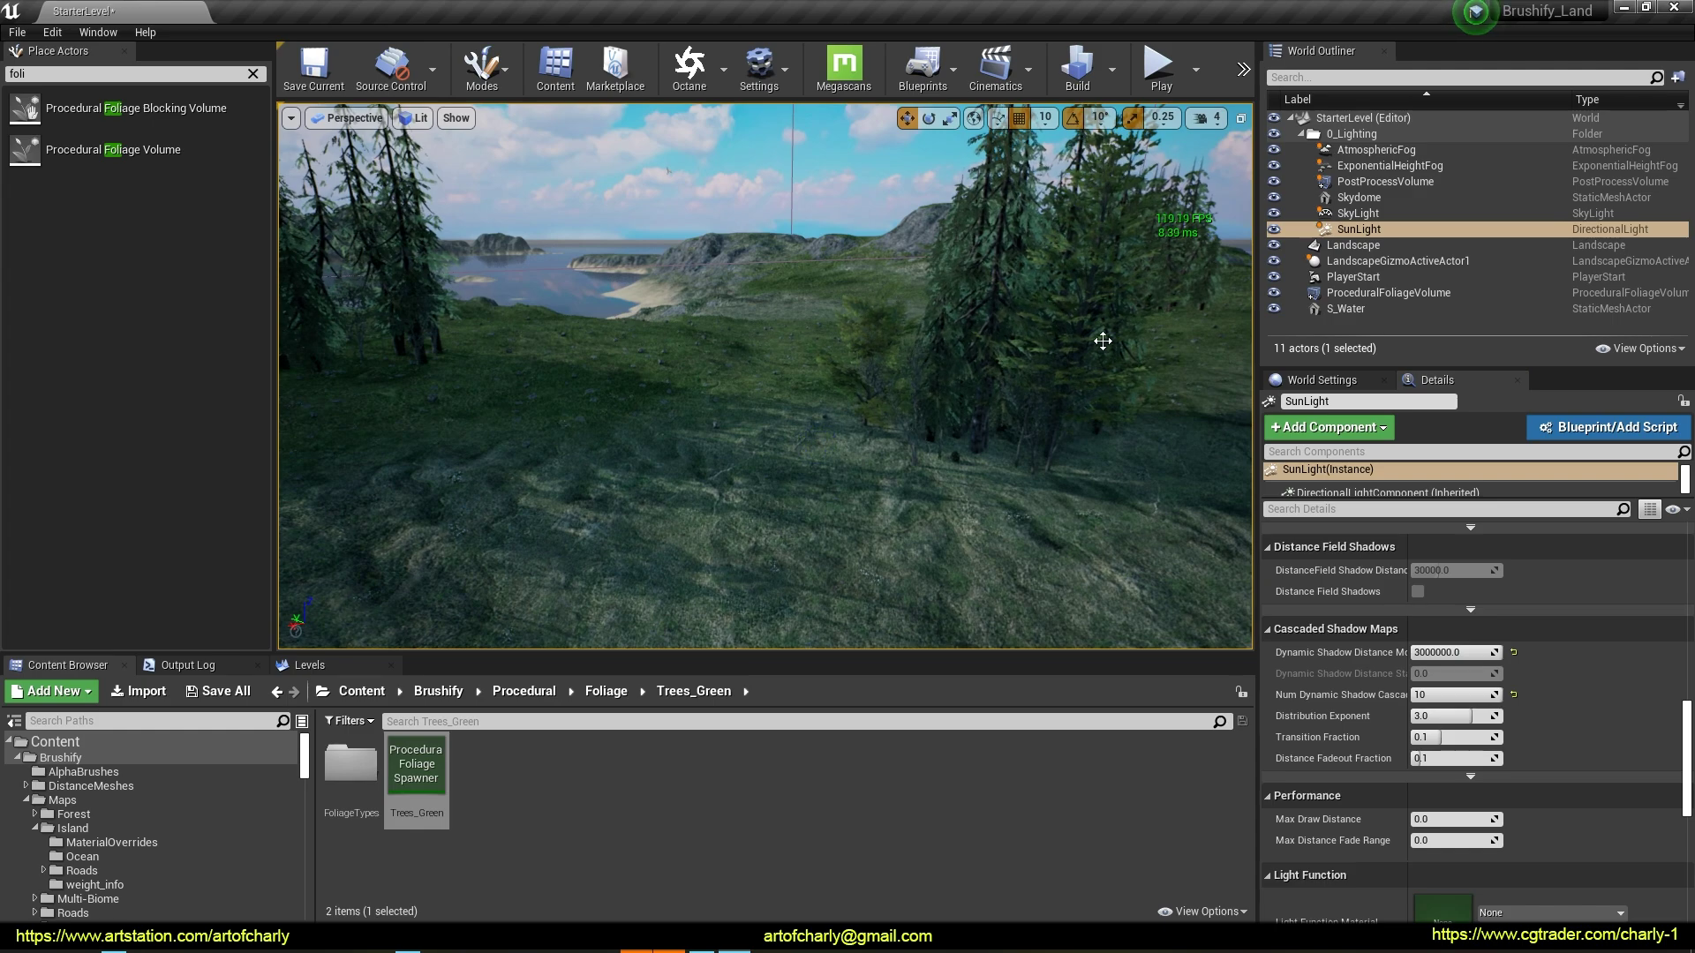
left_click(1161, 71)
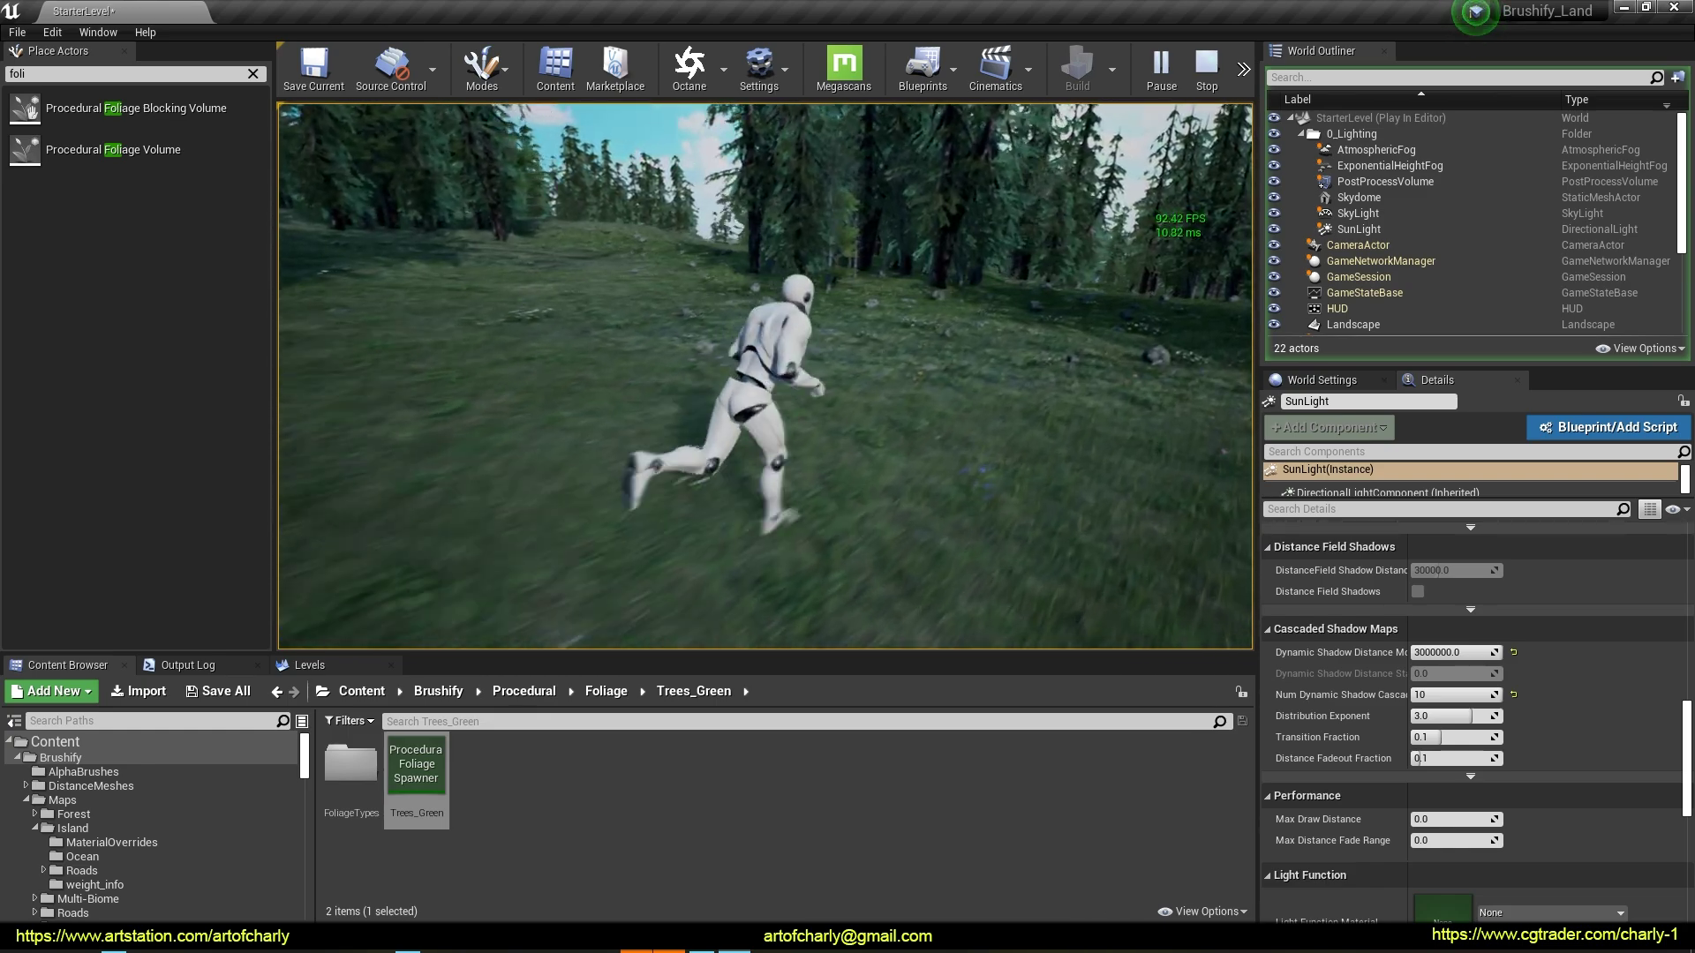
Stop the play-test, set SunLight shadow distance to 5000000, and list Light Function Materials
key("Escape")
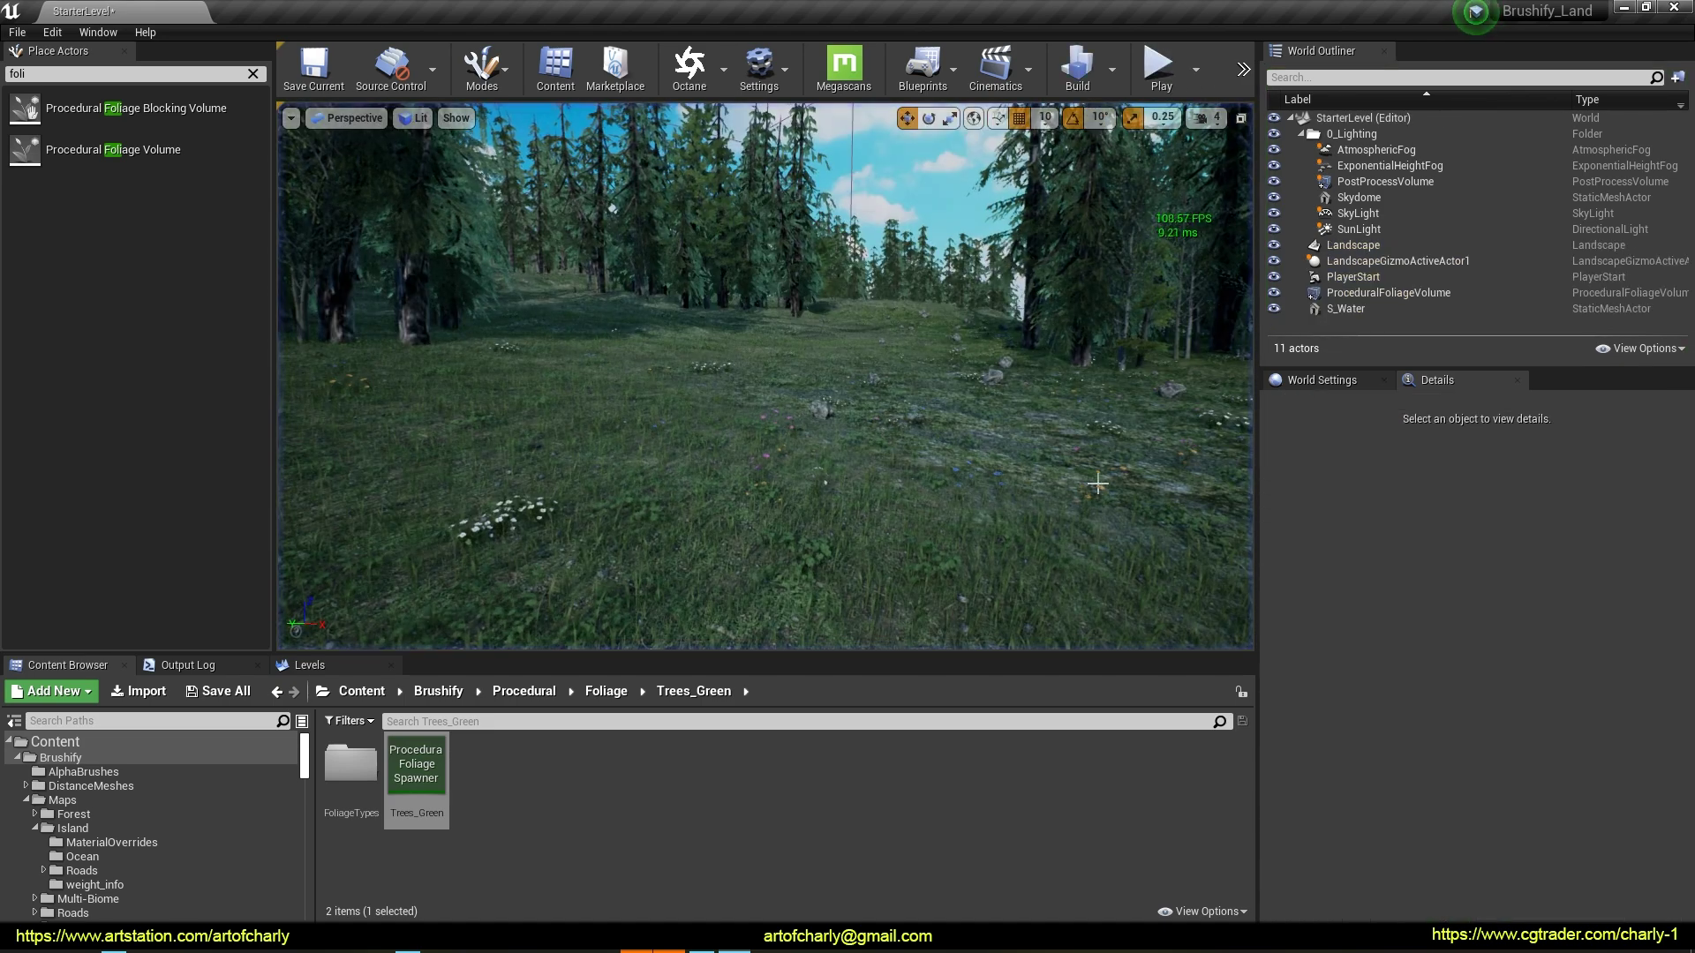
left_click(1358, 230)
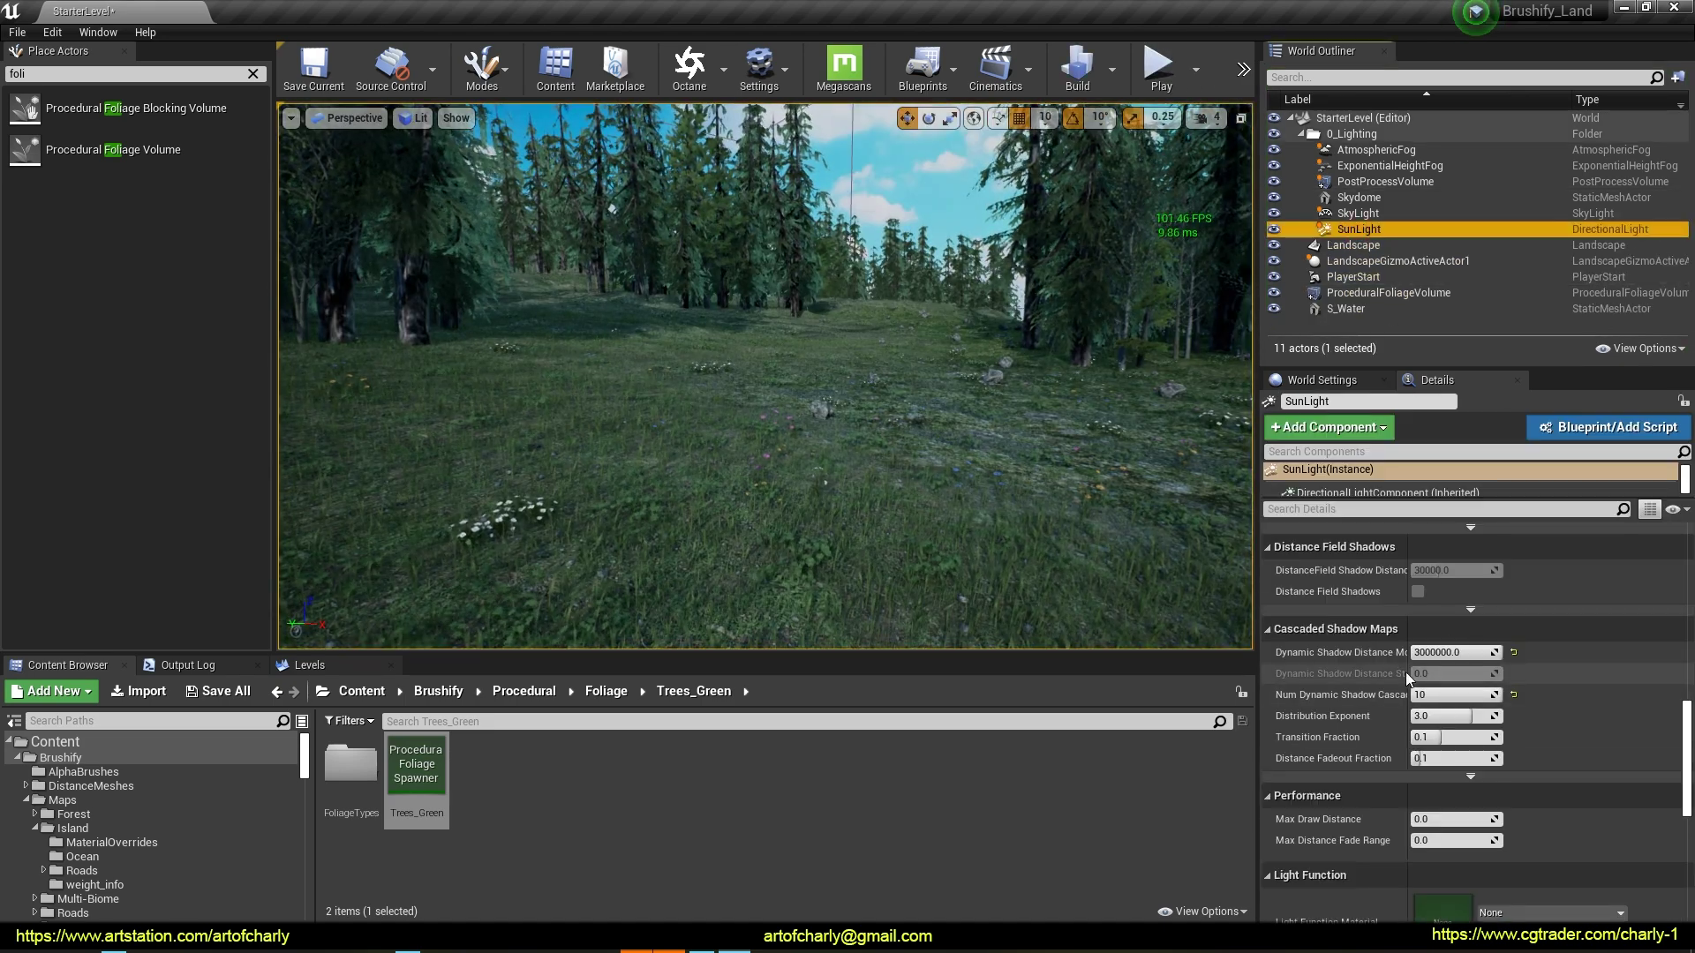
left_click(1417, 652)
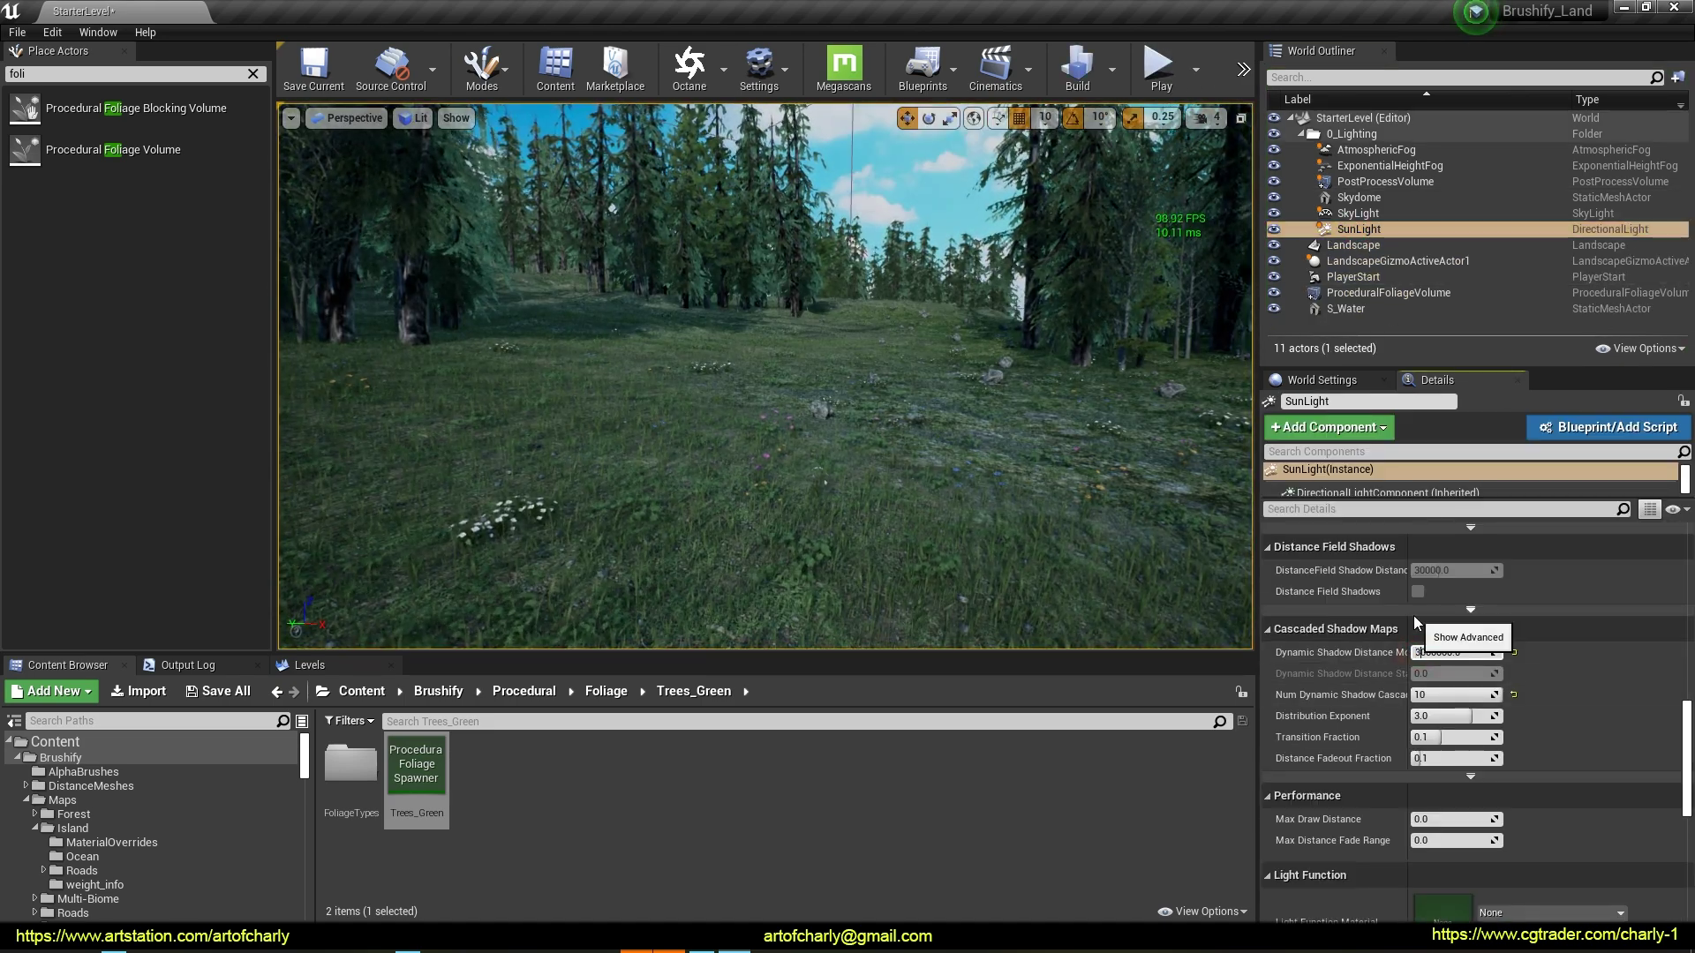
key("Return")
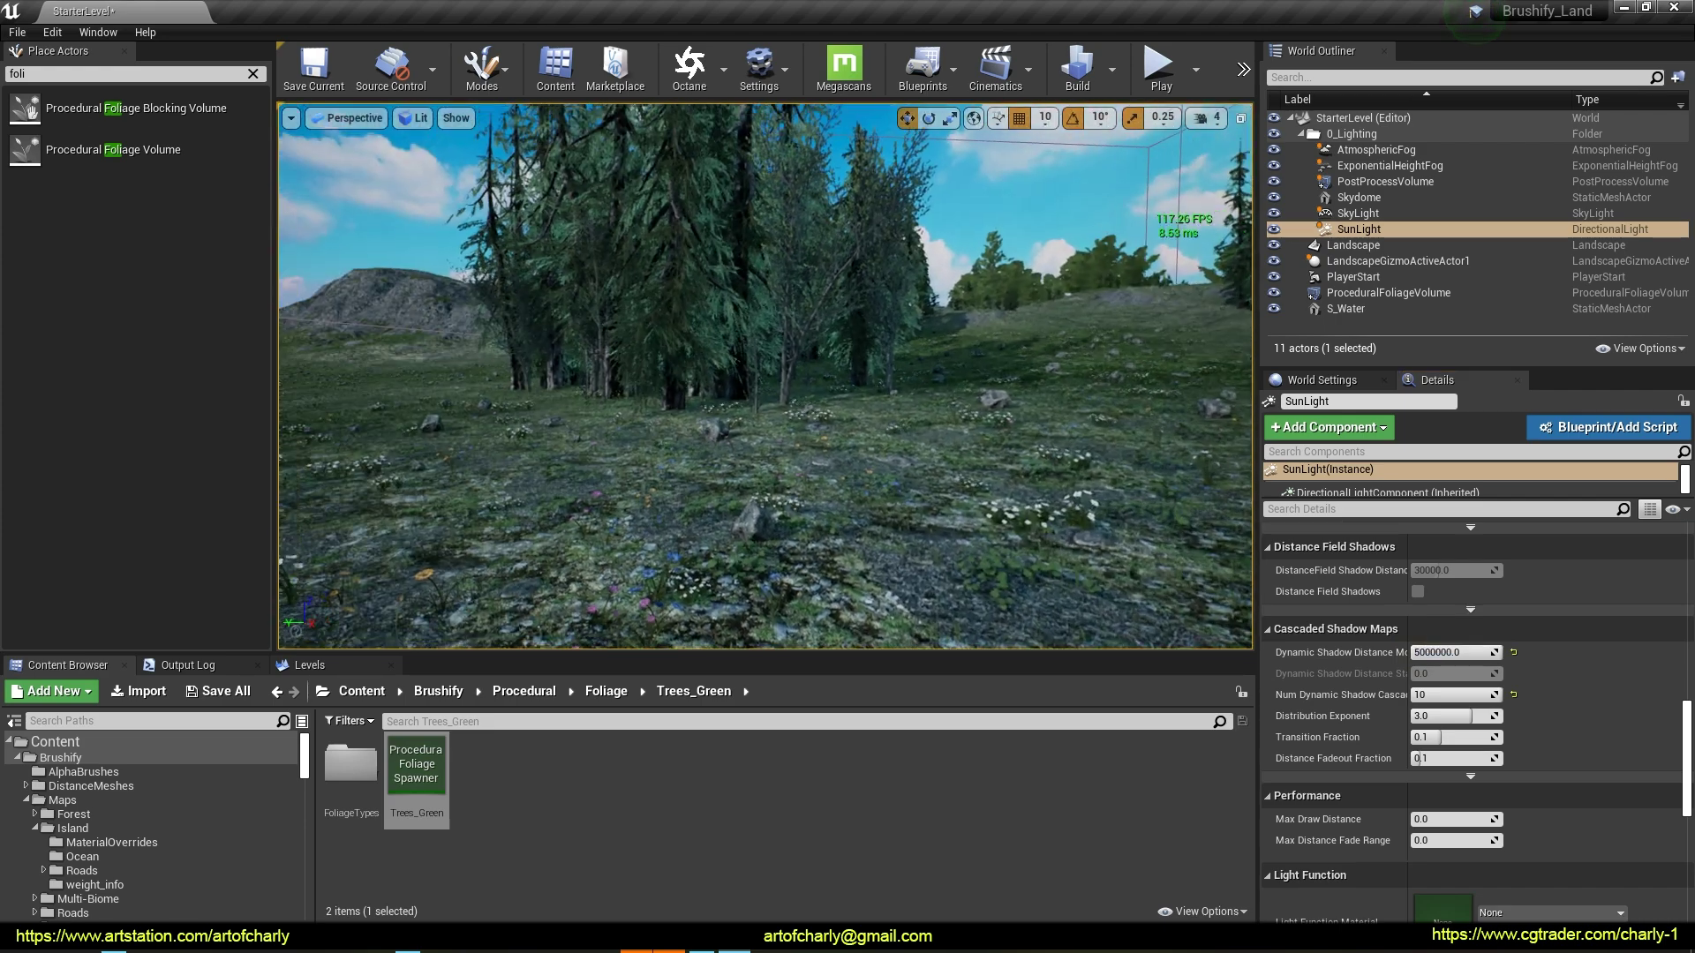
left_click_drag(1686, 727, 1683, 758)
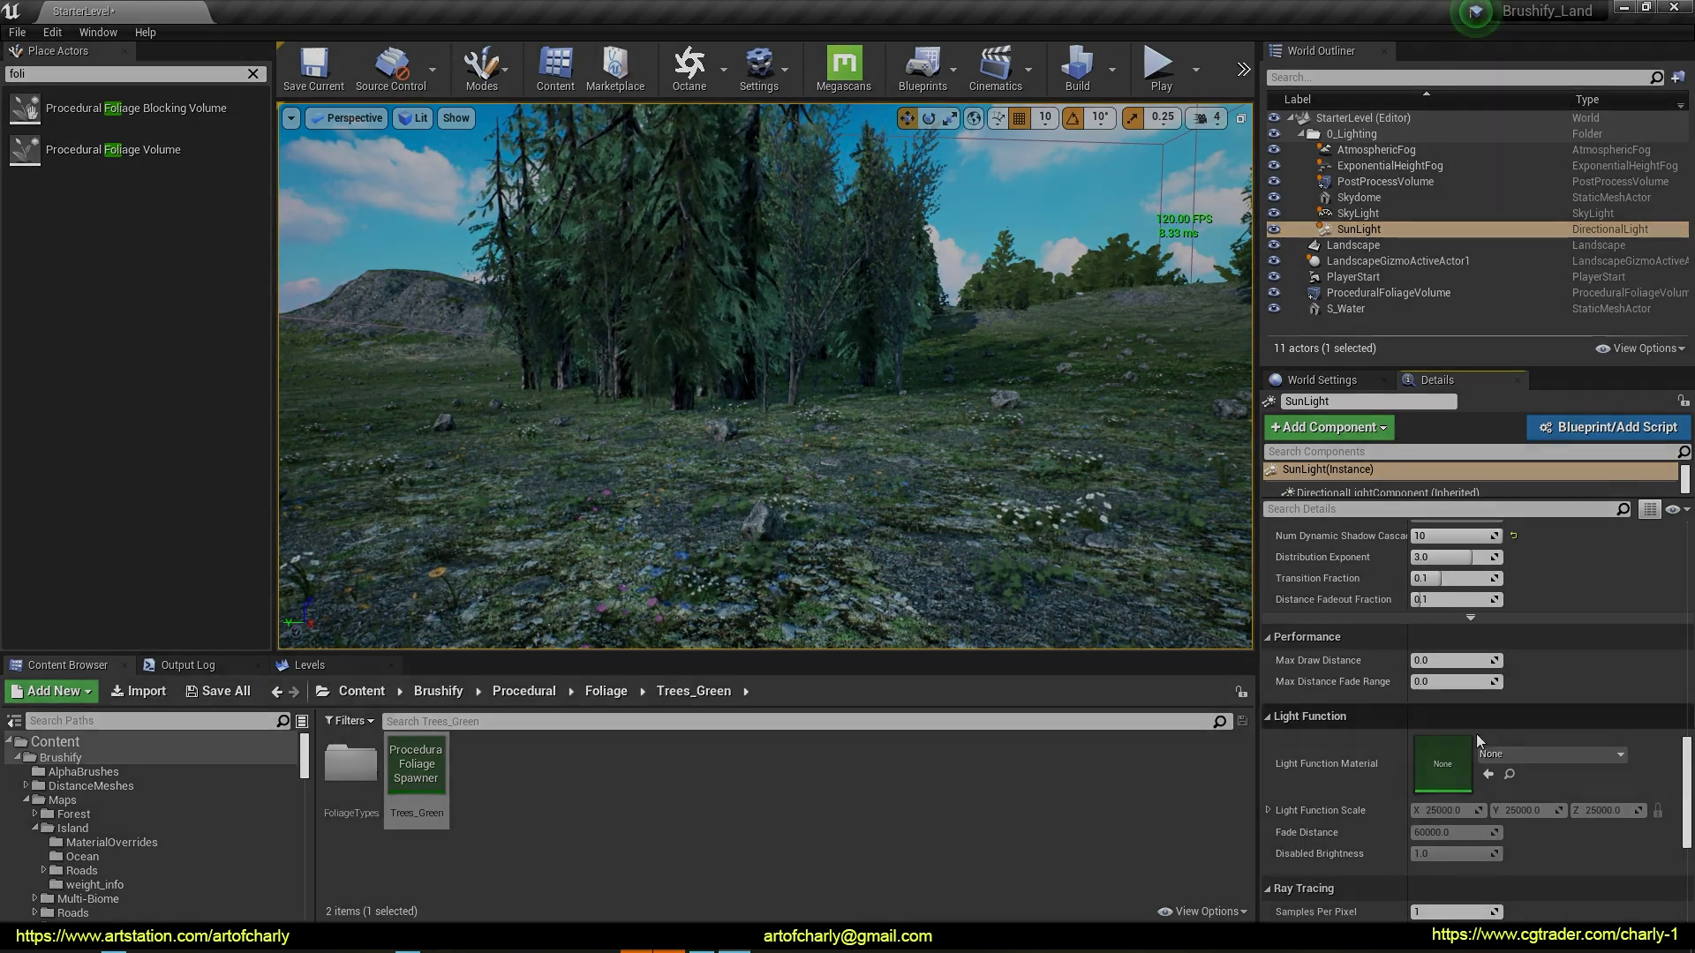
left_click(1545, 756)
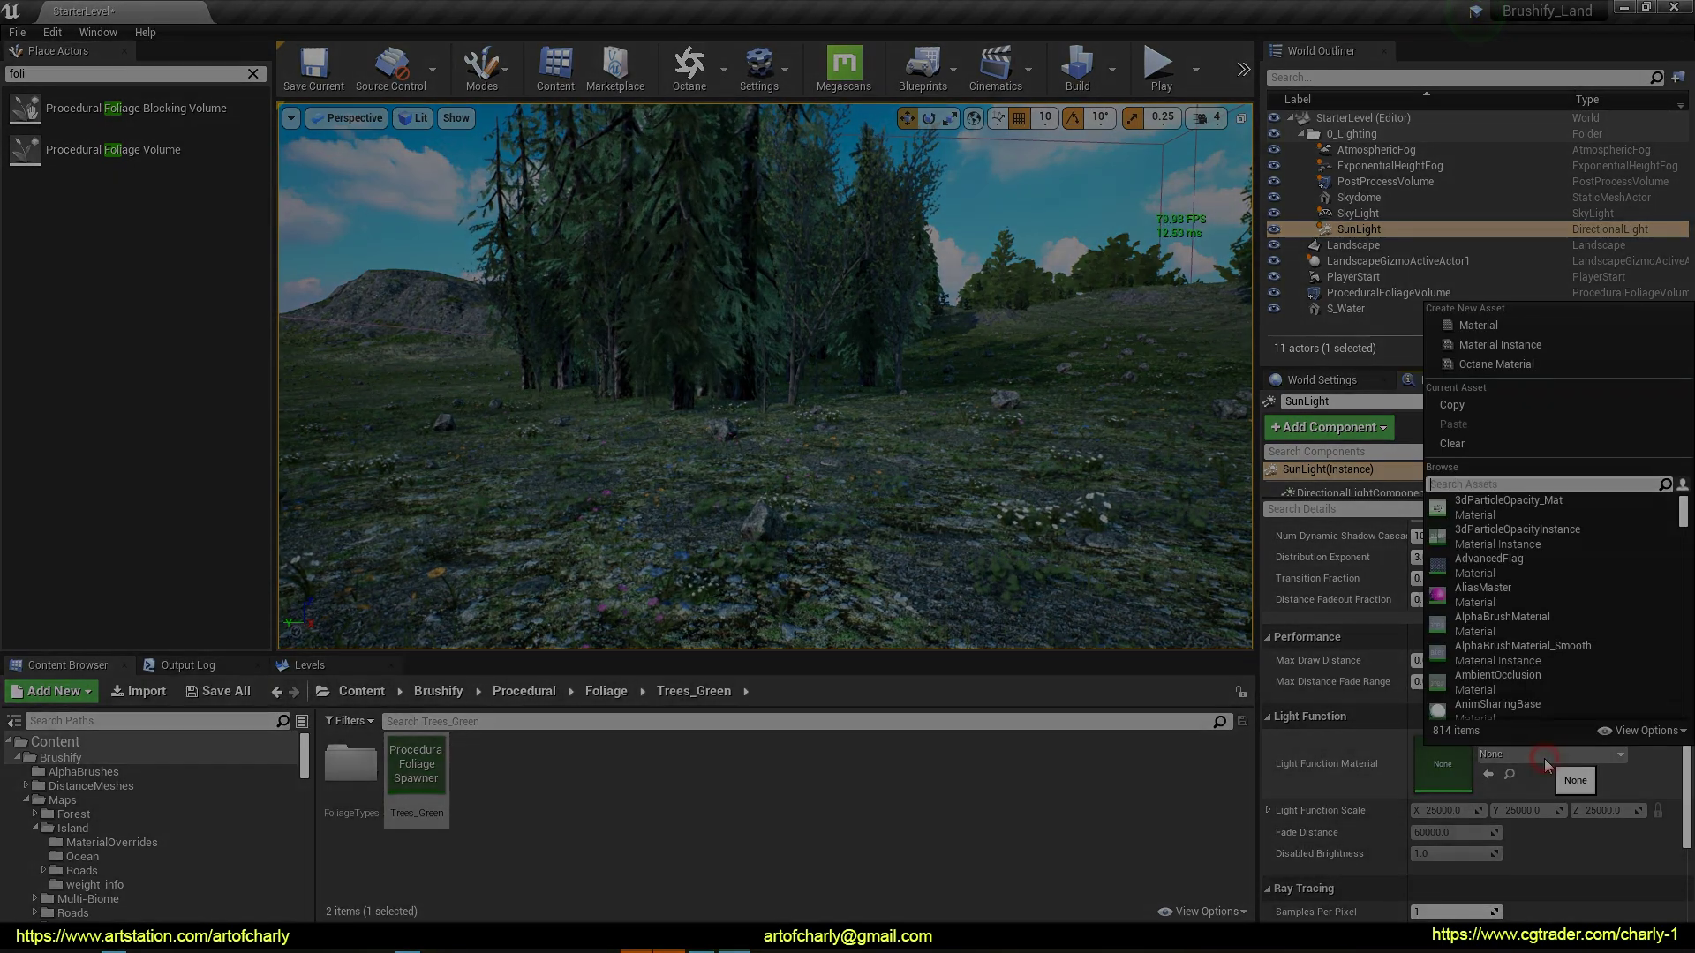